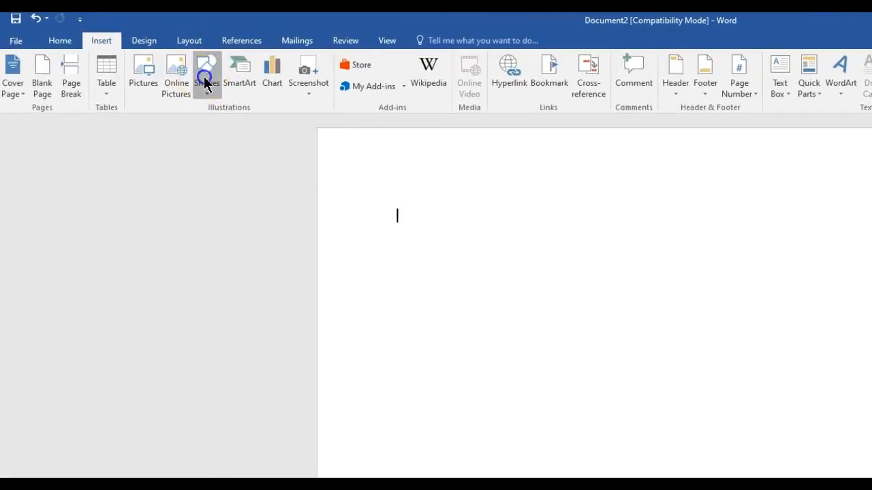
Step: Insert a default-size straight line on the page, and delete it
click(204, 80)
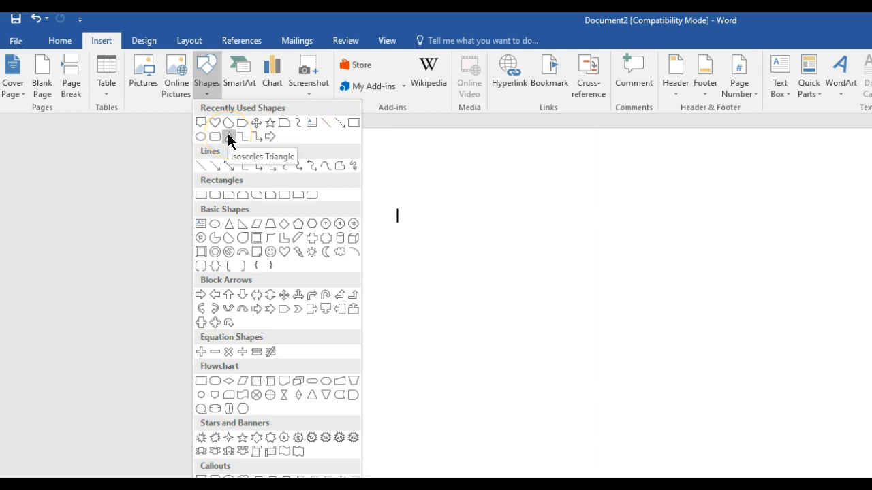
click(201, 169)
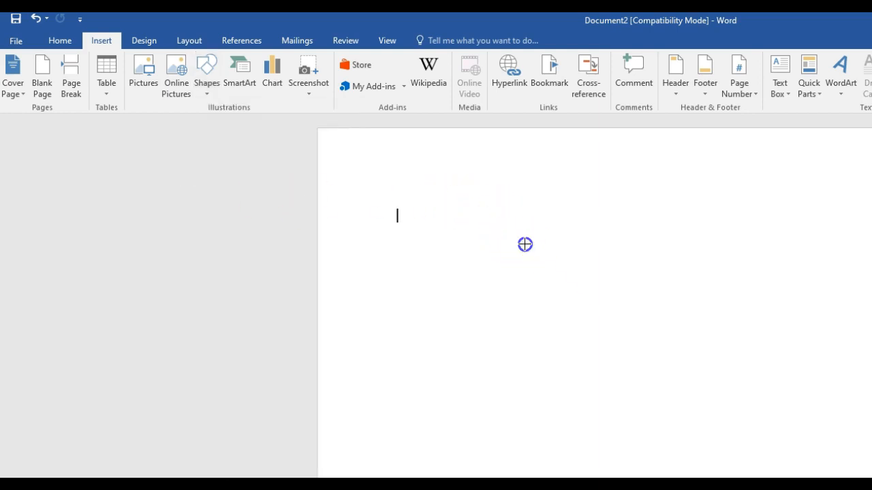
click(525, 244)
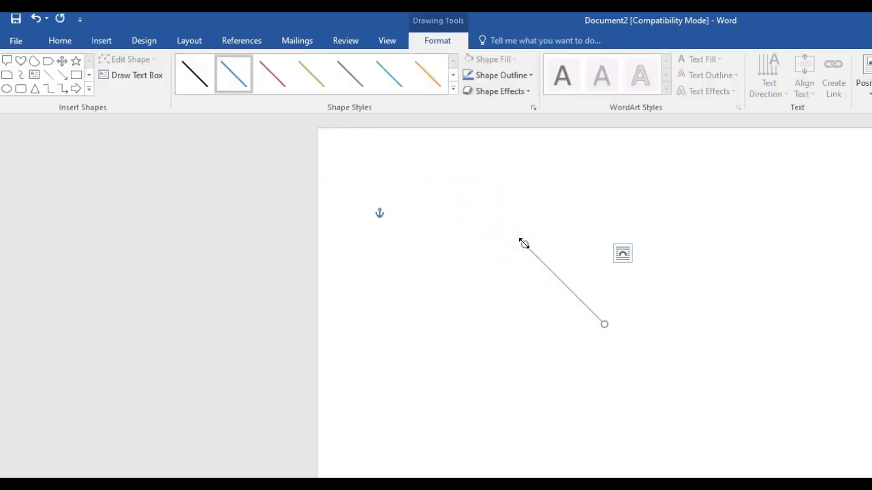
key(Delete)
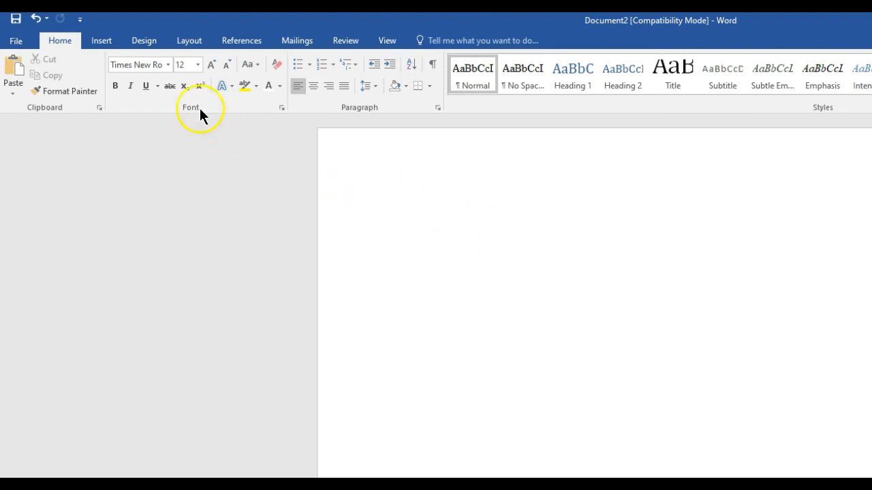
Step: Draw a straight line sloping down across the upper page, about 5.07 in wide and 1.67 in high
click(109, 42)
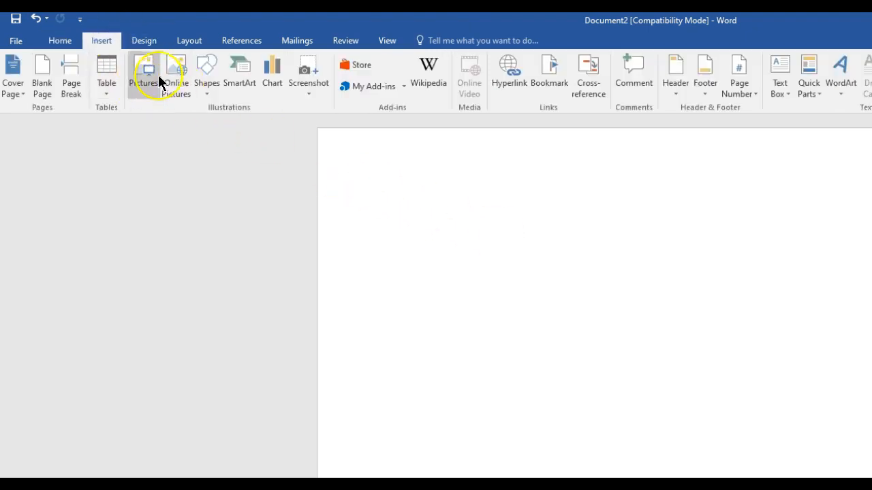
click(204, 73)
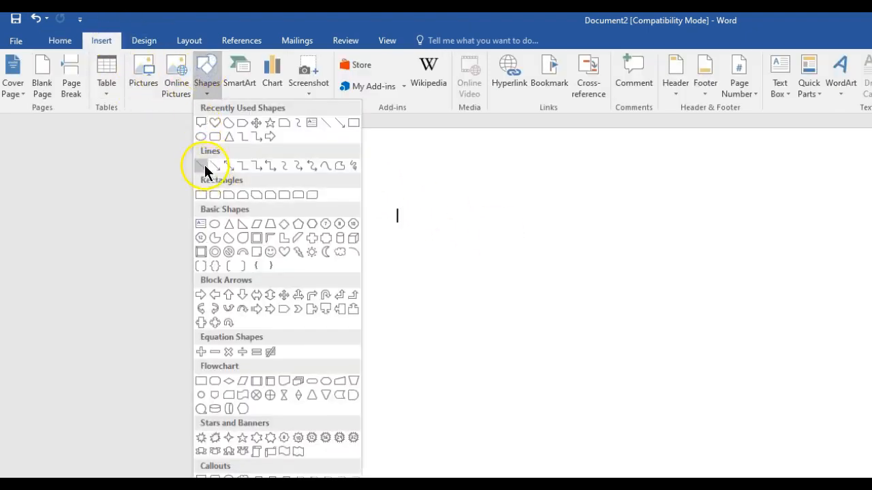
click(205, 165)
mouse_move(446, 232)
mouse_down()
mouse_move(674, 323)
mouse_move(852, 366)
mouse_up()
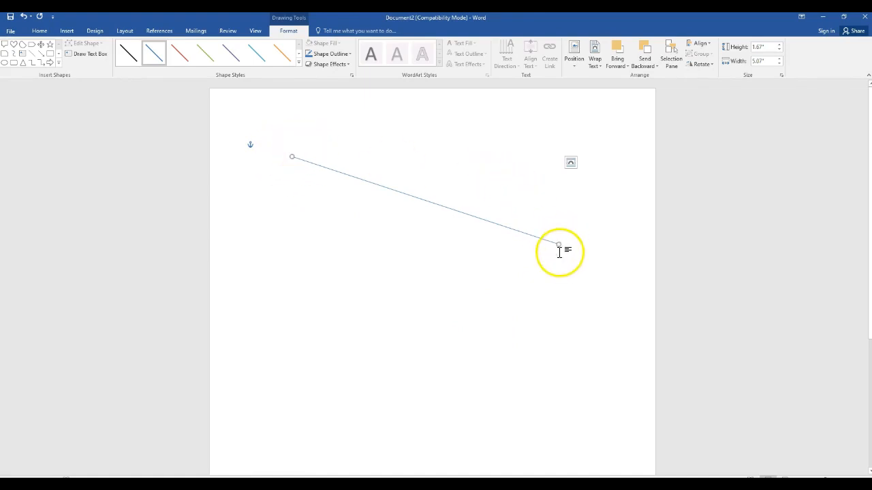
Step: Reposition the line's endpoints so it rises gently, about 3.69 in wide and 0.48 in high, and move it to the page's upper middle
drag(557, 245, 498, 161)
click(300, 154)
drag(300, 154, 304, 186)
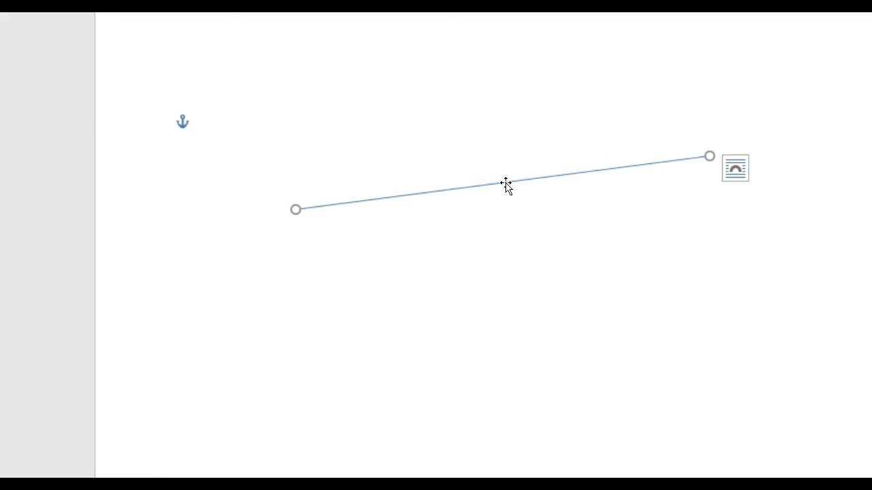
drag(505, 184, 768, 406)
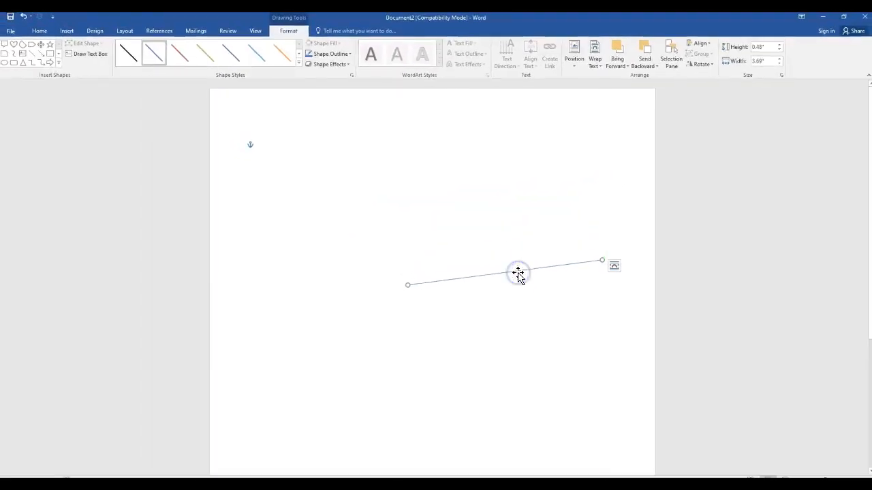
drag(518, 273, 399, 214)
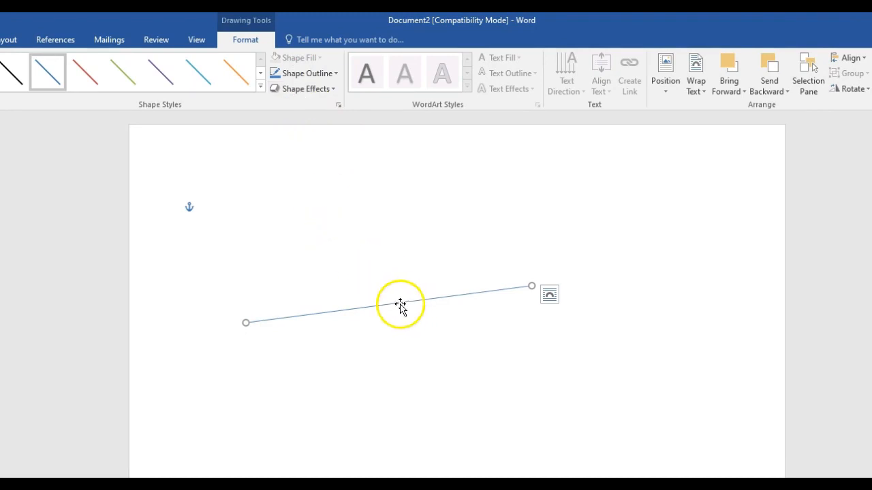
Step: Open the line's Format Shape settings beside the page and set the line color to standard red
right_click(400, 307)
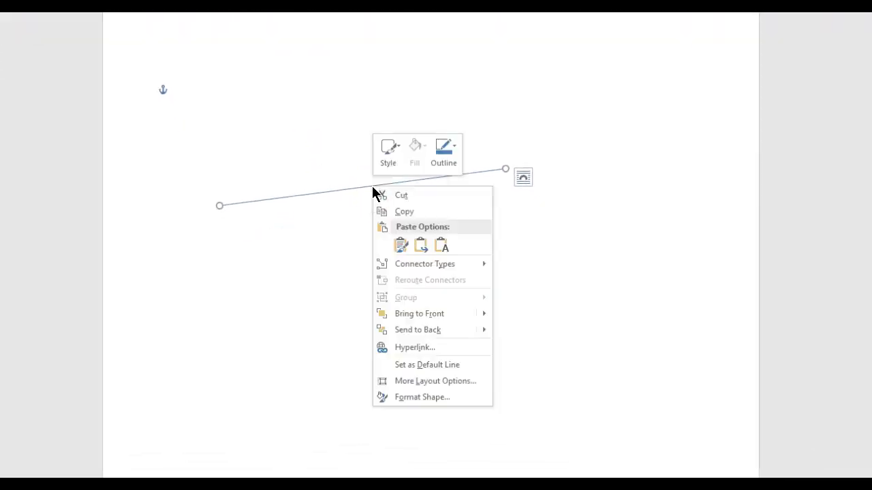
click(409, 397)
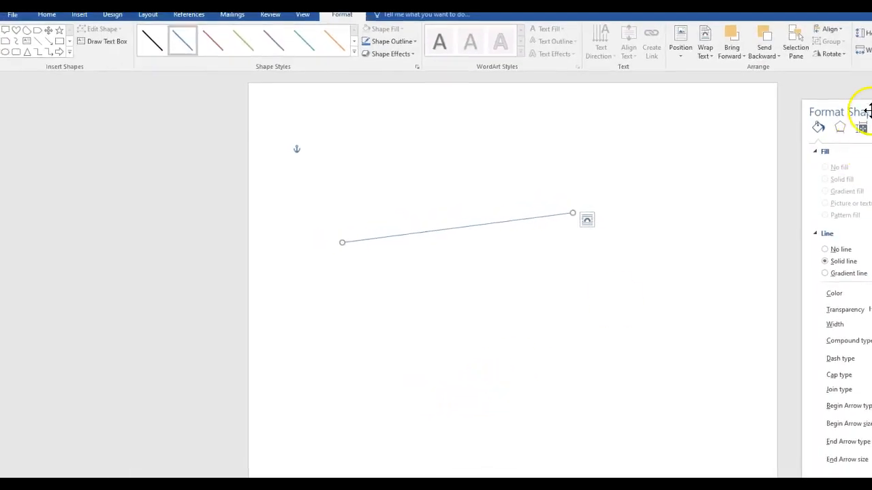
drag(864, 101, 146, 86)
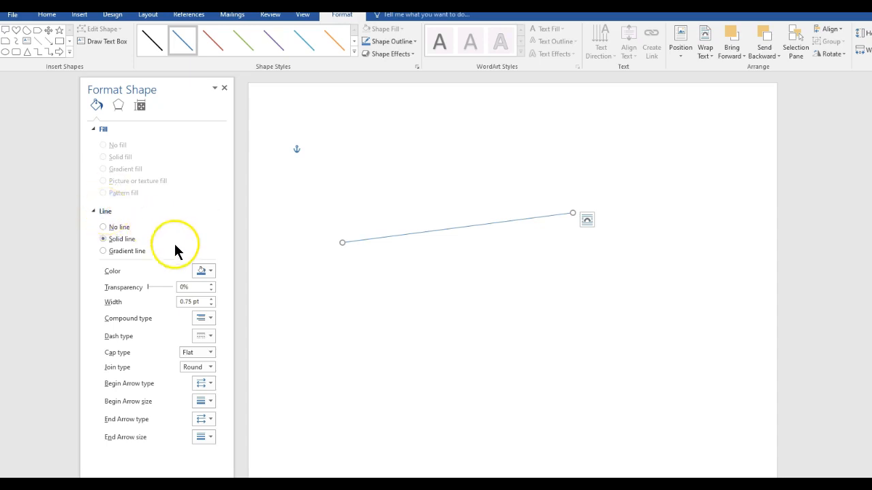
click(203, 271)
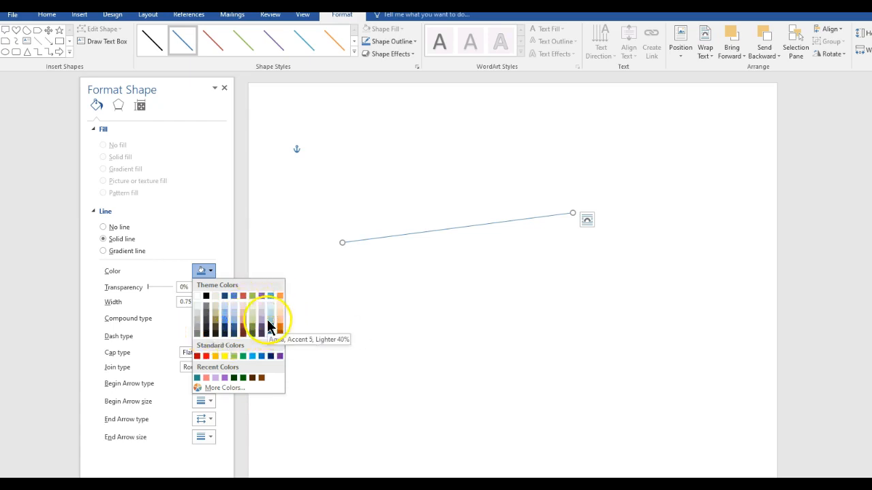
click(206, 356)
Step: Increase the red line's width to 9 pt
click(198, 302)
click(211, 299)
drag(208, 298, 208, 298)
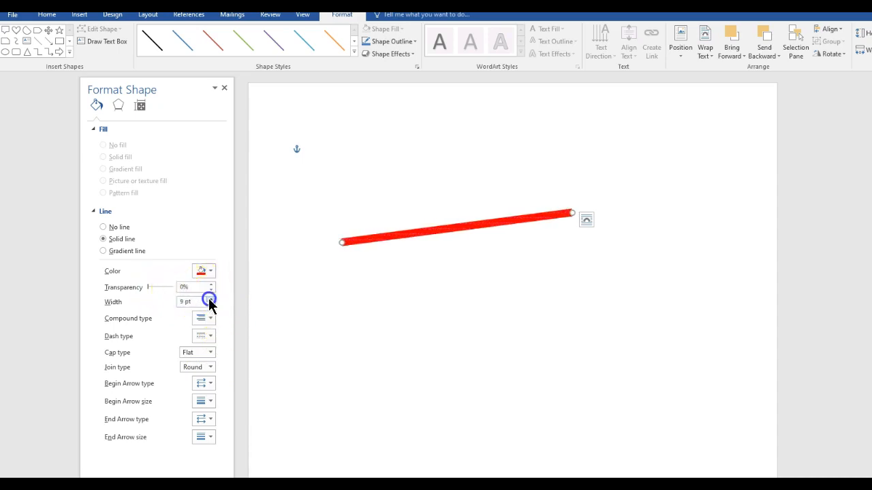
Step: Try the double, unequal double and triple compound types on the line, and restore the single type
click(208, 320)
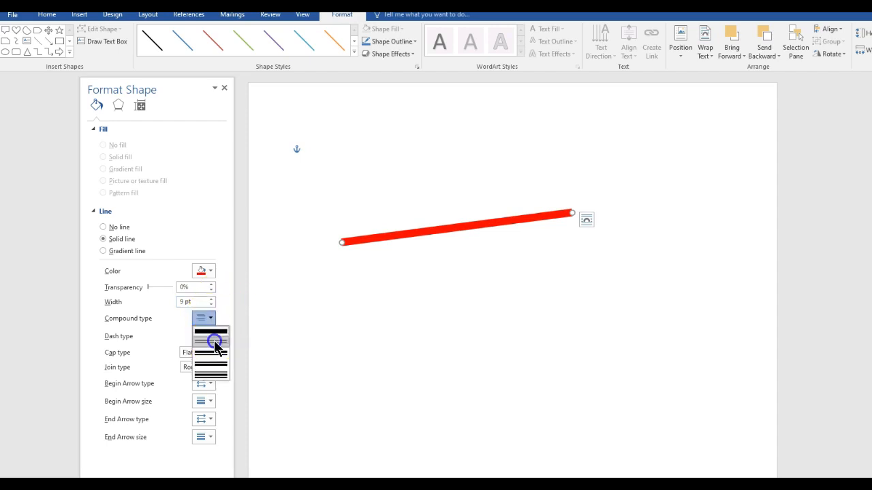
click(214, 341)
click(209, 320)
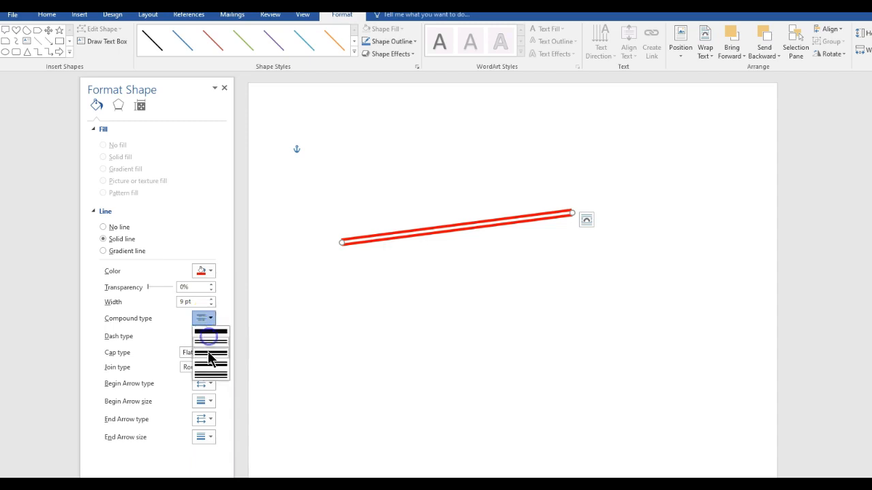
click(209, 353)
click(210, 318)
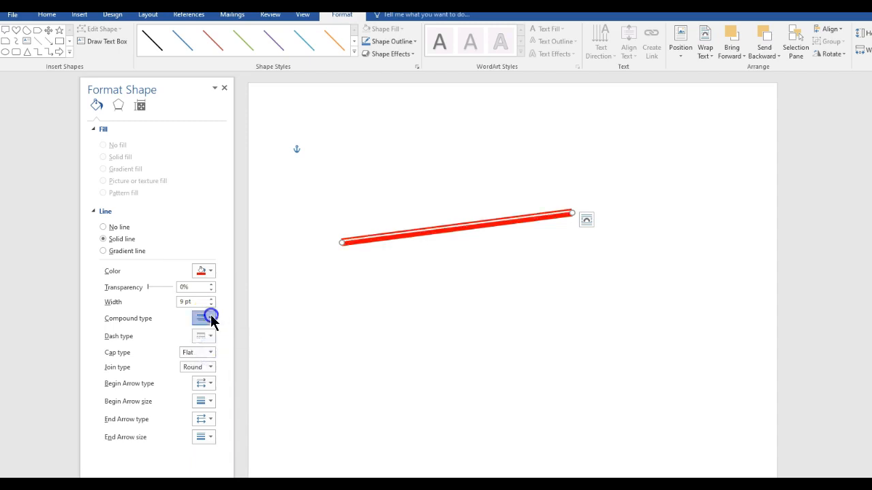
click(216, 374)
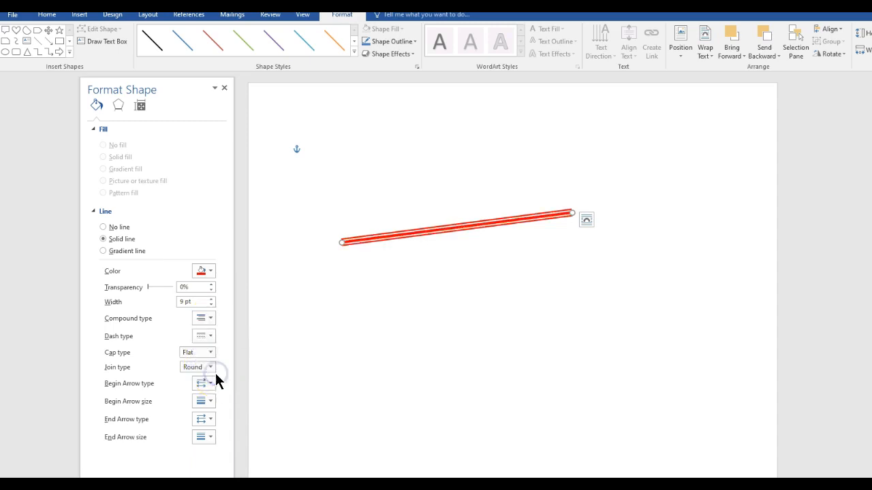
click(208, 314)
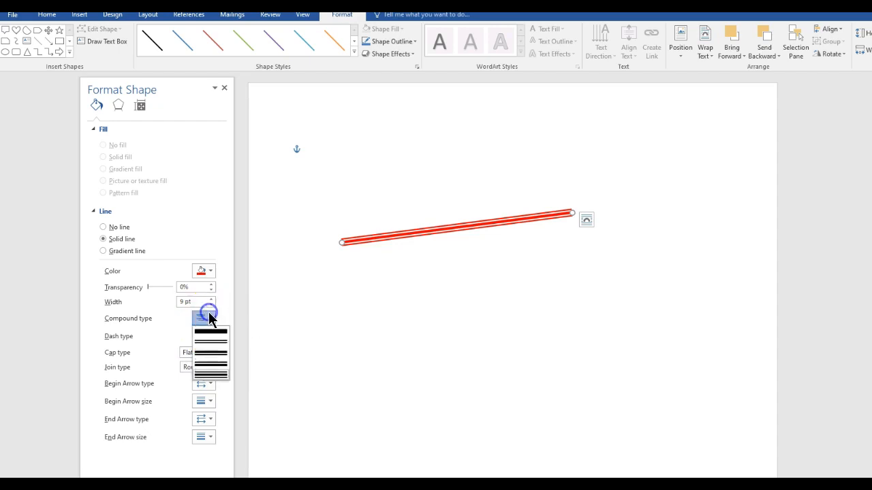
click(208, 333)
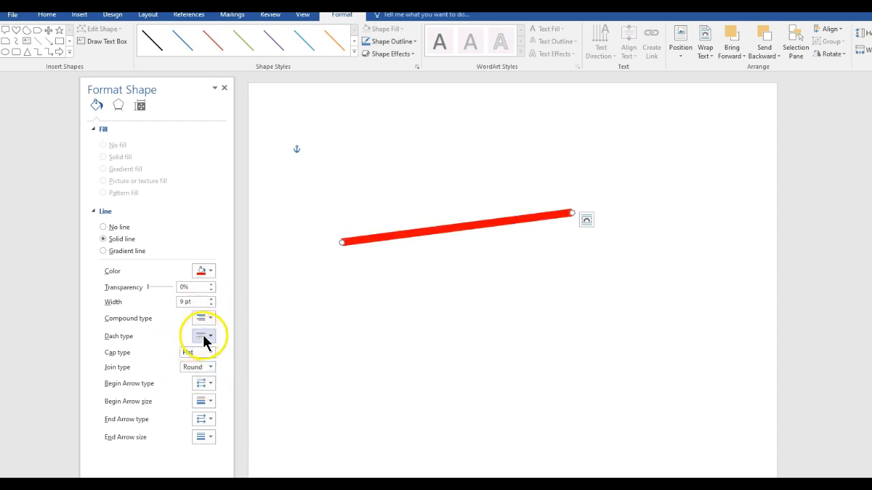
Step: Set the line's dash type to Round Dot and its cap type to Round
click(203, 337)
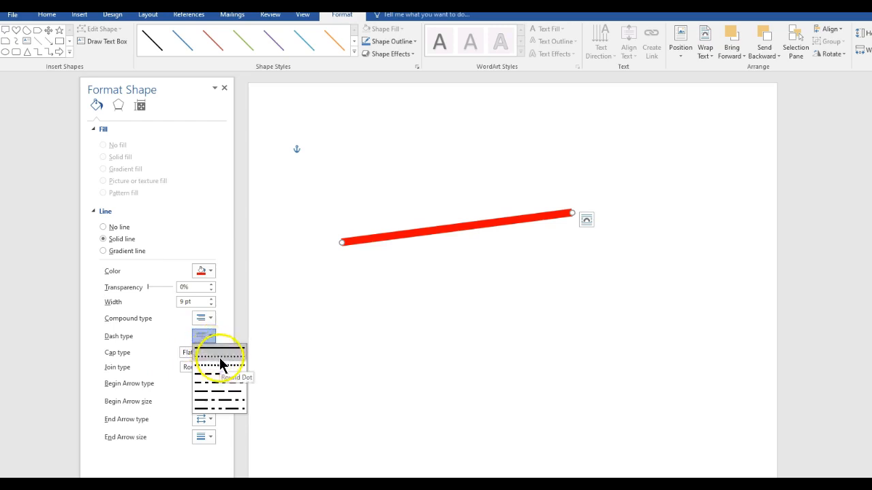
click(219, 358)
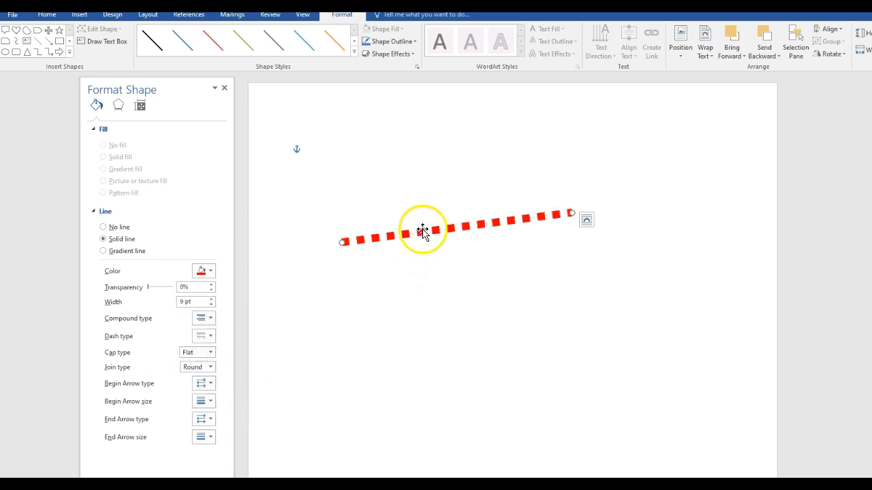
click(209, 353)
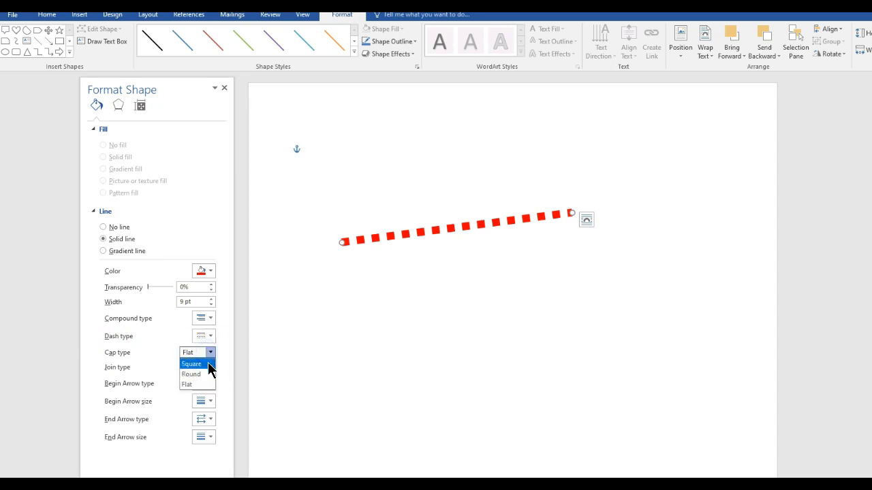
click(201, 374)
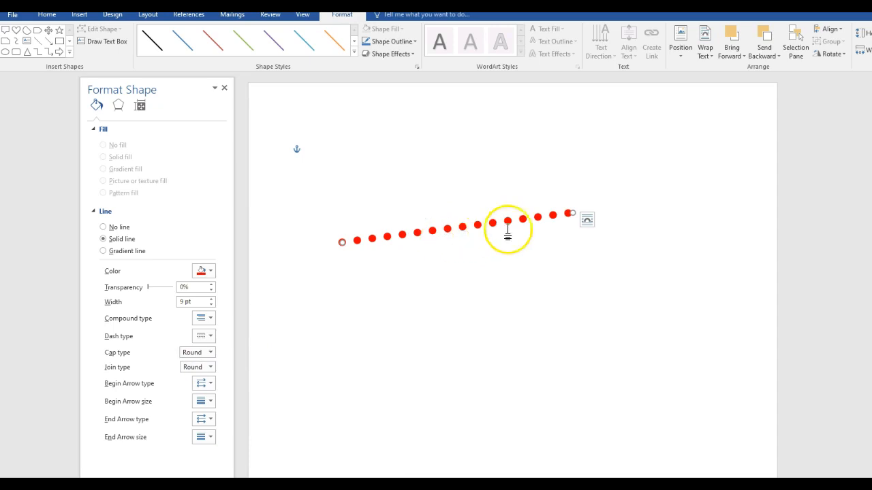
Step: Try a larger width of 11 pt on the dotted line, and reduce it to 8.5 pt
click(210, 299)
click(211, 298)
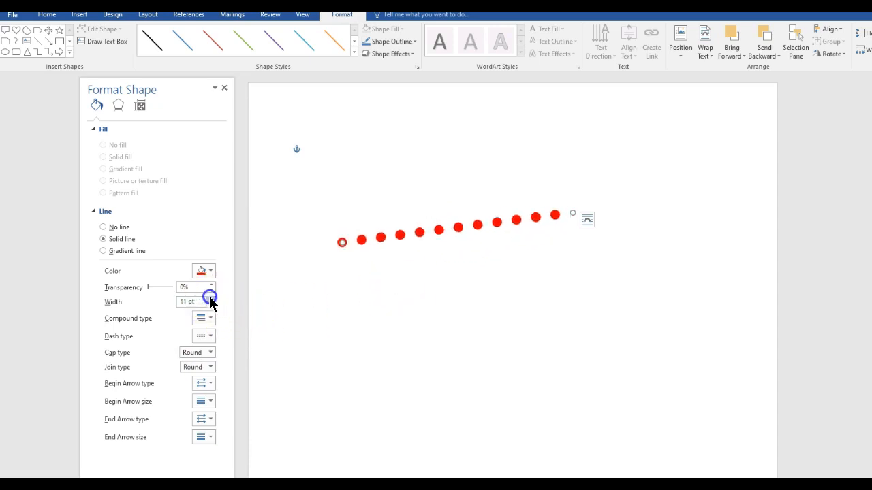
click(211, 305)
click(211, 305)
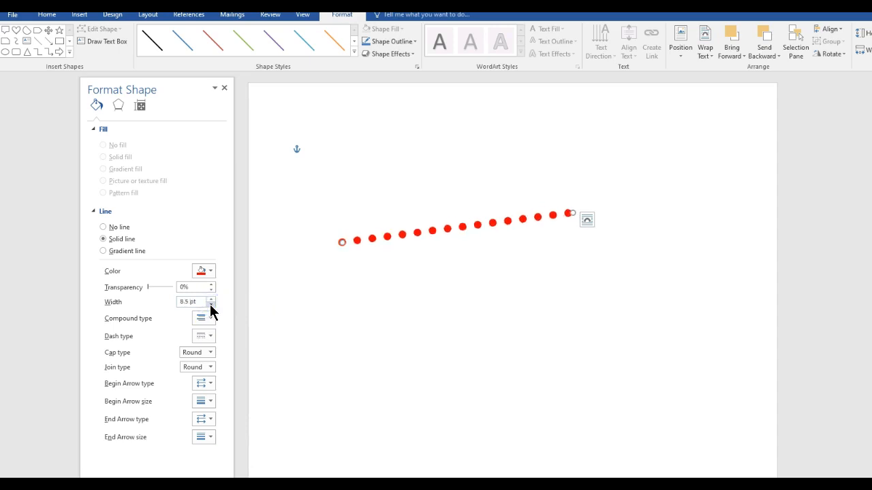
Step: Try the square dot, dash-dot and long dash-dot-dot dash types on the line
click(208, 336)
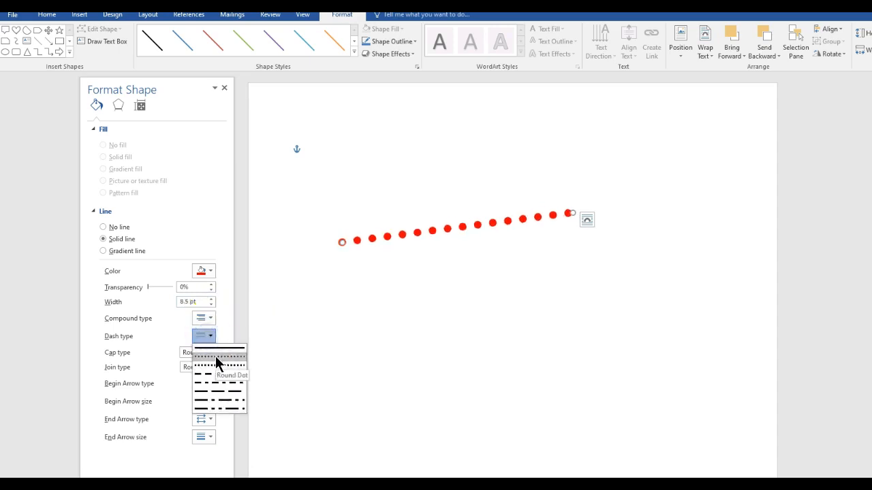
click(218, 365)
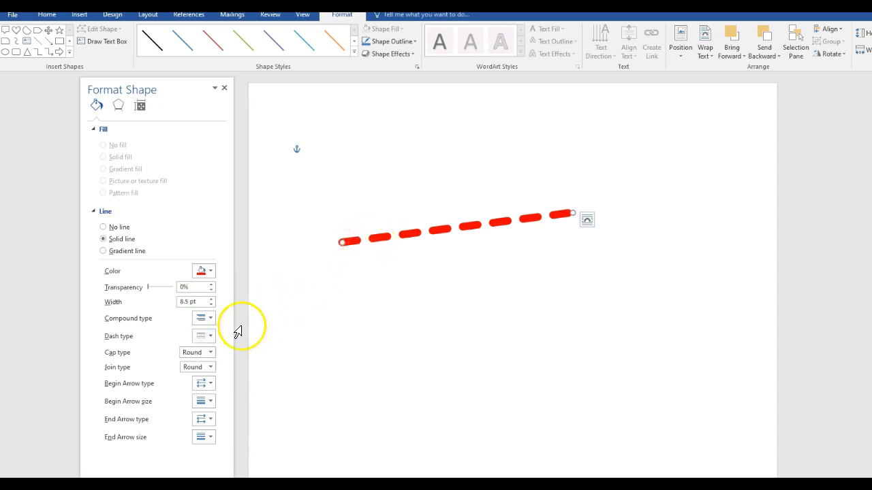
click(209, 343)
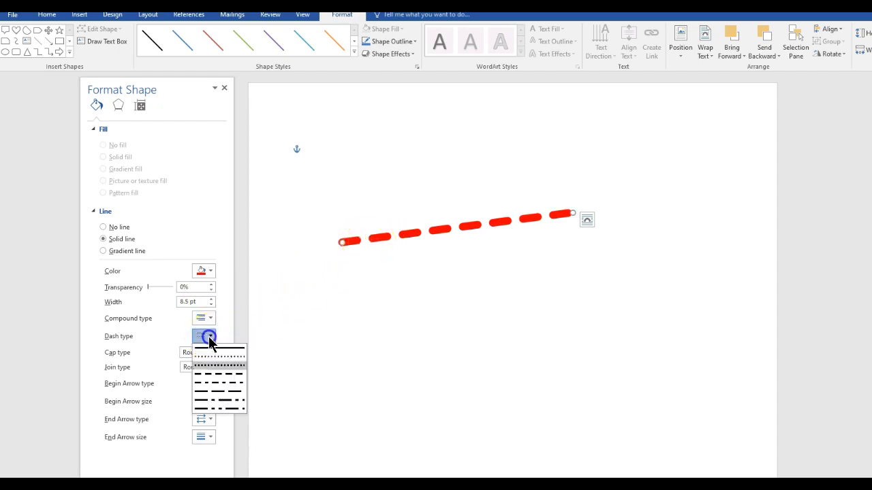
click(215, 382)
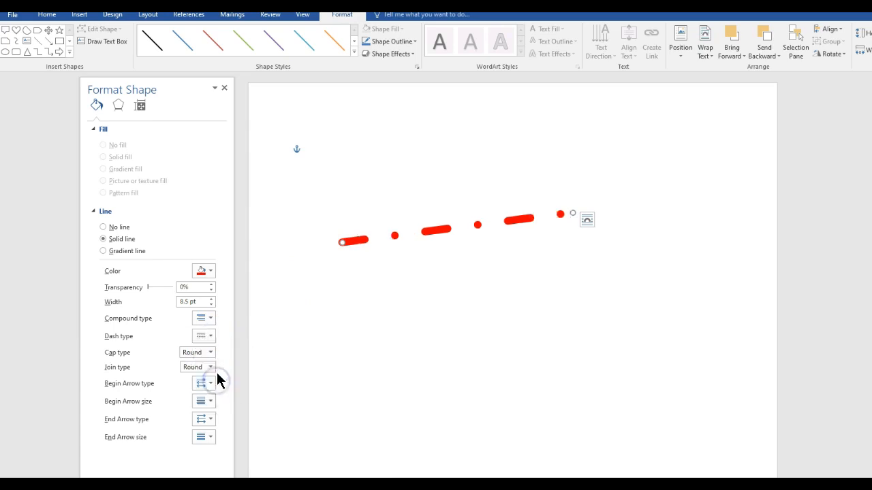
click(208, 336)
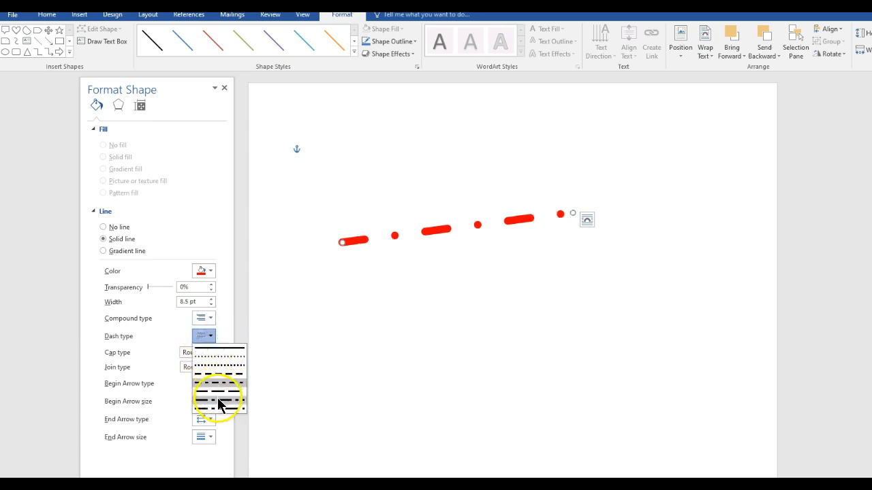
click(218, 410)
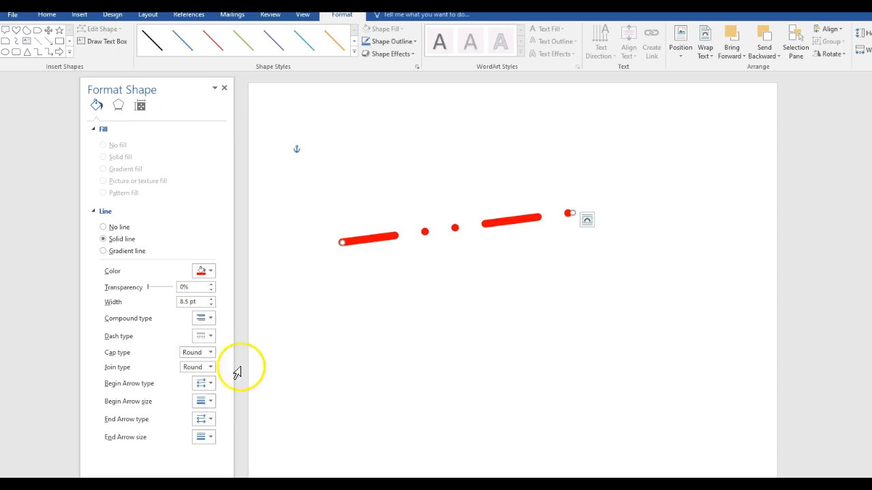
Step: Set the line's dash type to solid
click(206, 337)
click(221, 347)
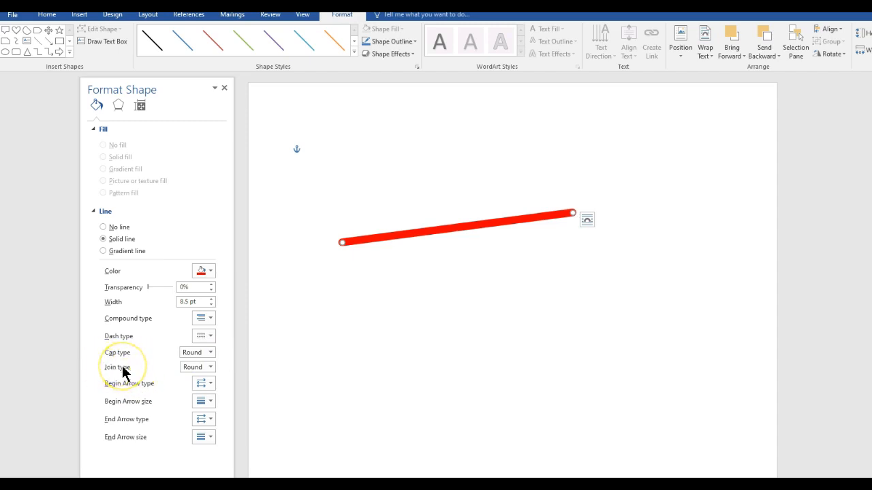
Step: Add a solid arrowhead to the line's beginning, trying the smallest size before setting the widest, longest size
click(203, 385)
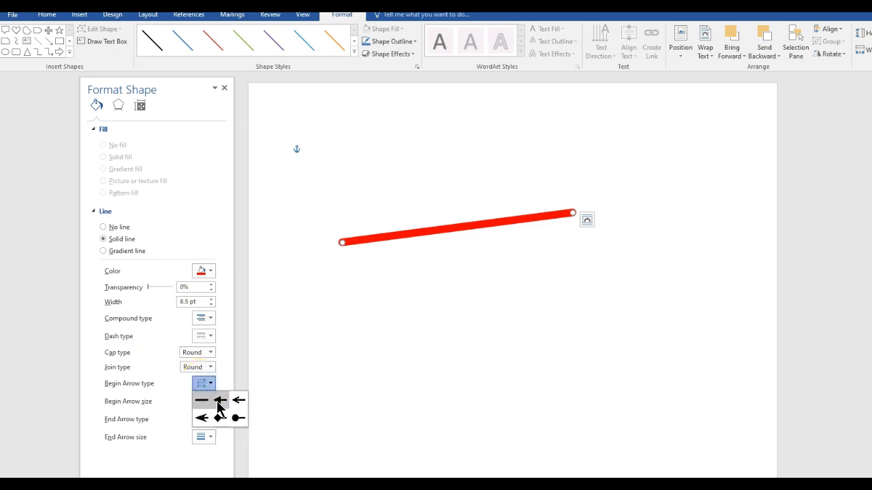
click(218, 403)
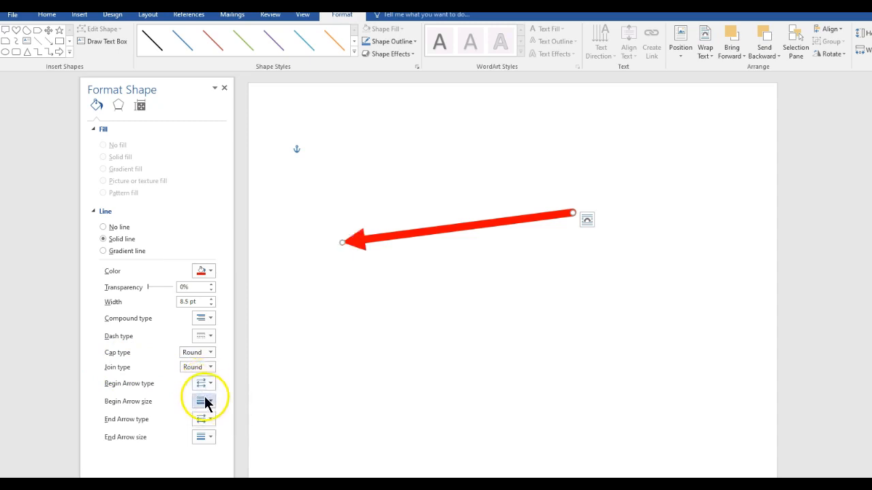
click(204, 402)
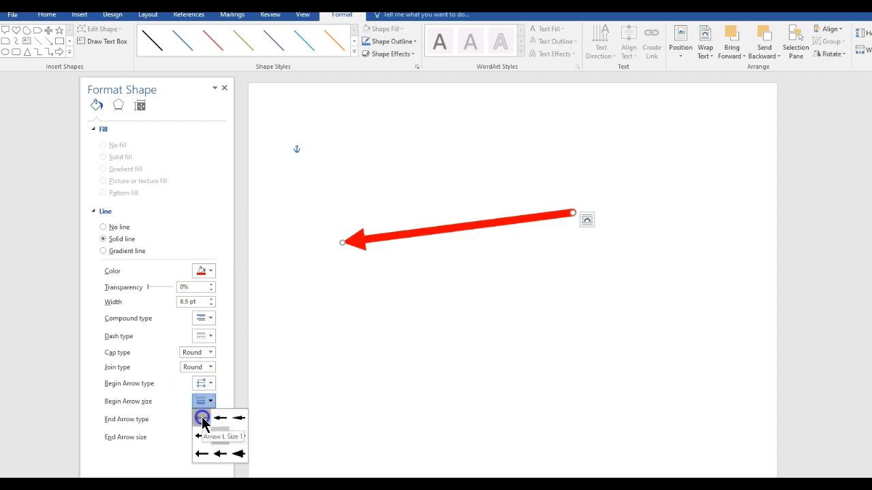
click(202, 420)
click(203, 401)
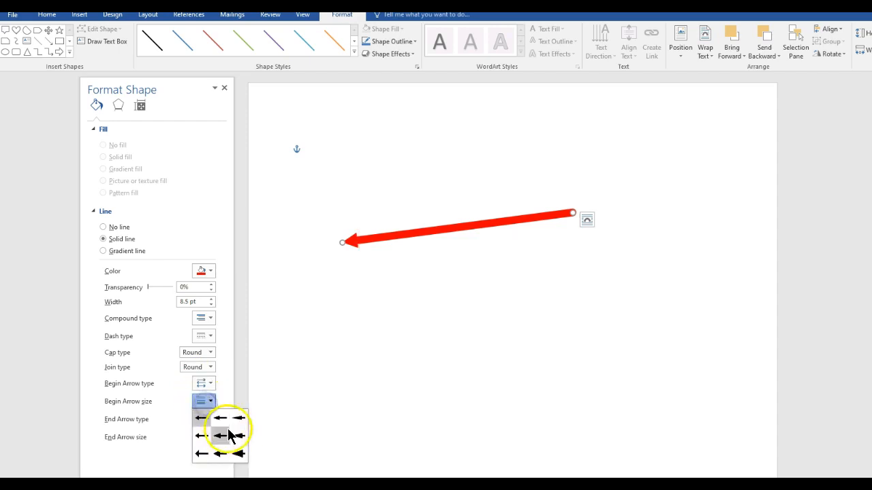
click(235, 453)
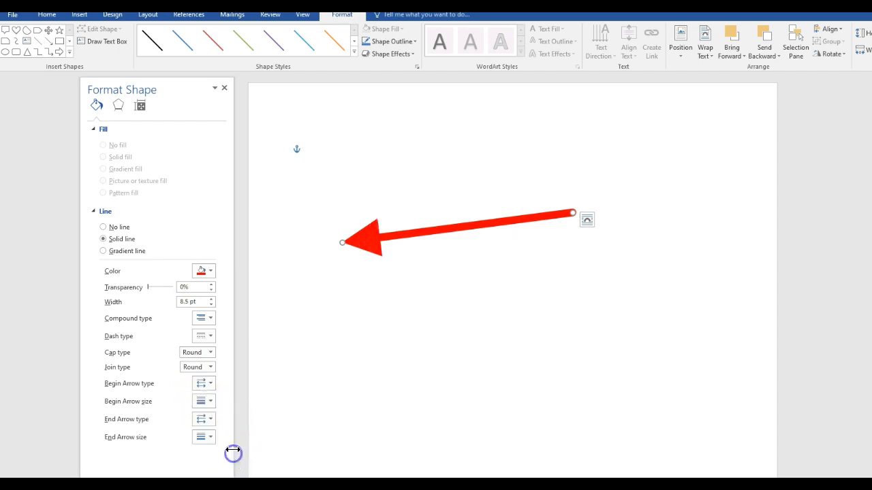
Step: Set the size of the line's beginning arrowhead to the narrow, long option
click(204, 383)
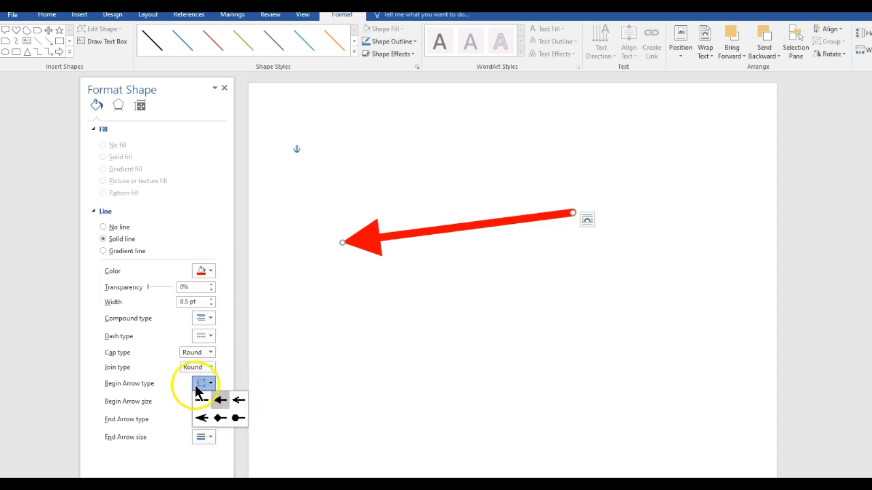
click(202, 384)
click(203, 401)
click(238, 417)
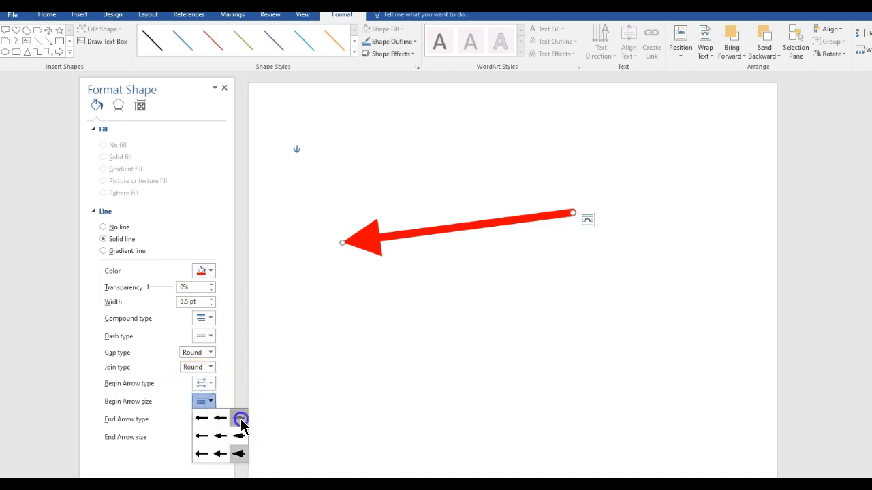
Step: Try other begin arrow types on the line, ending with the diamond
click(203, 384)
click(203, 386)
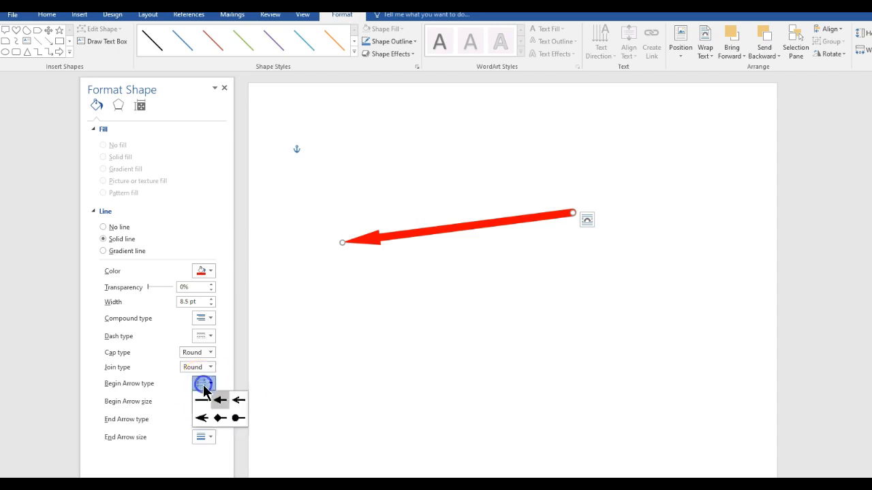
click(226, 401)
click(206, 386)
click(205, 408)
click(206, 391)
click(218, 417)
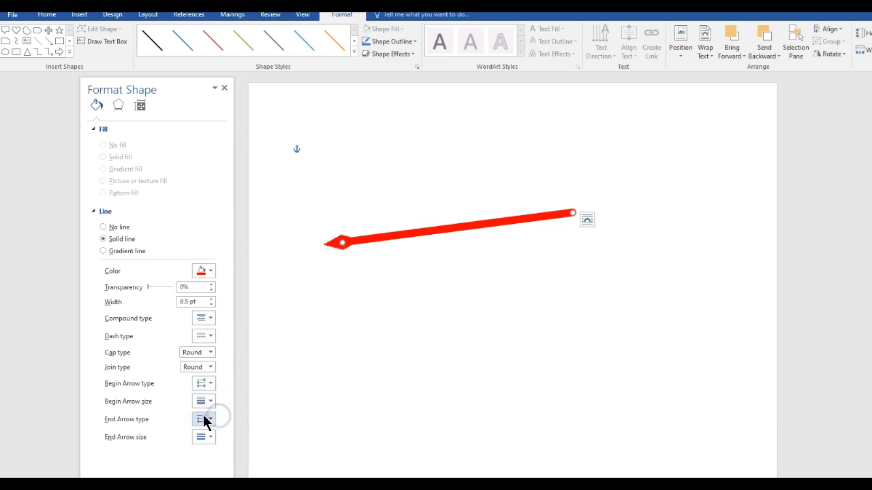
Step: Set the line's begin arrow size to the medium option and its begin arrow type to the oval
click(201, 400)
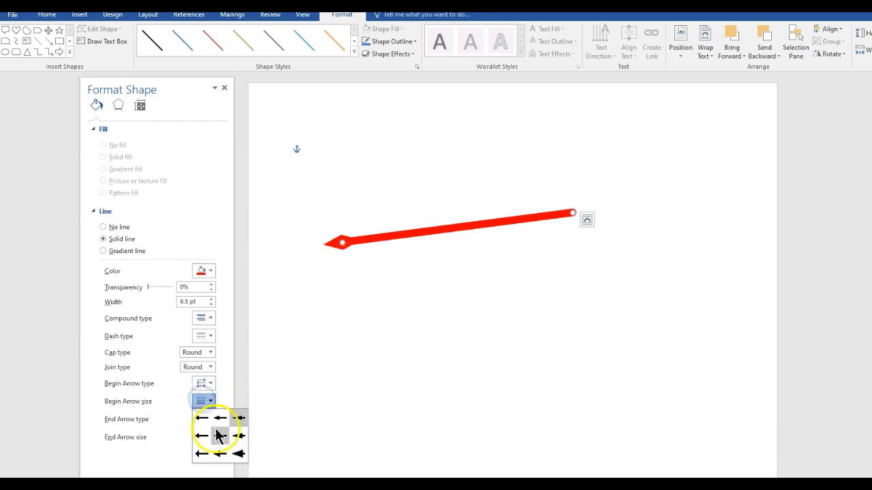
click(218, 435)
click(204, 384)
click(231, 417)
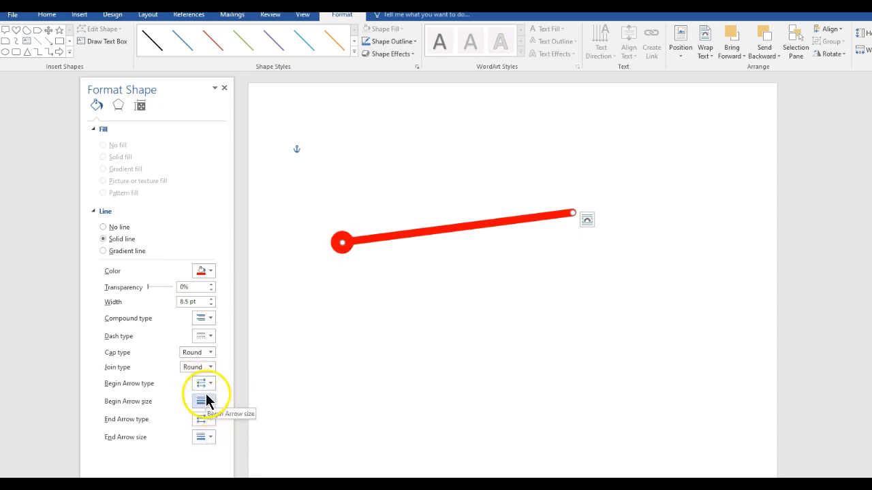
Step: Add a solid arrowhead at the line's end, and delete the whole line
click(202, 418)
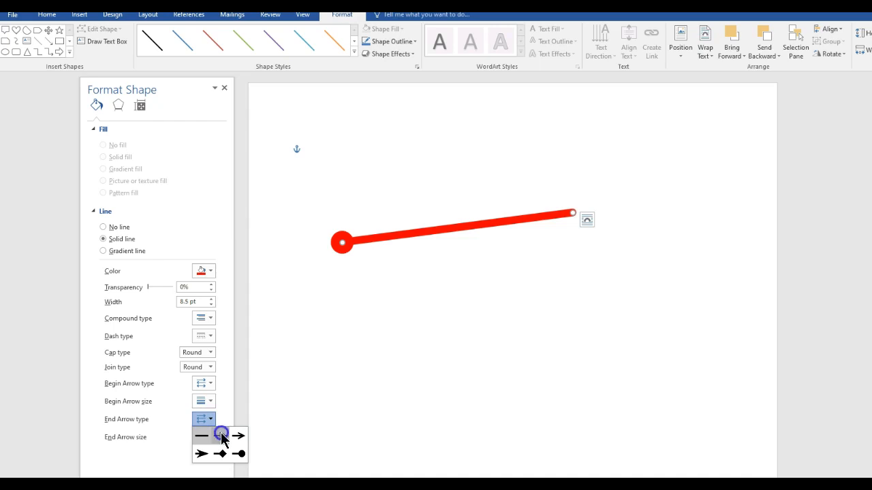
click(221, 436)
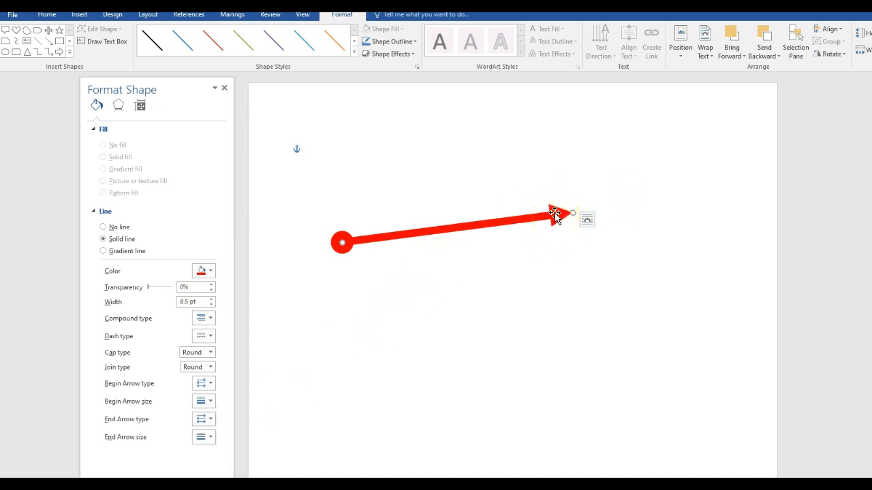
key(Delete)
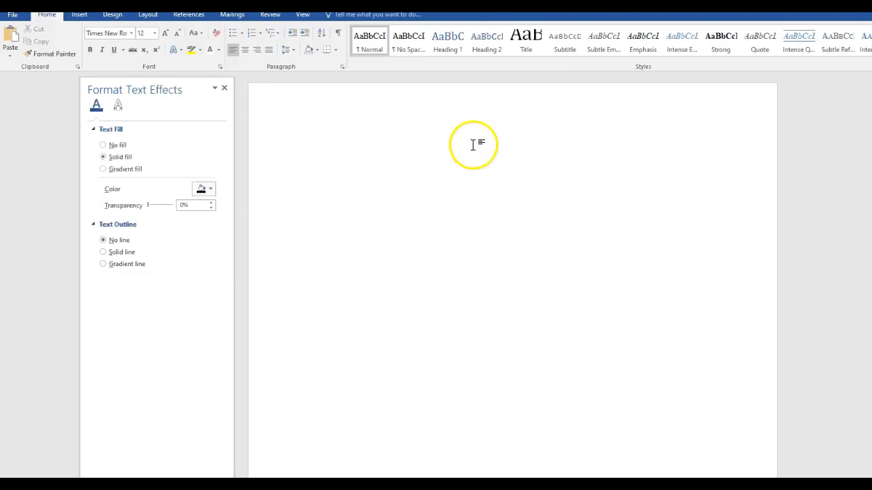
Step: Draw an open wavy Curve shape through nine points, with its start and end left unconnected
click(79, 15)
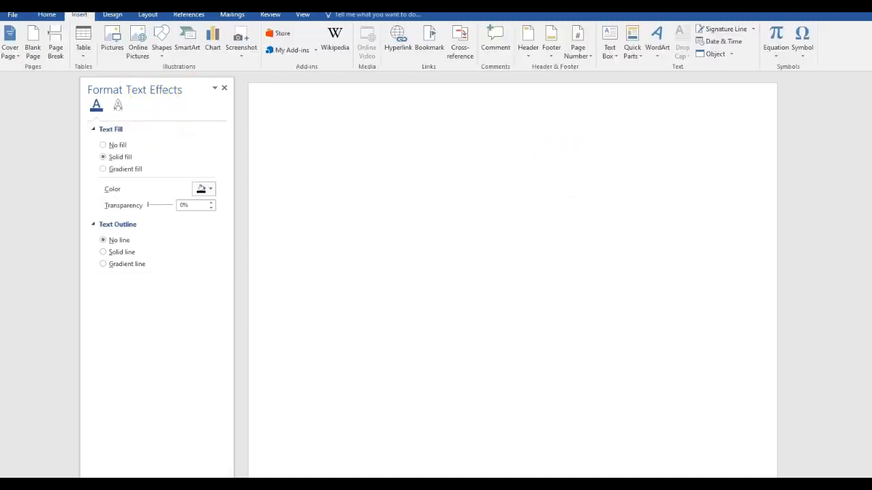
click(158, 42)
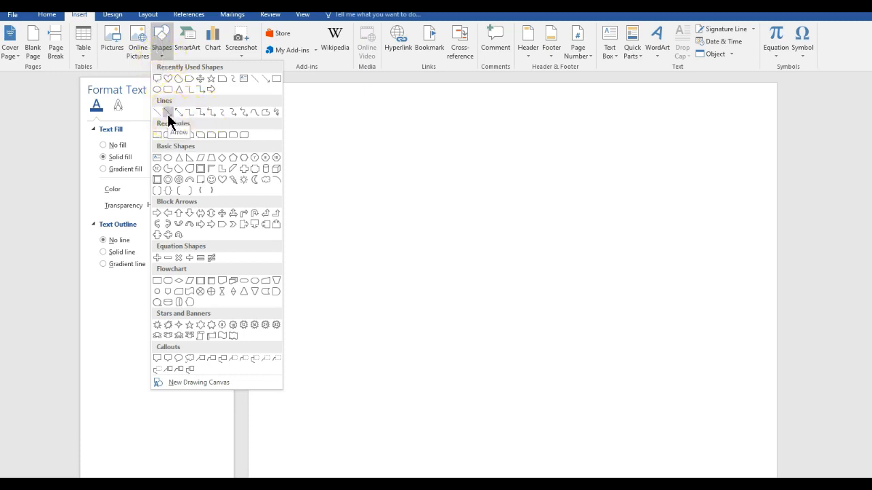
click(255, 113)
click(331, 227)
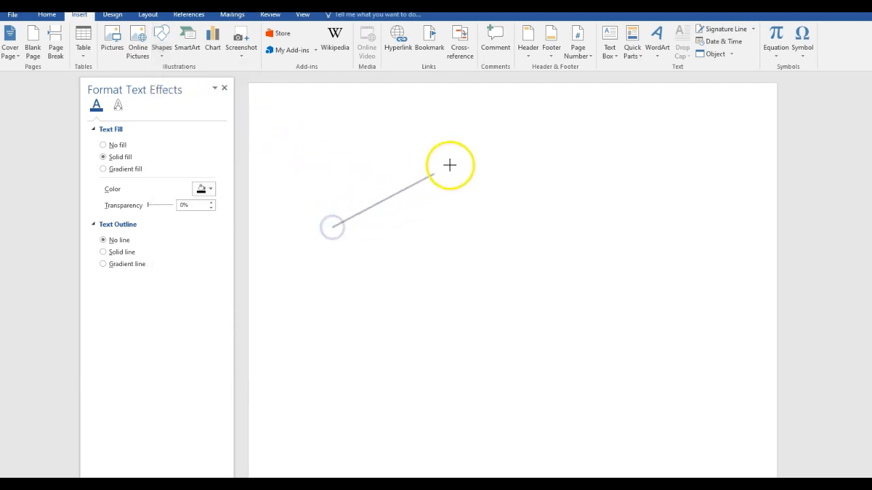
click(491, 139)
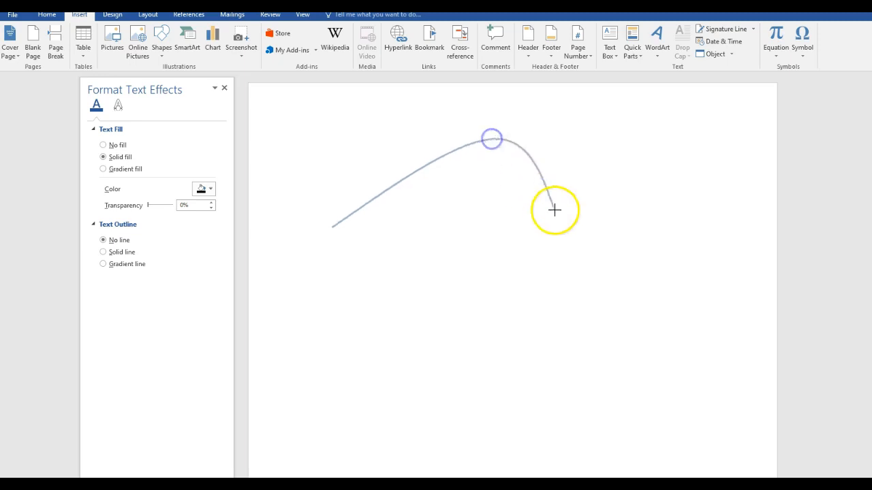
click(620, 223)
click(725, 195)
click(742, 319)
click(615, 339)
click(697, 468)
click(544, 470)
double_click(559, 284)
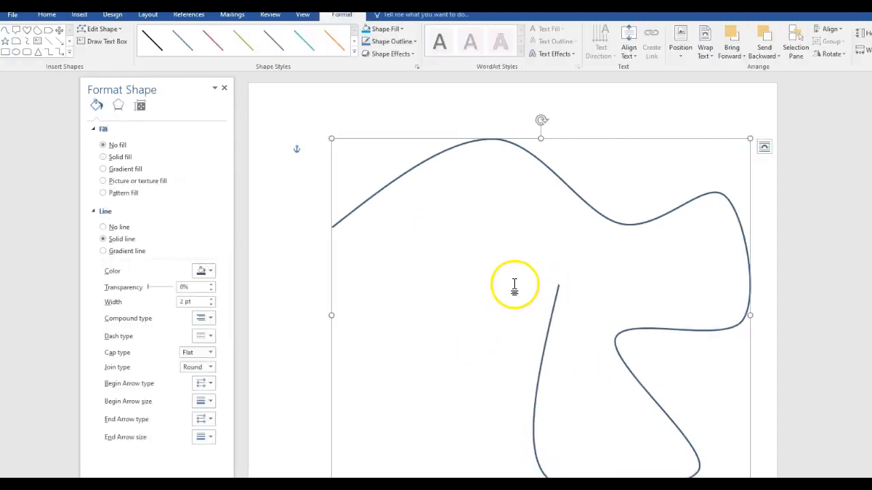
Step: Give the open curve's outline a thick-and-thin compound type and a width of 7.75 pt
click(202, 317)
click(217, 334)
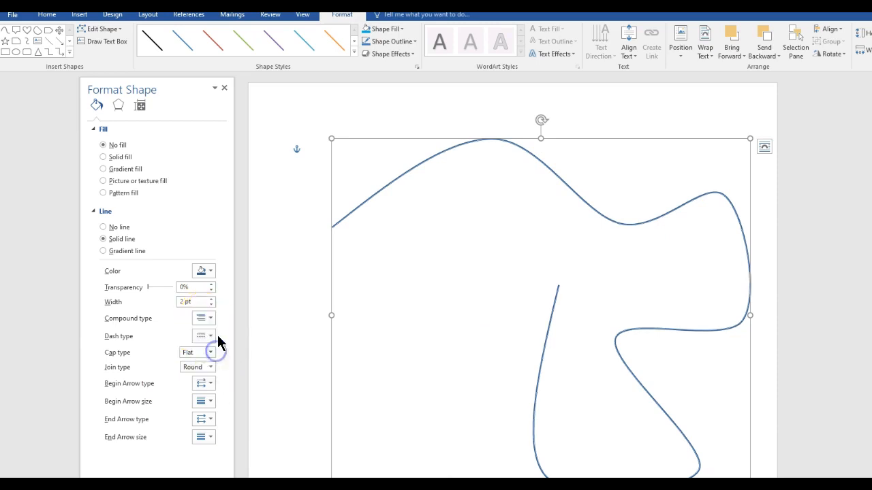
click(210, 299)
drag(210, 300, 210, 299)
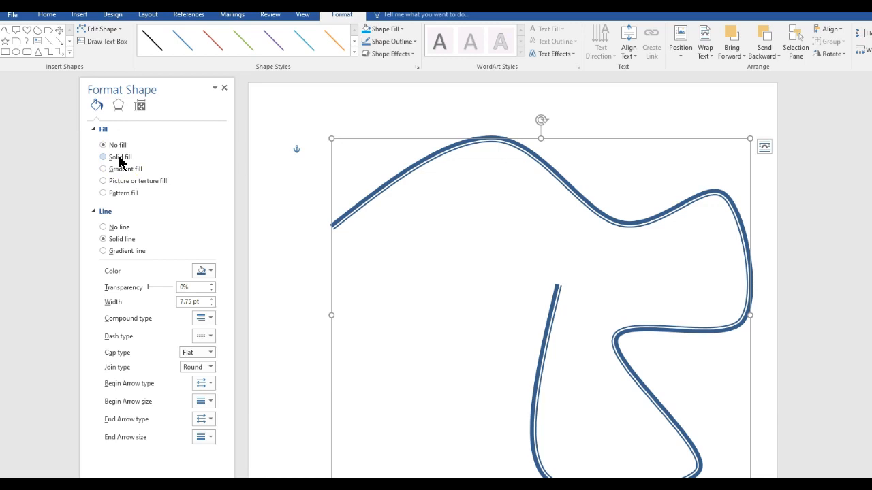
Step: Apply a solid red fill to the open curve, and delete the curve
click(104, 157)
click(204, 214)
click(206, 298)
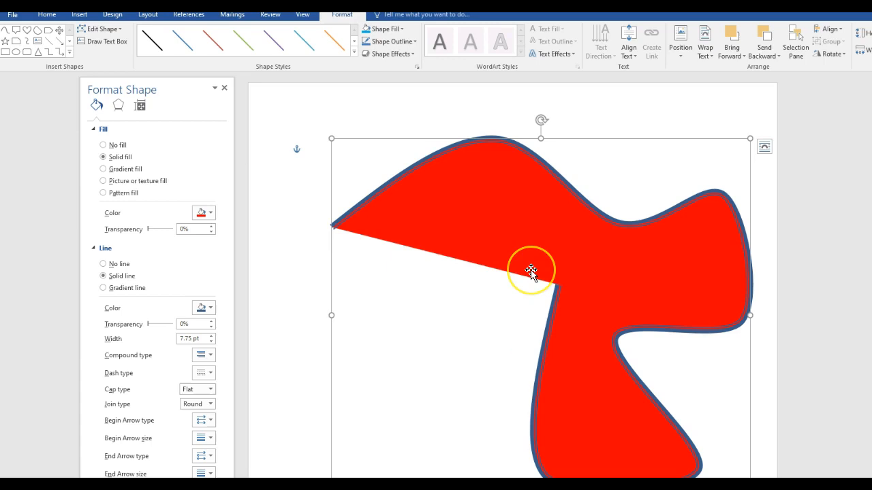
key(Delete)
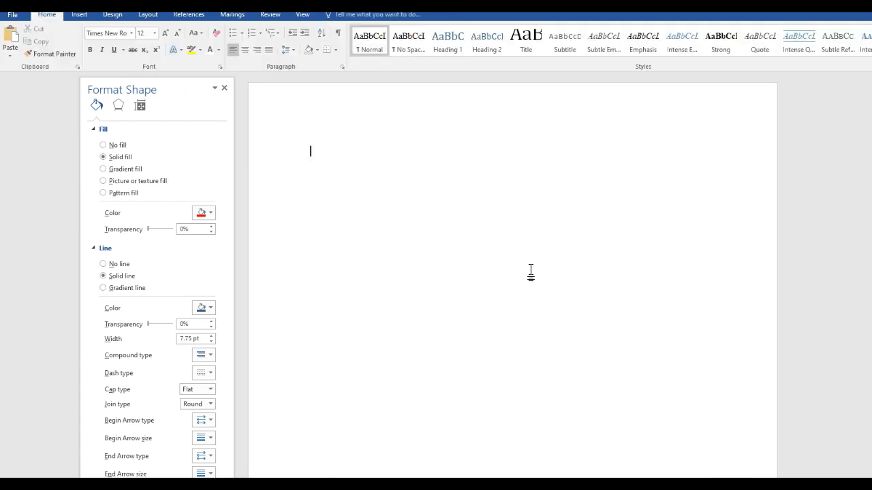
Step: Draw a closed, winding freeform with the Curve tool, ending it on its starting point
click(78, 15)
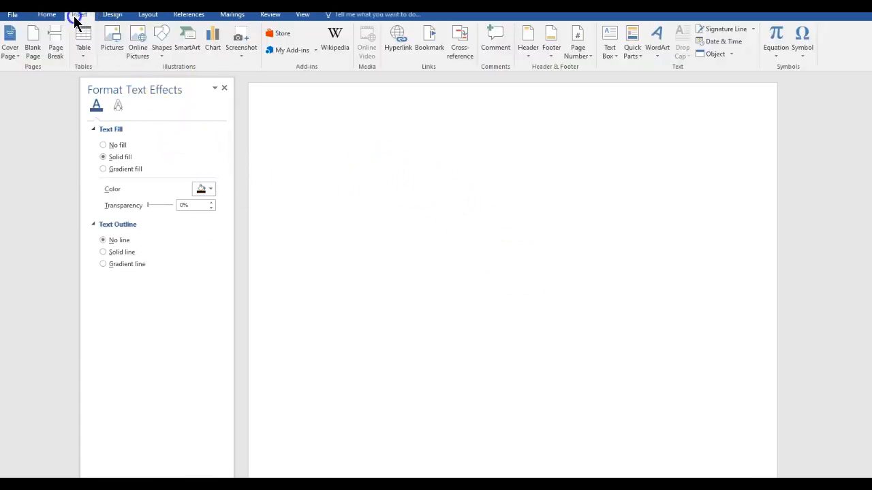
click(161, 41)
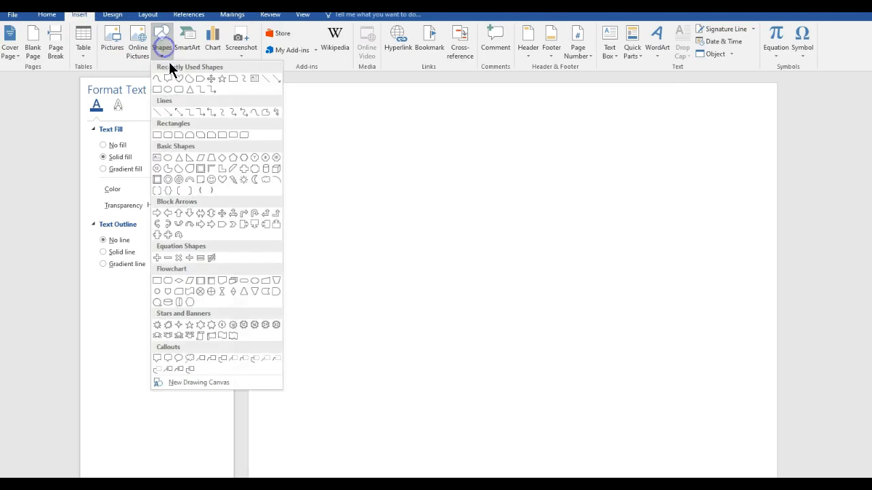
click(251, 114)
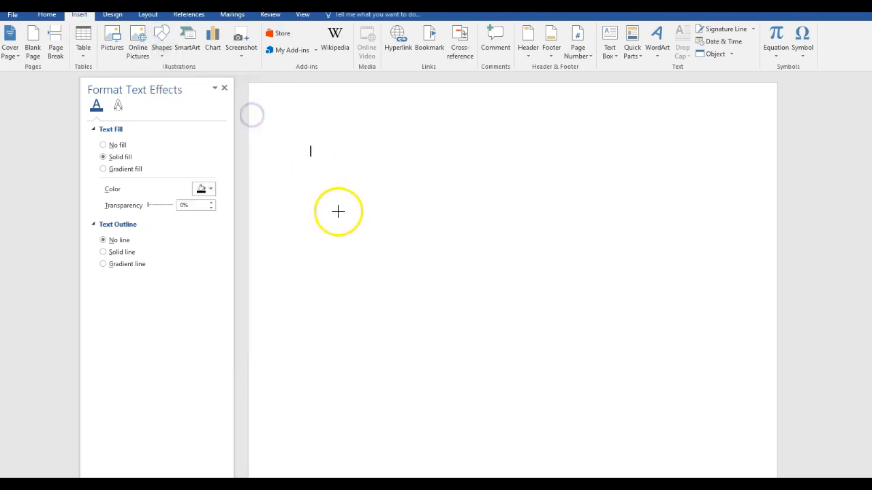
click(324, 265)
click(481, 146)
click(653, 190)
click(600, 308)
click(689, 329)
click(586, 397)
click(466, 355)
click(519, 218)
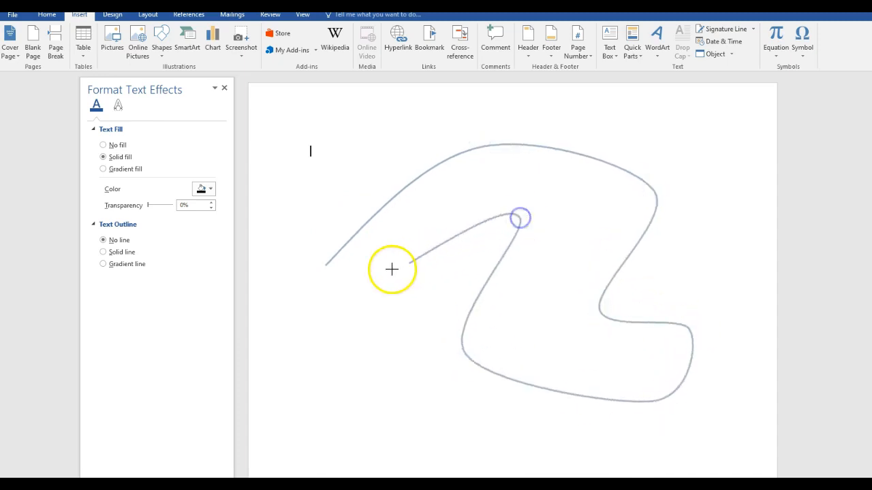
click(325, 266)
click(325, 266)
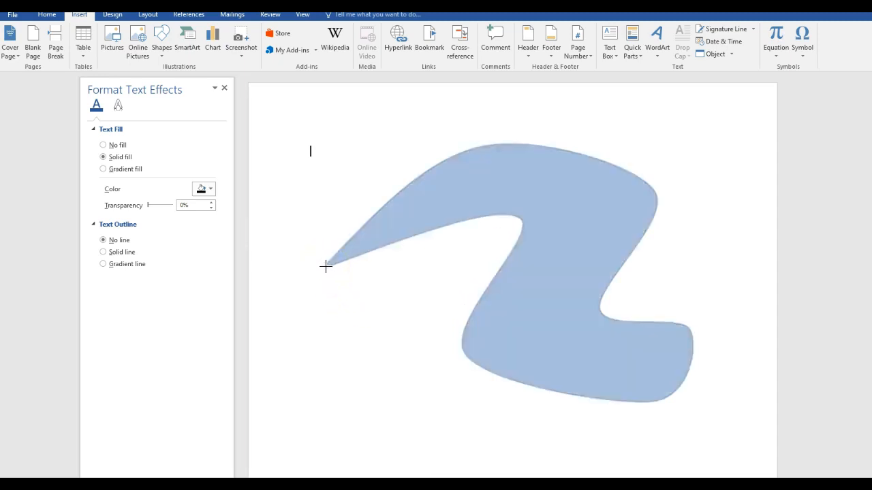
click(325, 266)
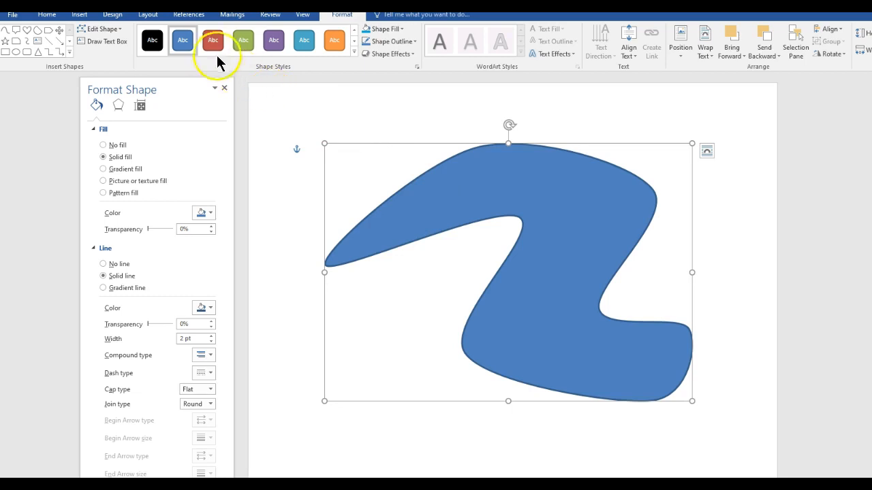
Step: Examine the theme styles and presets available for the closed shape, including the style category filter
click(352, 52)
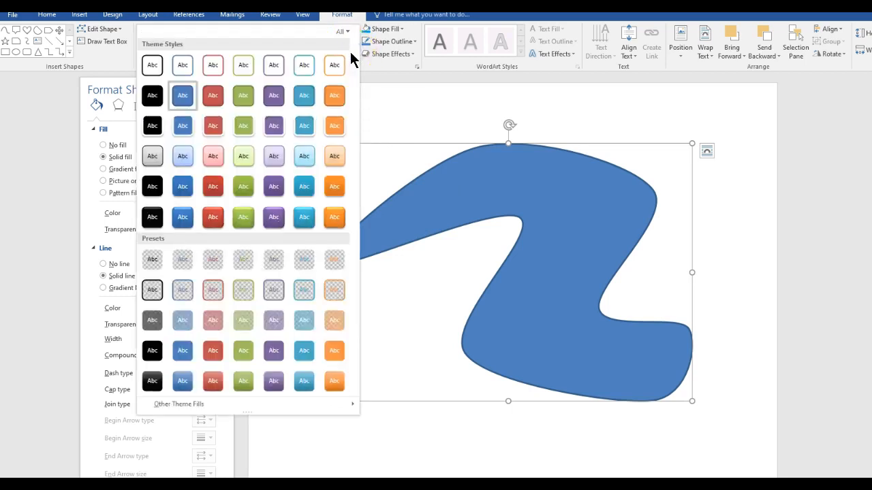
click(345, 32)
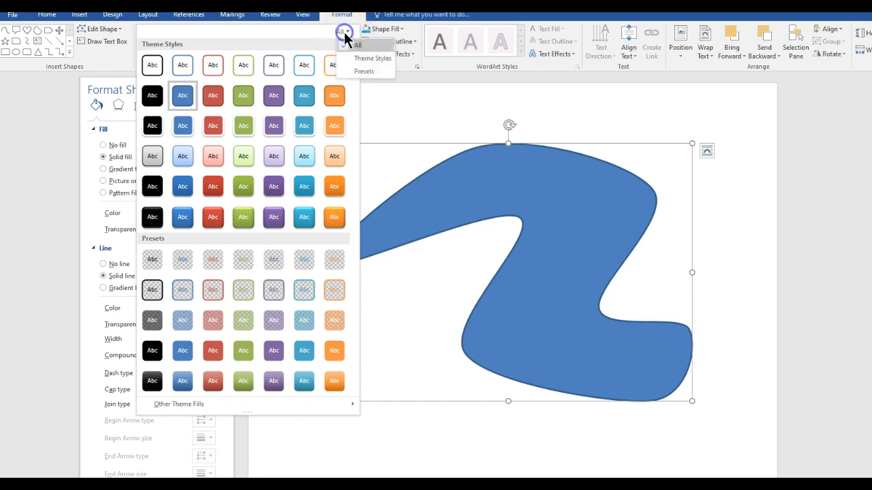
click(339, 20)
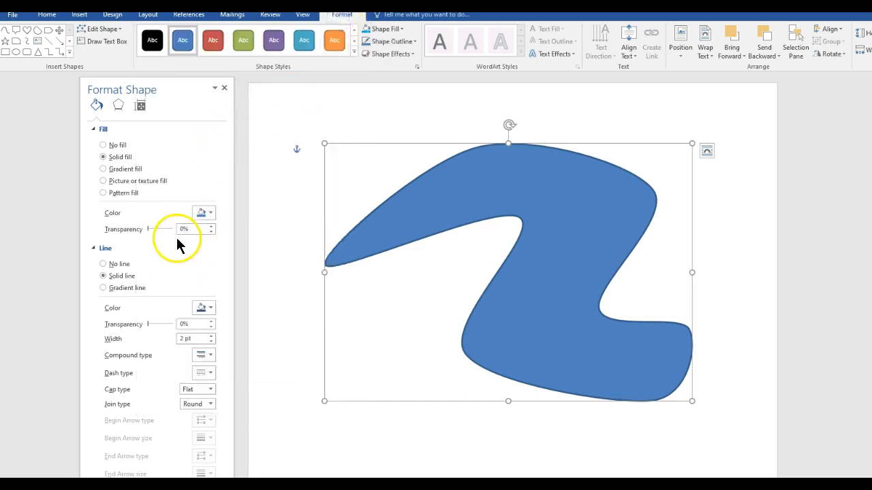
Step: Fill the closed curve shape with standard yellow and remove its outline
click(202, 212)
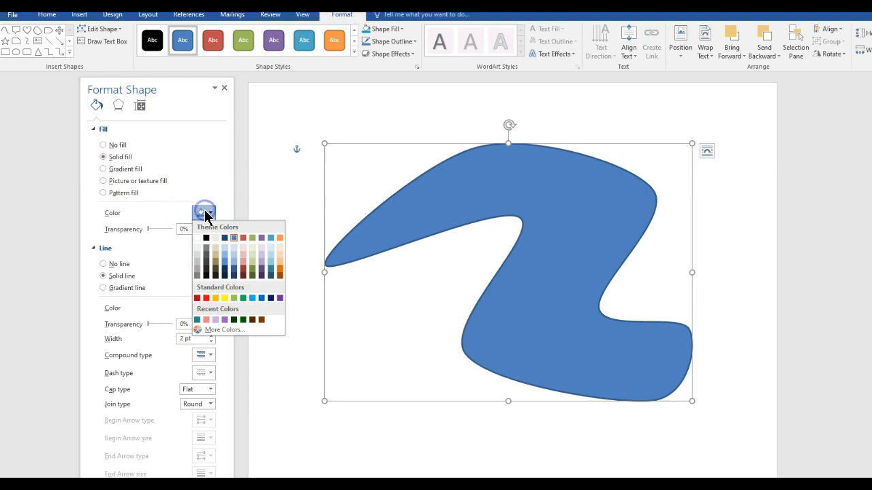
click(226, 296)
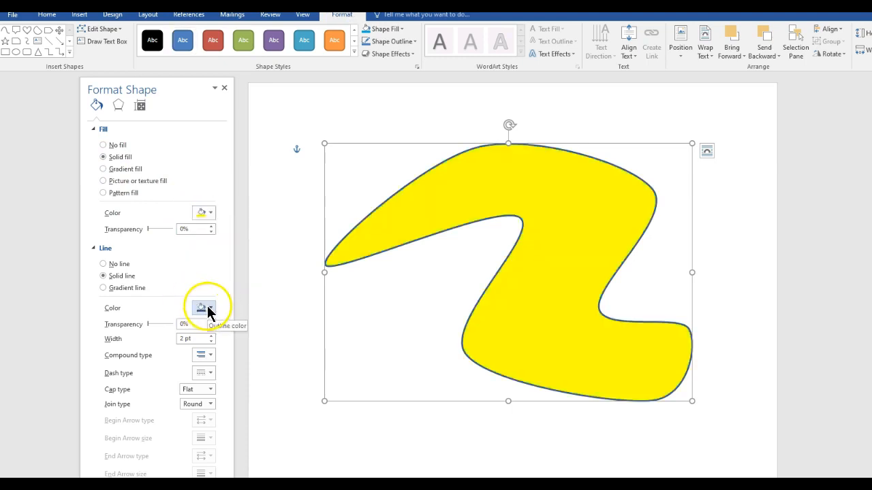
click(104, 264)
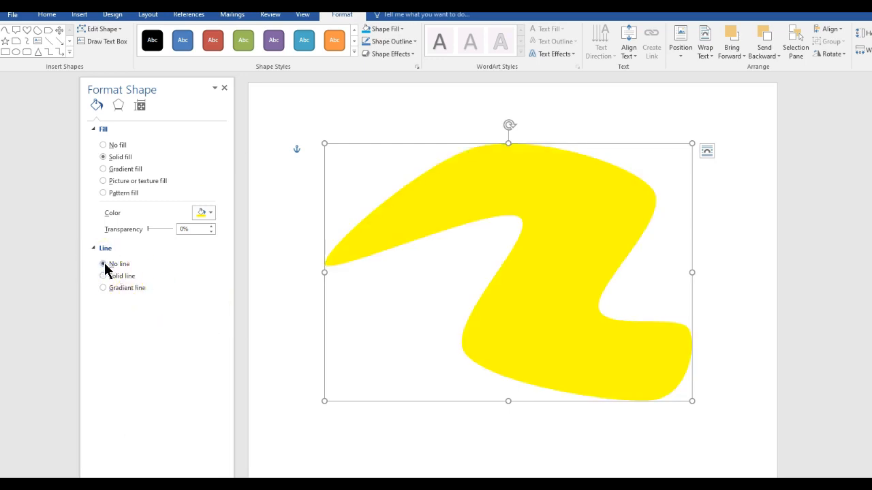
Step: Give the yellow closed curve a solid outline in standard blue with a width of 8.5 pt
click(106, 276)
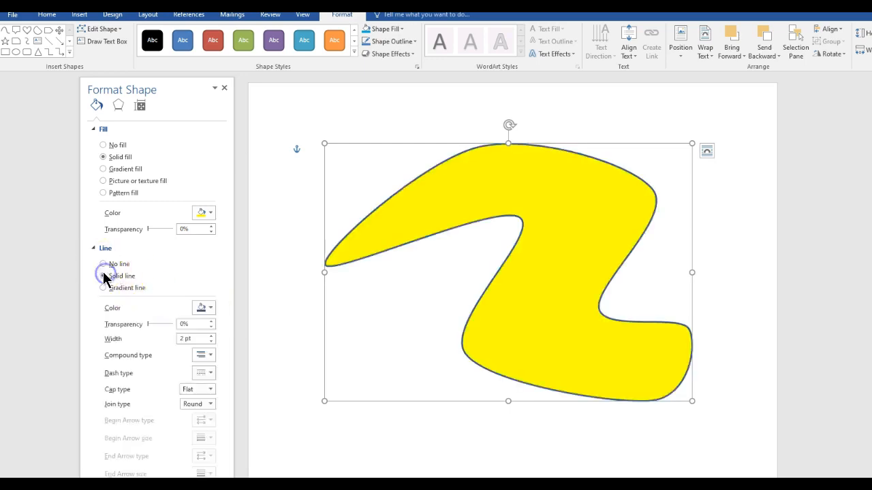
click(210, 308)
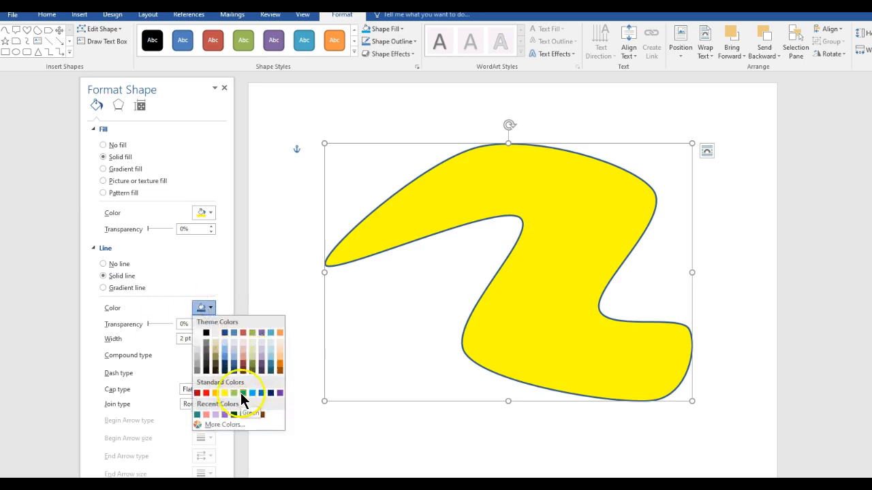
click(260, 393)
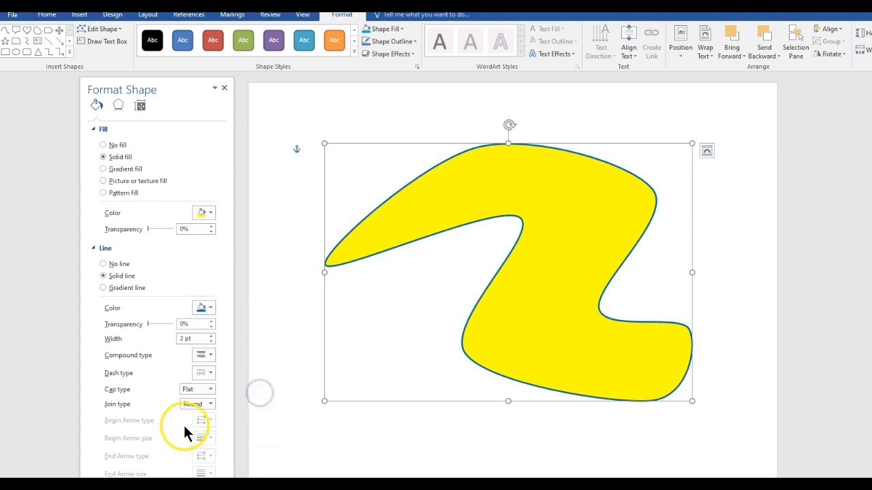
click(210, 334)
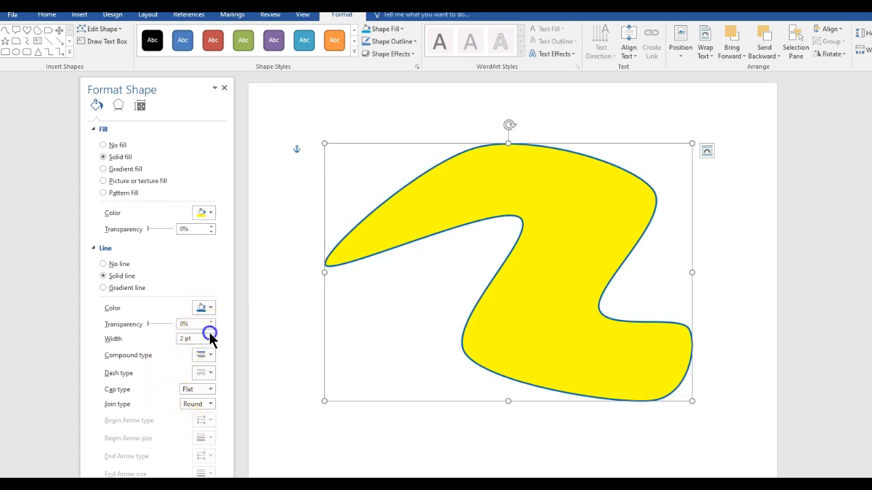
drag(210, 334, 209, 335)
Step: Set the curve's outline to the first dotted dash type with a Round cap, and delete the shape
click(207, 372)
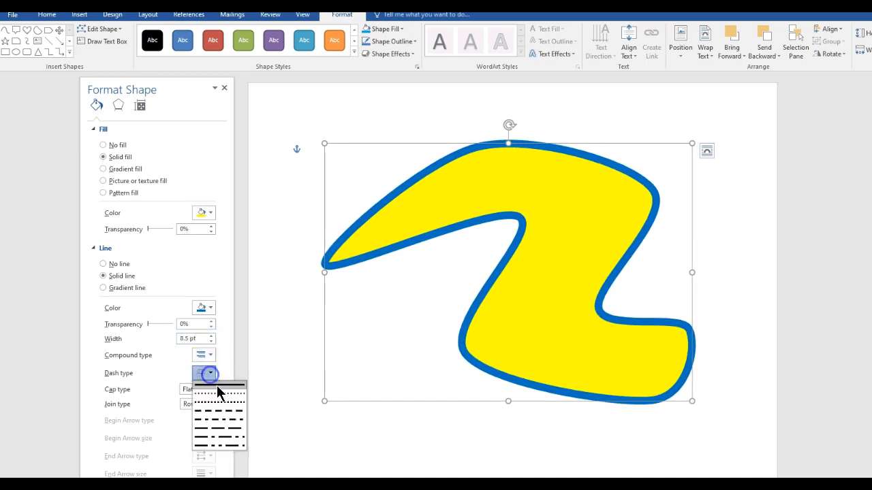
click(219, 394)
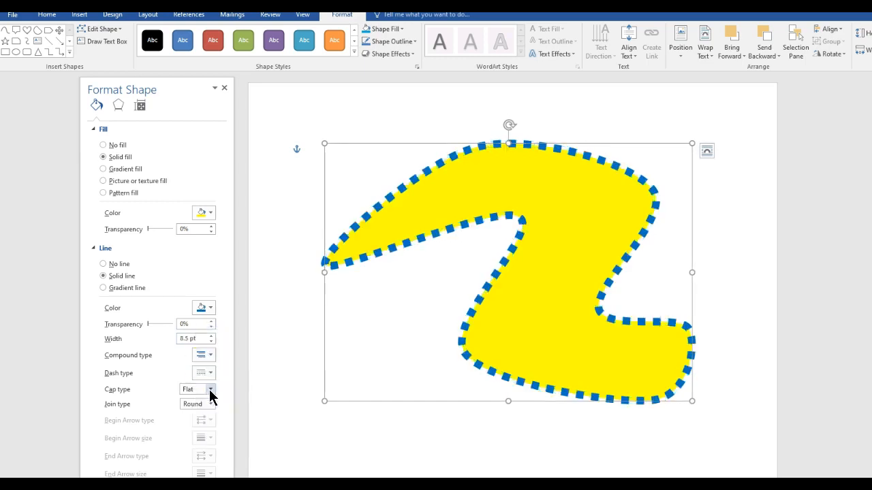
click(211, 390)
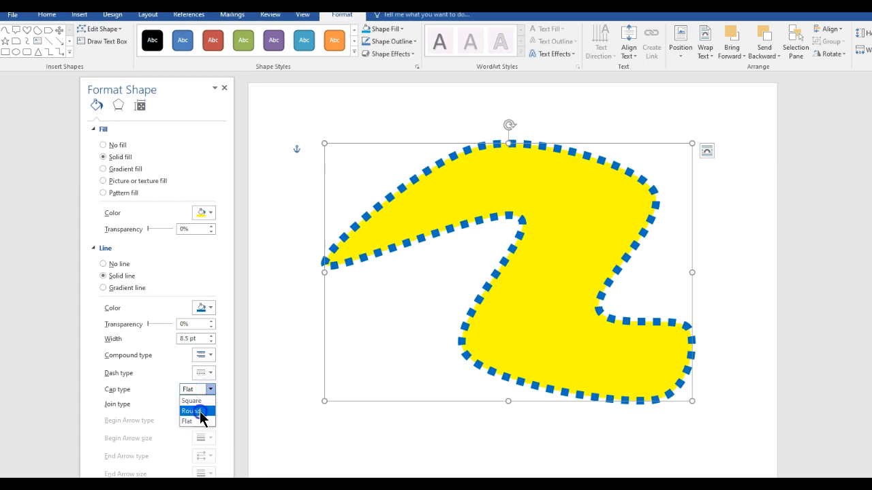
click(199, 412)
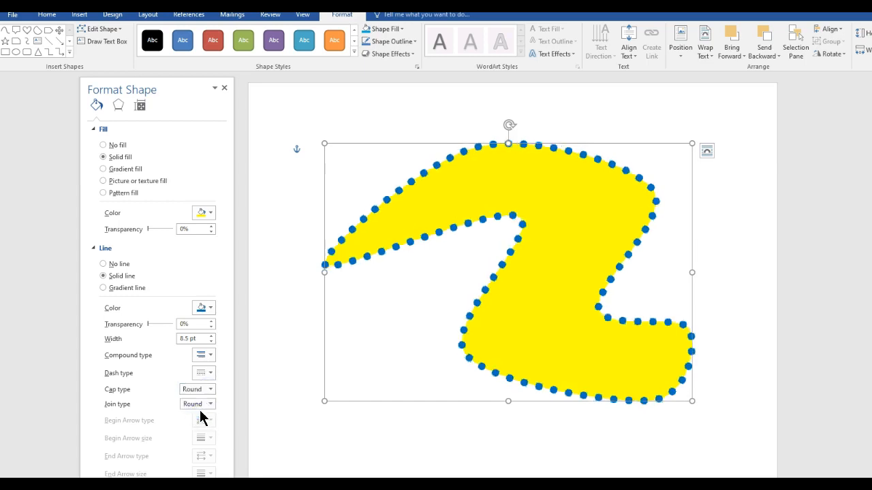
key(Delete)
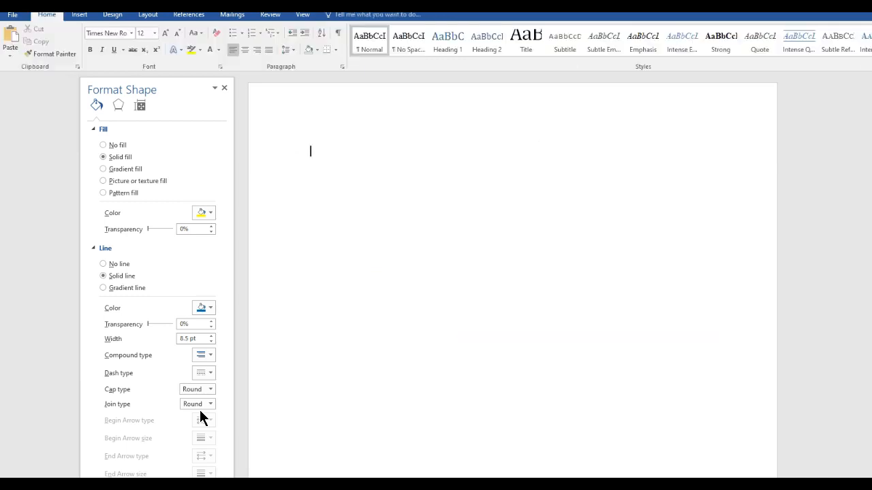
Step: Start a shape with the Freeform tool, placing corners for a zigzag of straight segments down the page
click(80, 15)
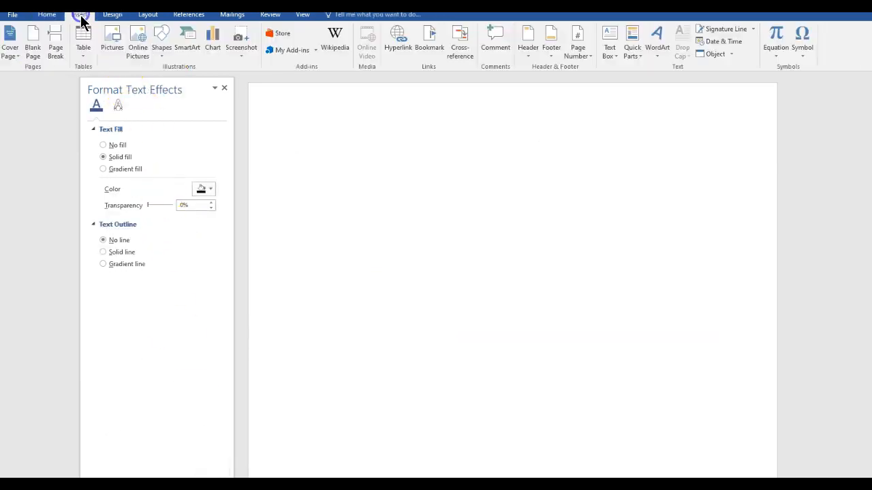
click(162, 41)
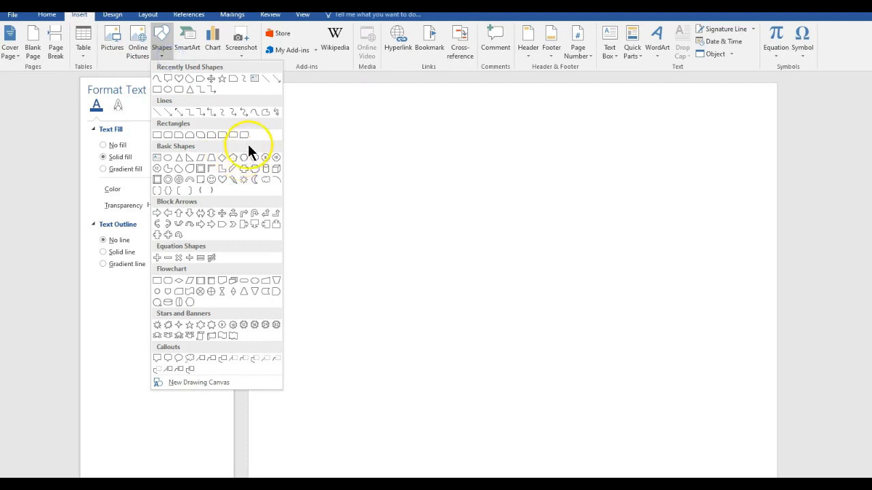
click(265, 113)
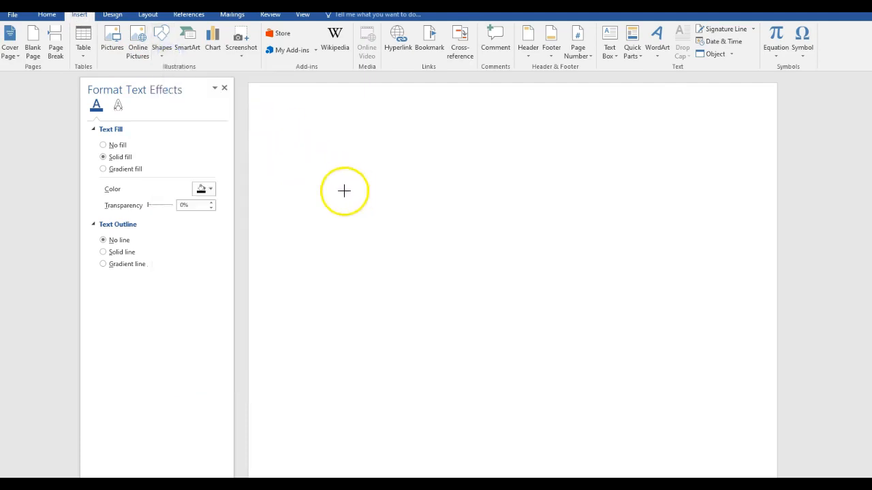
click(449, 137)
click(461, 199)
click(524, 152)
click(558, 232)
click(474, 256)
click(503, 323)
click(663, 250)
click(701, 300)
click(685, 368)
click(605, 376)
double_click(673, 421)
Step: Complete the freeform with a wavy freehand stretch and straight segments back to its starting point, and delete it
drag(686, 477, 568, 410)
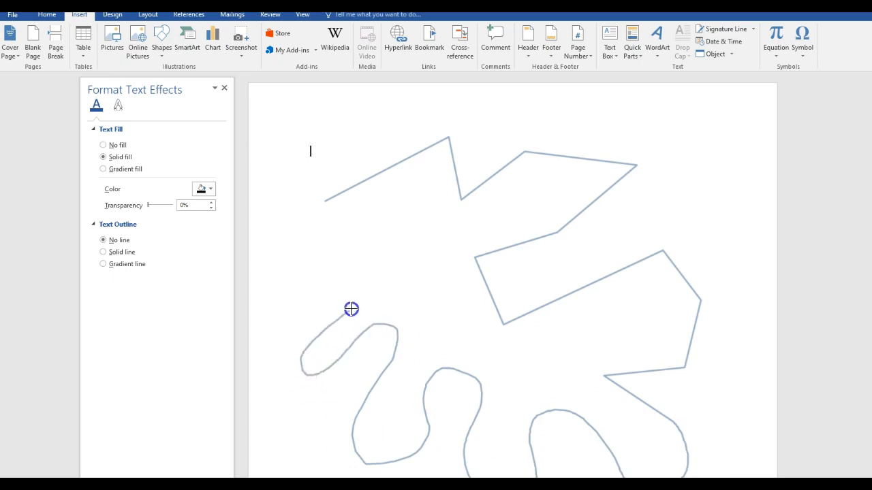
click(344, 285)
click(280, 318)
click(278, 280)
click(343, 265)
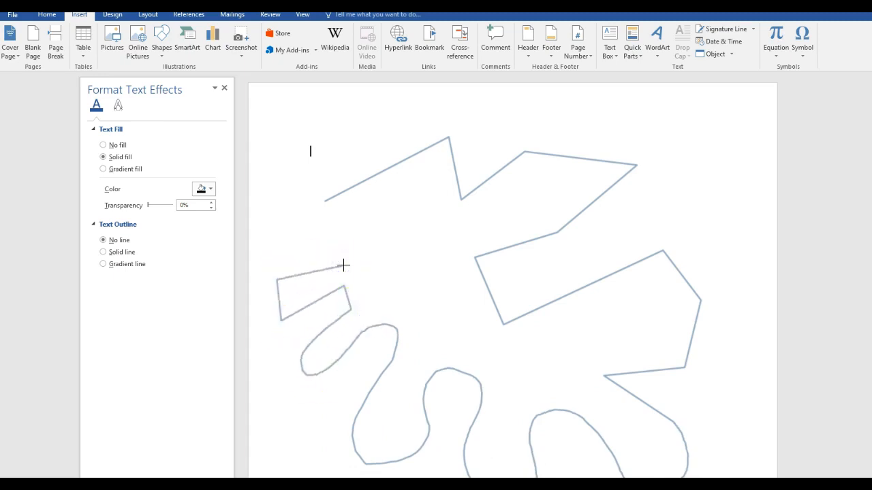
drag(343, 264, 325, 203)
click(324, 202)
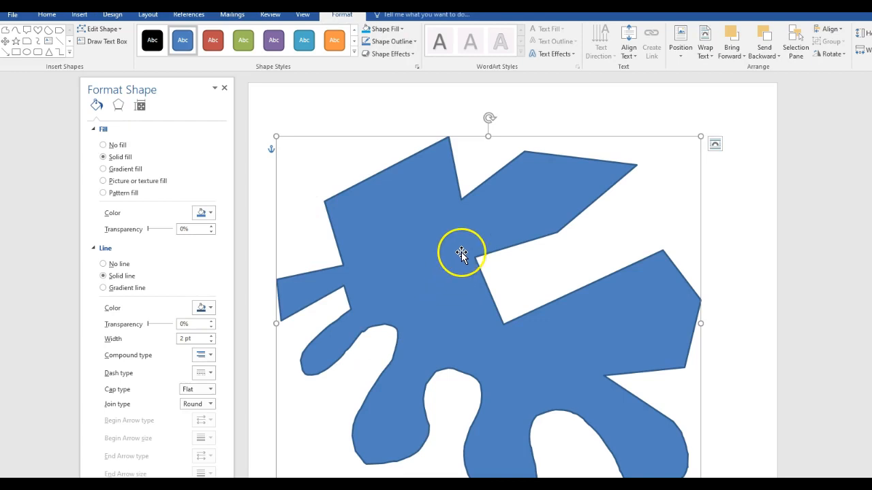
key(Delete)
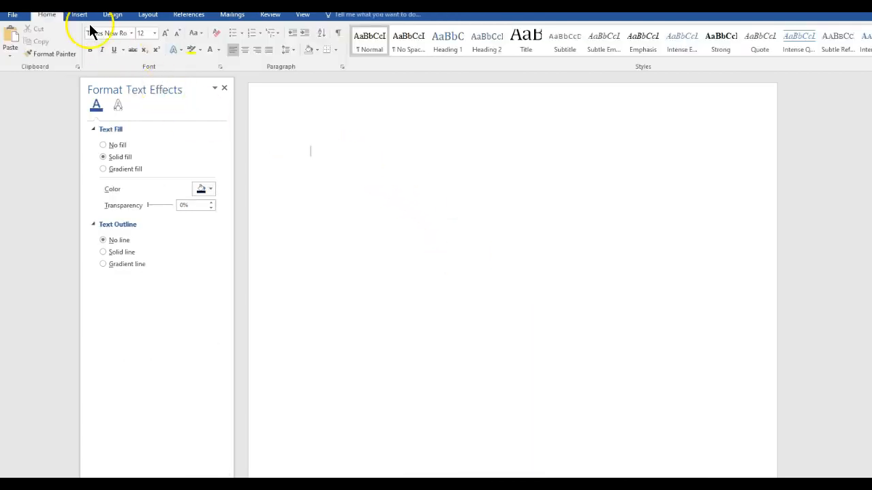
Step: Draw an open, winding line with the Scribble tool in the upper part of the page, and delete it
click(79, 15)
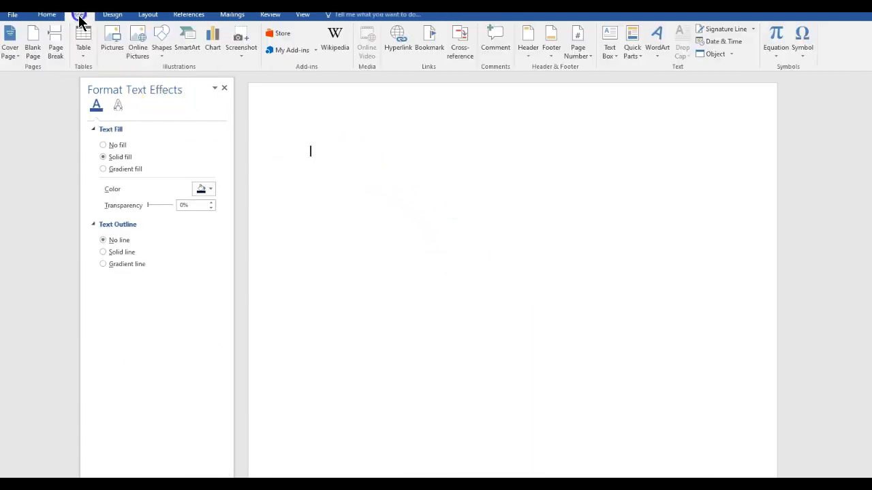
click(162, 38)
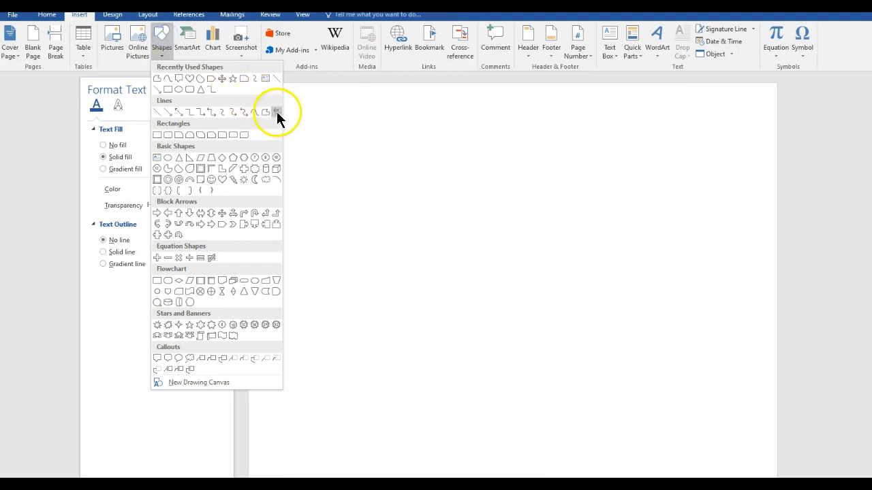
click(277, 111)
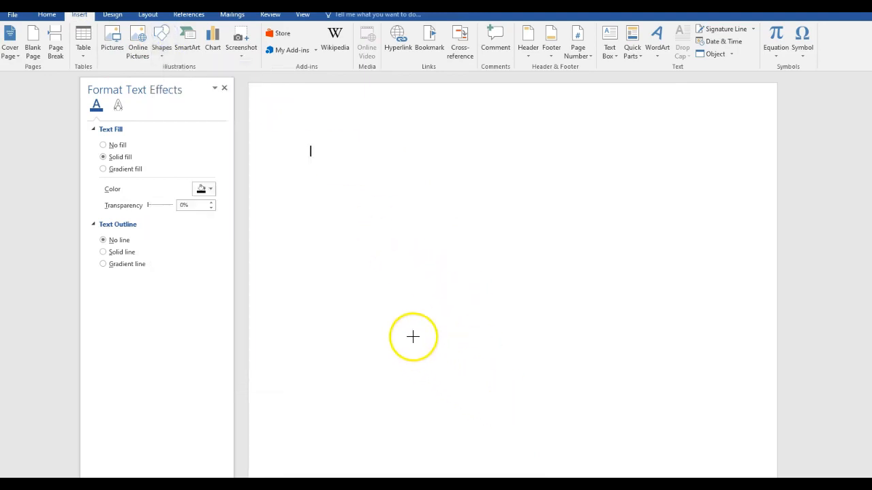
mouse_move(348, 195)
mouse_down()
mouse_move(579, 144)
mouse_move(422, 306)
mouse_up()
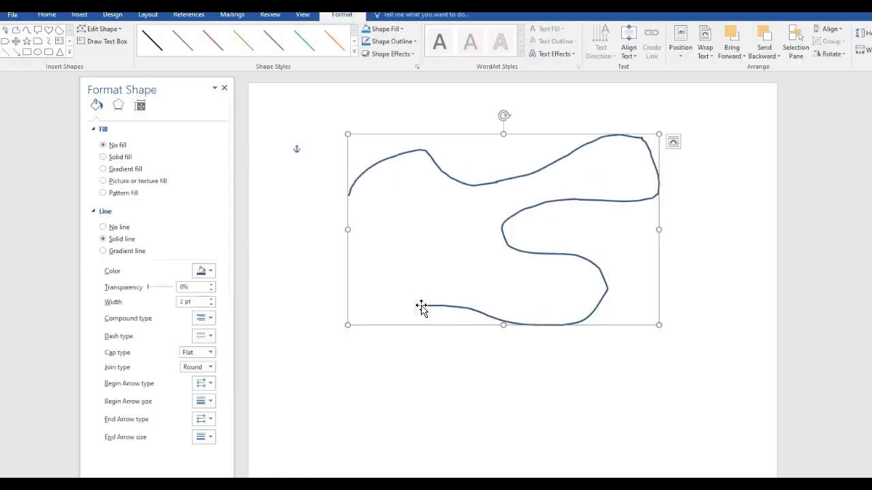
key(Delete)
click(376, 293)
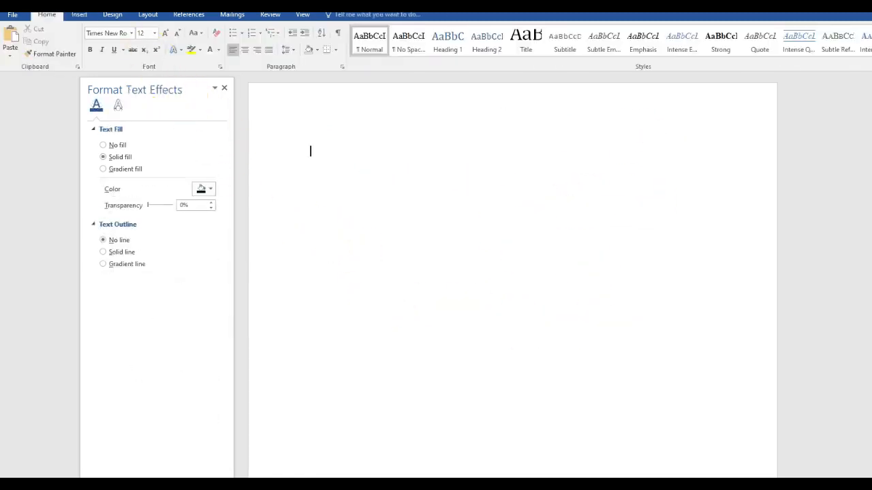
Step: Draw a closed hand outline with five fingers using the Scribble tool, ending on its starting point
click(80, 15)
click(161, 39)
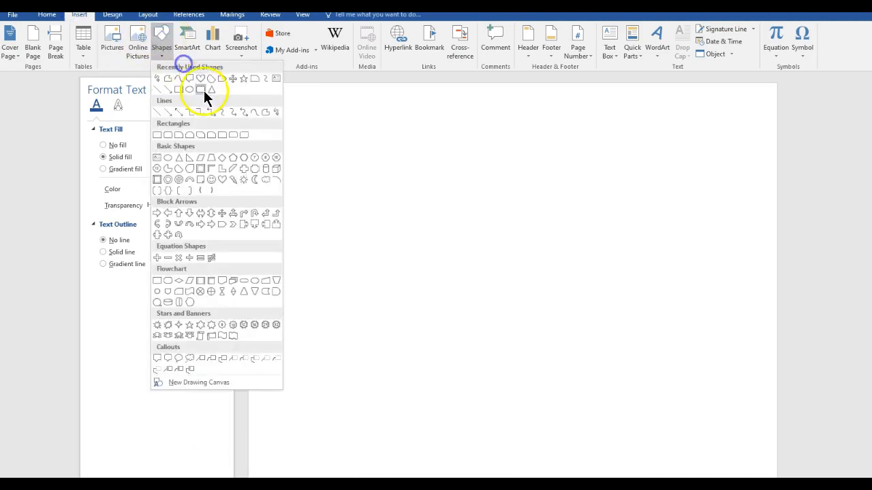
click(276, 112)
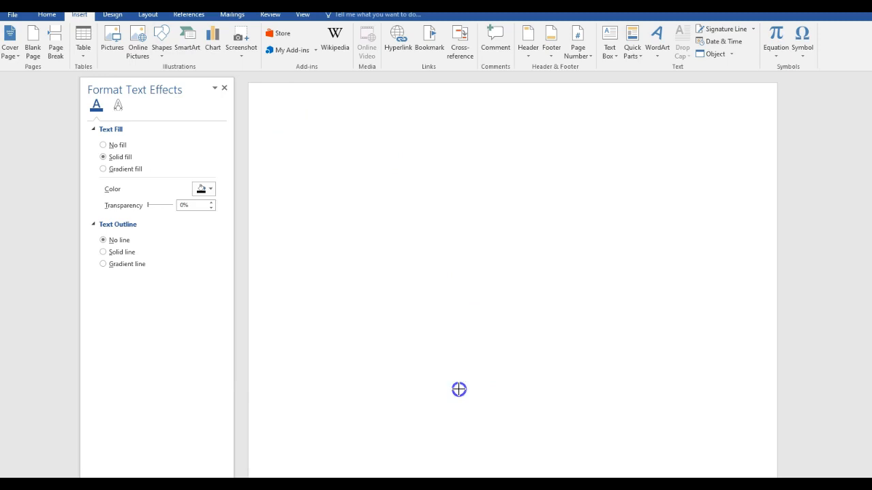
drag(444, 338, 466, 198)
mouse_move(489, 299)
mouse_down()
mouse_move(523, 188)
mouse_move(556, 243)
mouse_move(609, 181)
mouse_move(635, 197)
mouse_move(664, 238)
mouse_move(714, 215)
mouse_up()
mouse_move(628, 394)
mouse_down()
mouse_move(533, 414)
mouse_move(461, 390)
mouse_up()
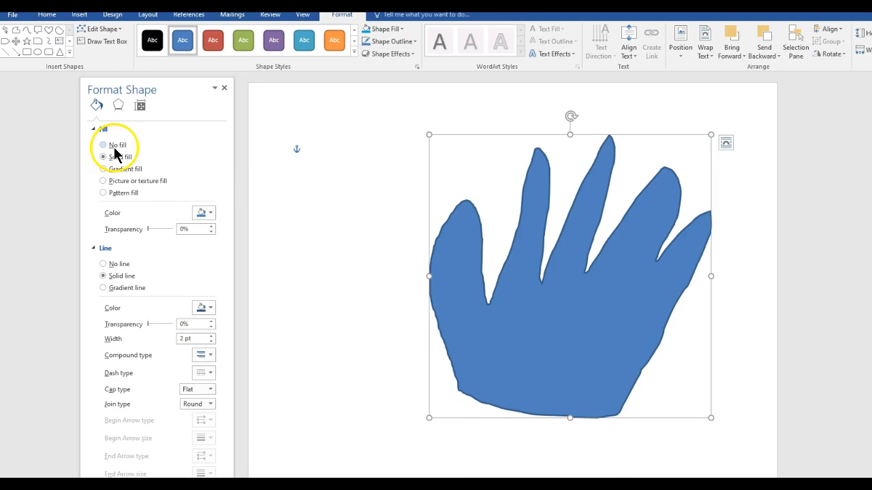
Step: Remove the hand shape's outline and fill it with the lightest orange theme color
click(103, 264)
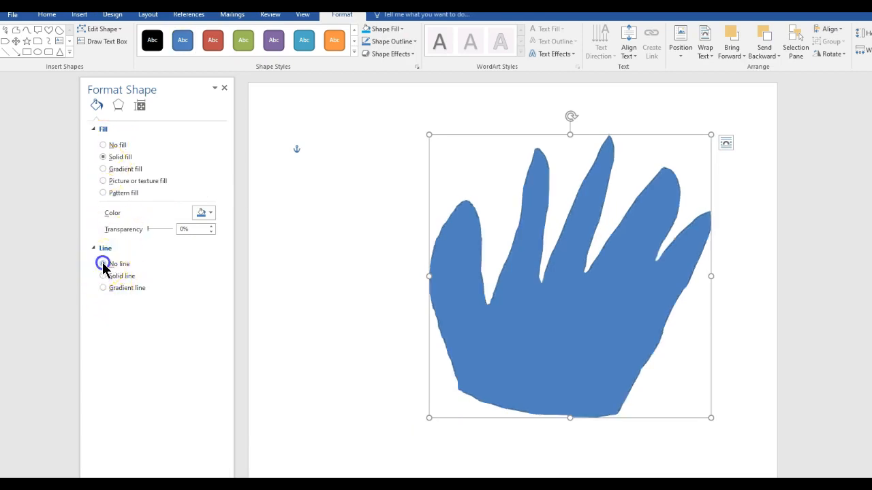
click(208, 217)
click(279, 248)
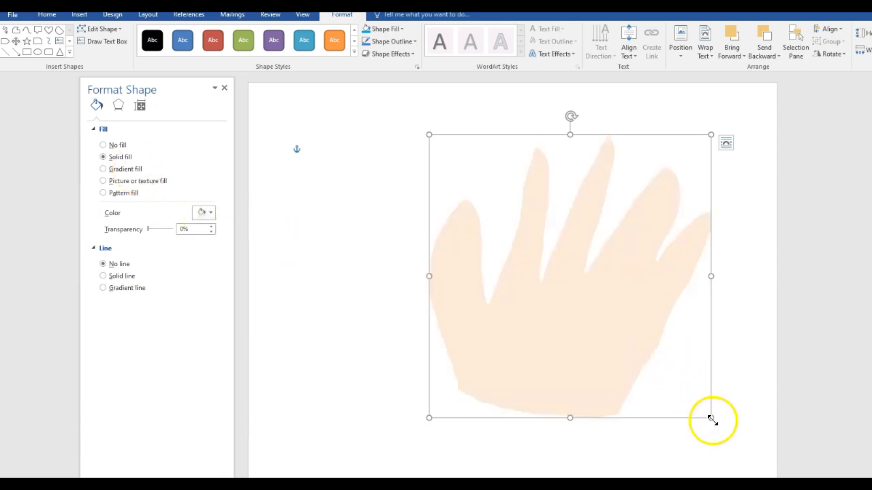
Step: Shrink the hand to about a tenth of its size, rotate it a quarter turn clockwise, and move it mid-page
drag(712, 417, 462, 173)
drag(445, 116, 494, 152)
click(443, 156)
drag(442, 157, 528, 281)
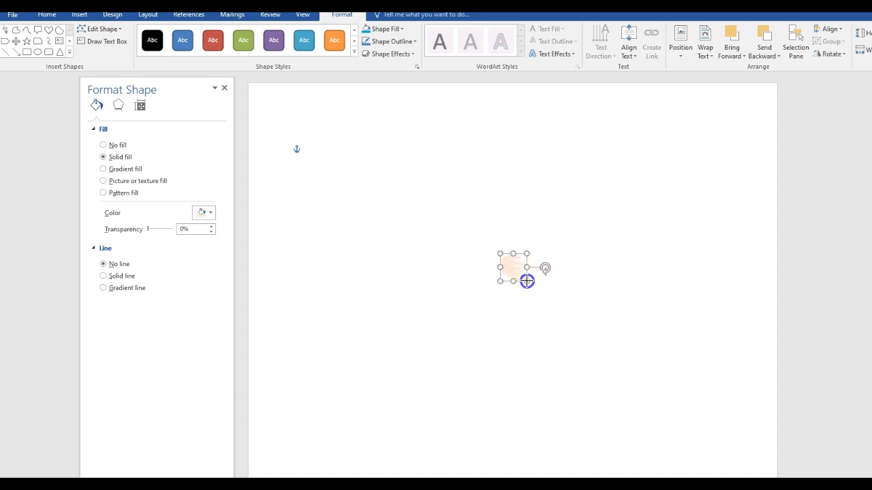
Step: Delete the small hand shape from the page
click(516, 339)
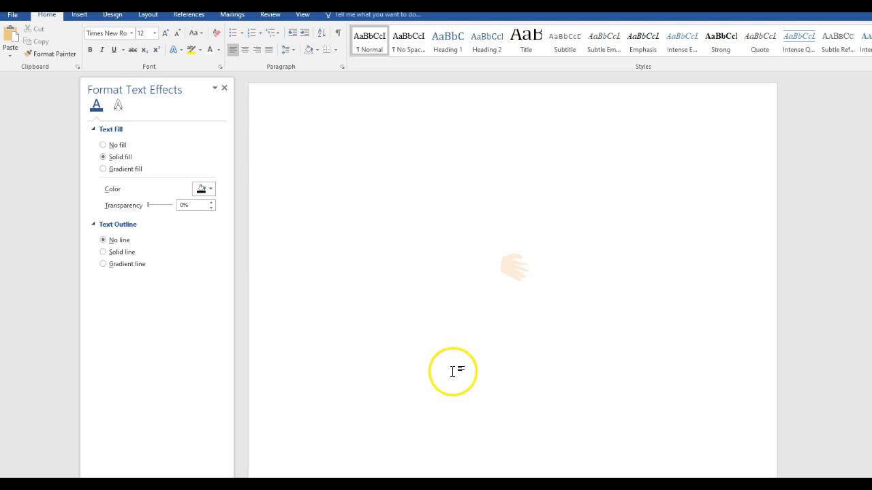
click(512, 263)
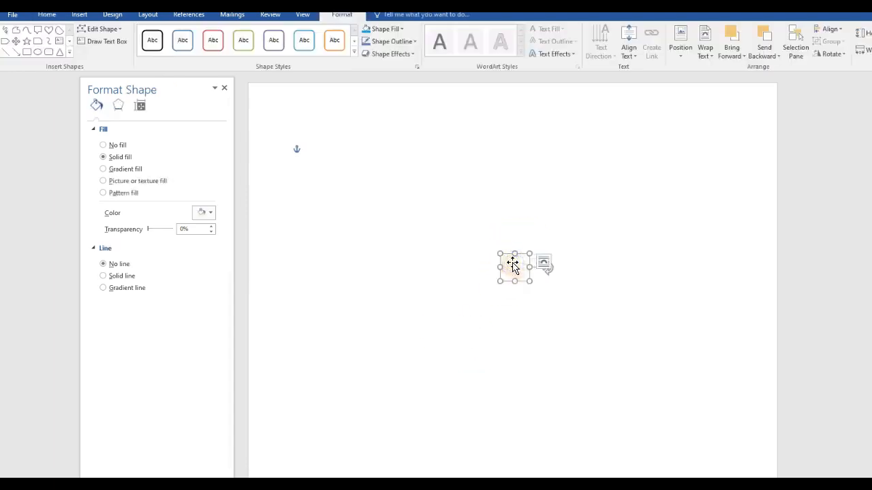
key(Delete)
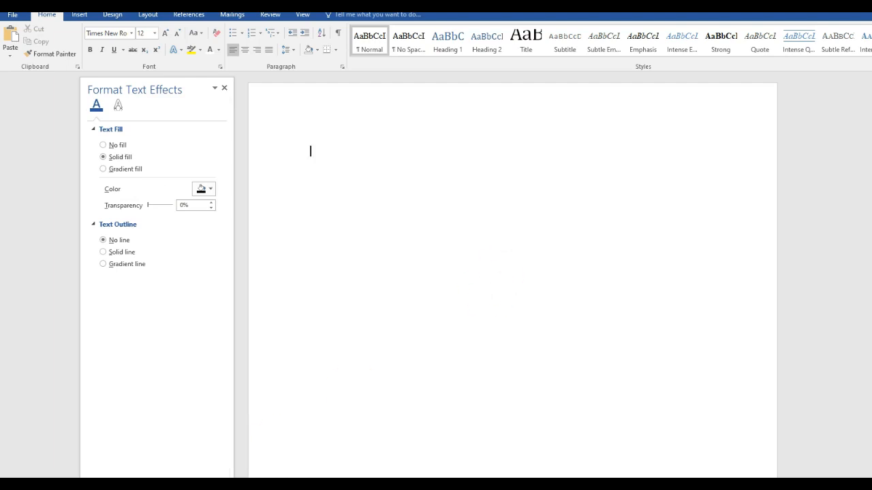
Step: Draw a wide rectangle across the upper middle of the blank page
click(79, 15)
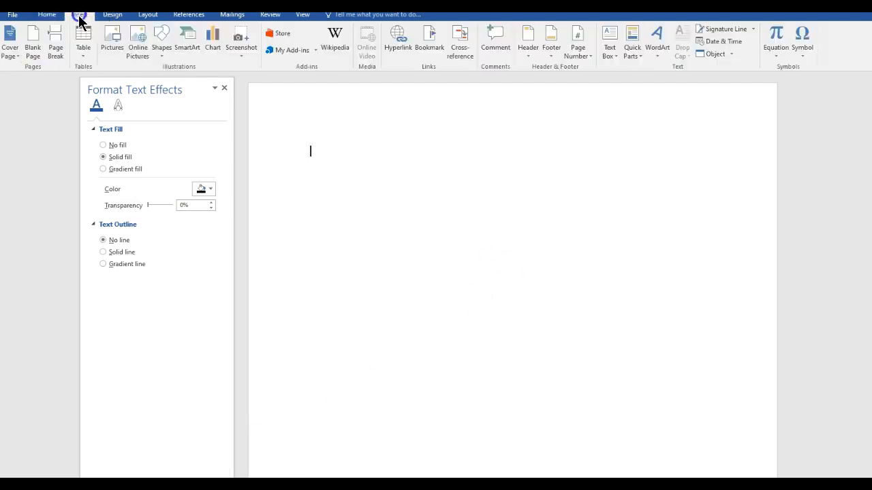
click(160, 40)
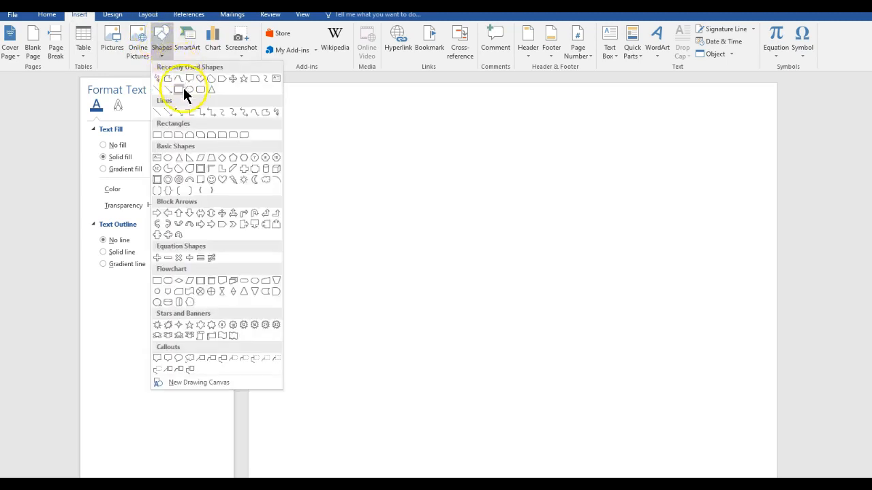
click(156, 135)
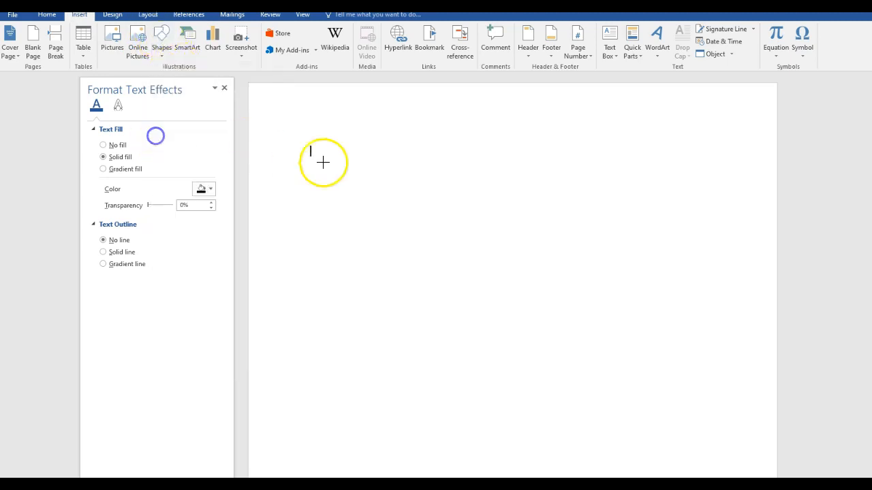
drag(359, 172, 675, 335)
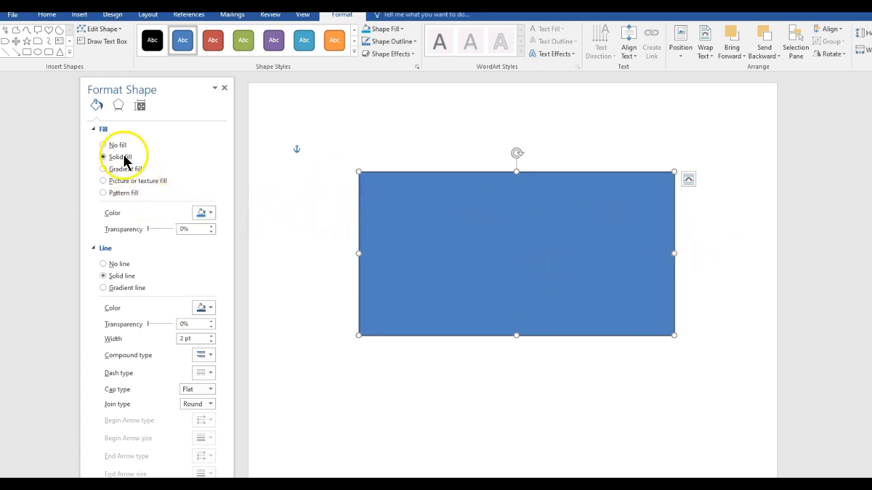
Step: Fill the rectangle with the standard orange color and remove its outline
click(205, 214)
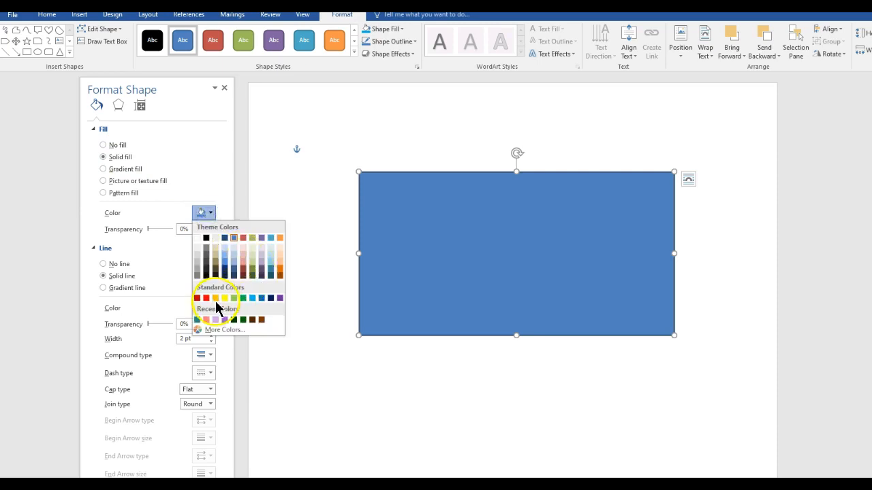
click(215, 299)
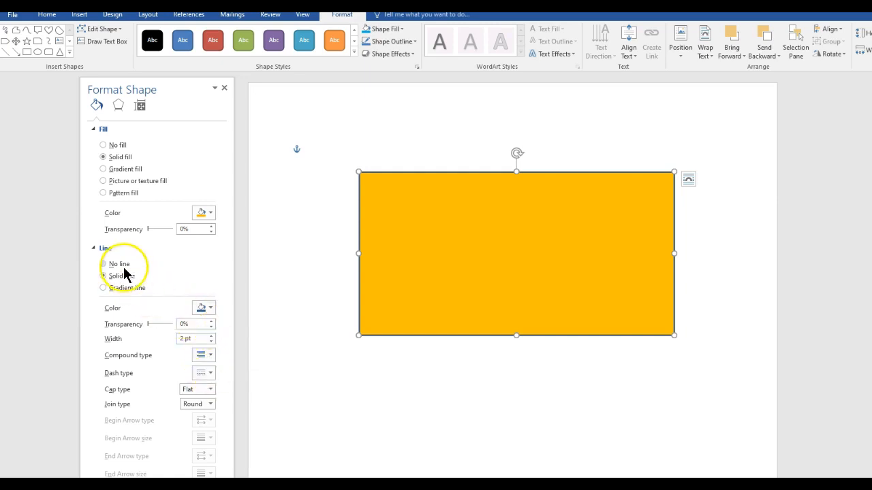
click(104, 265)
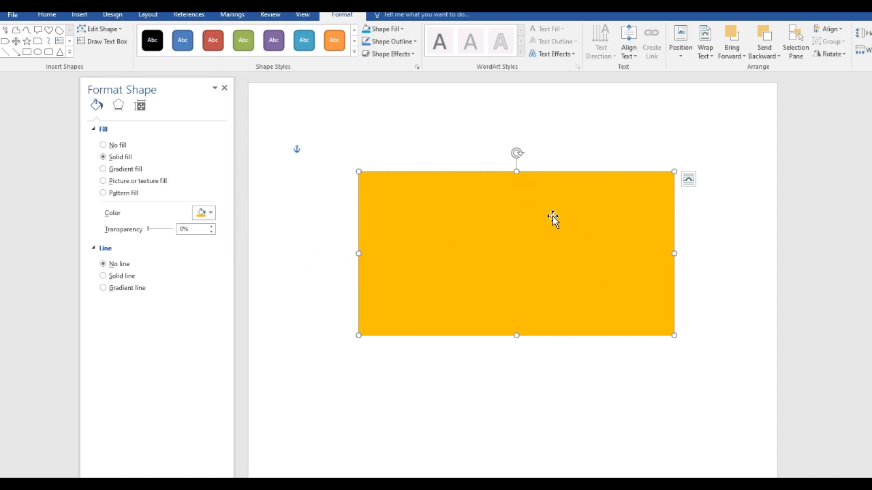
Step: Delete the orange rectangle from the page
key(Delete)
click(323, 120)
click(102, 107)
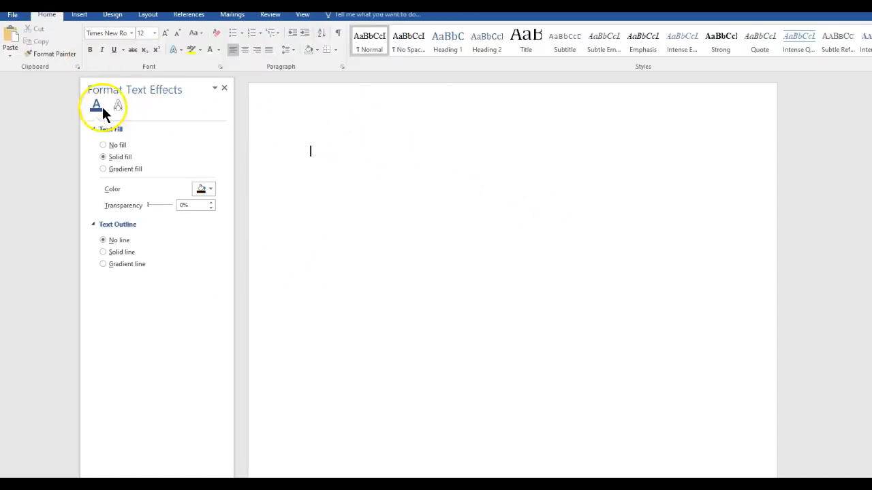
Step: Draw an equal-sided square with the Rectangle tool, and delete it from the page
click(79, 14)
click(158, 38)
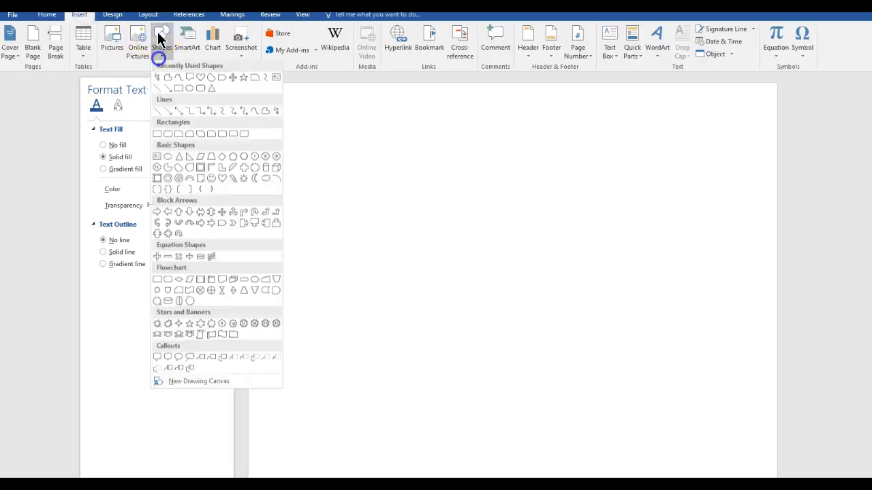
click(157, 135)
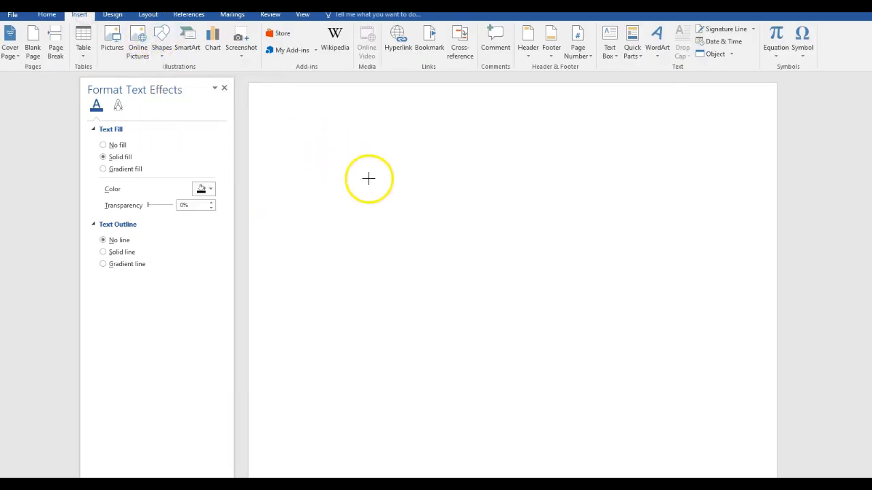
drag(369, 179, 525, 269)
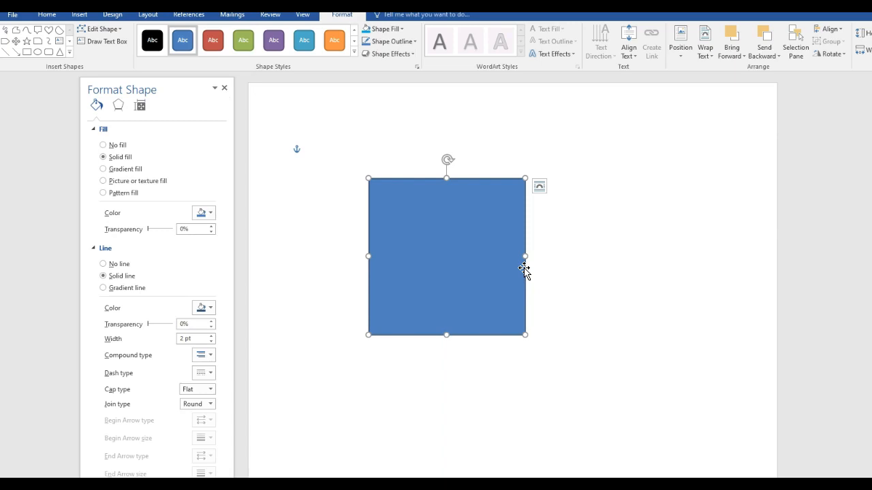
key(Delete)
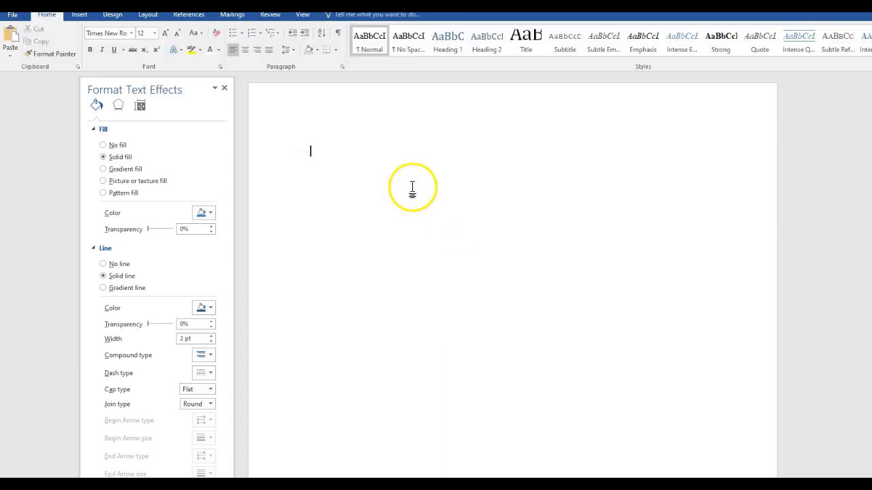
Step: Draw a shape with the Oval tool in the upper middle of the page, and delete it
click(79, 14)
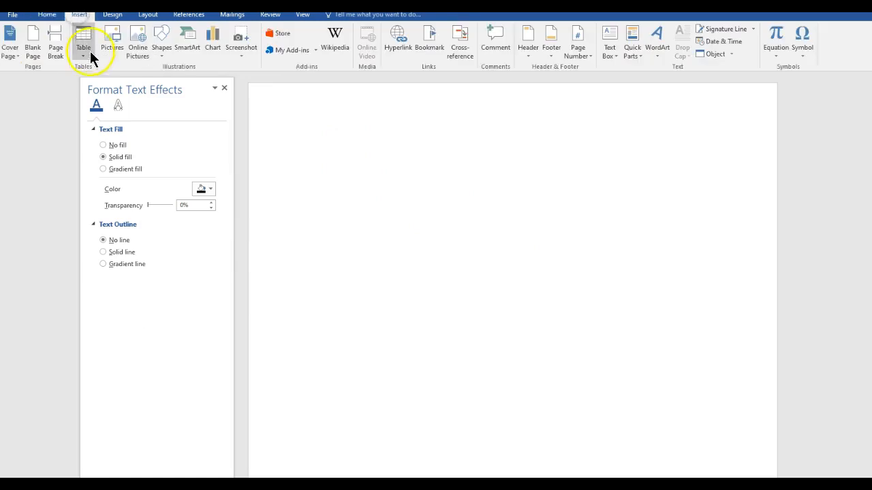
click(165, 43)
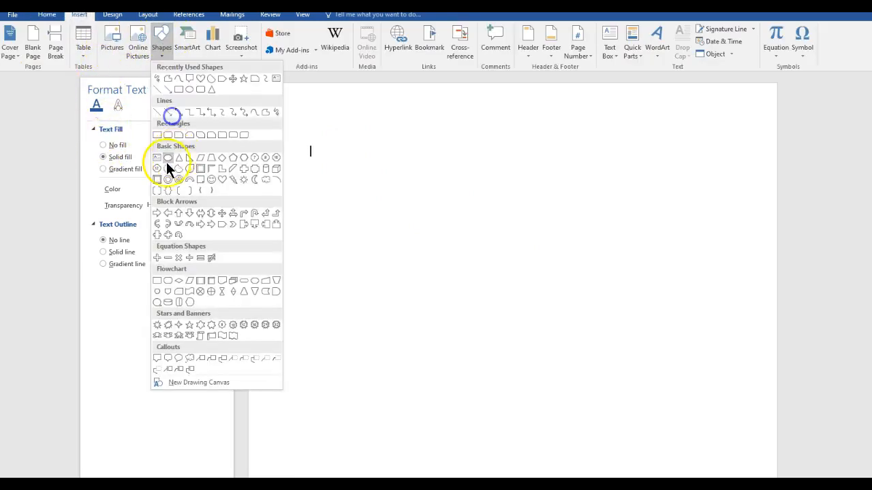
click(168, 158)
drag(393, 181, 549, 271)
key(Delete)
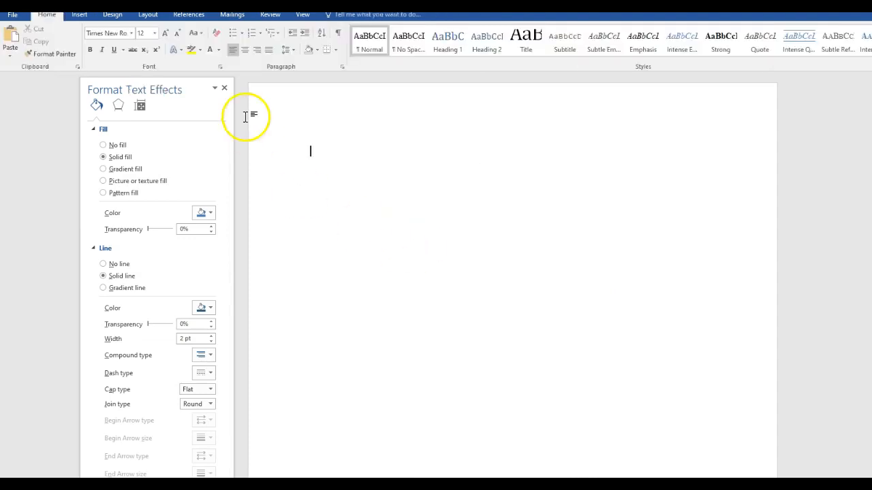
click(245, 117)
Step: Draw a large right triangle in the middle of the page
click(77, 16)
click(156, 43)
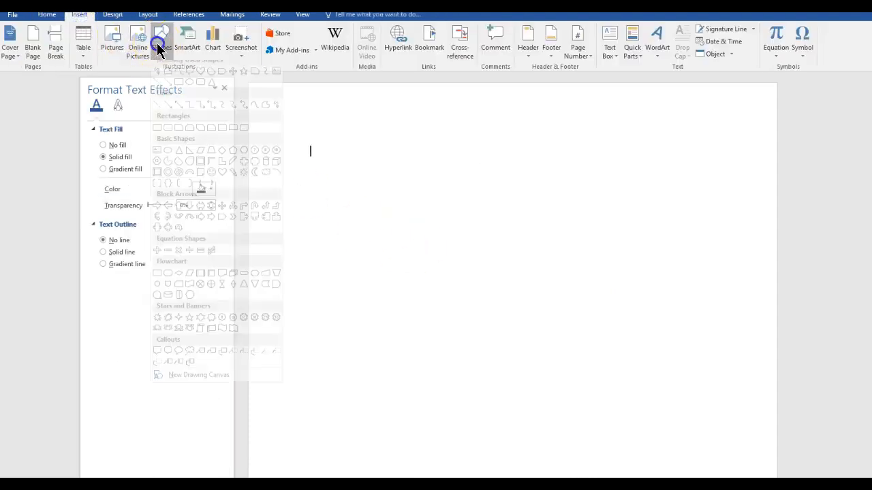
click(189, 158)
drag(356, 161, 627, 374)
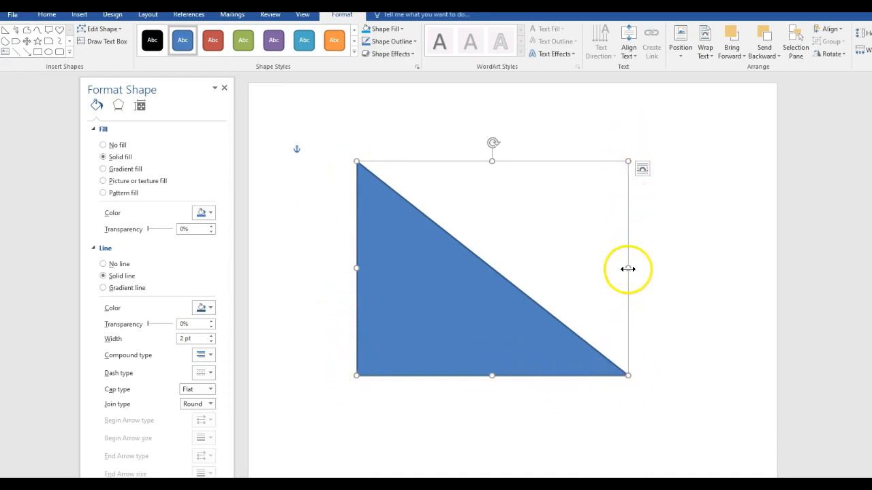
Step: Resize the right triangle from its side, bottom and corner handles, making it slightly narrower and clearly shorter than drawn
mouse_move(628, 268)
mouse_down()
mouse_move(450, 263)
mouse_move(634, 268)
mouse_up()
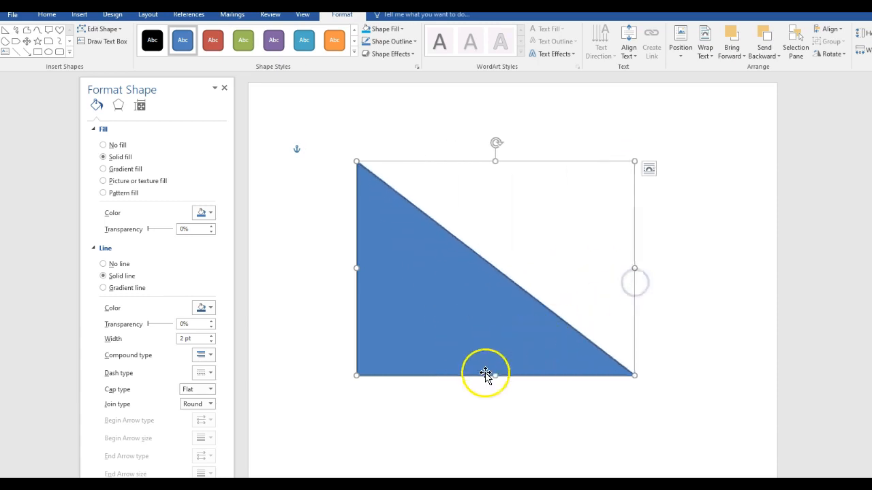
drag(495, 379, 520, 326)
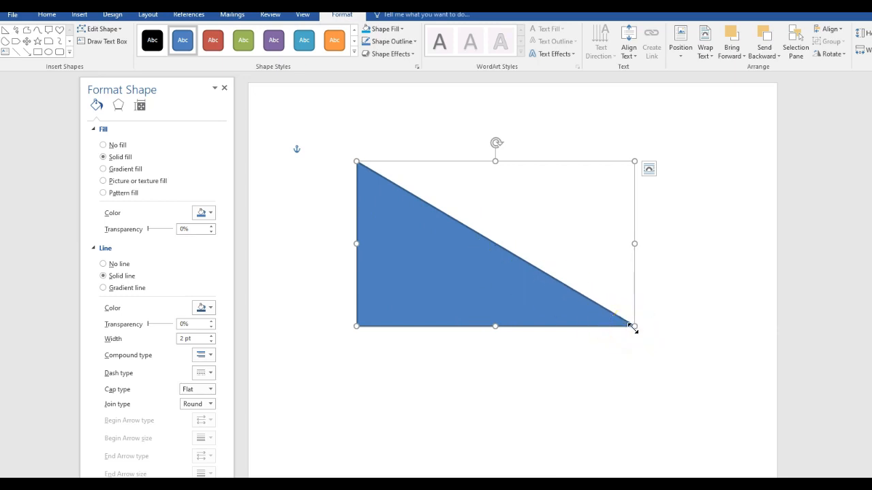
drag(633, 328, 674, 350)
drag(567, 334, 614, 305)
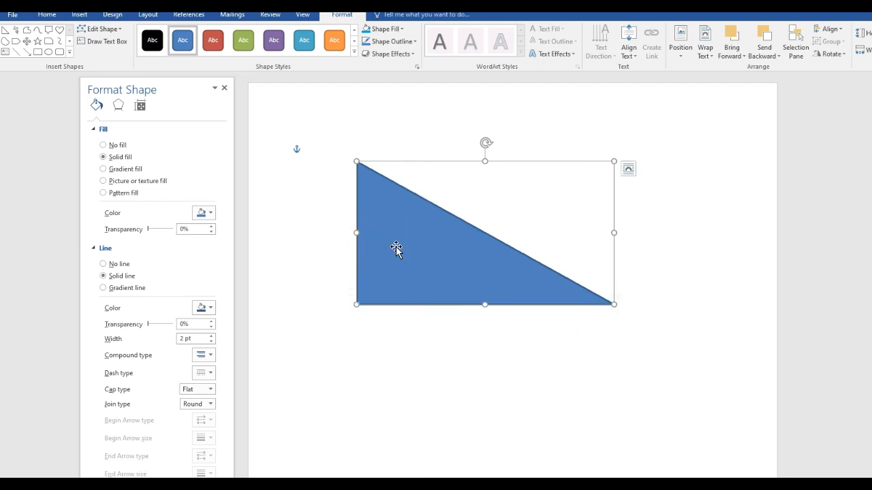
Step: Enlarge the right triangle in small increments in width and height, and delete it
key(shift+Right)
key(shift+Right)
key(shift+Down)
key(shift+Down)
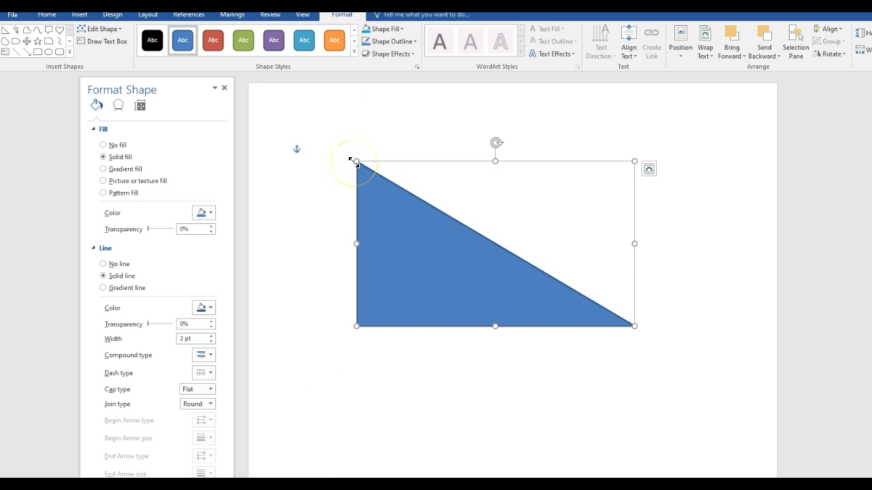
key(Delete)
Step: Draw a tall isosceles triangle in the middle of the page and apply the red shape style to it
click(78, 15)
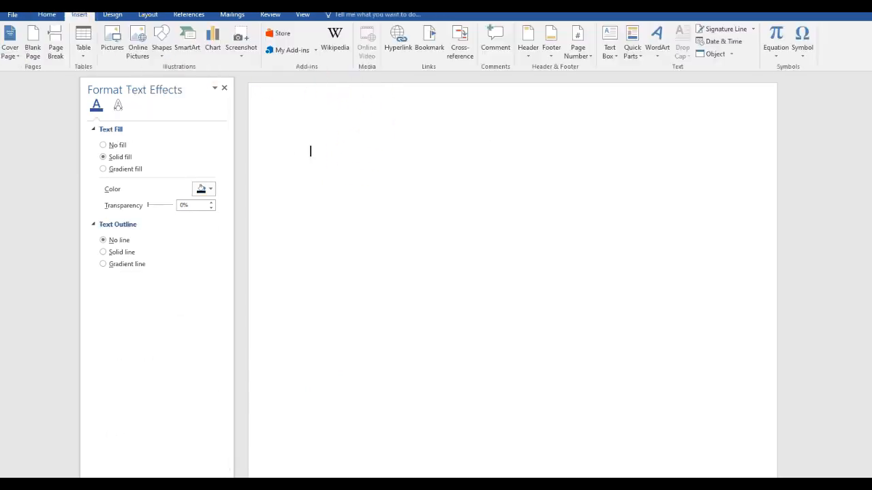
click(160, 39)
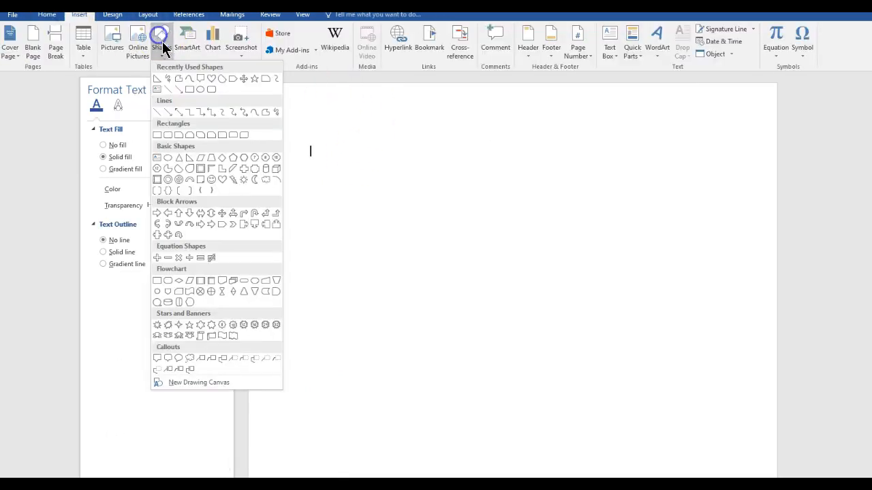
click(180, 164)
drag(402, 167, 603, 426)
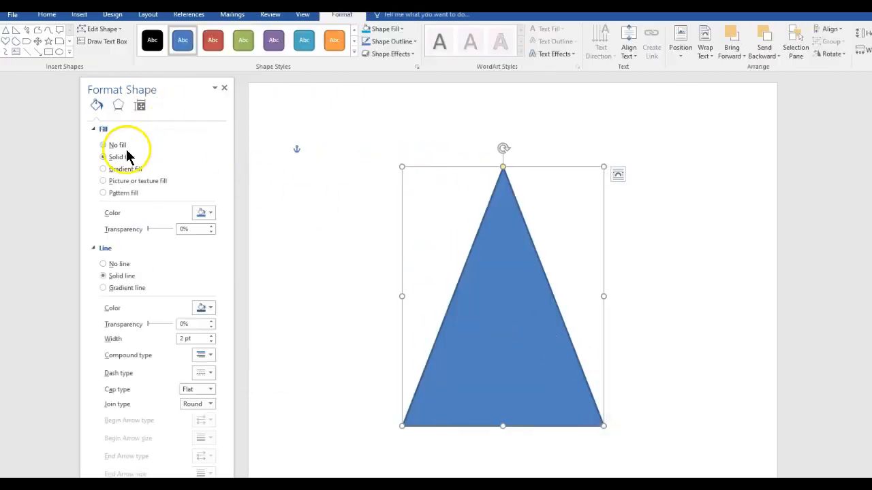
click(213, 41)
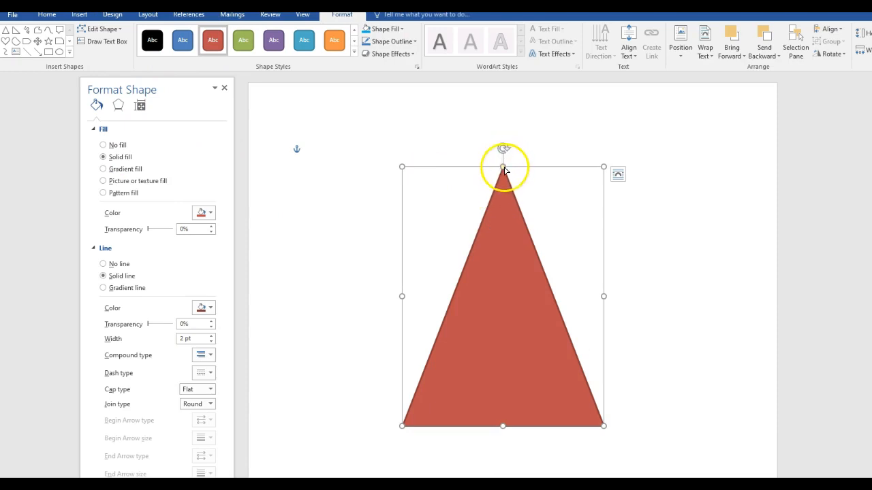
Step: Shift the red triangle's apex toward its left side and rotate the shape about 50 degrees clockwise
drag(504, 170, 423, 169)
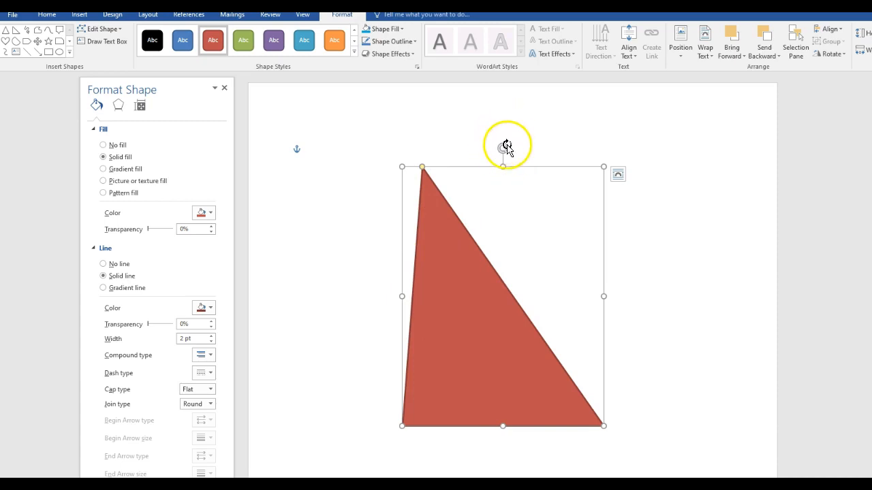
drag(506, 148, 615, 209)
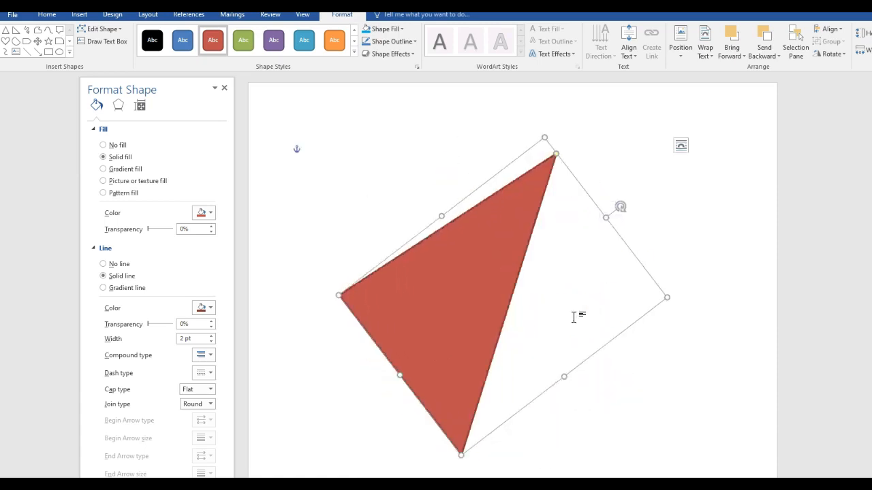
Step: Delete the rotated red triangle from the page
key(Delete)
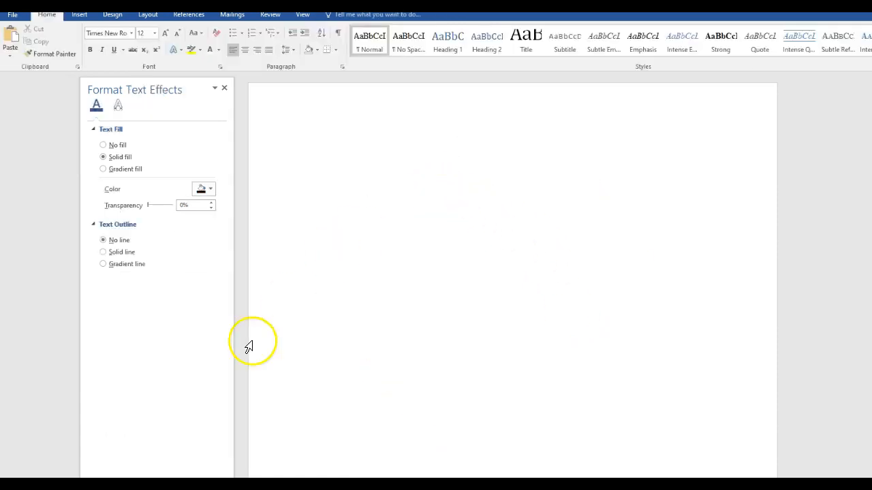
Step: Draw a large four-way block arrow in the middle of the page
click(79, 15)
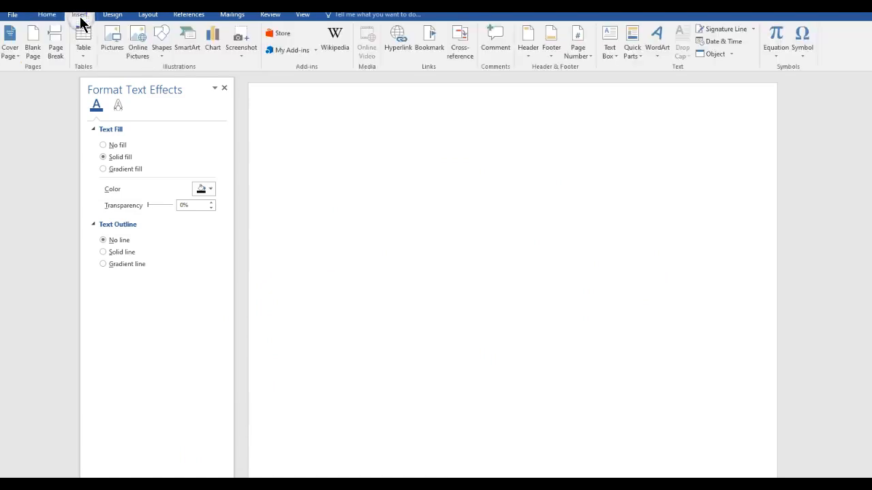
click(167, 32)
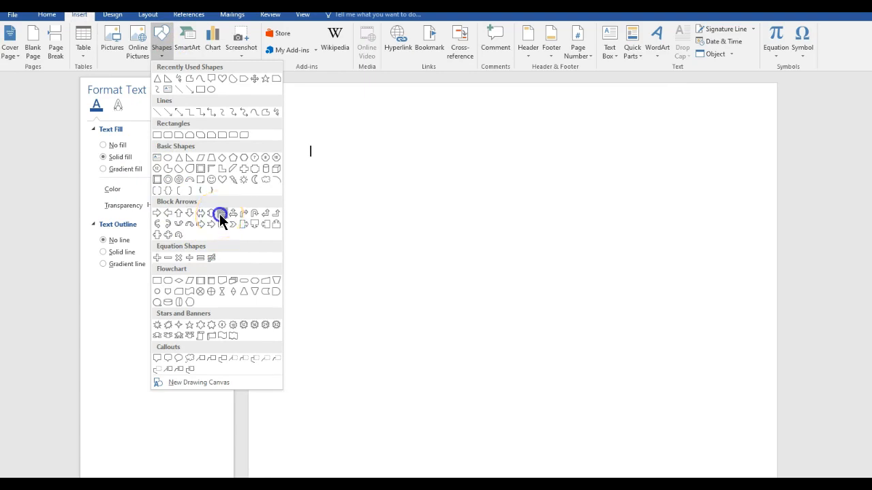
click(221, 215)
mouse_move(388, 173)
mouse_down()
mouse_move(542, 364)
mouse_move(649, 440)
mouse_up()
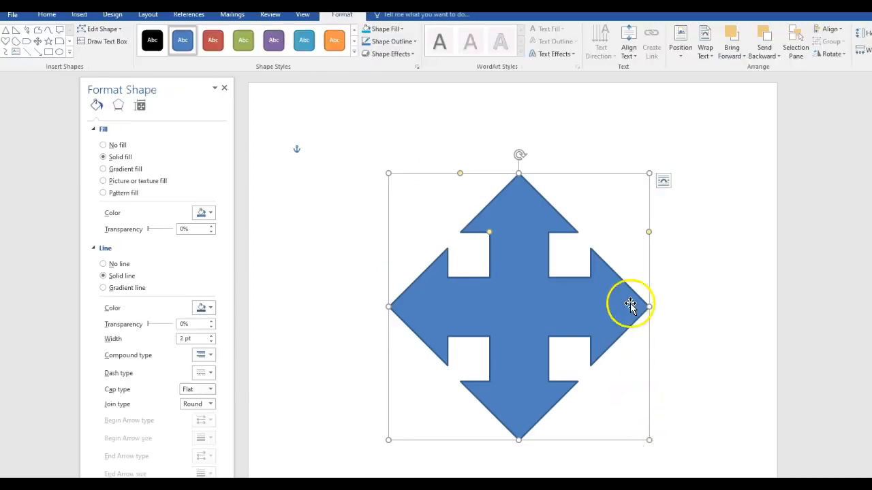
Step: Reshape the four-way arrow by widening its arrowheads, thickening its arms and flattening its tips, leaving the shape selected
drag(459, 175, 411, 181)
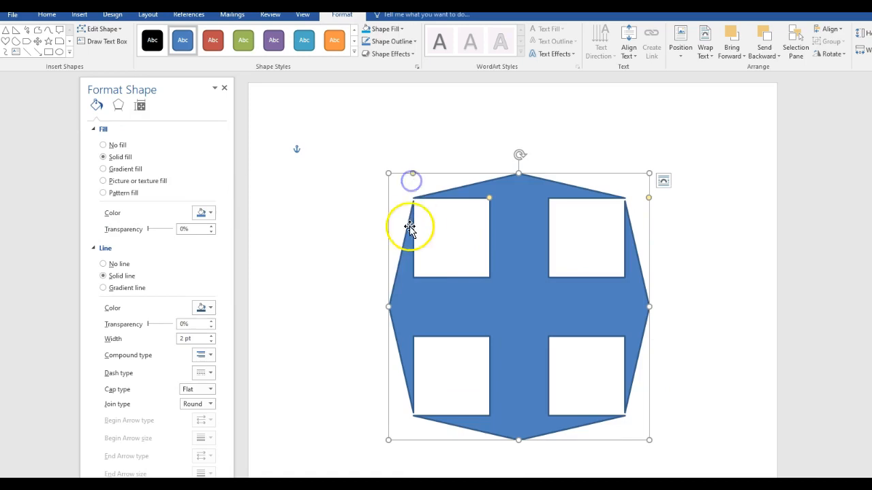
drag(489, 198, 428, 235)
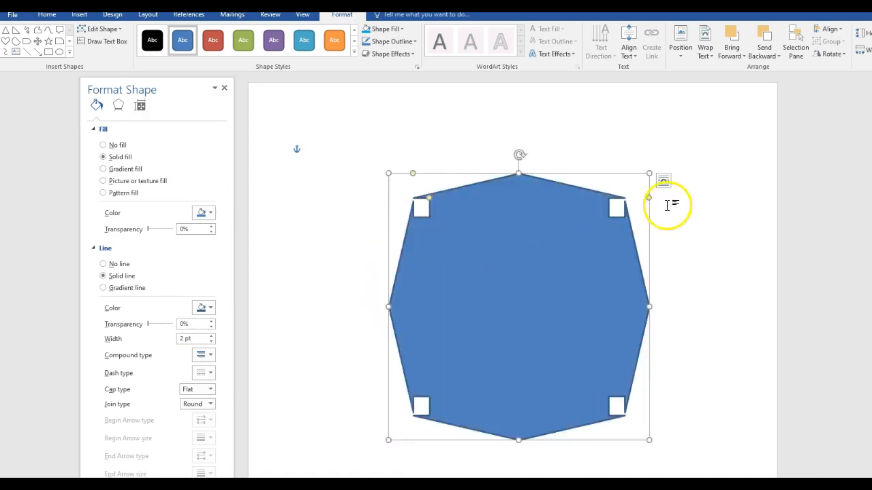
drag(648, 198, 635, 173)
click(699, 326)
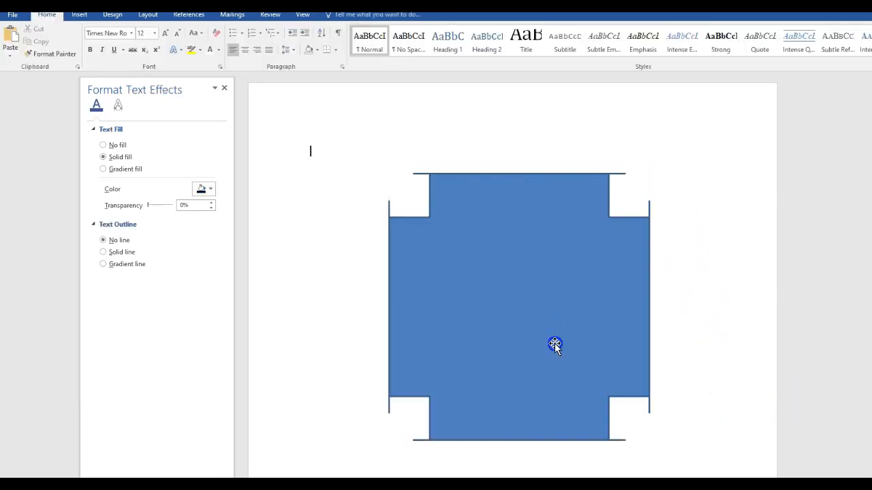
click(554, 343)
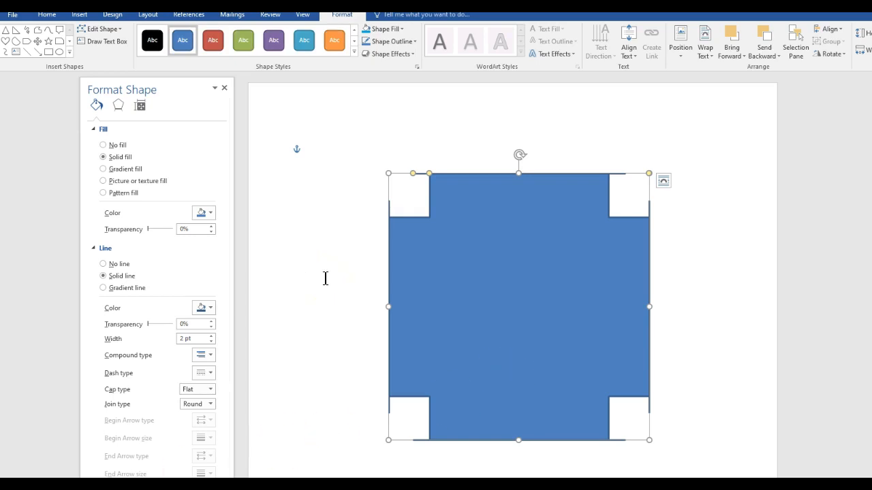
Step: Delete the reshaped four-way block arrow from the page
key(Delete)
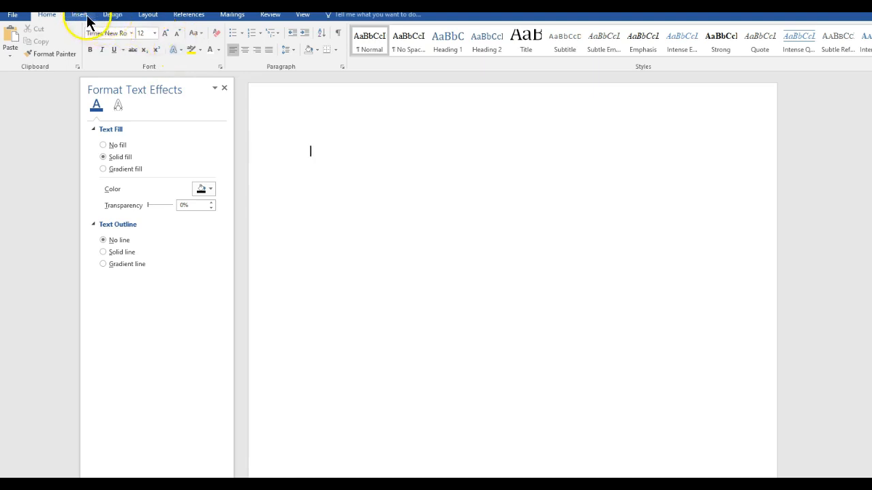
Step: Draw a nearly horizontal straight line near the top of the page and a nearly vertical line running down from its left end
click(84, 19)
click(167, 49)
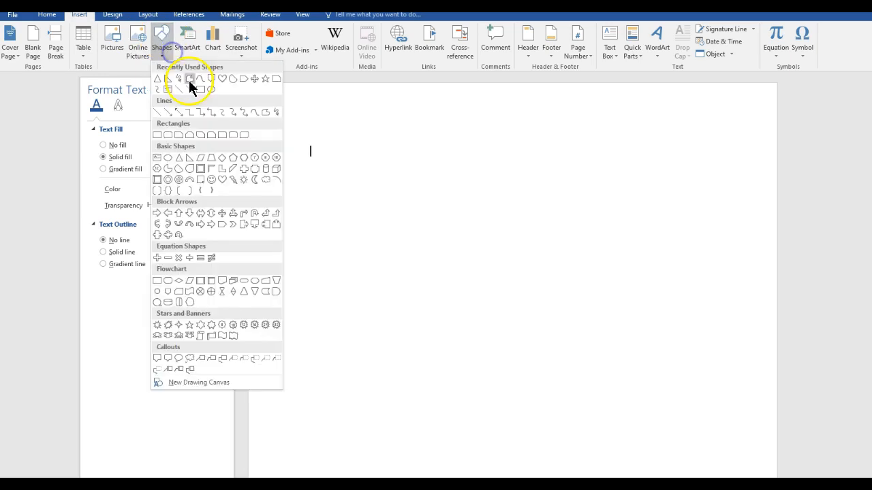
click(176, 89)
mouse_move(383, 164)
mouse_down()
mouse_move(592, 177)
mouse_move(577, 152)
mouse_move(579, 160)
mouse_up()
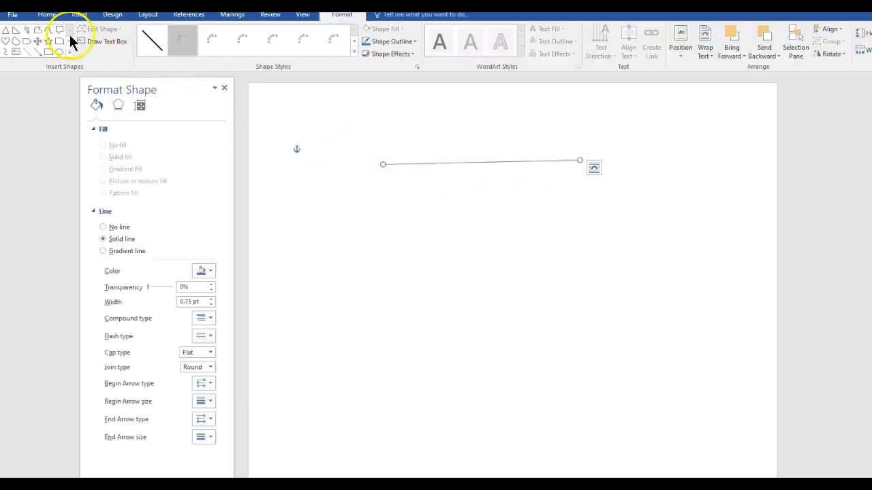
click(27, 52)
drag(384, 165, 387, 292)
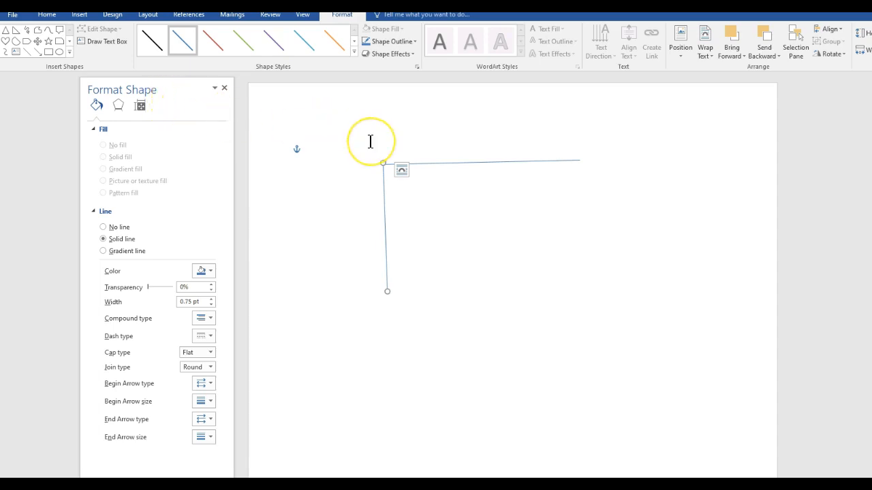
Step: Delete the vertical line and the horizontal line from the page
key(Delete)
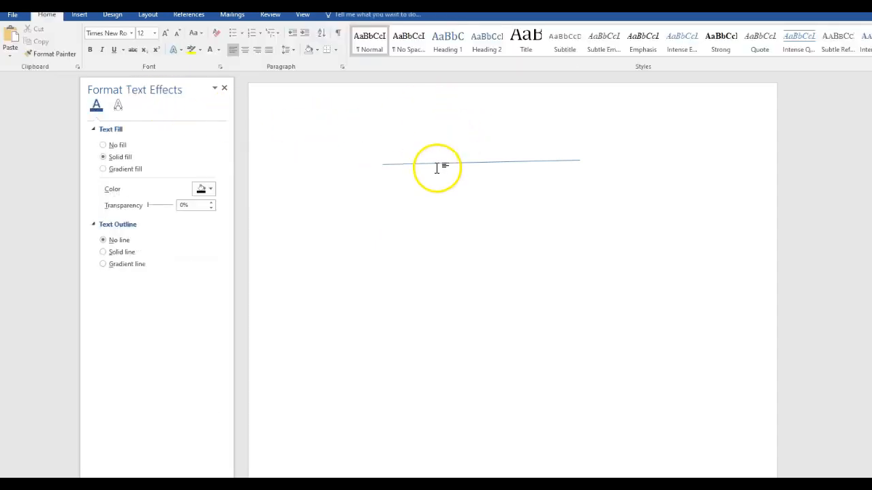
click(434, 164)
key(Delete)
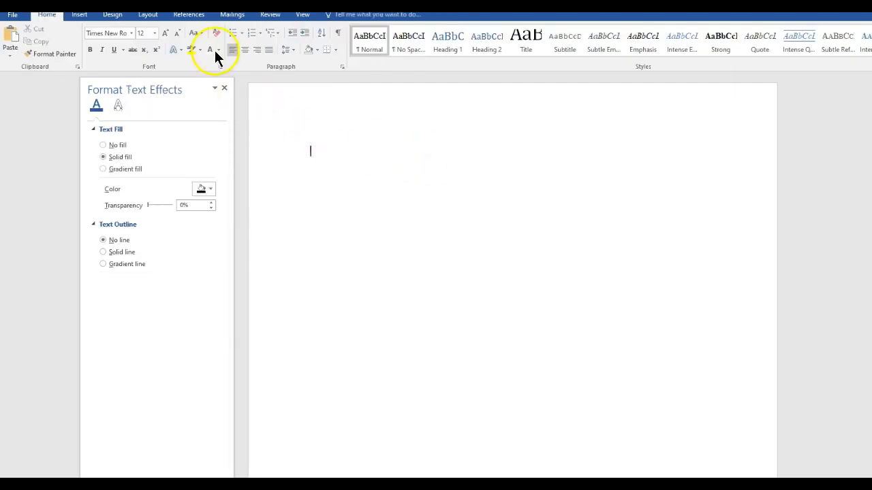
Step: Draw a large, wide rectangle in the upper half of the page and remove its outline
click(80, 15)
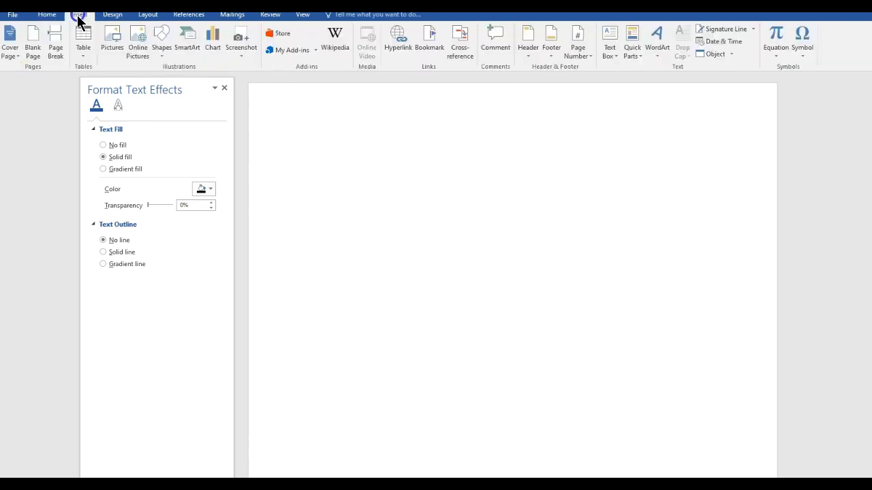
click(161, 29)
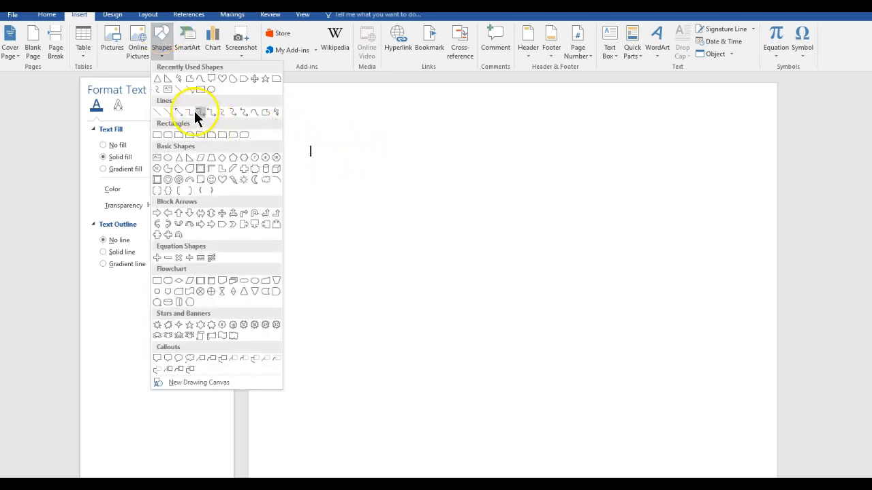
click(163, 134)
drag(330, 181, 646, 366)
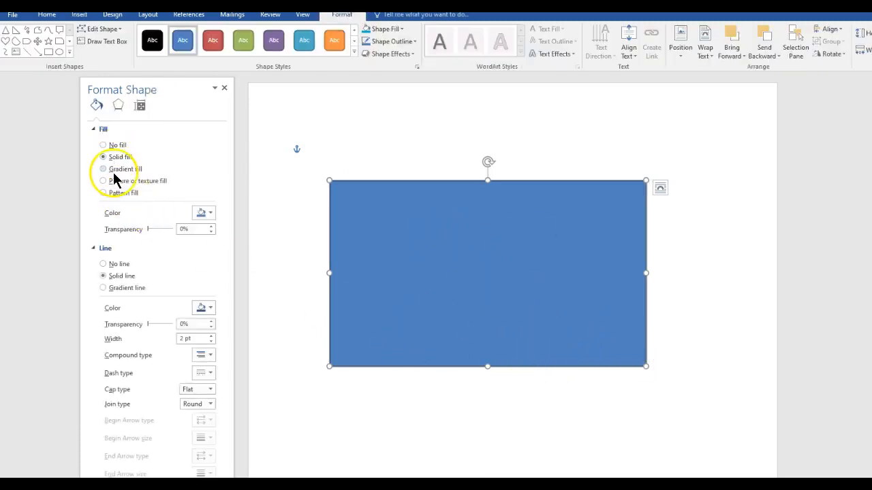
click(104, 264)
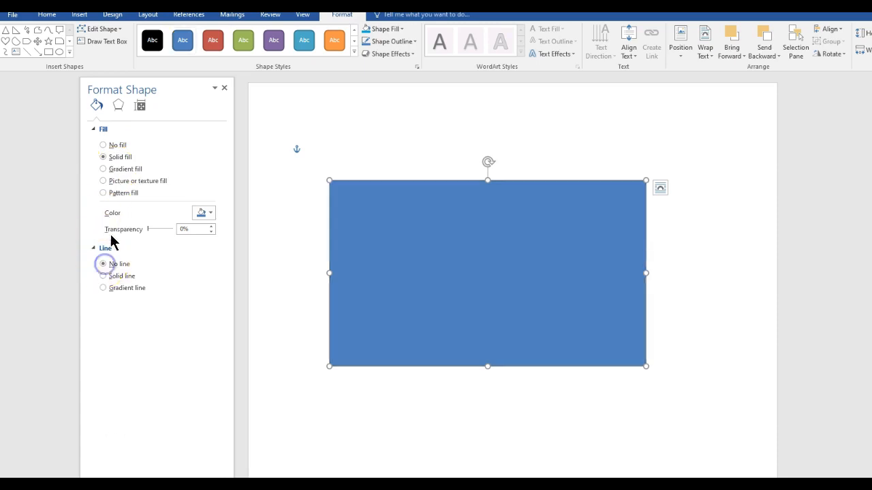
Step: Give the rectangle a gradient fill and change its first gradient stop to a light theme blue
click(117, 171)
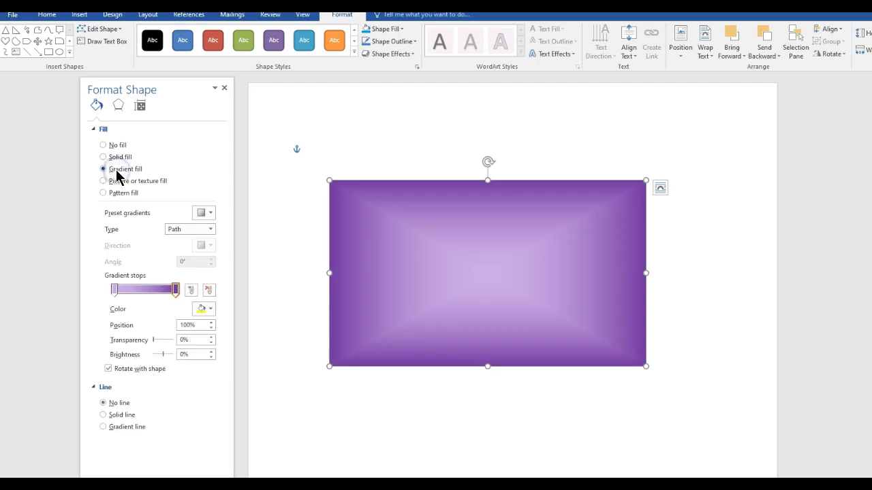
click(174, 291)
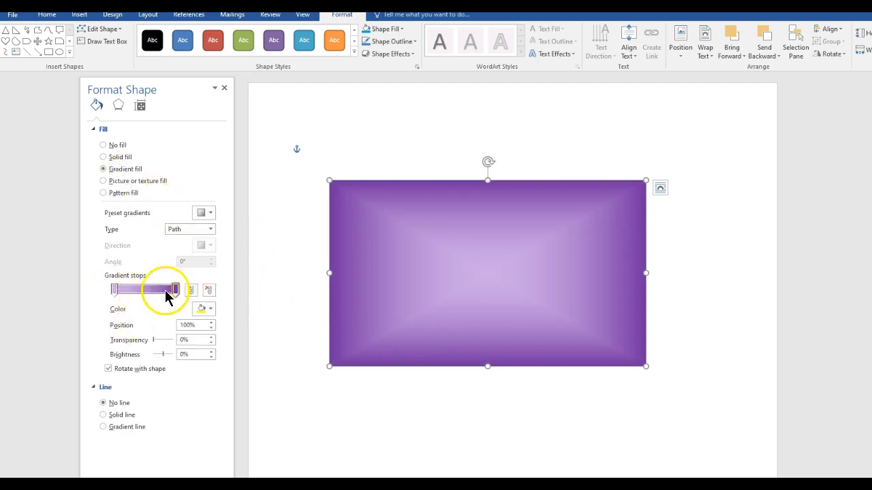
click(113, 291)
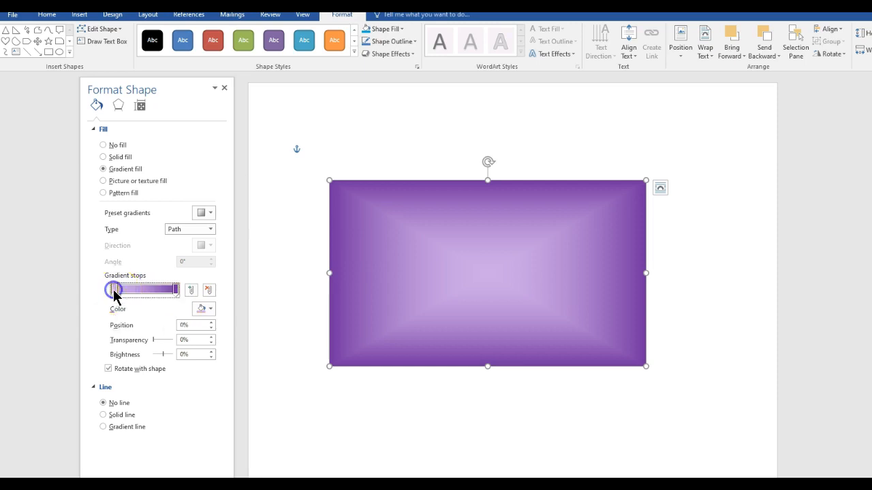
click(205, 309)
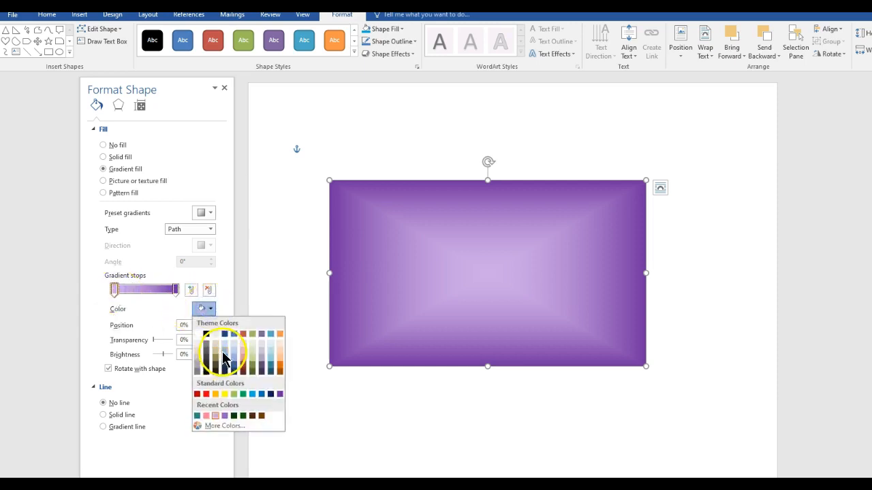
click(225, 352)
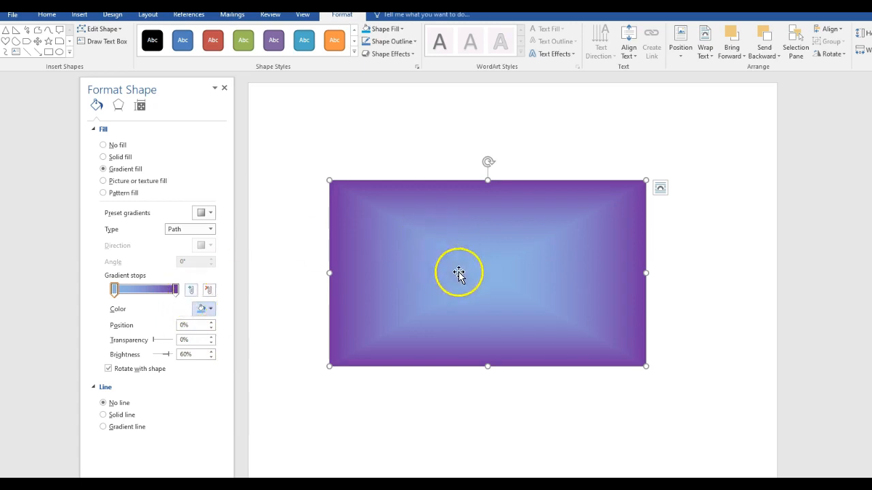
Step: Make the rectangle's gradient linear and try the 90° downward direction and the 225° diagonal direction
click(175, 229)
click(183, 237)
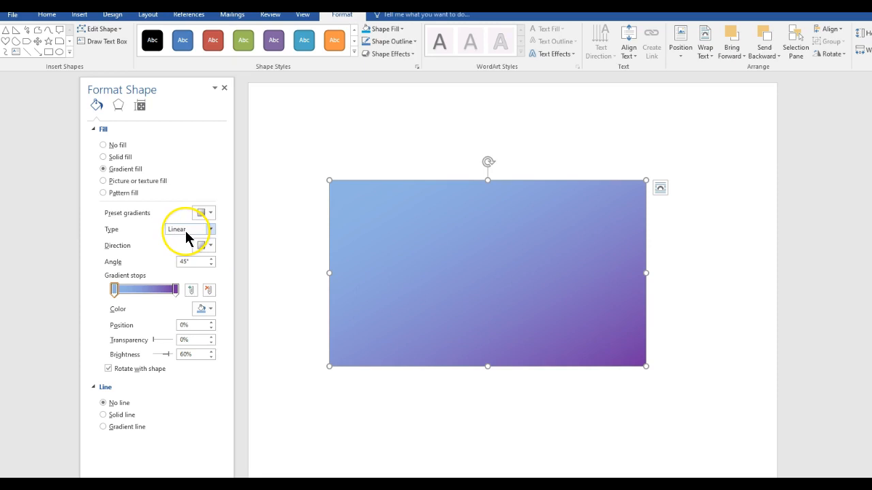
click(206, 245)
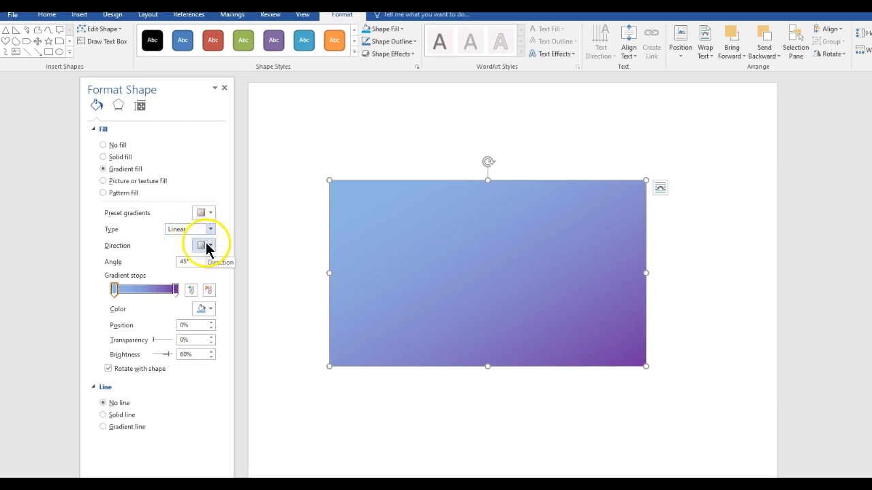
click(207, 246)
click(227, 266)
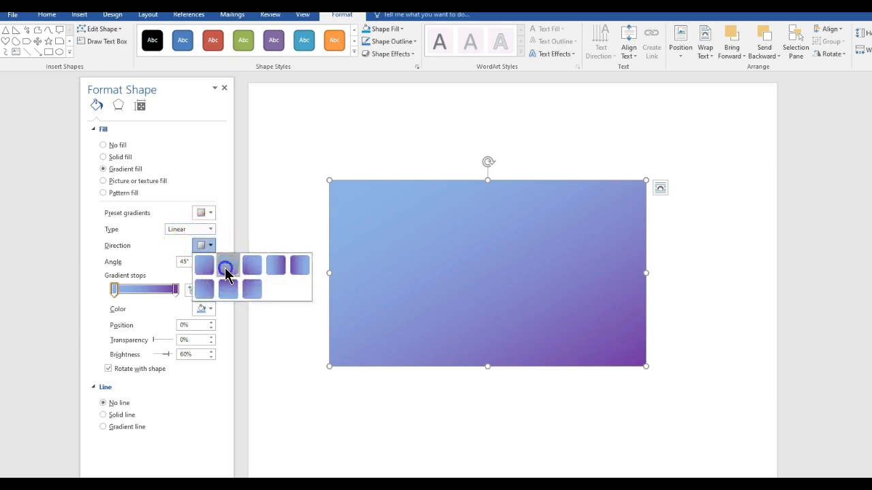
click(210, 247)
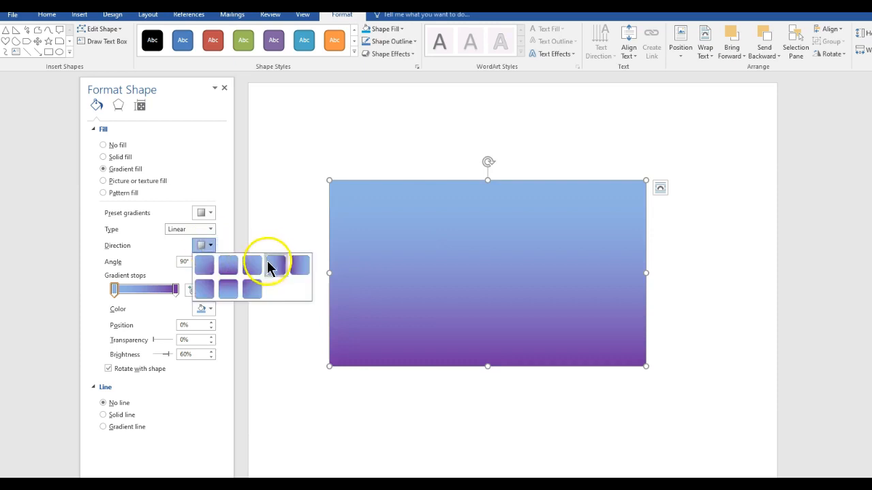
click(249, 286)
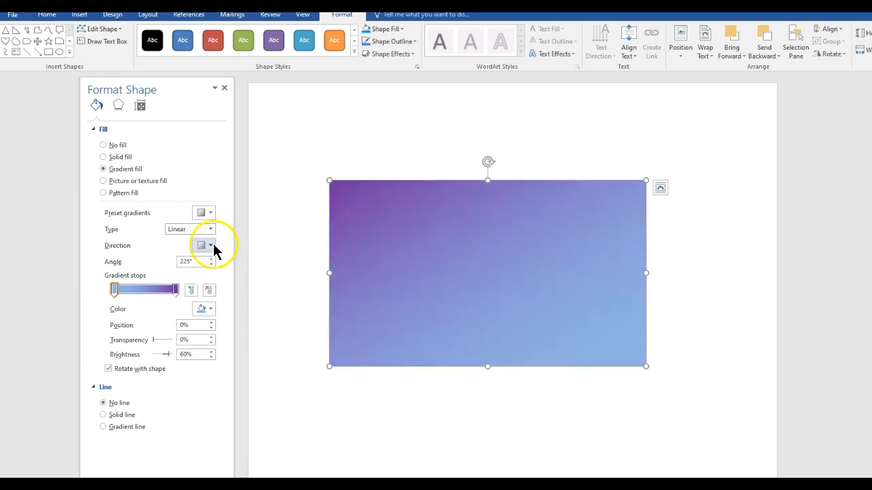
Step: Run the rectangle's linear gradient from left to right at 0°, and reselect the shape to set the angle to 90°
click(212, 246)
click(287, 266)
click(286, 259)
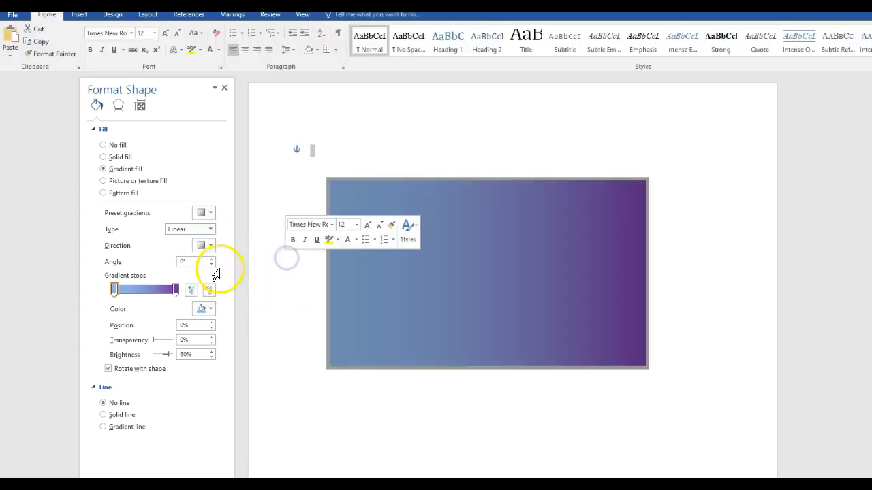
click(337, 218)
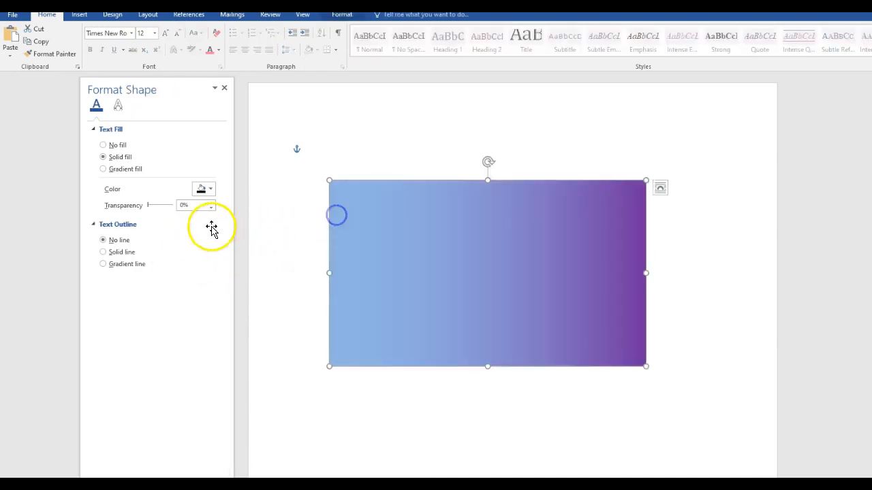
click(211, 260)
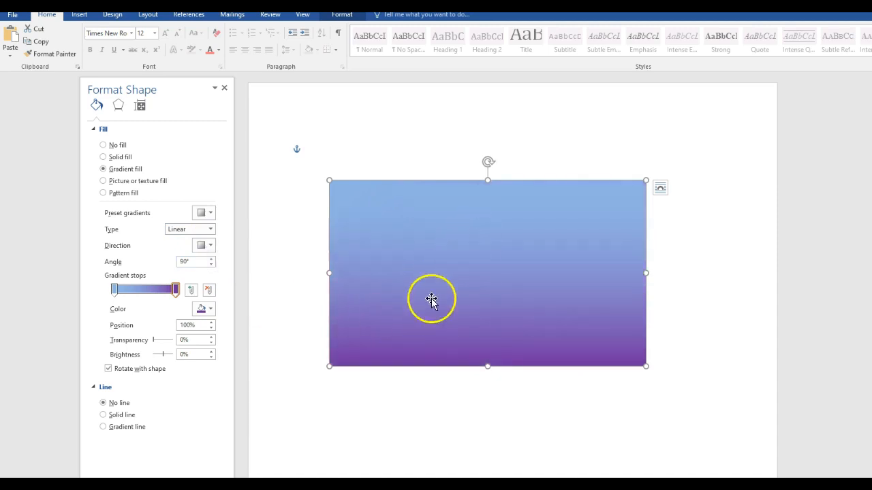
Step: Change the rectangle's gradient type to Radial, spreading outward from the center
click(211, 230)
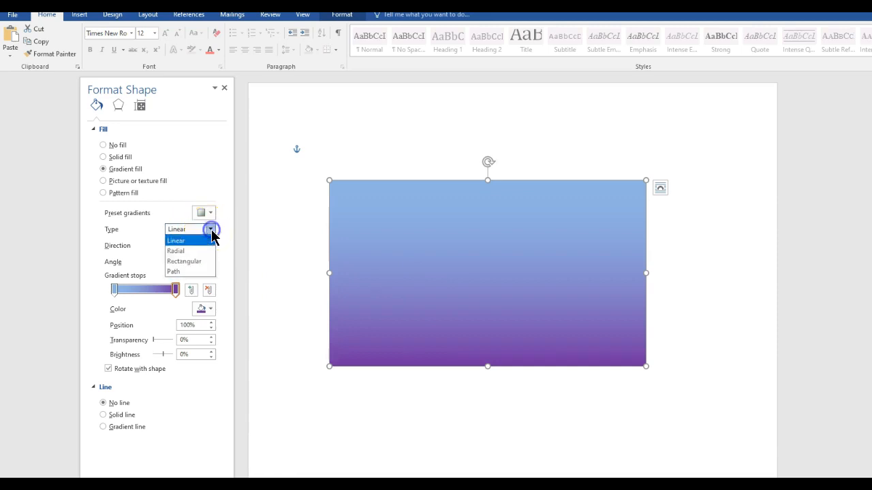
click(175, 251)
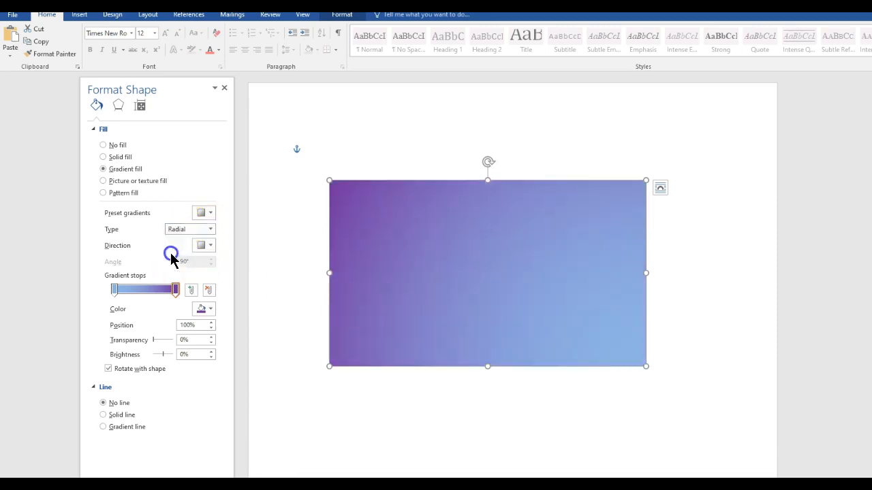
click(211, 245)
click(249, 267)
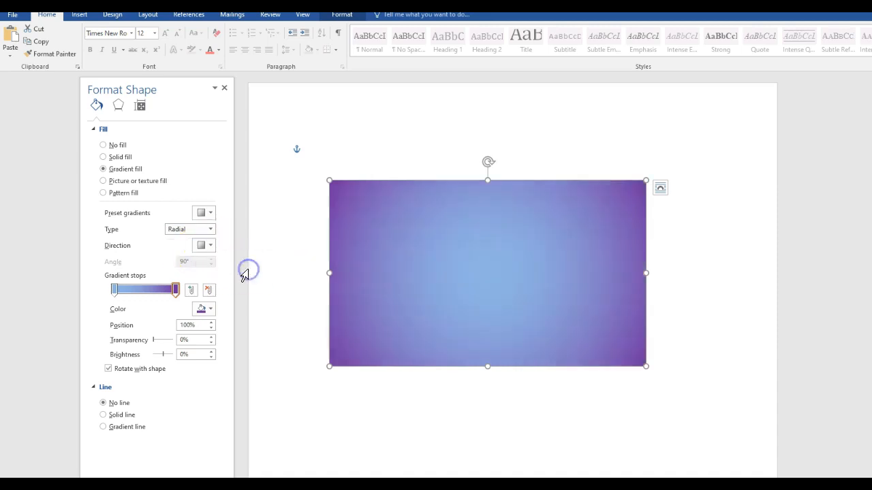
Step: Recolor the first gradient stop with a paler theme blue
click(115, 289)
click(209, 308)
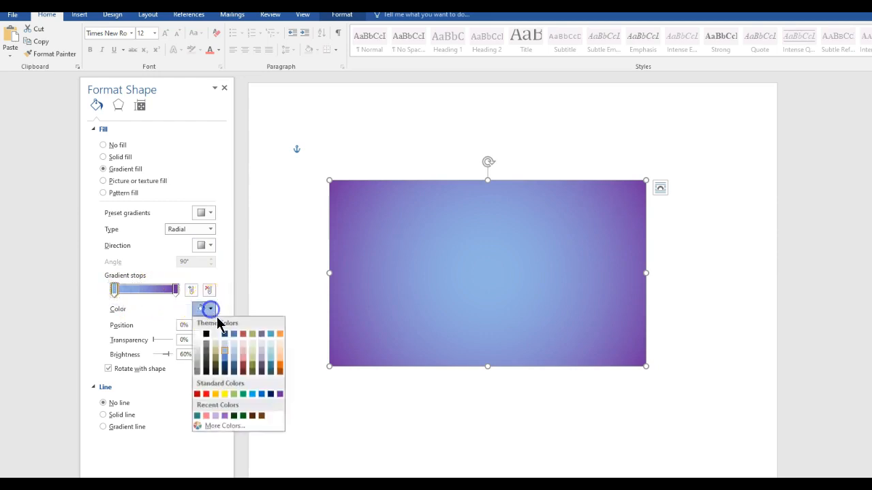
click(225, 348)
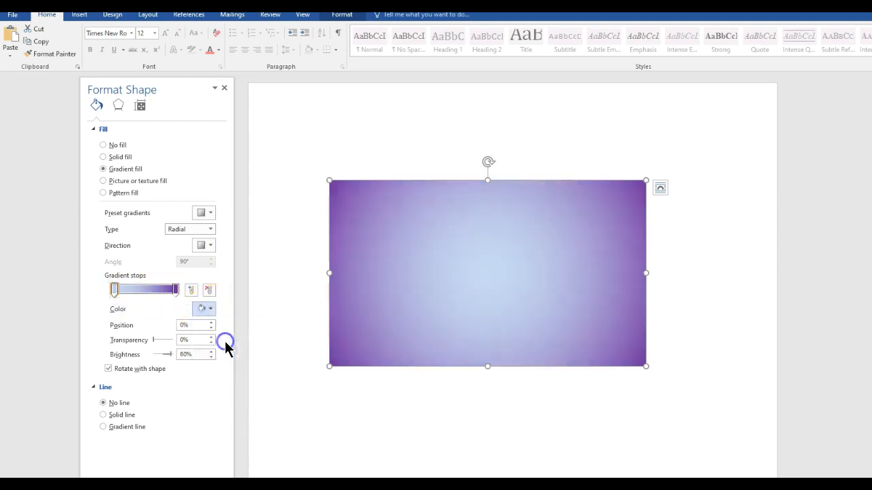
Step: Set the last gradient stop to a darker custom shade of its purple
click(176, 289)
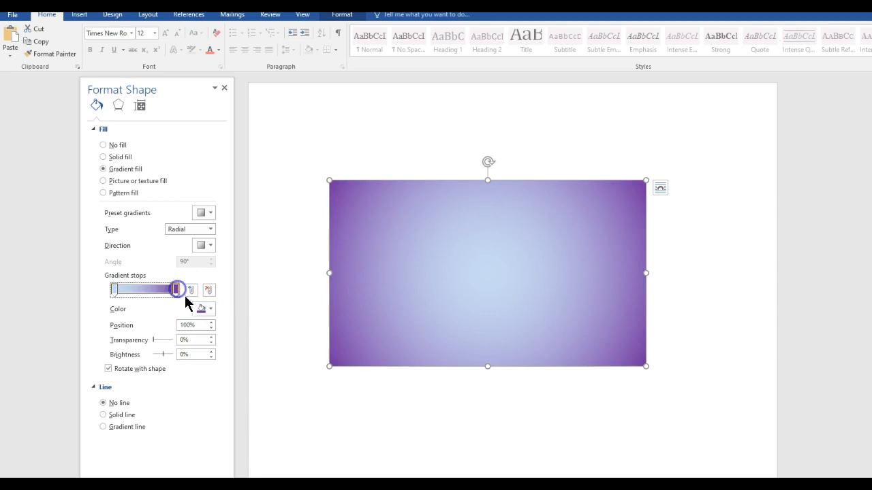
click(205, 308)
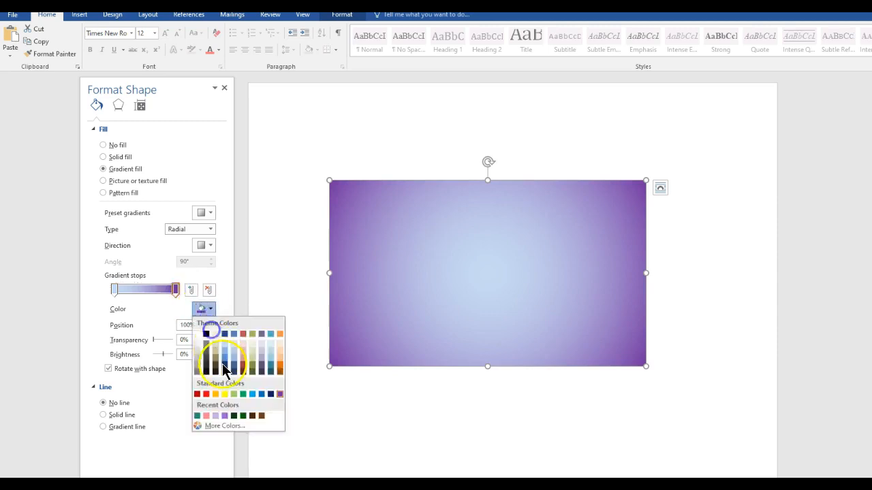
click(229, 427)
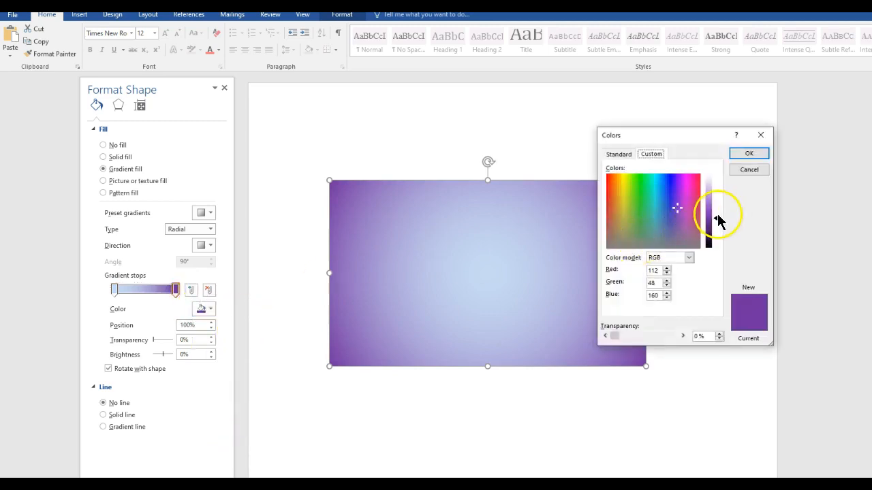
drag(718, 220, 718, 231)
click(744, 154)
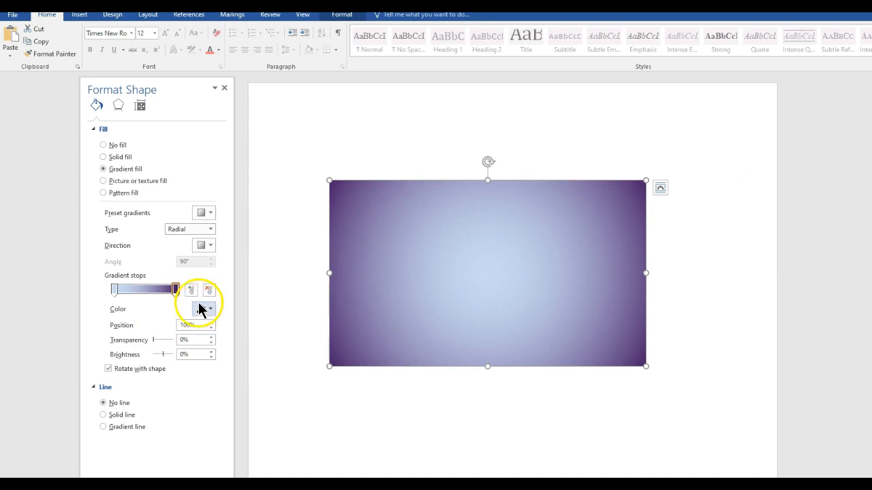
Step: Try the rectangle's radial gradient spreading from its bottom-left, top-right and top-left corners in turn
click(204, 246)
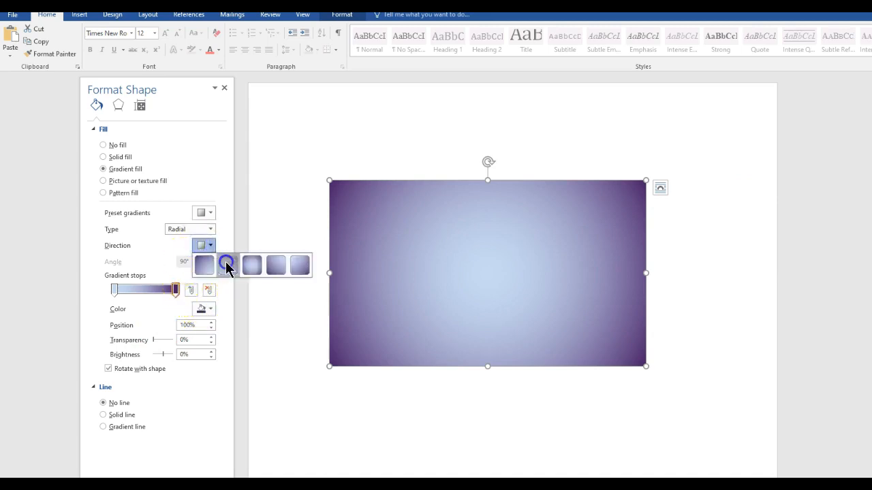
click(228, 265)
click(201, 246)
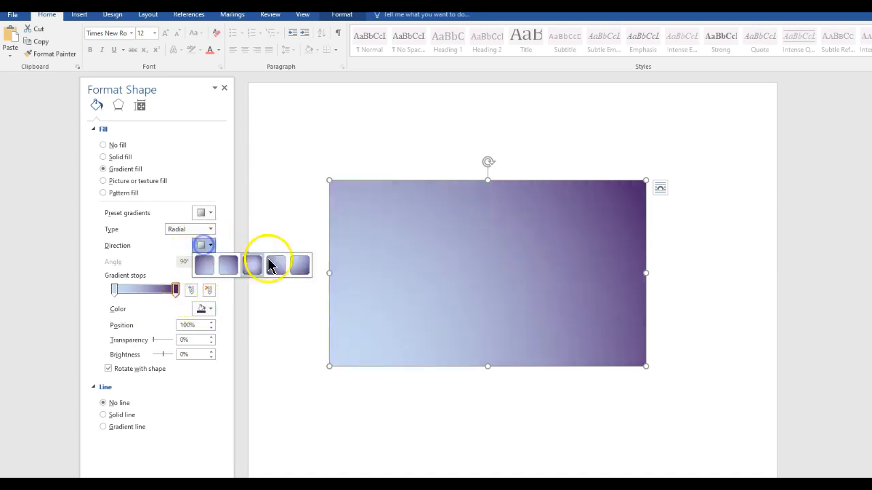
click(279, 263)
click(208, 247)
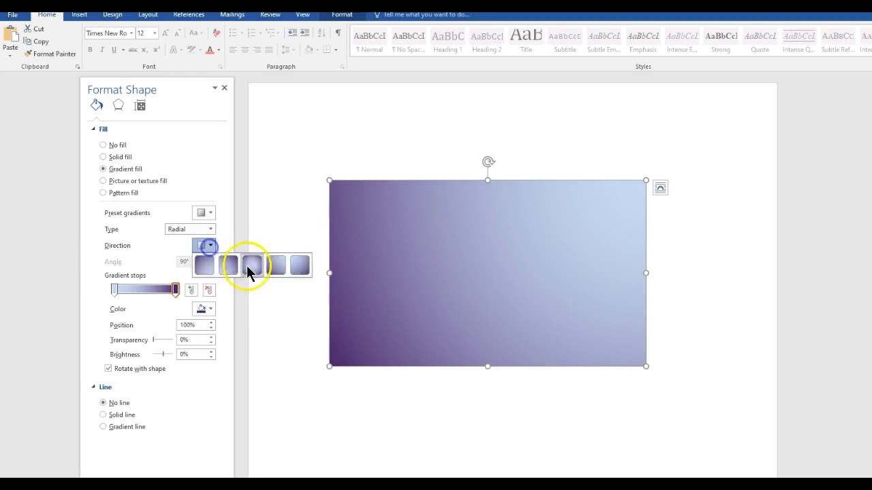
click(299, 265)
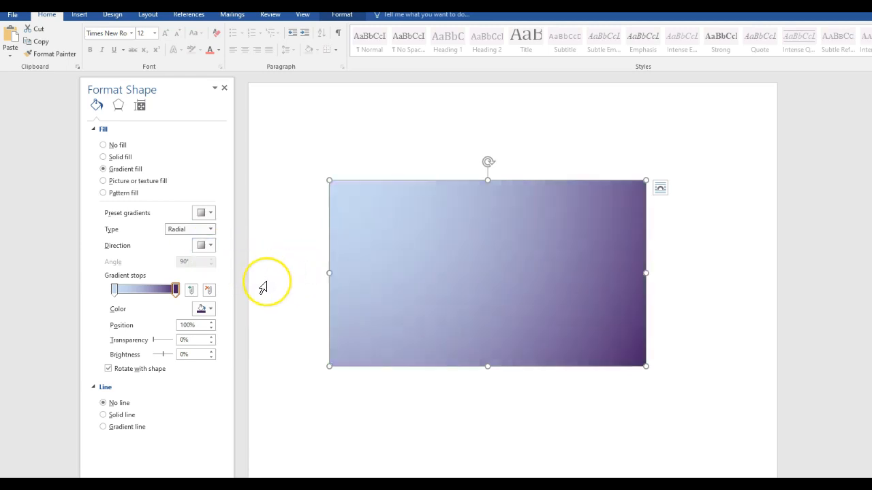
Step: Change the rectangle's gradient type to Rectangular, spreading outward from the center
click(184, 228)
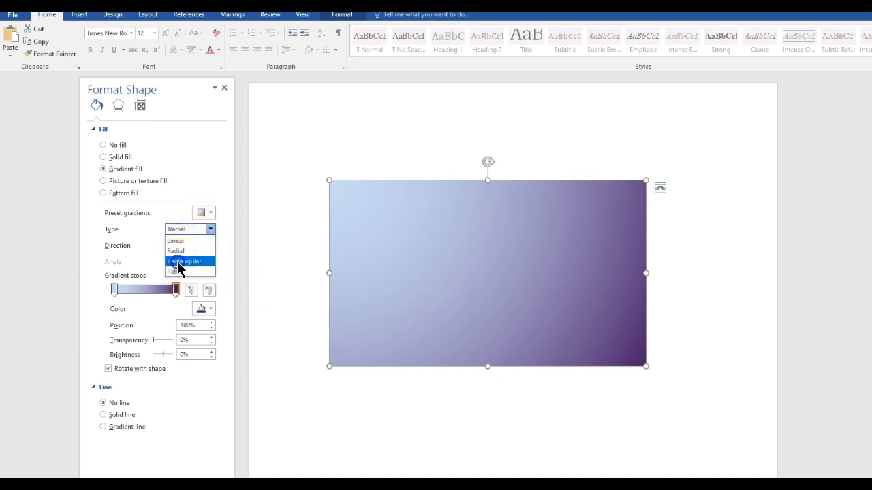
click(178, 265)
click(203, 247)
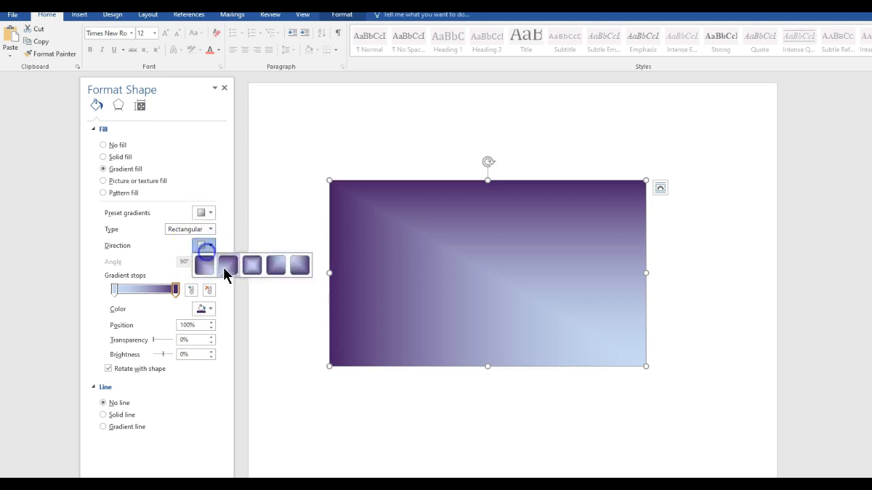
click(252, 266)
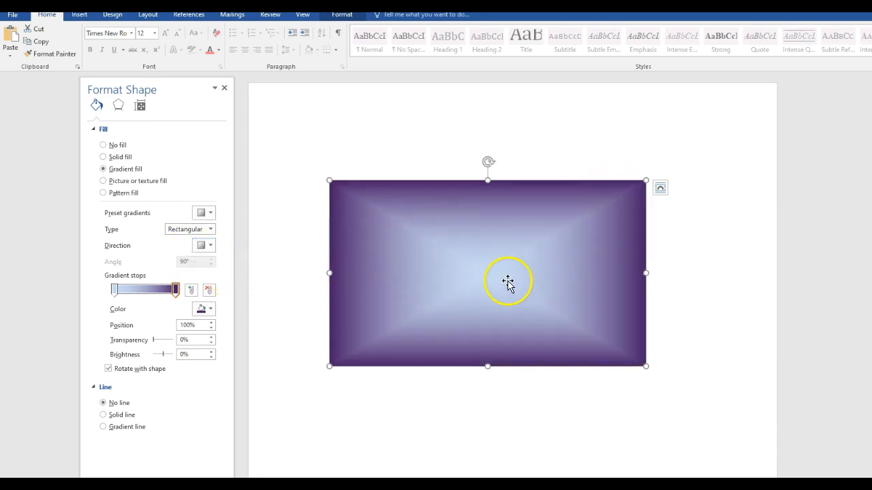
Step: Delete the rectangle, and draw a large blue five-point star centered across the page in its place
click(505, 219)
key(Delete)
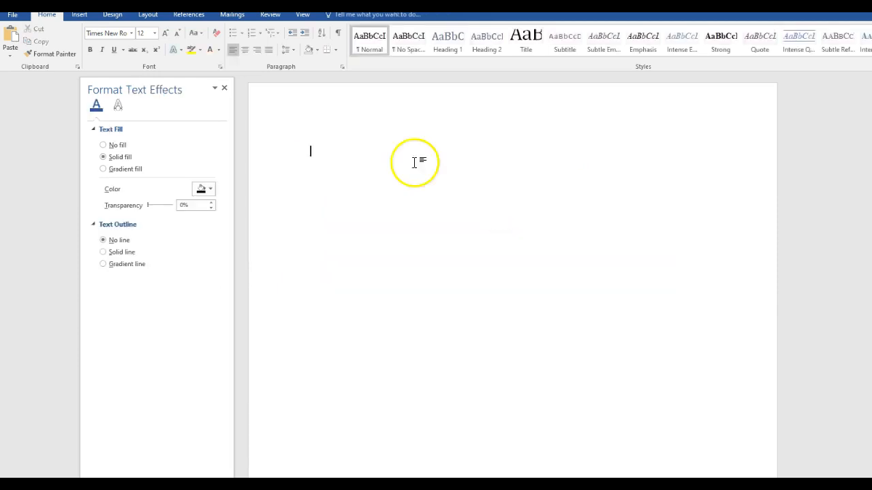
click(82, 17)
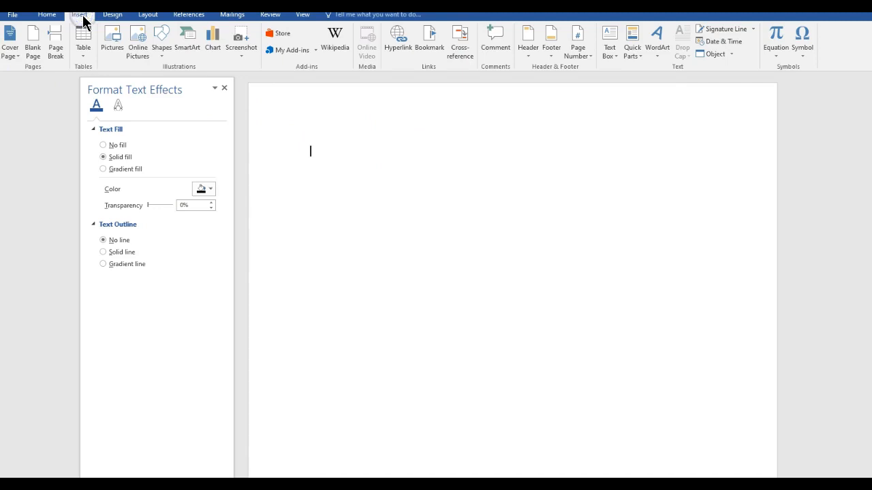
click(163, 49)
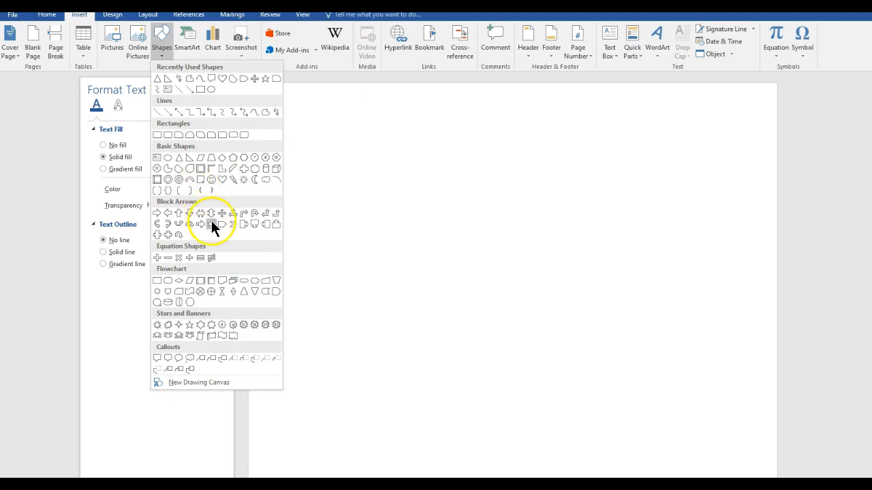
click(189, 326)
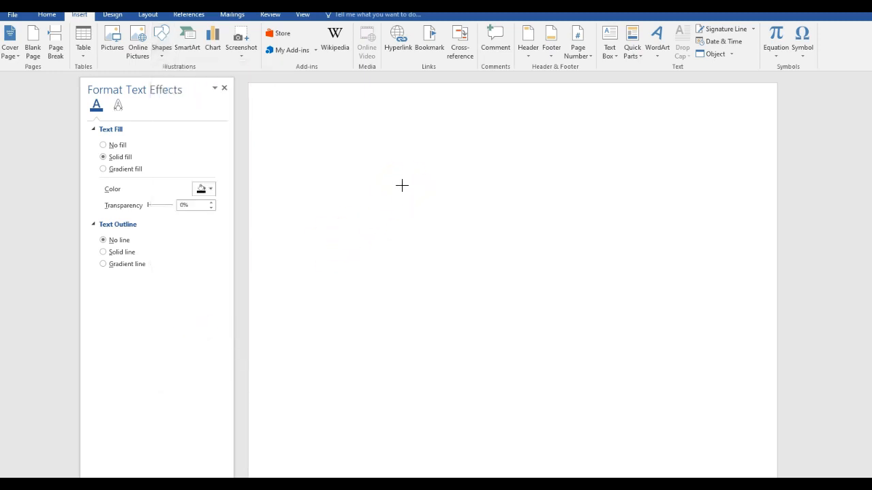
drag(403, 186, 668, 466)
drag(544, 359, 472, 316)
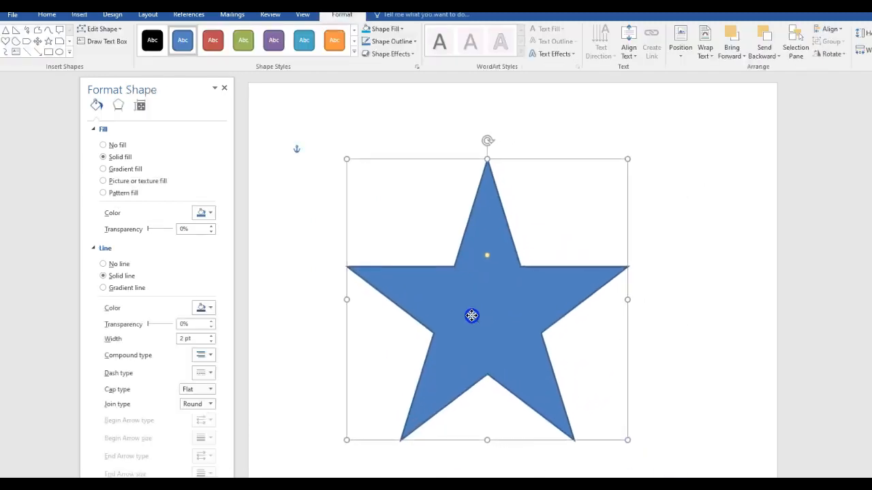
Step: Widen the star's points until it becomes a ten-sided polygon, and reshape it back into a five-point star
click(486, 258)
drag(483, 255, 377, 153)
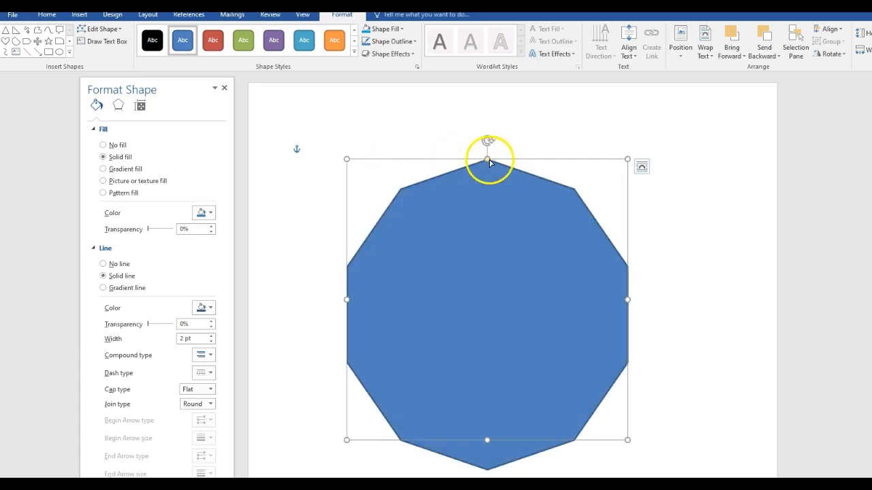
drag(487, 161, 494, 254)
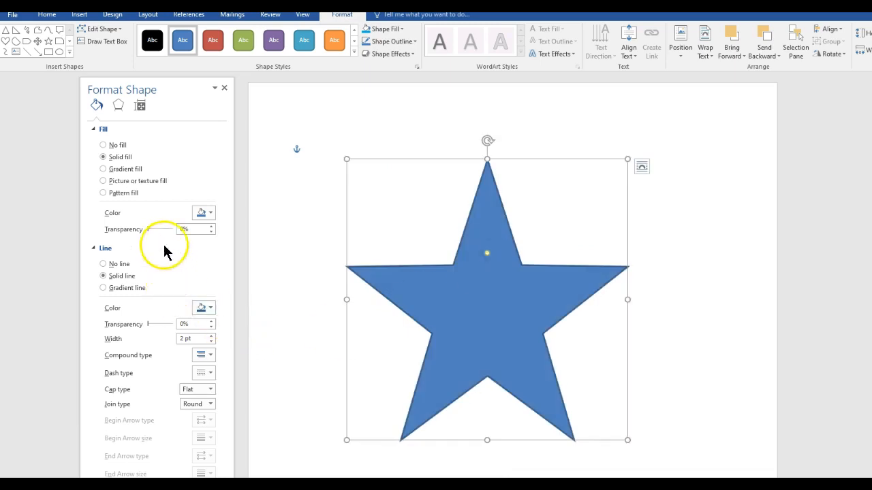
Step: Give the star a Path gradient fill with no outline, and make its points slightly narrower
click(103, 169)
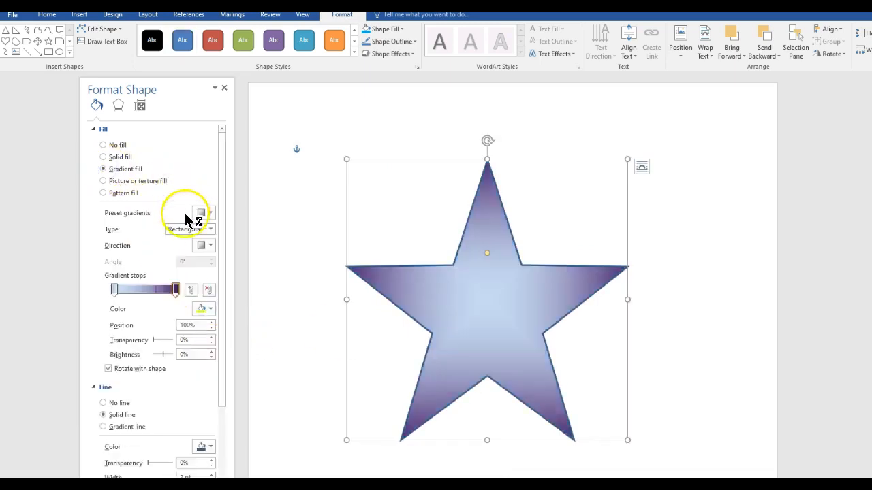
click(102, 402)
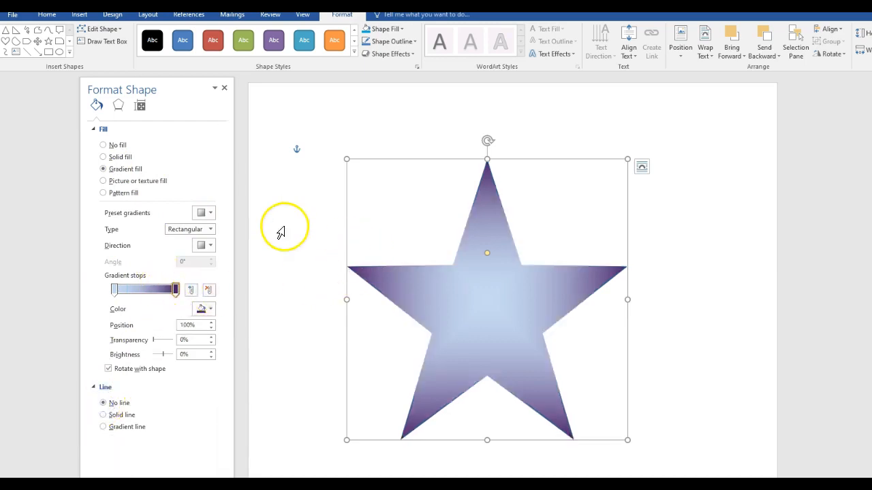
click(199, 229)
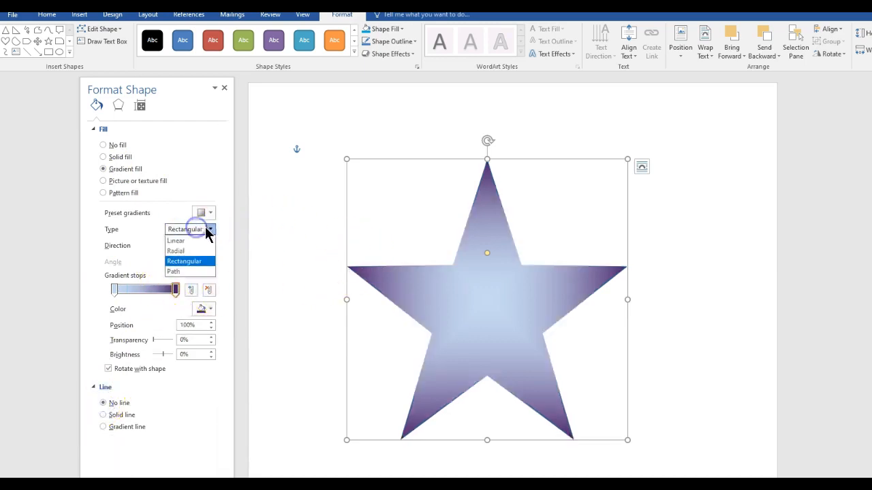
click(173, 272)
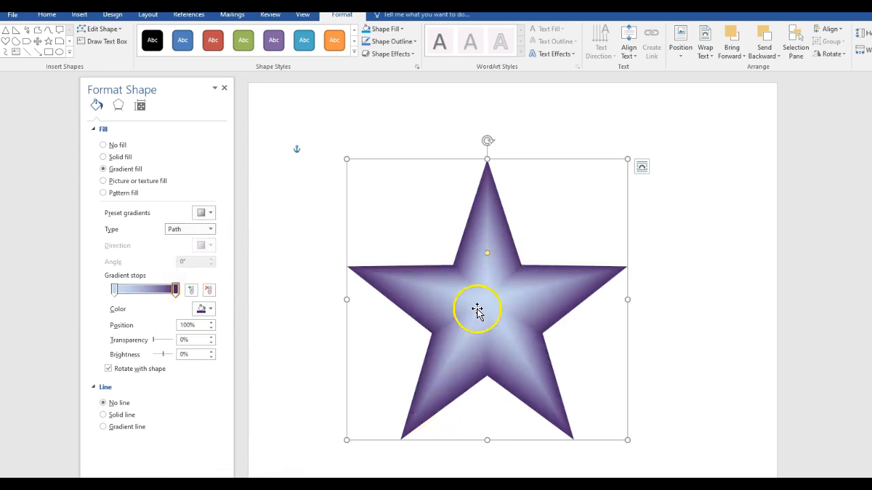
mouse_move(487, 253)
mouse_down()
mouse_move(459, 209)
mouse_move(495, 263)
mouse_move(488, 268)
mouse_up()
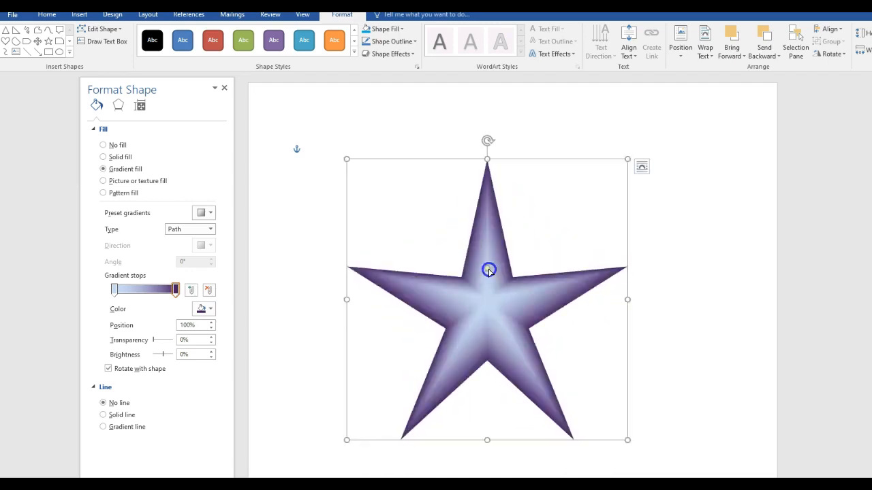
Step: Recolor the star's first gradient stop standard red, and add an orange stop at 28%
click(115, 291)
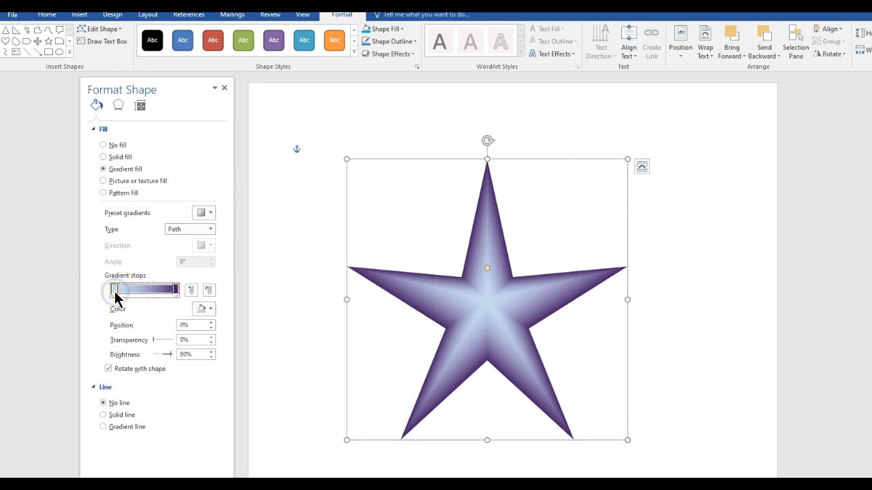
click(196, 310)
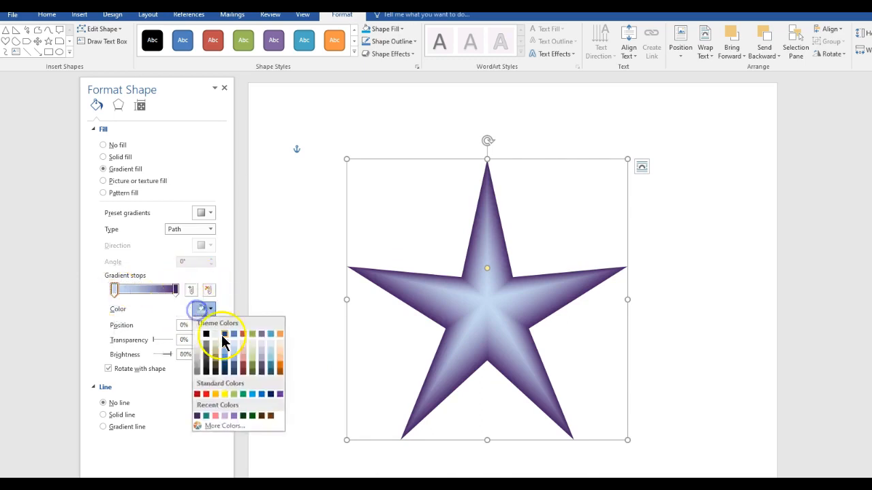
click(208, 399)
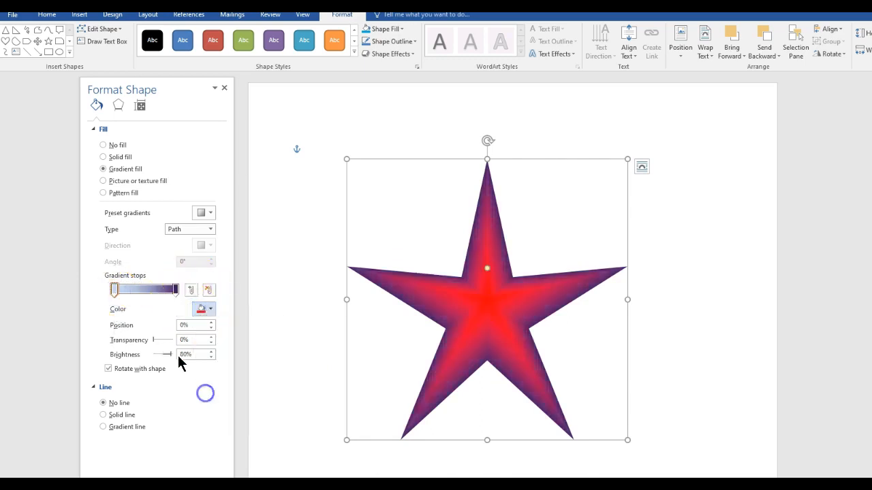
click(131, 290)
click(200, 309)
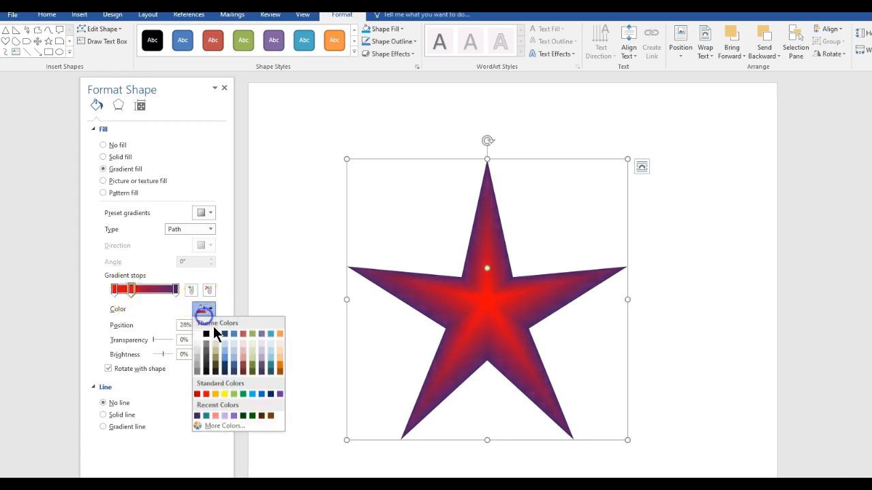
click(215, 397)
Step: Add a yellow gradient stop at 58% and a green one at 75% to the star's fill
click(151, 291)
click(202, 310)
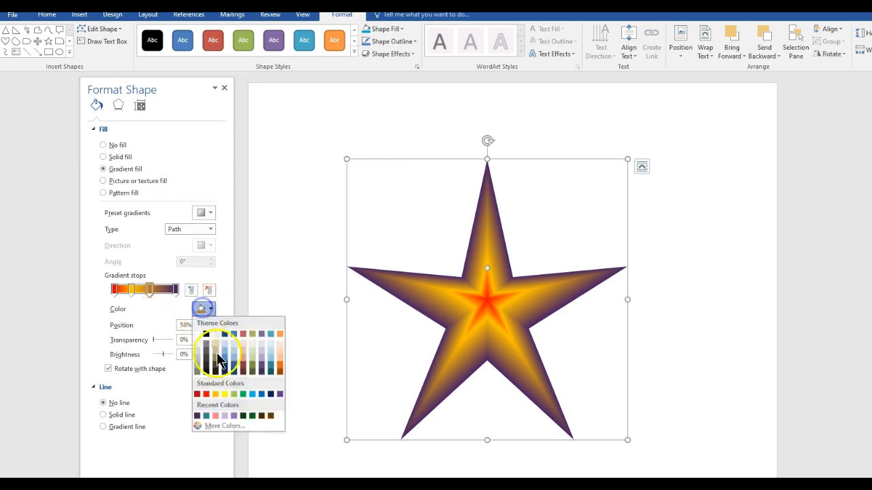
click(223, 397)
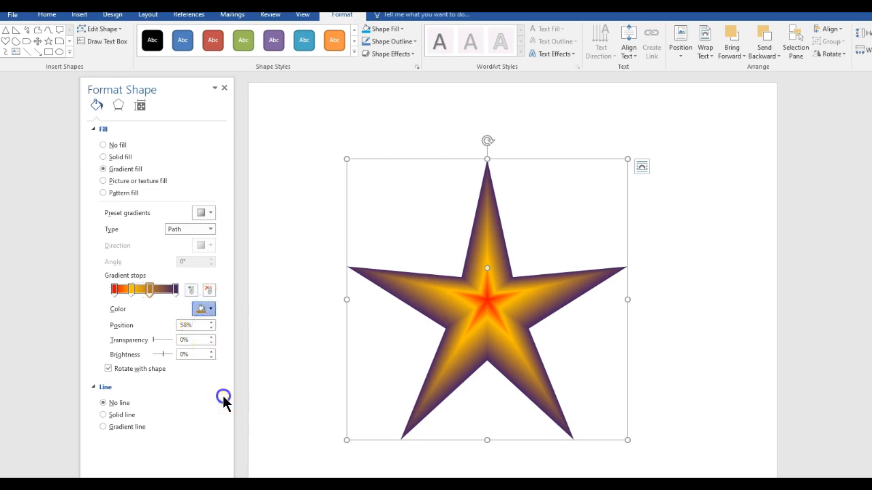
click(161, 292)
click(202, 309)
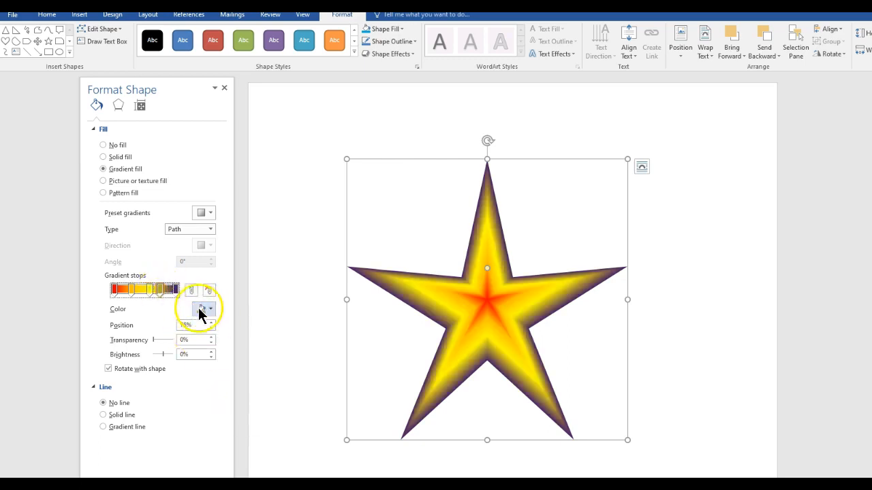
click(241, 394)
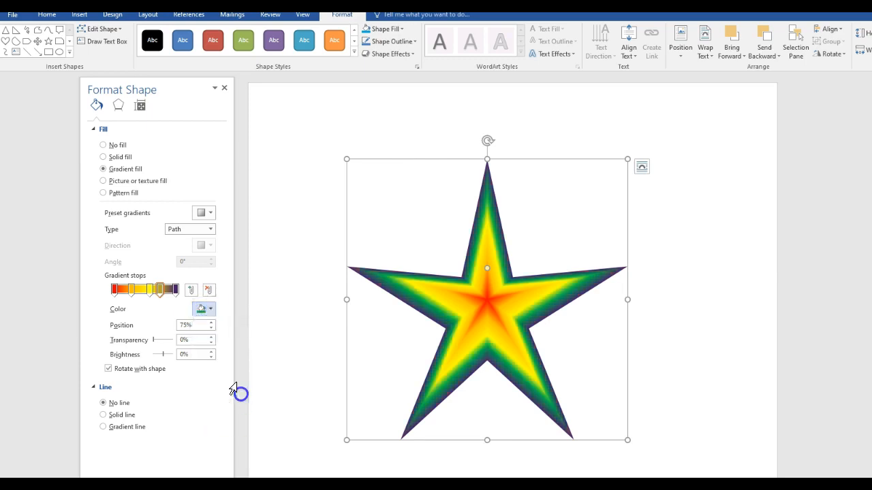
Step: Add a blue gradient stop at 89%, and space out the intermediate stops with the blue one moved to 77%
click(170, 291)
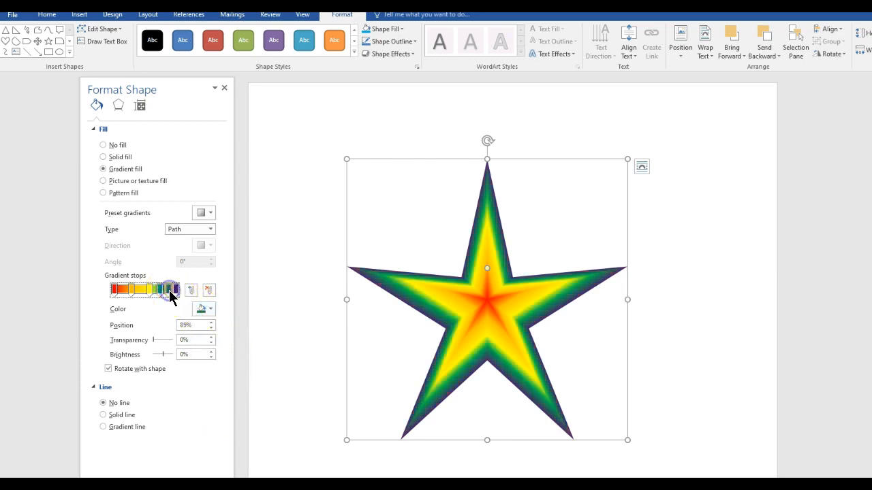
click(203, 308)
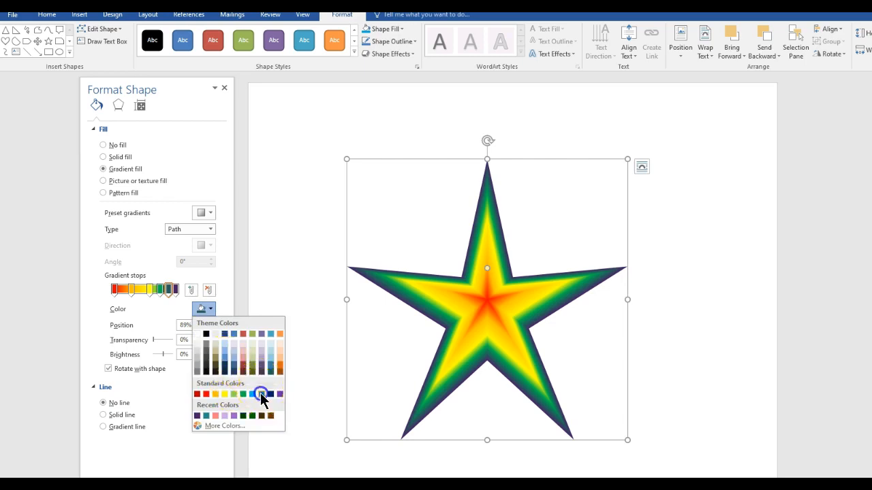
click(261, 395)
drag(131, 294, 163, 293)
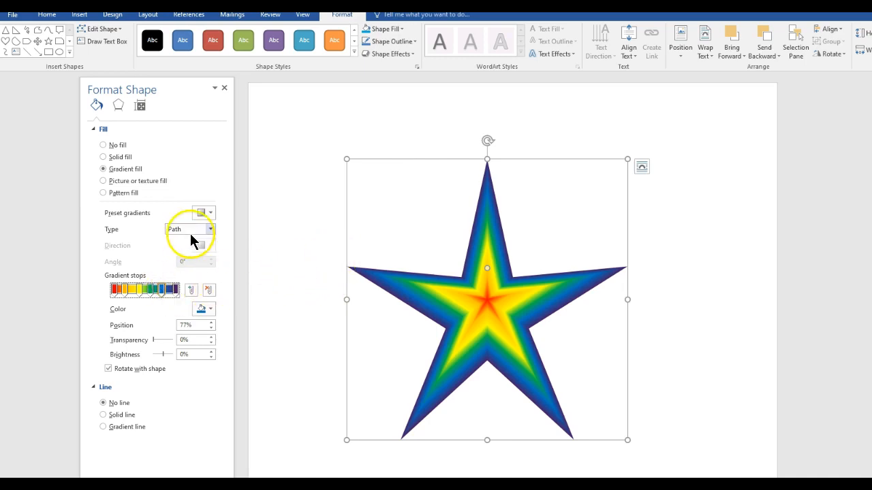
Step: Widen the star into a ten-sided polygon, and switch its fill to a pattern, trying dark horizontal stripes before choosing the fine weave
drag(487, 269, 359, 160)
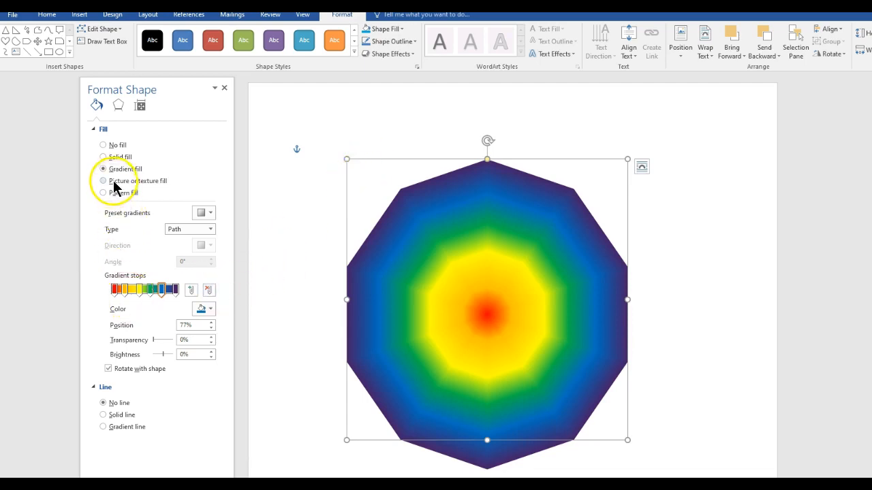
click(103, 194)
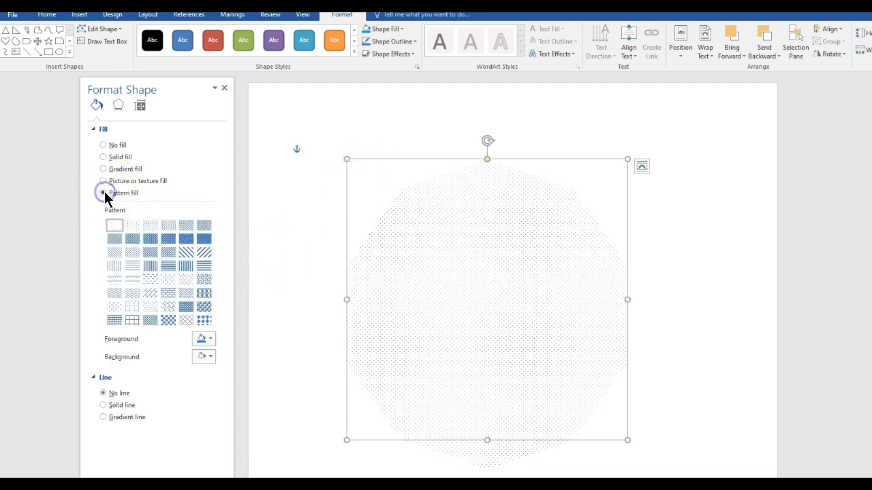
click(207, 266)
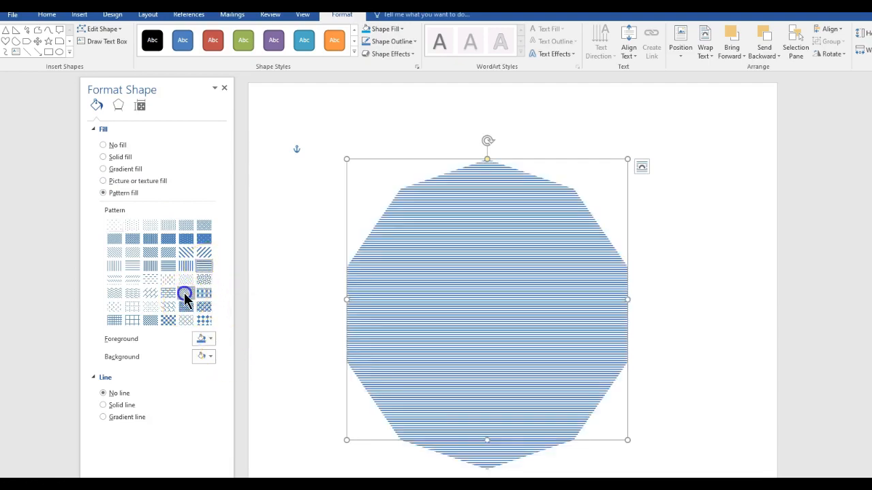
click(184, 295)
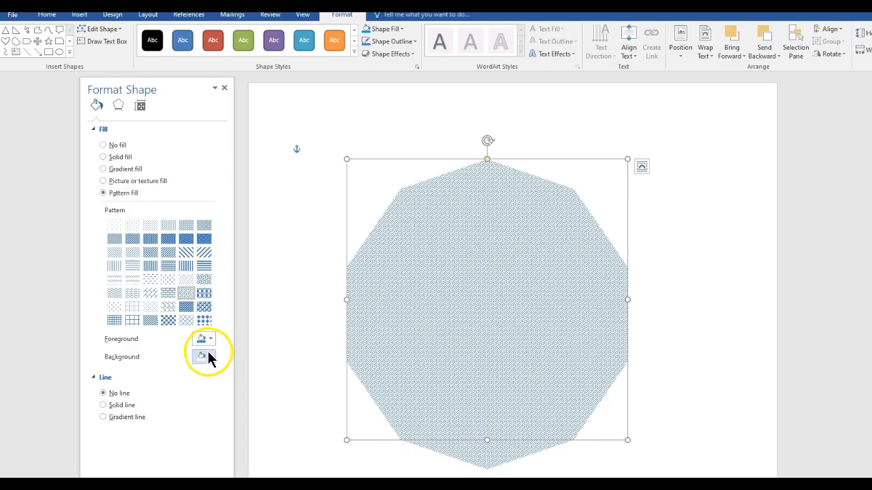
Step: Set the polygon pattern's background to dark blue, and try horizontal stripes before choosing the horizontal brick pattern
click(208, 358)
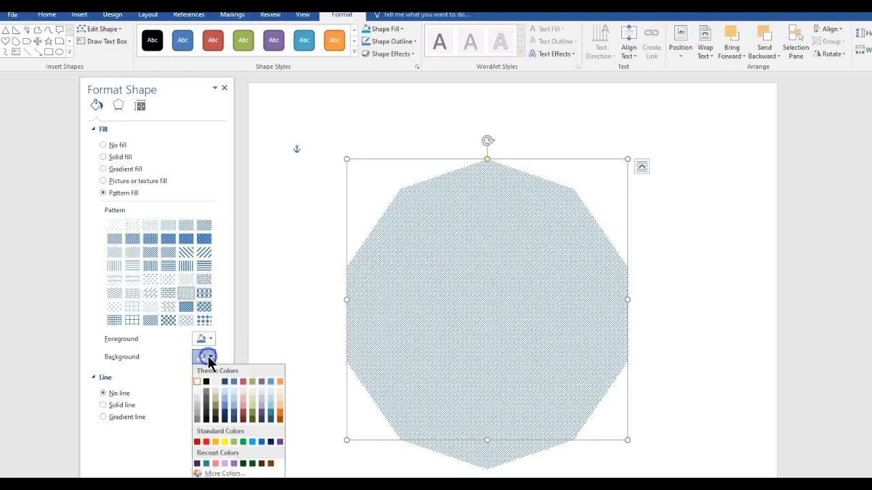
click(226, 412)
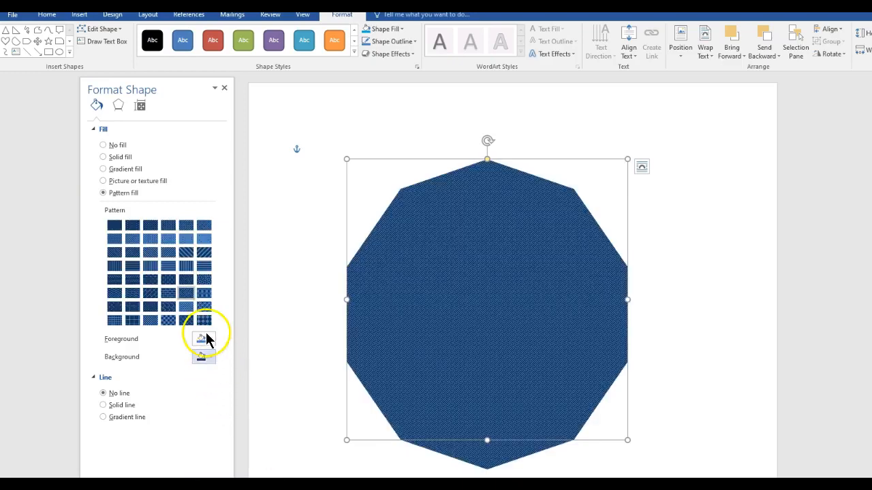
click(203, 267)
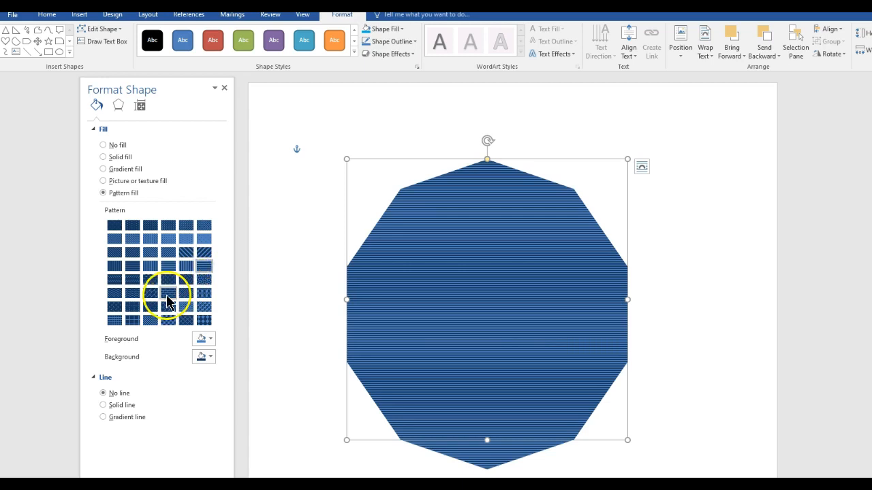
click(167, 295)
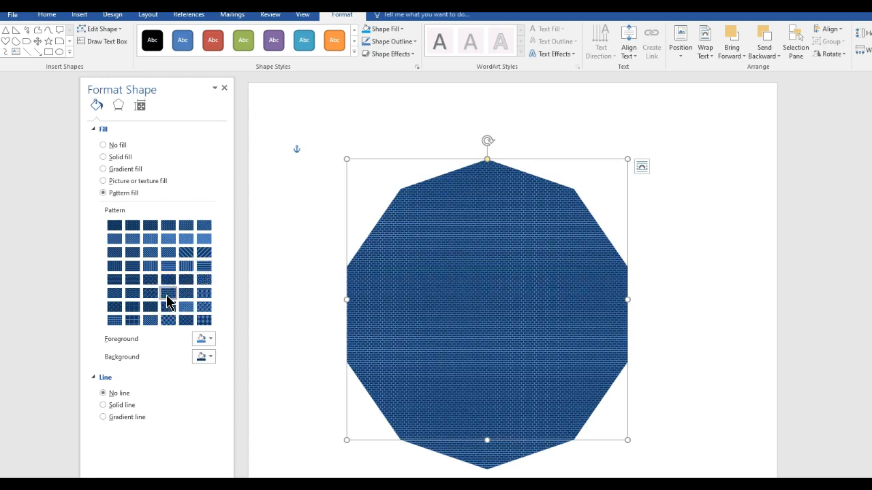
Step: Recolor the brick pattern with a gray foreground, after trying brown, and a recent brown as the background
click(206, 339)
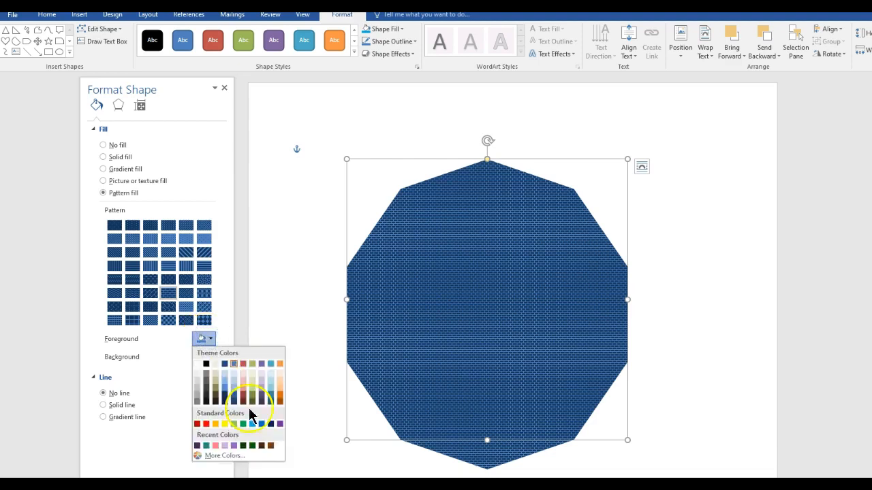
click(271, 446)
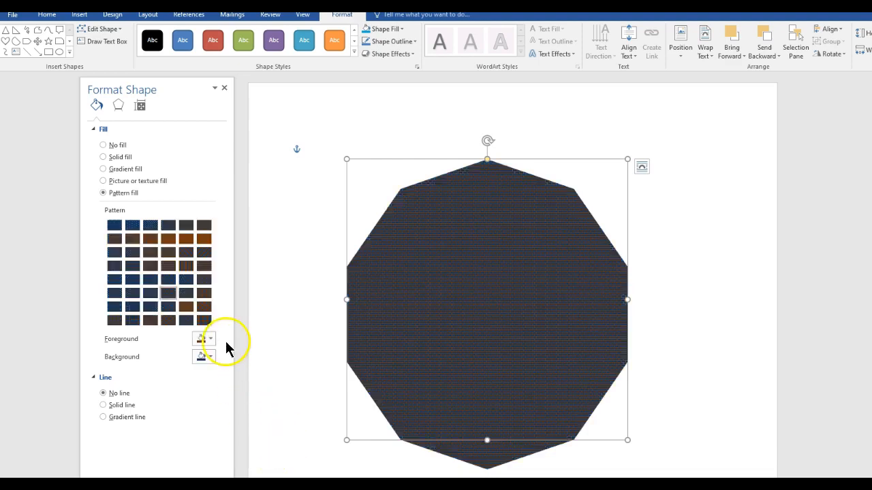
click(207, 340)
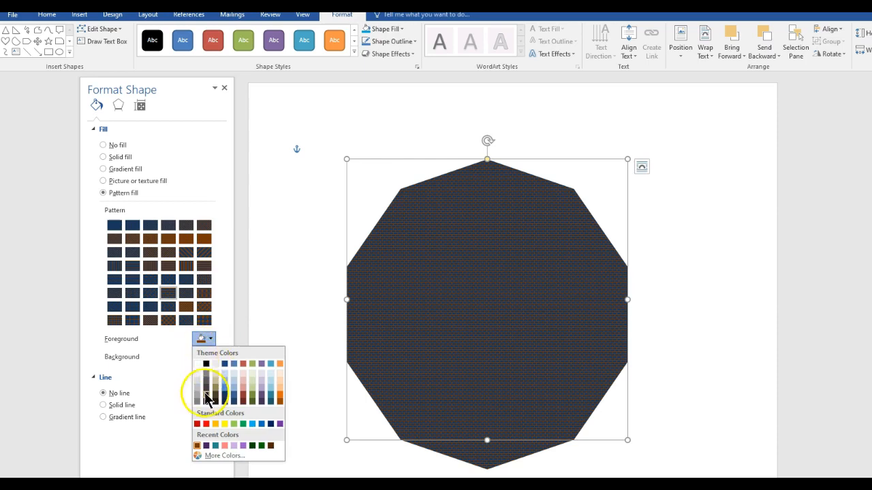
click(199, 403)
click(204, 356)
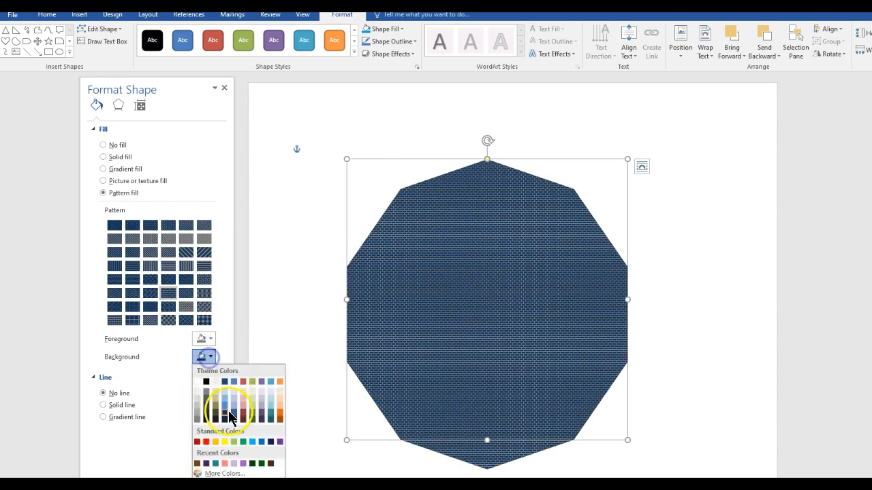
click(196, 463)
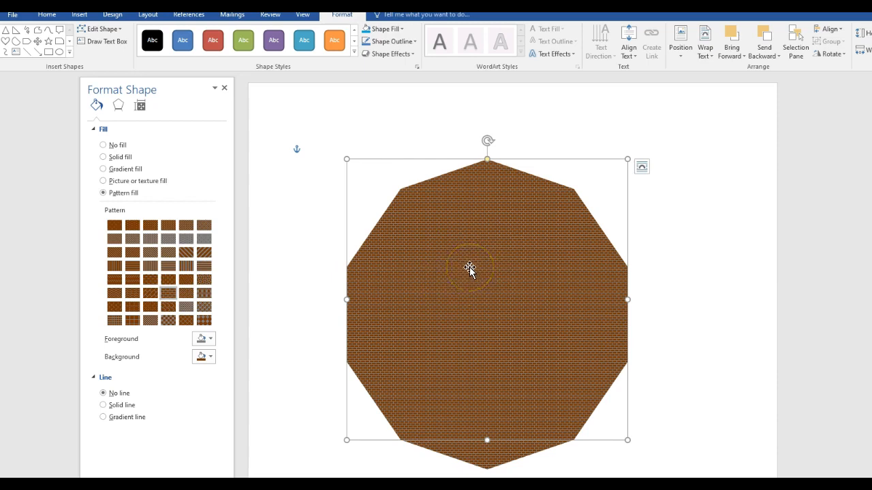
Step: Switch the polygon to a picture or texture fill, trying the tan woven and blue denim textures before applying water droplets
click(106, 183)
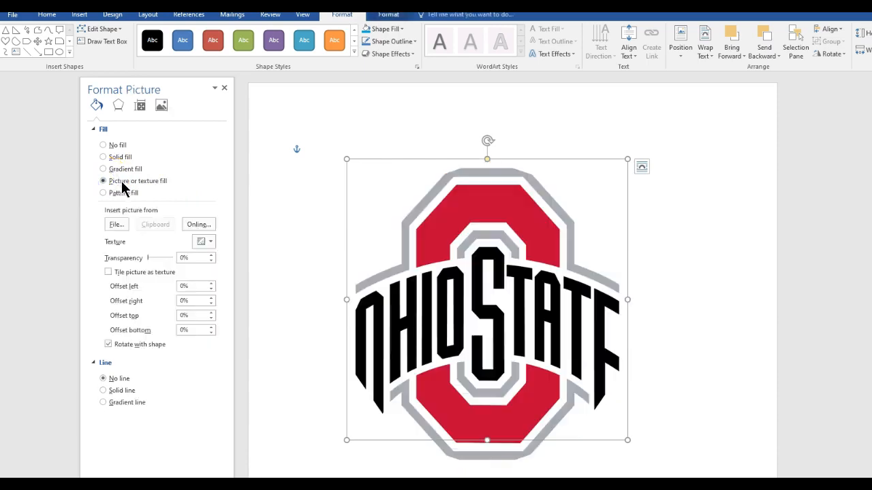
click(129, 181)
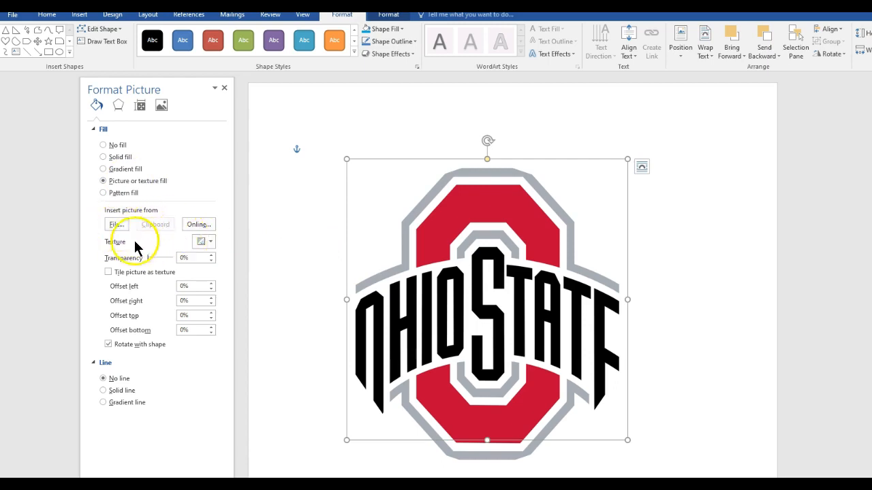
click(204, 241)
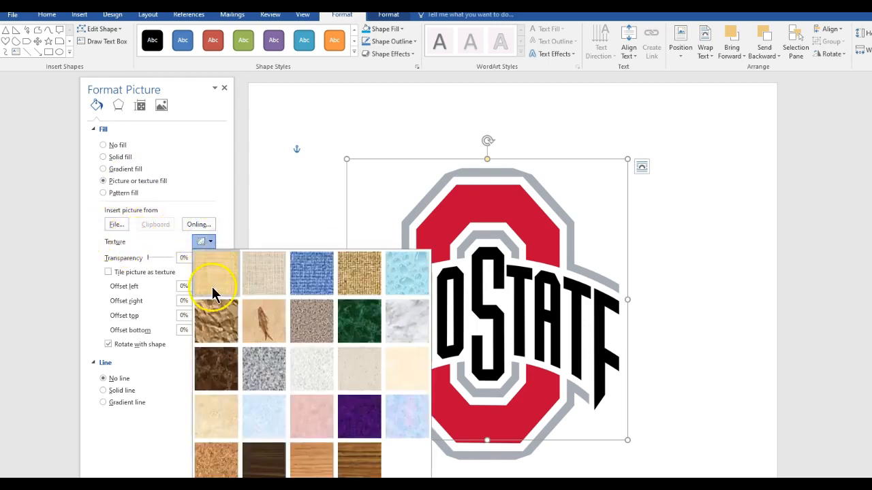
click(378, 264)
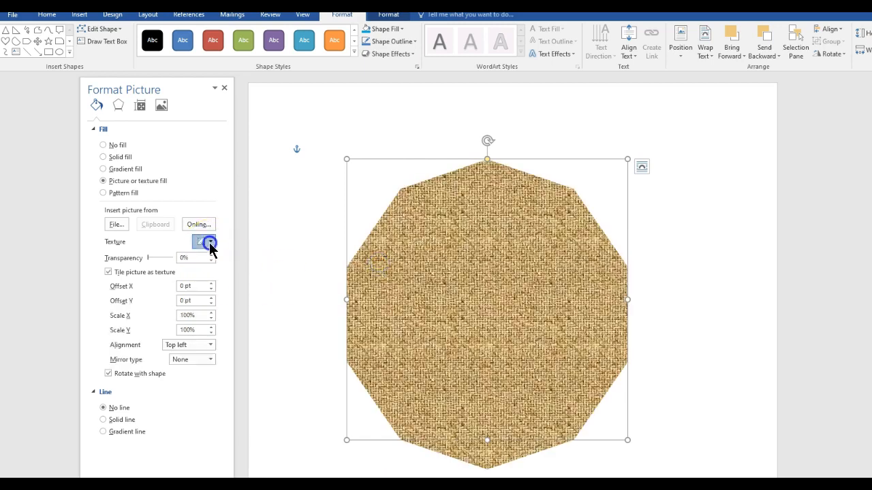
click(204, 241)
click(318, 273)
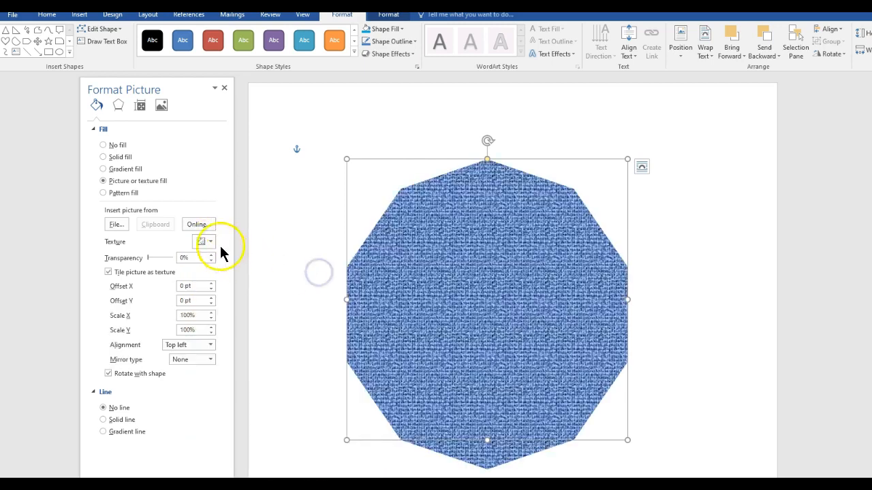
click(202, 246)
click(399, 275)
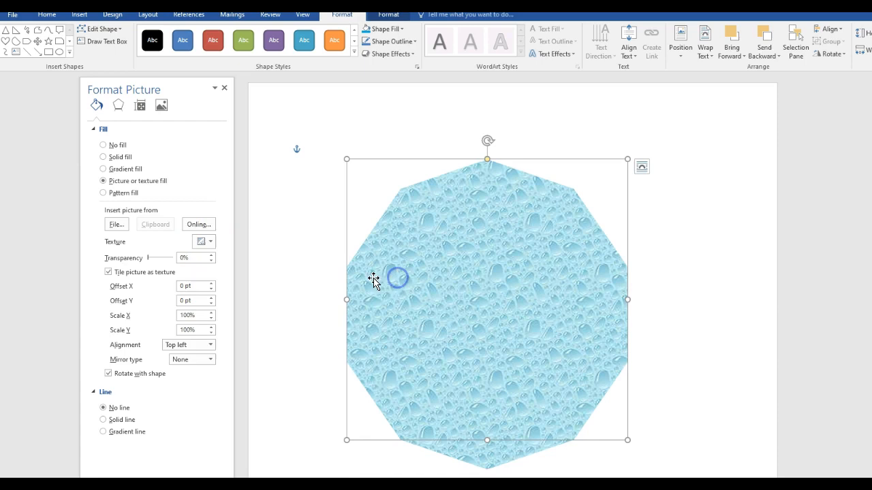
Step: Try the crumpled brown paper and pink tissue textures on the polygon before applying the dark-streaked wood grain
click(208, 244)
click(211, 328)
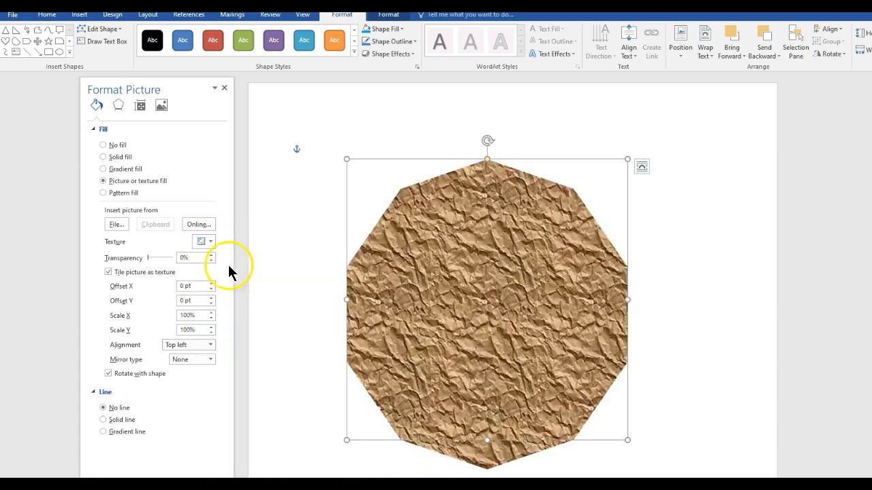
click(209, 244)
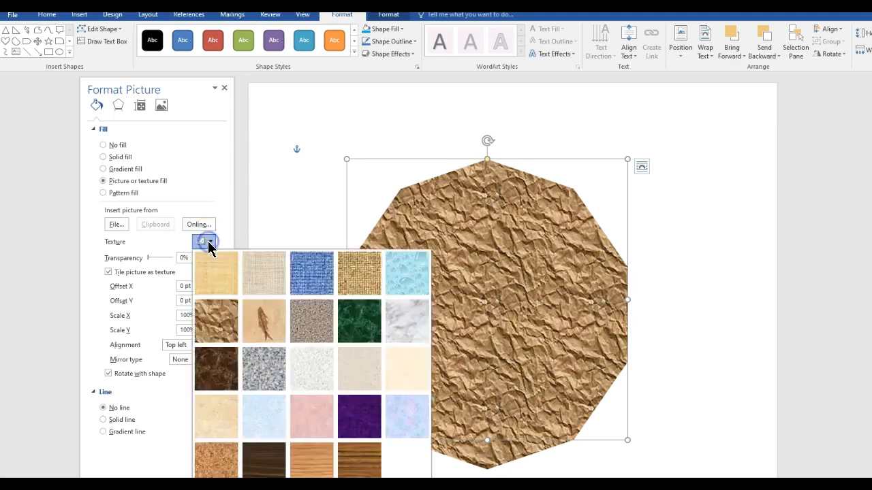
click(323, 430)
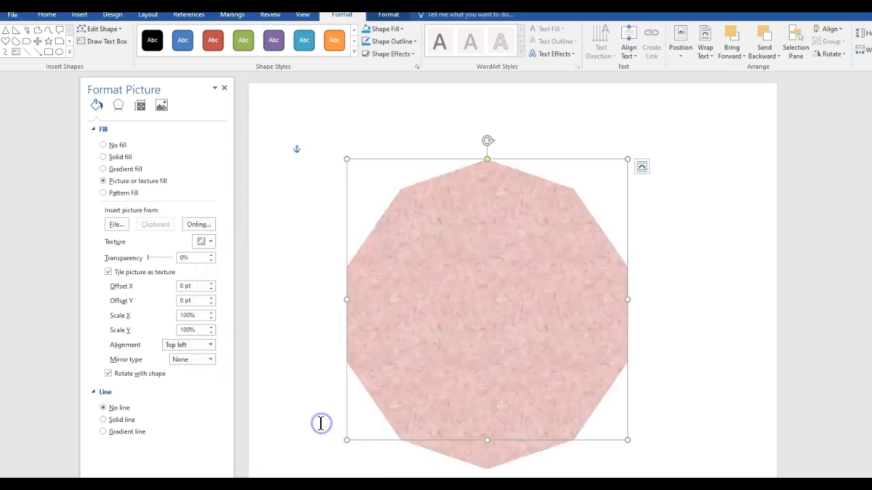
click(209, 245)
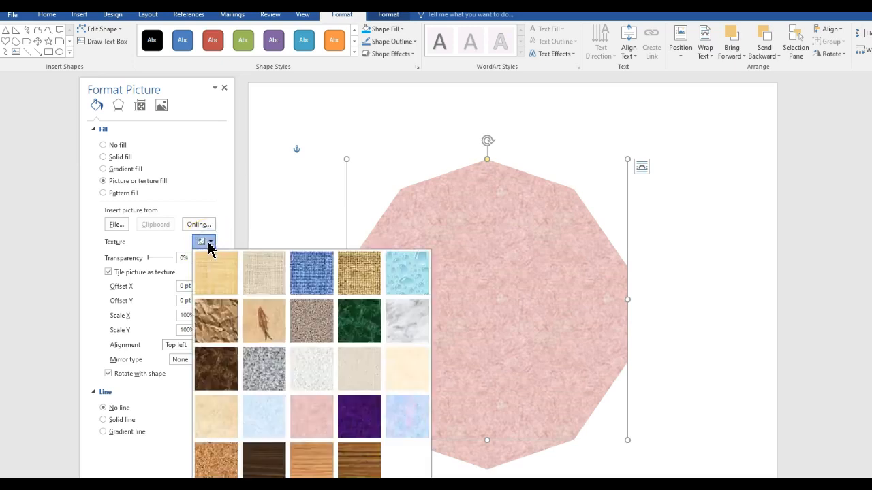
click(357, 462)
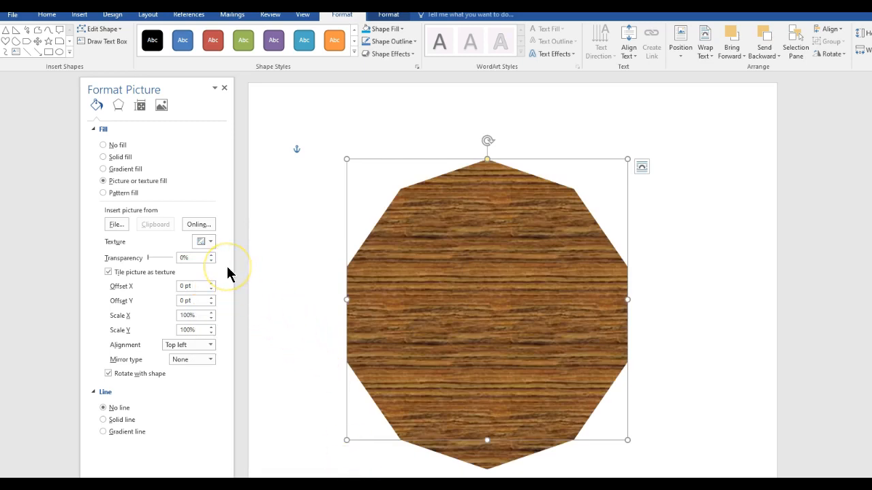
Step: Fill the polygon with the picture file 2017JeepJam.jpg from the Pictures folder
click(122, 226)
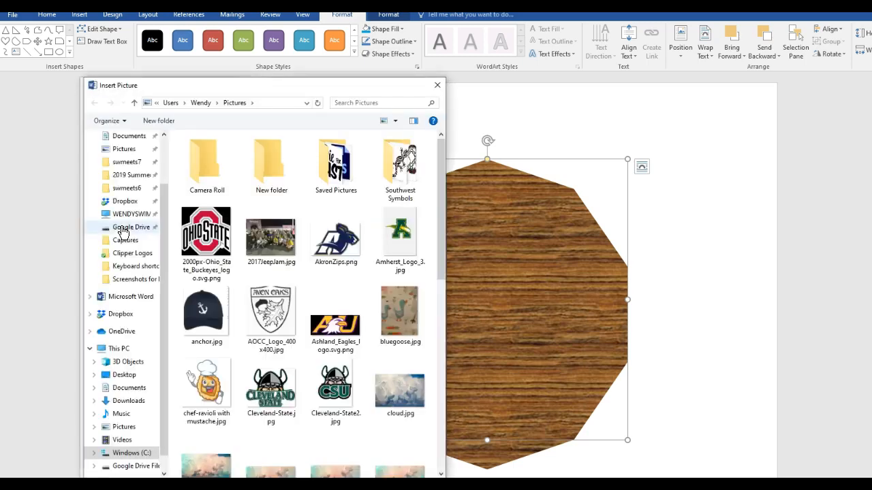
click(124, 148)
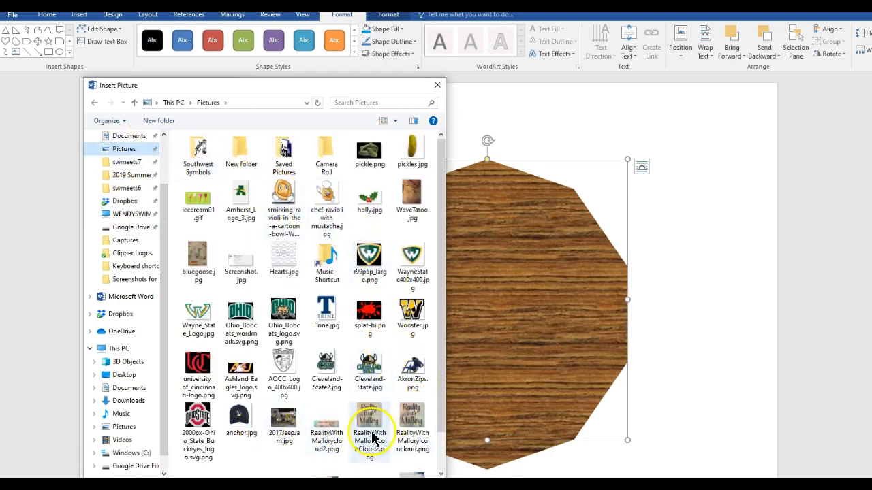
click(284, 427)
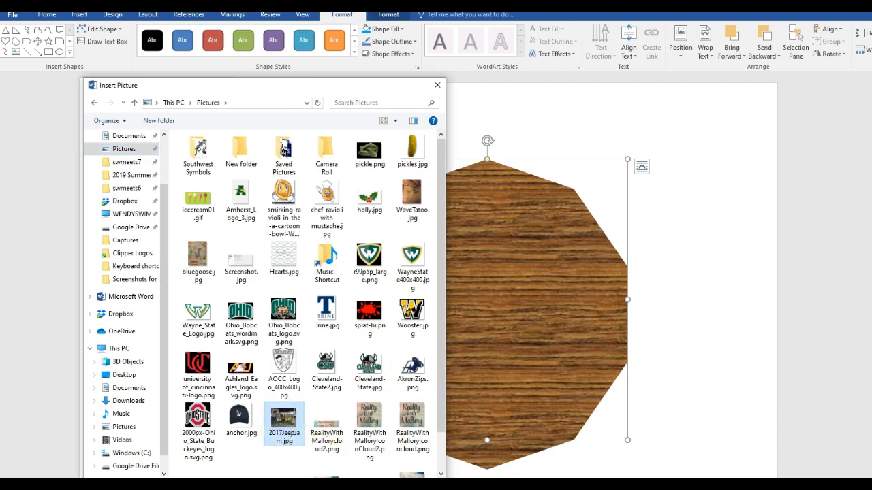
key(Return)
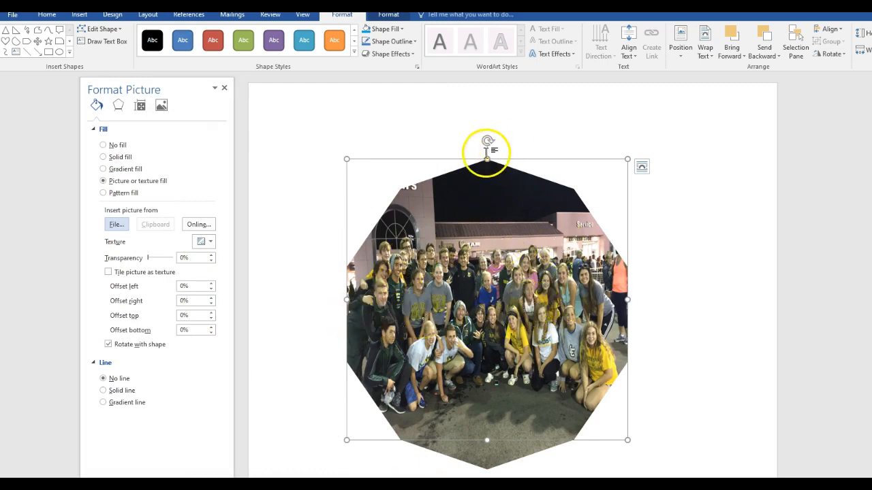
Step: Reshape the picture-filled decagon into a five-pointed star by pulling its inner points toward the centre
drag(487, 159, 487, 239)
click(718, 416)
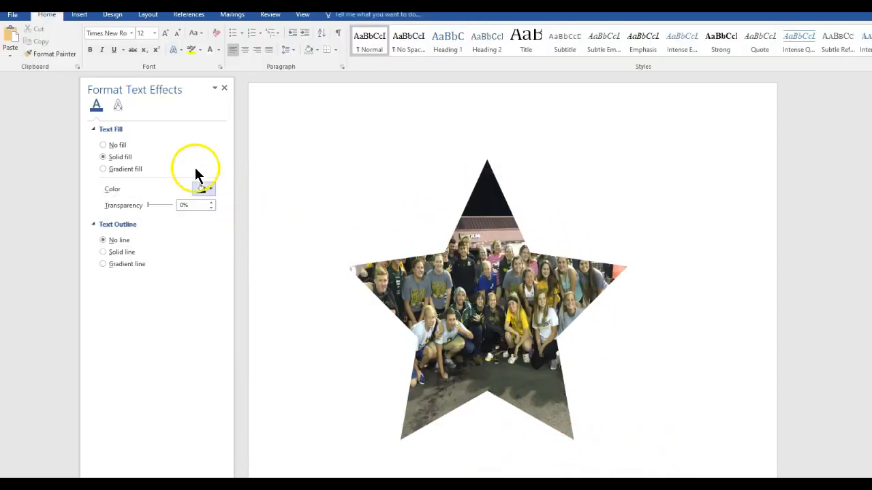
Step: Delete the picture-filled star from the page
click(472, 206)
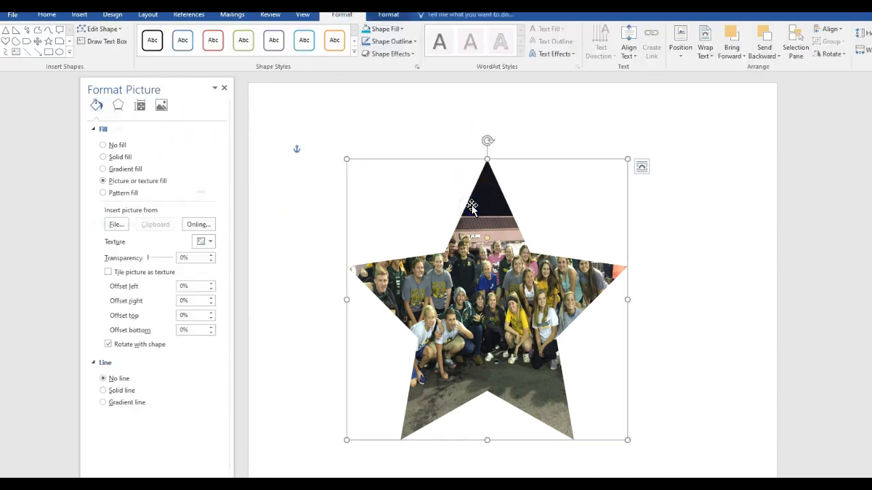
key(Delete)
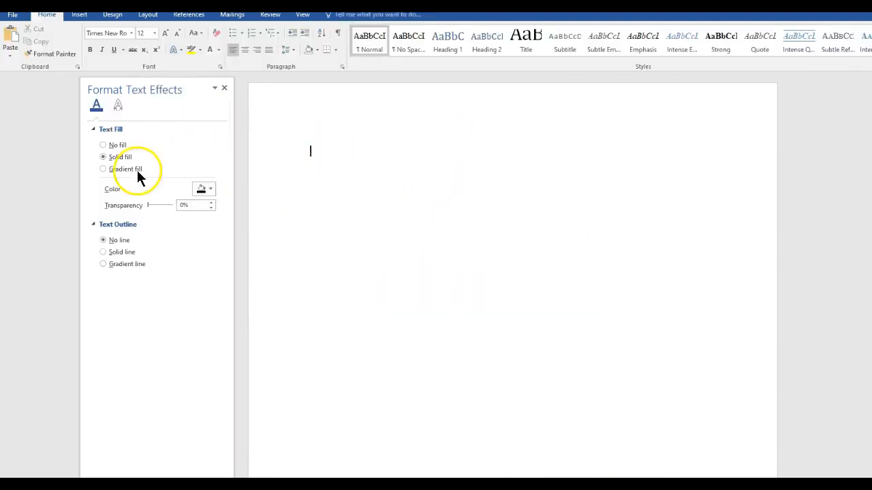
key(ctrl+z)
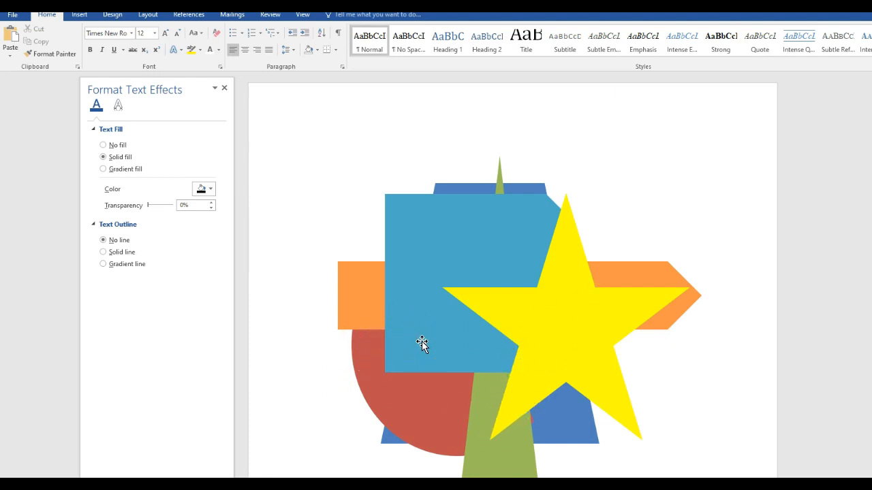
Step: Send the yellow star to the back, behind all the other overlapping shapes
click(555, 294)
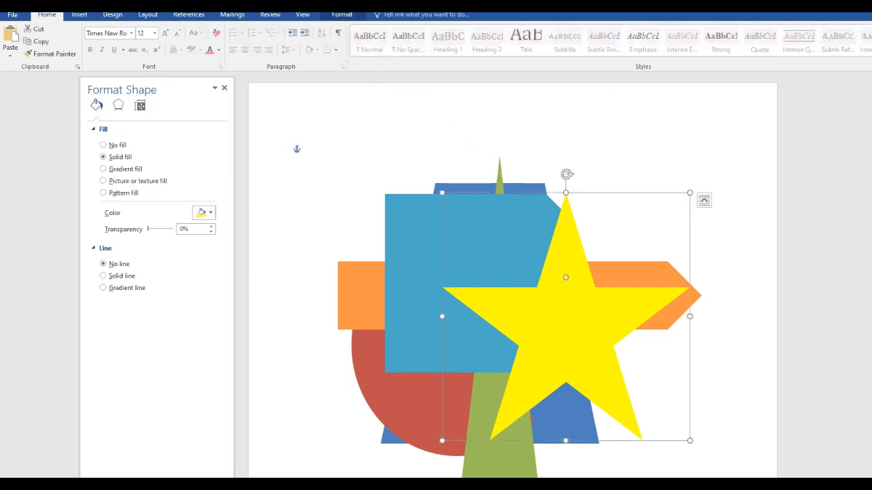
click(342, 14)
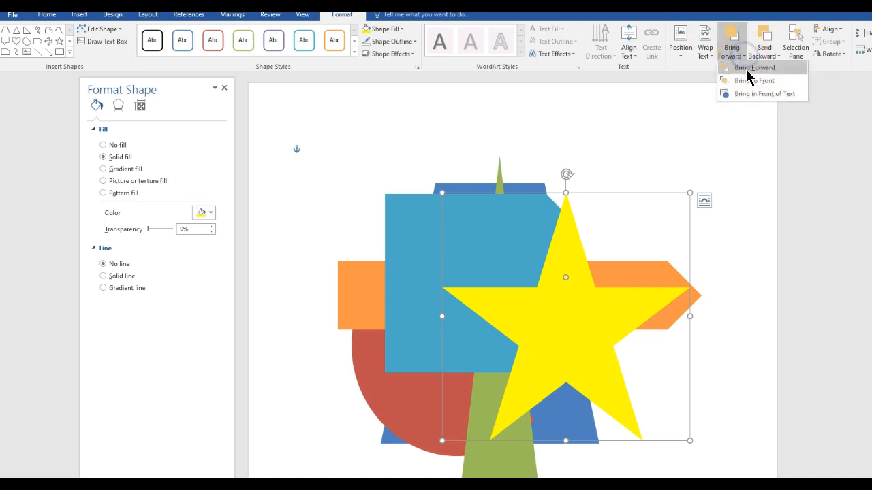
click(747, 87)
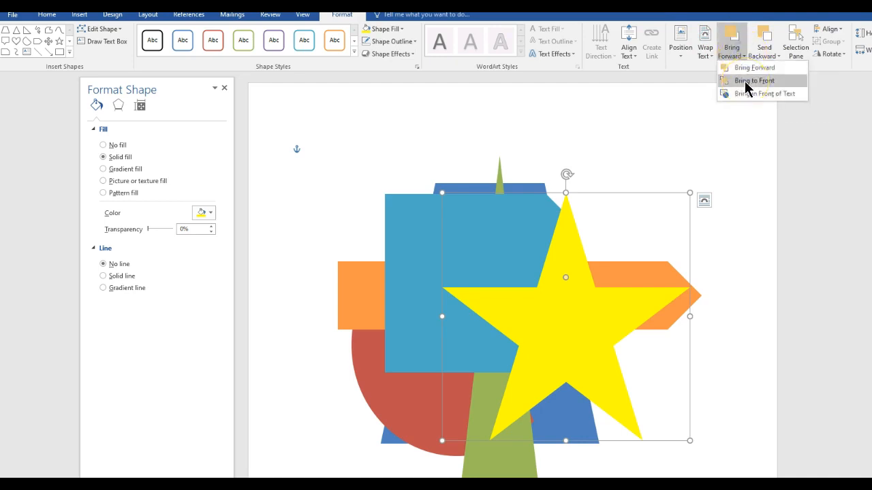
click(767, 47)
click(779, 87)
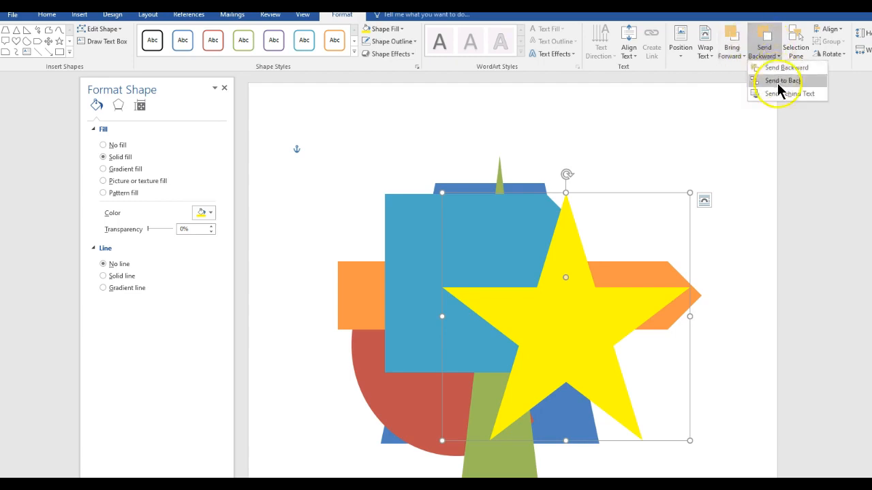
click(775, 86)
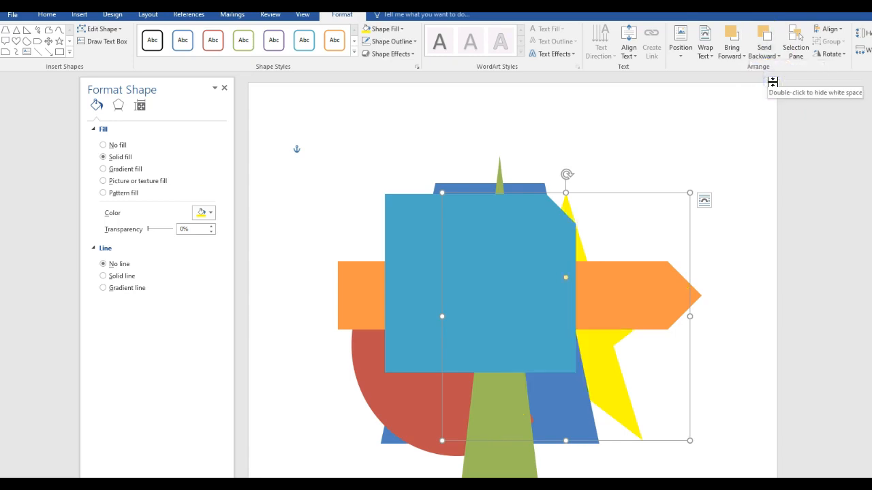
Step: Bring the yellow star to the front of all the shapes
click(740, 55)
click(749, 82)
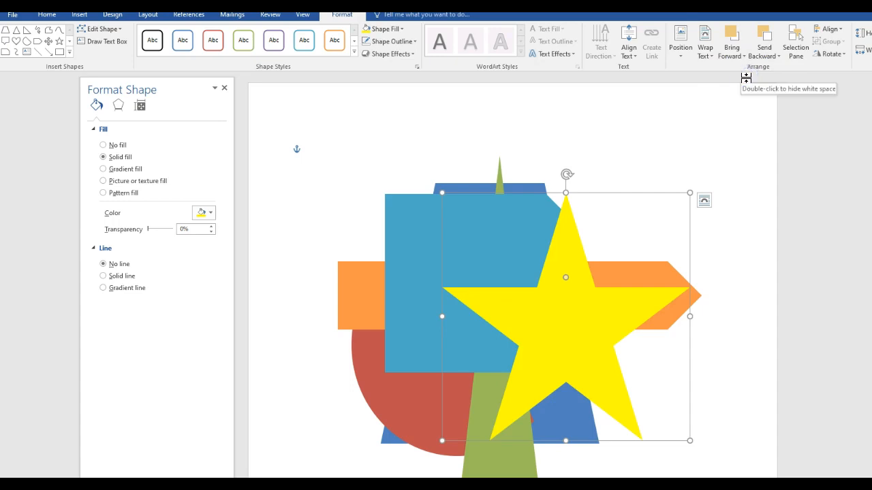
click(747, 57)
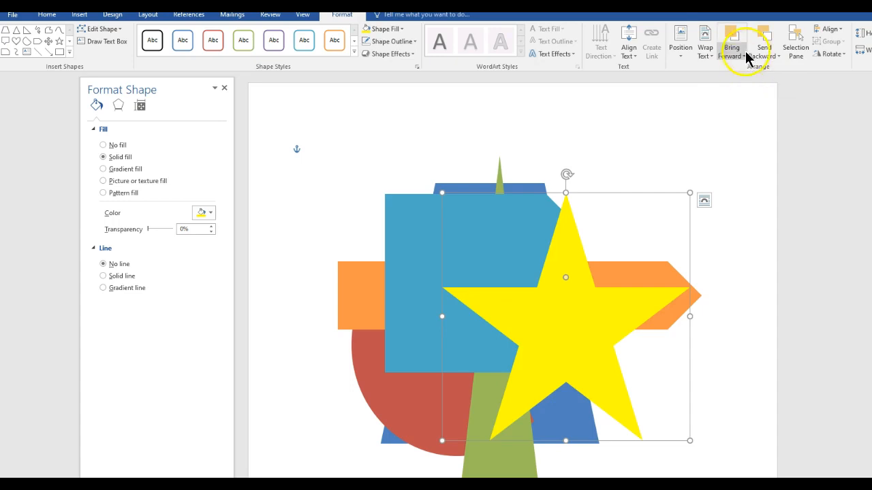
Step: Send the yellow star backward one layer at a time until it lies behind the blue trapezoid
click(762, 40)
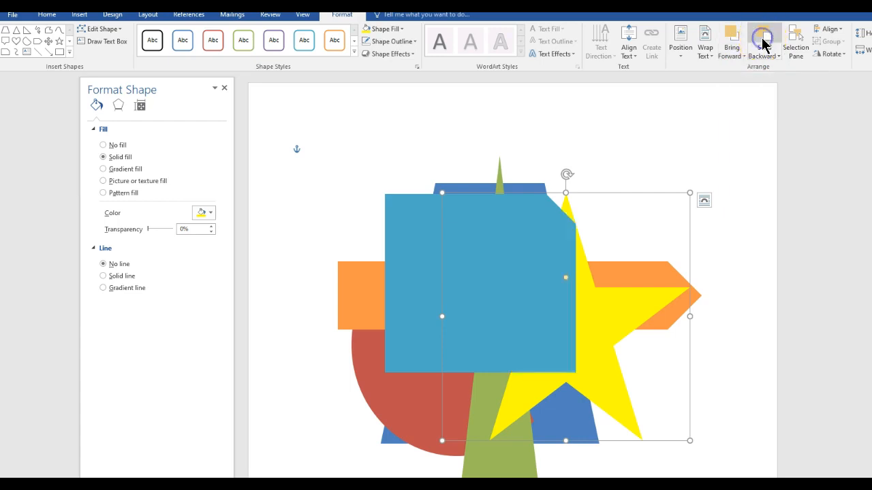
click(763, 41)
click(762, 41)
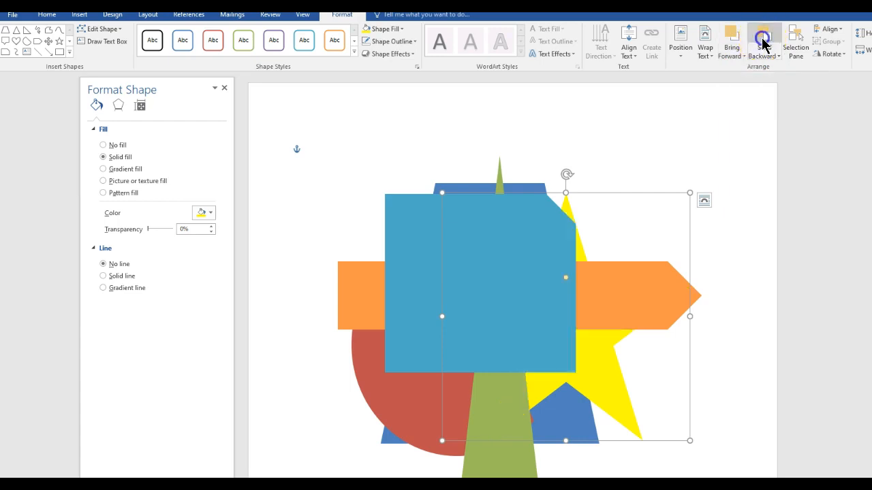
click(762, 40)
click(762, 41)
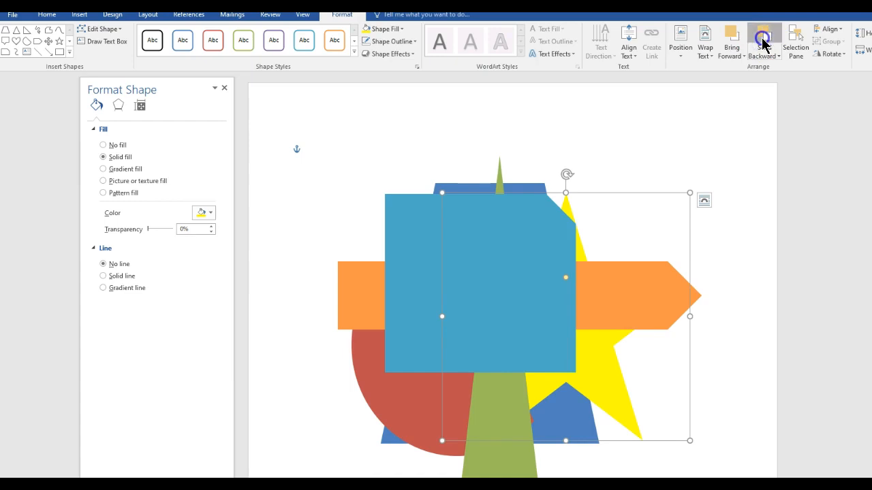
click(762, 41)
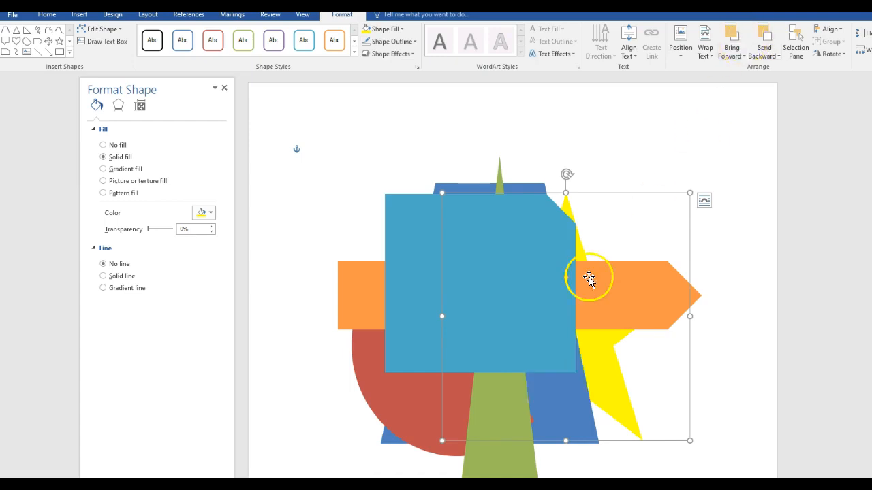
Step: Move the yellow star down toward the left and bring it forward layer by layer until it covers the teal shape
drag(590, 345, 541, 397)
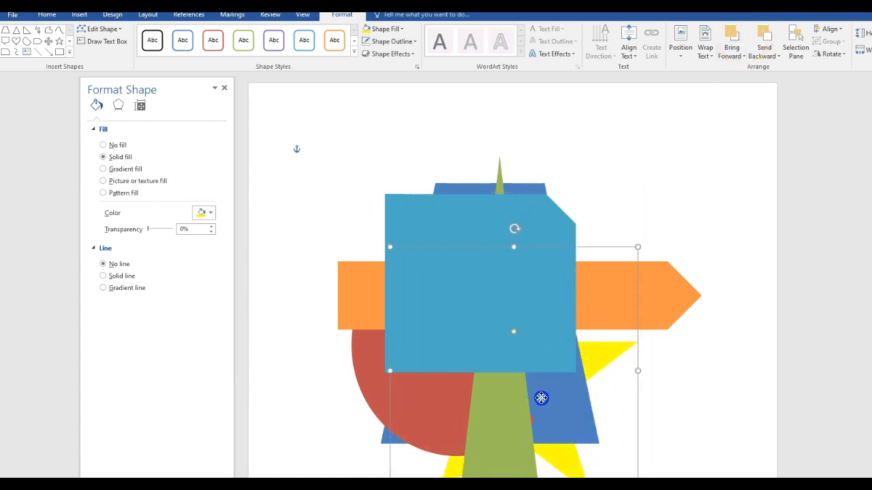
click(736, 46)
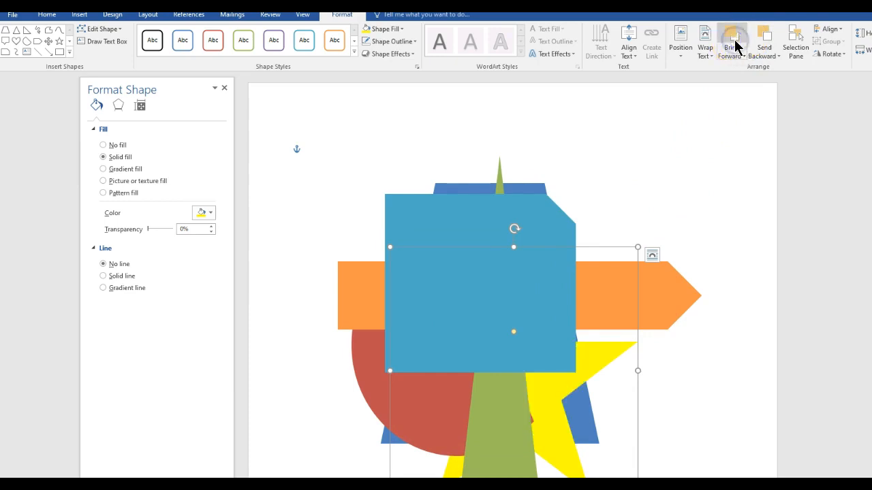
click(735, 45)
click(735, 45)
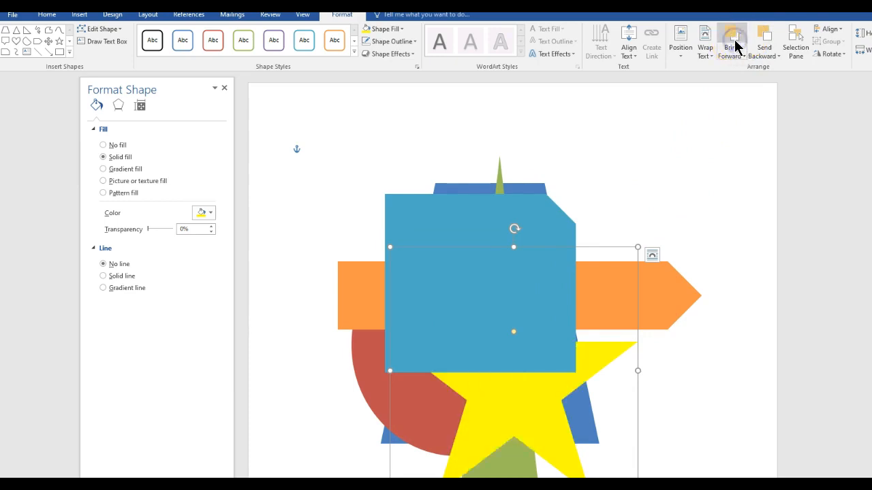
click(735, 45)
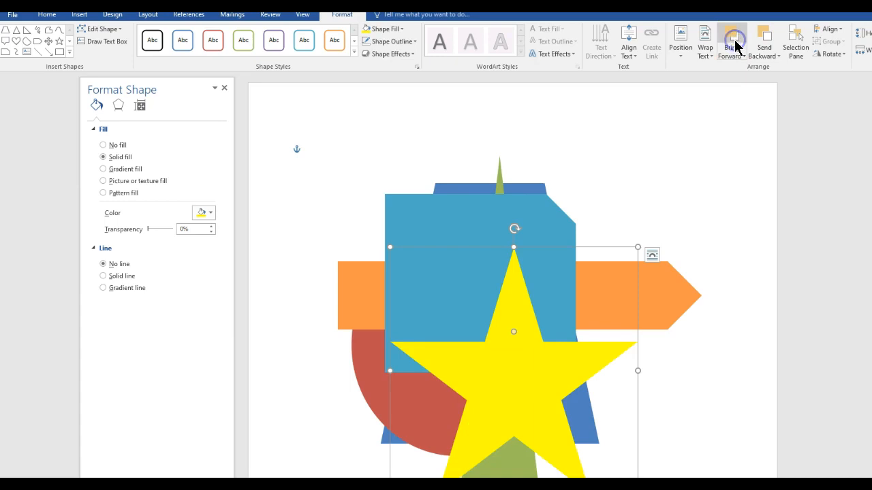
Step: Move the teal snipped-corner rectangle to the right behind the yellow star, and select the star
drag(504, 224, 528, 230)
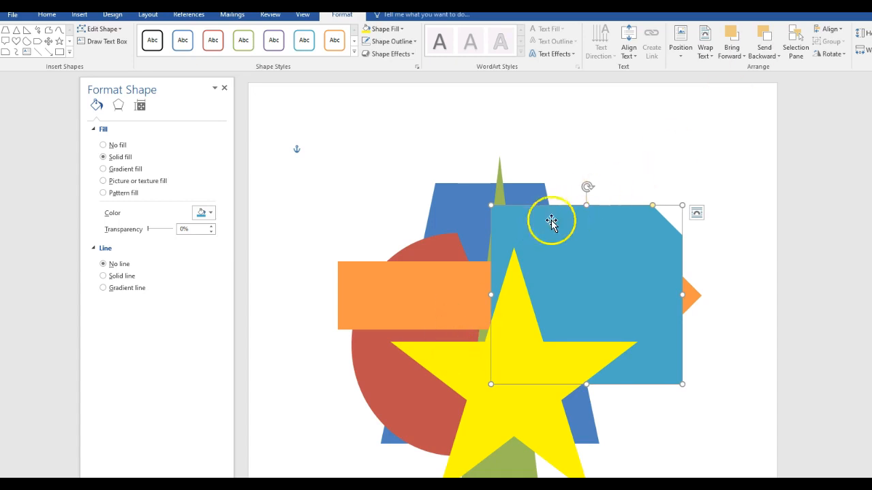
click(512, 296)
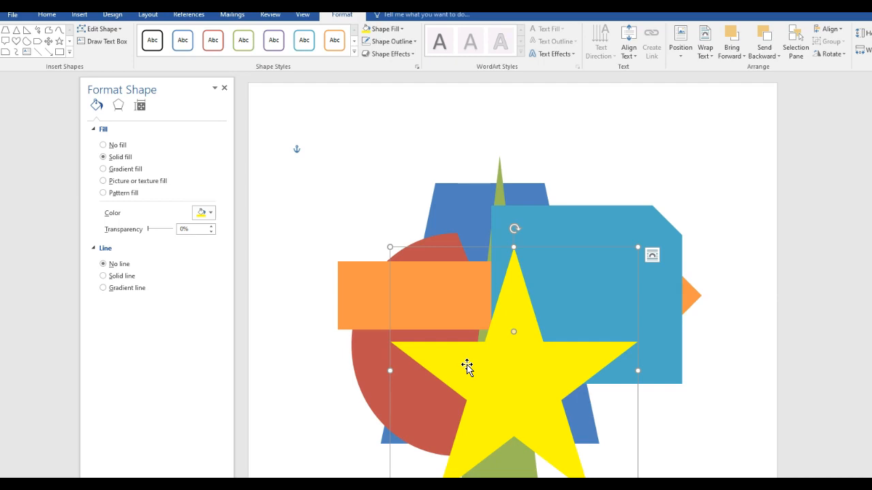
Step: Bring the blue trapezoid to the front, and send it backward by two layers
click(460, 213)
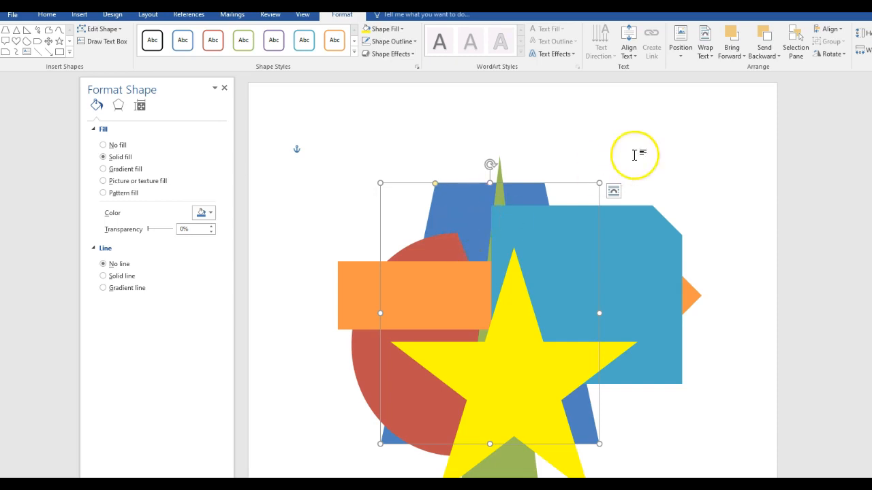
click(734, 56)
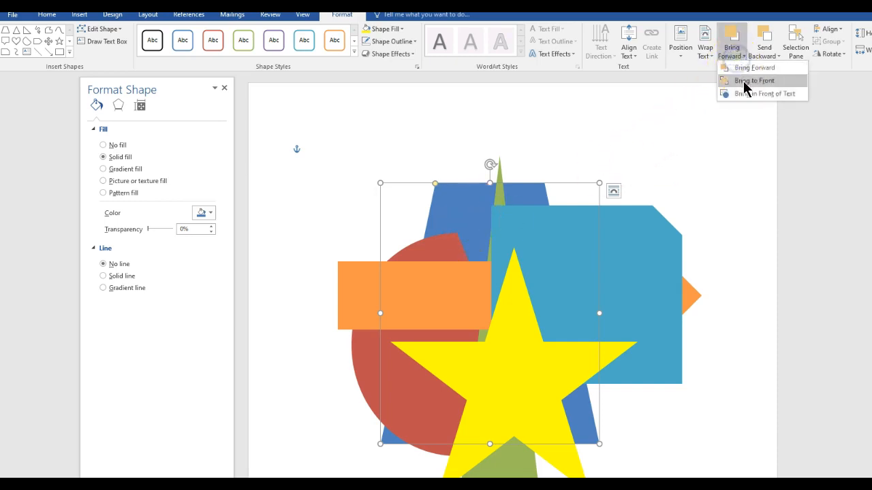
click(742, 82)
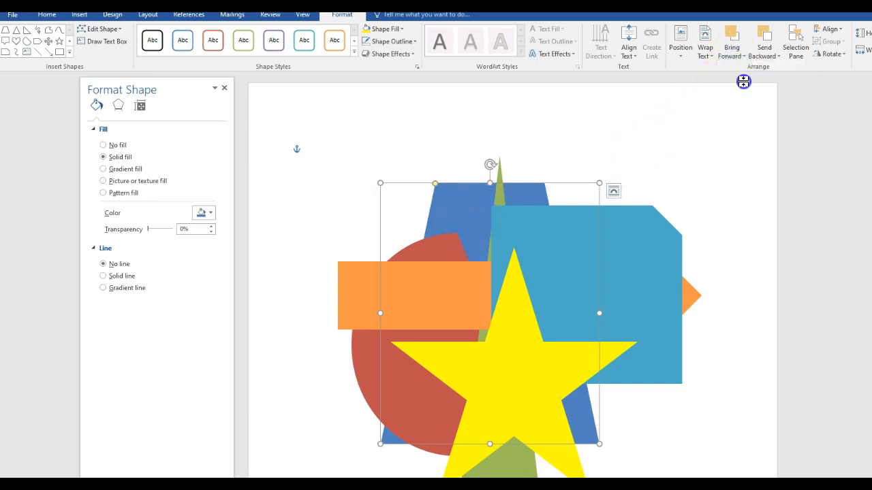
click(763, 44)
click(764, 41)
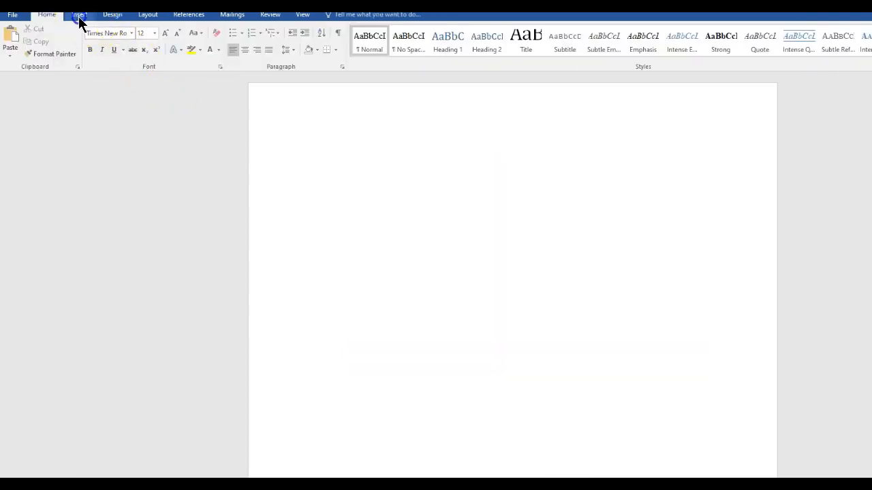
Step: Draw a large rectangle in the middle of the blank page
click(80, 15)
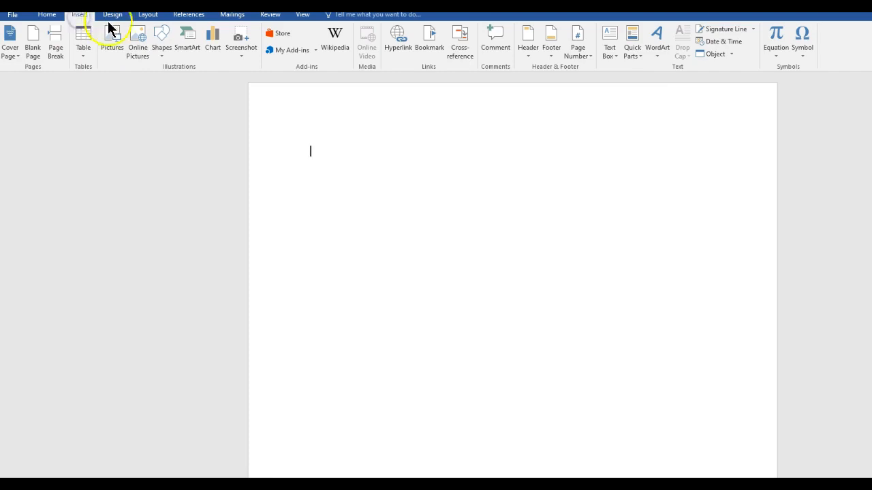
click(161, 32)
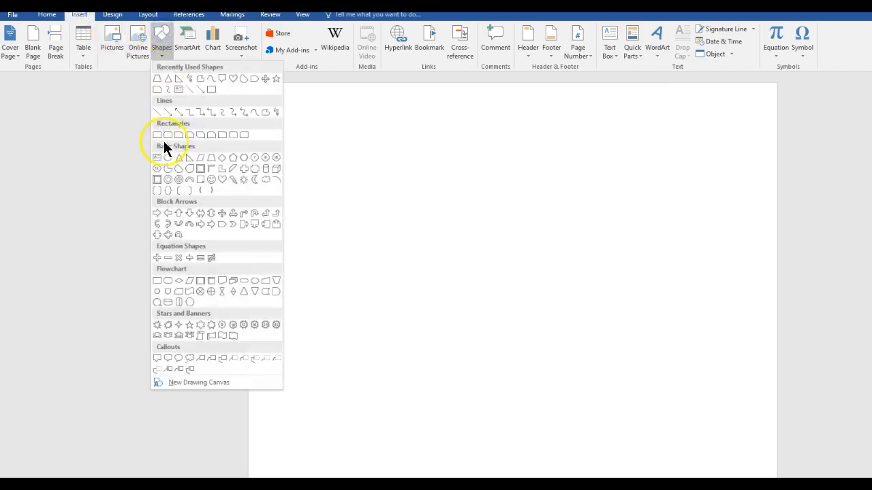
click(157, 139)
drag(373, 193, 628, 405)
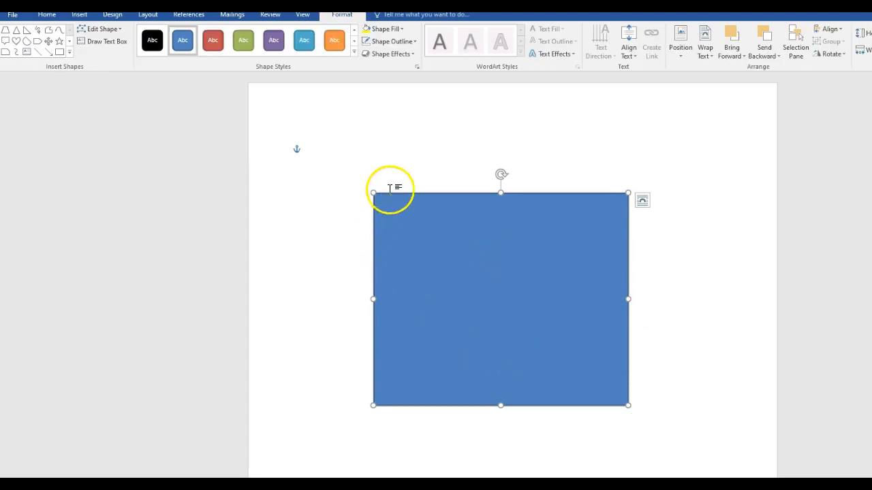
Step: Format the rectangle's outline as an 8.25 pt line in standard red
right_click(411, 223)
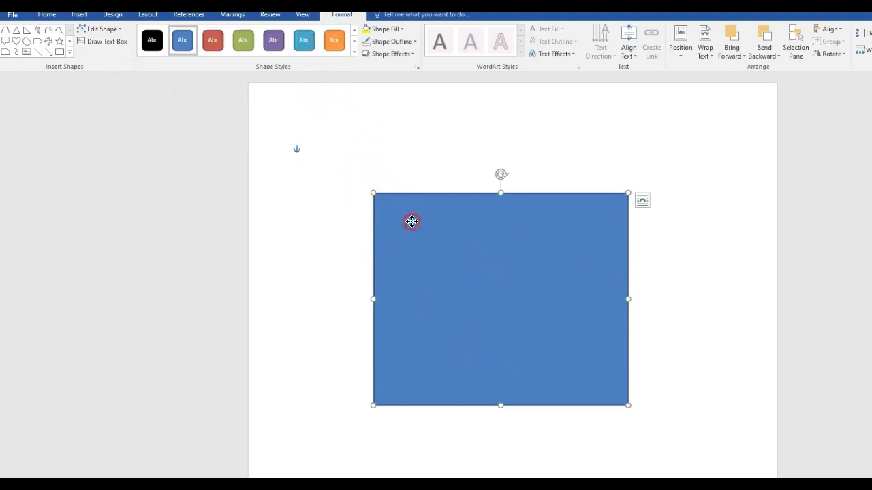
click(447, 419)
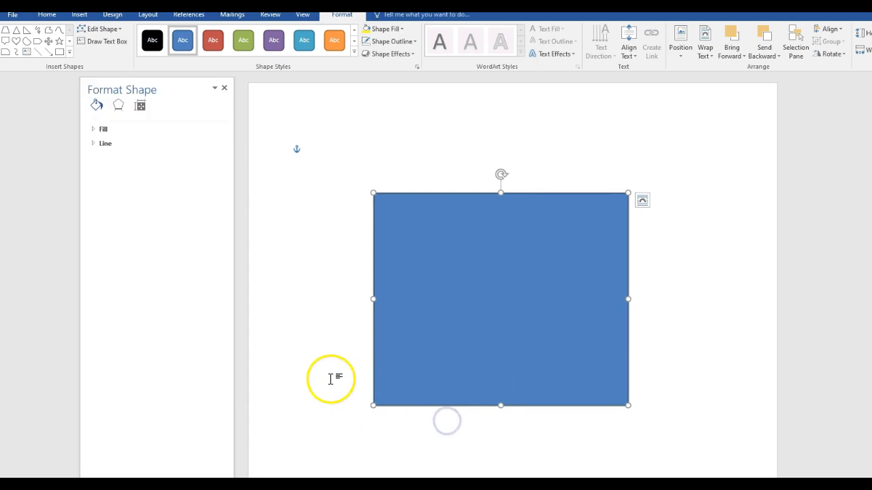
click(95, 143)
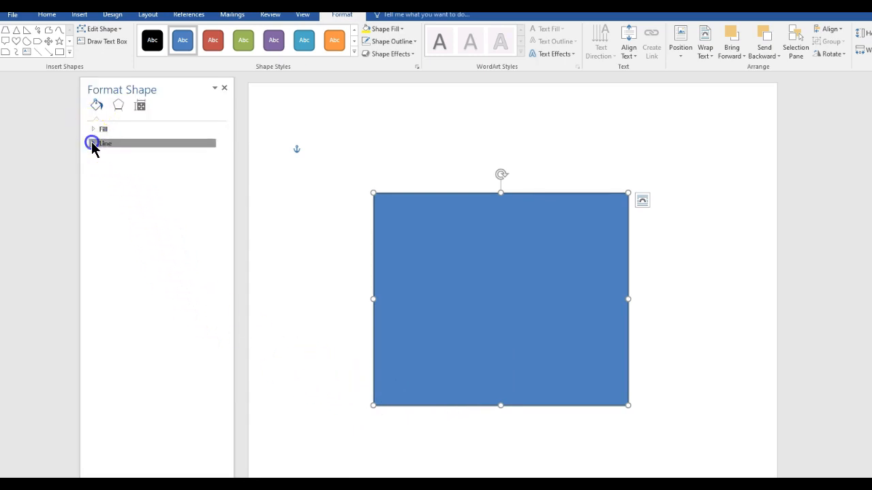
click(211, 232)
drag(211, 232, 211, 232)
click(205, 203)
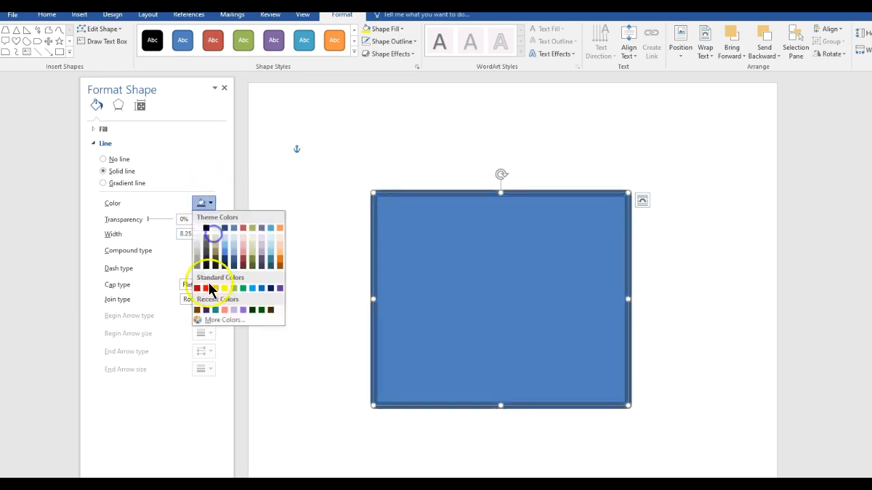
click(205, 289)
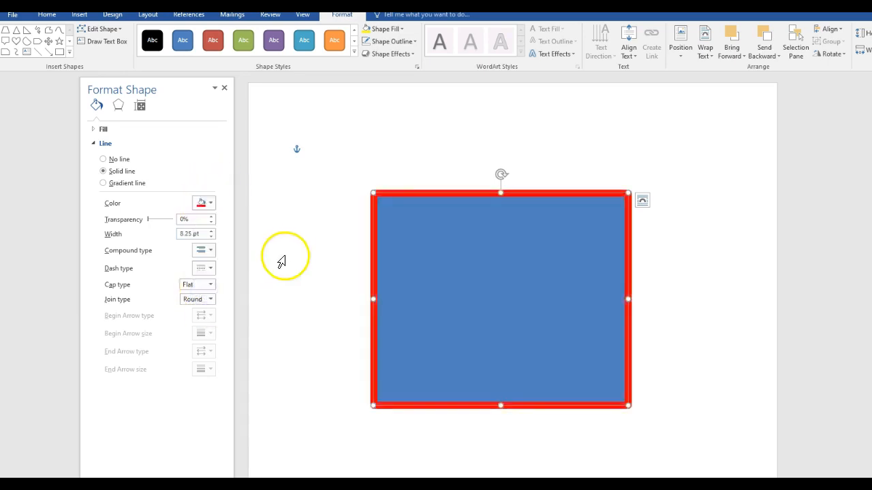
Step: Recolour the rectangle's outline with a custom, slightly darker red and deselect the shape
click(207, 206)
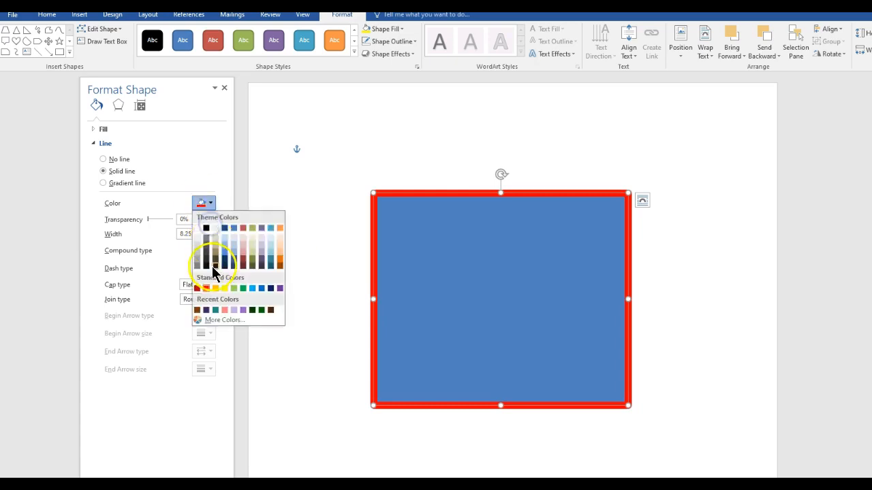
click(231, 321)
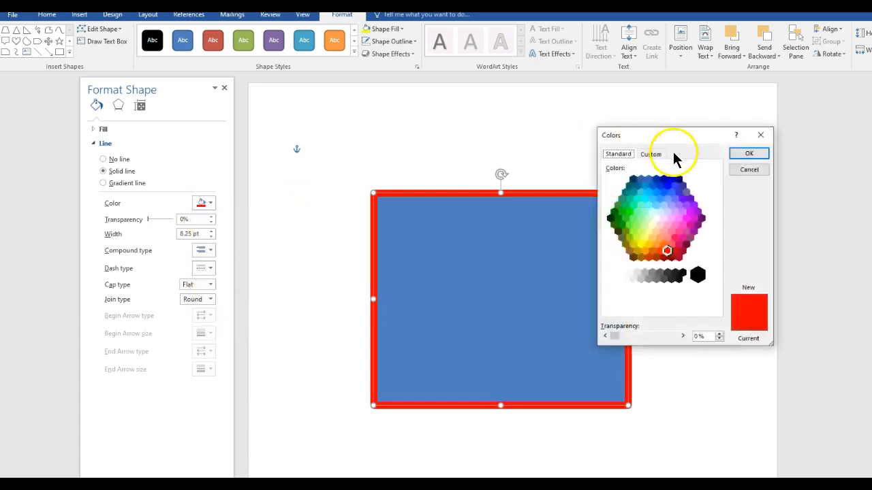
click(651, 154)
drag(716, 211, 715, 220)
click(748, 154)
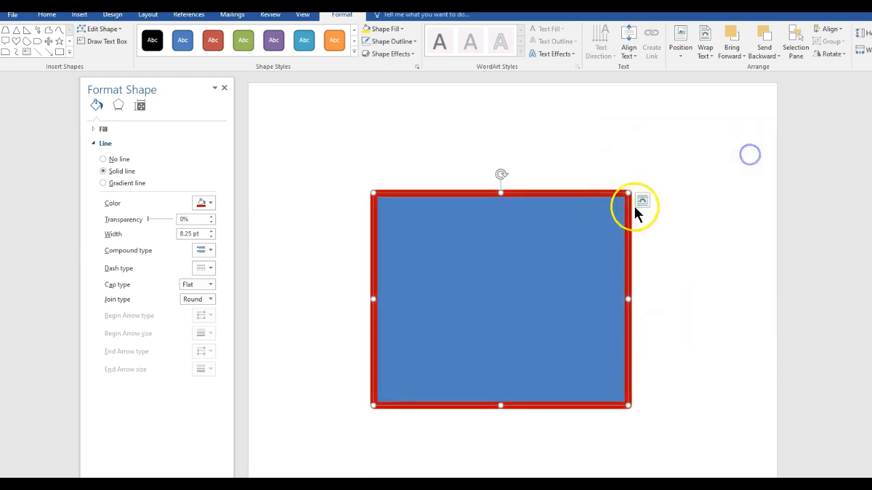
click(355, 207)
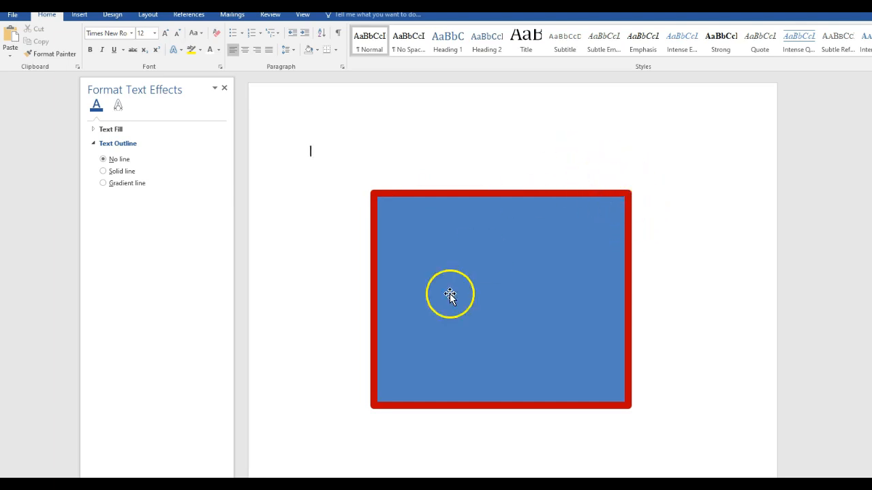
Step: Set the join type of the rectangle's outline to Bevel and deselect the shape to view its corners
click(488, 271)
click(398, 286)
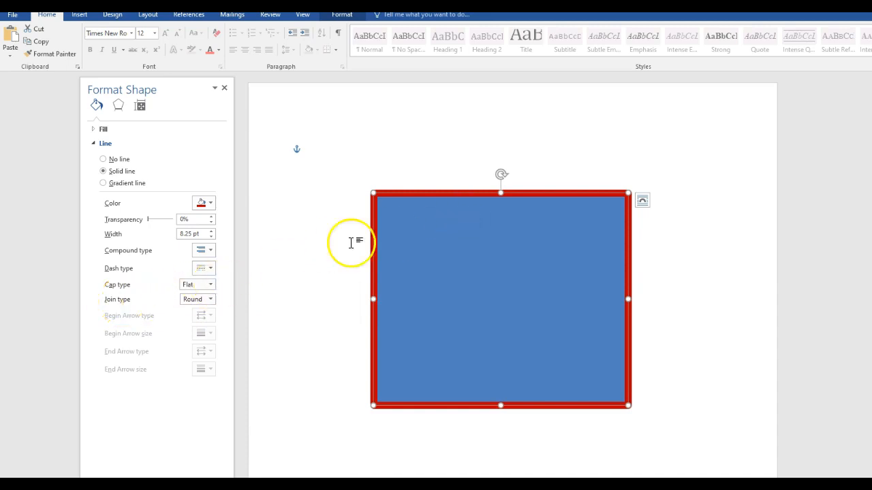
click(187, 300)
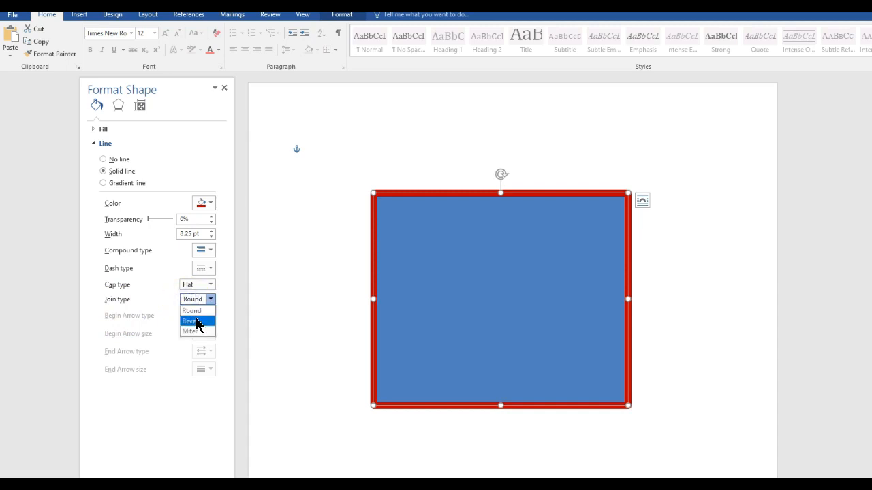
click(196, 321)
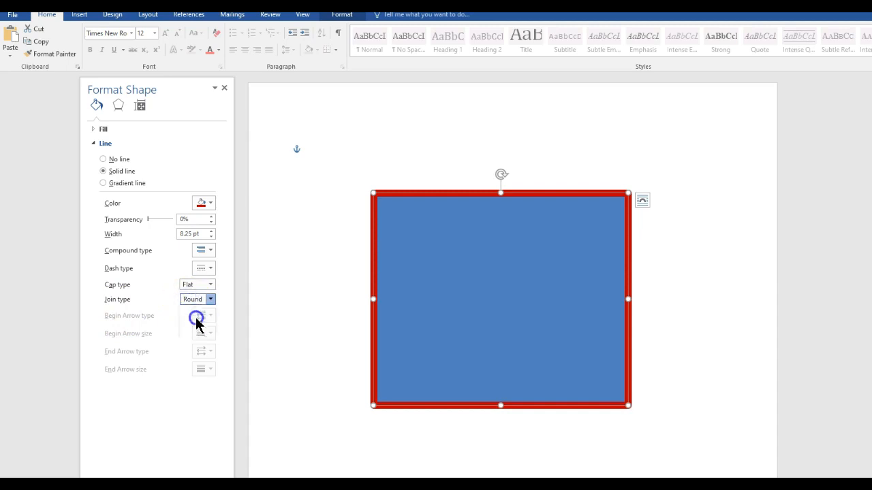
click(322, 225)
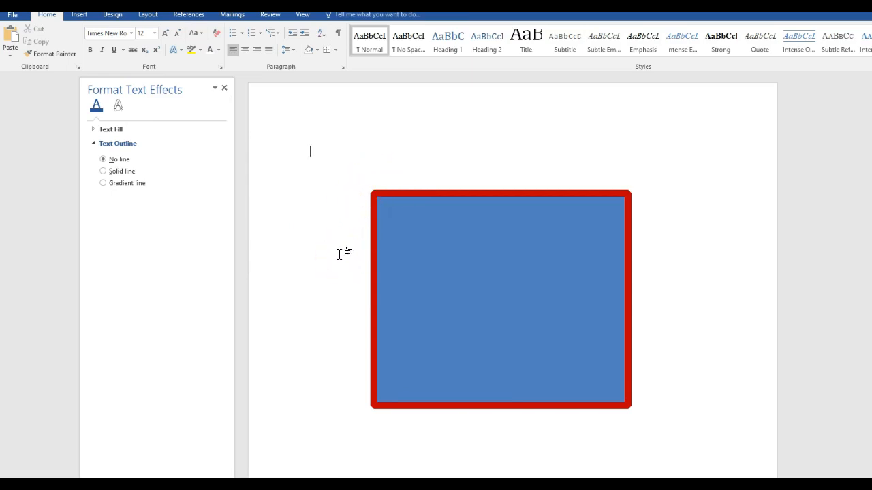
Step: Set the join type of the rectangle's outline to Miter and deselect the shape
click(392, 218)
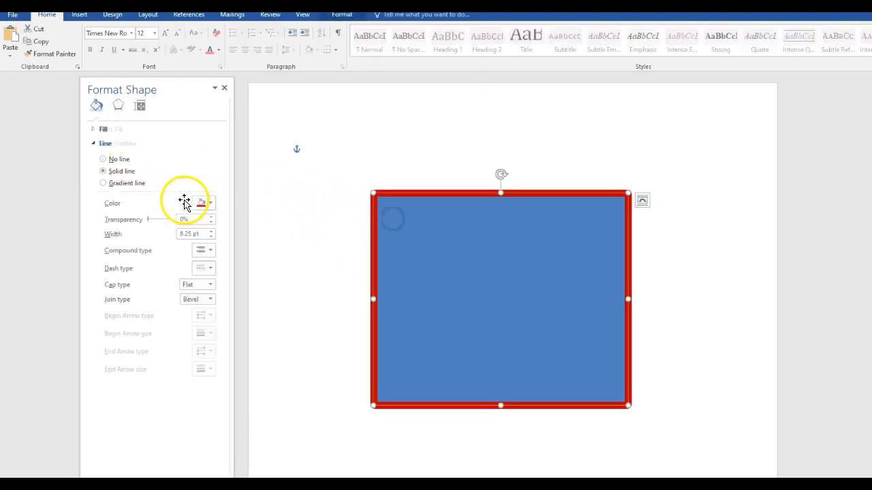
click(207, 300)
click(197, 330)
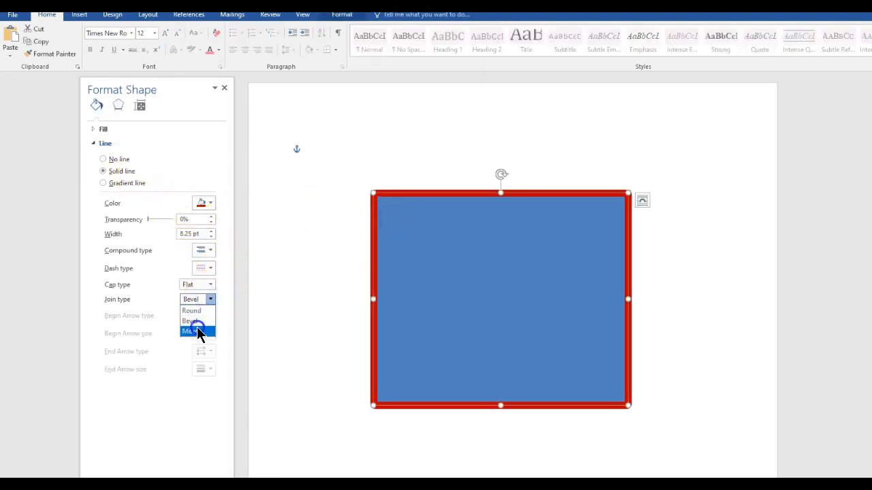
click(341, 241)
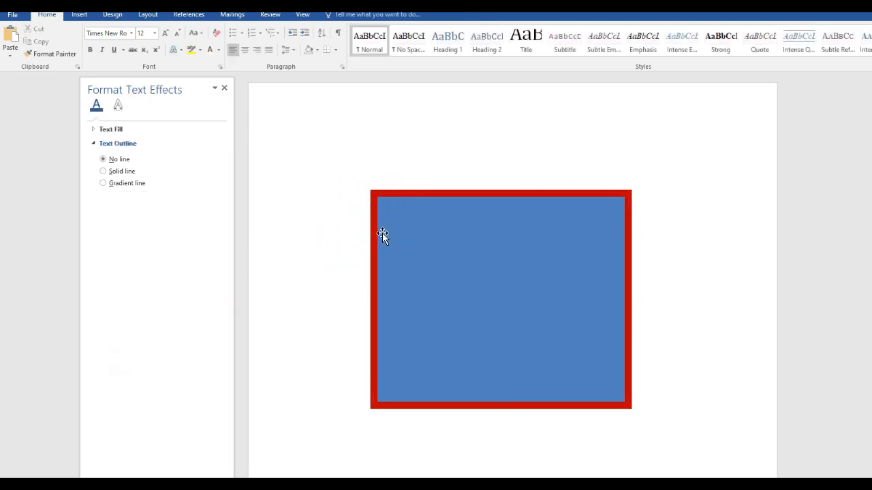
Step: Select the rectangle and recolour its outline in a medium gray theme colour
drag(425, 242, 390, 203)
click(627, 403)
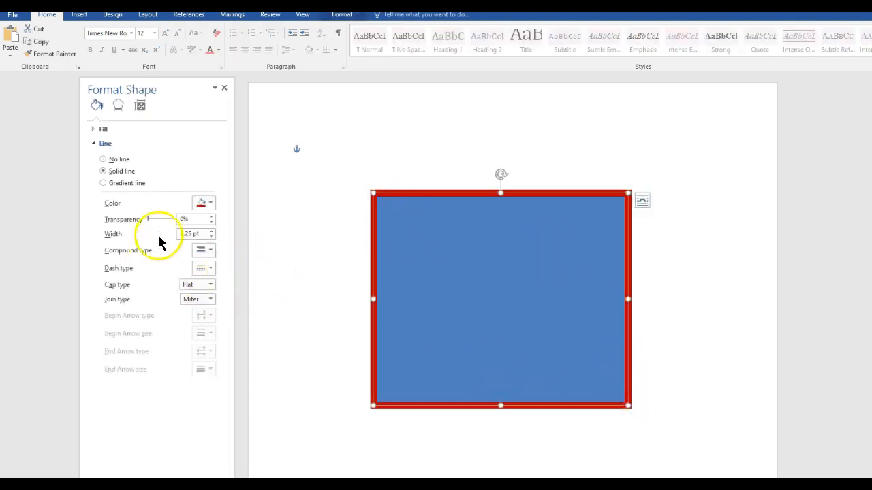
click(201, 204)
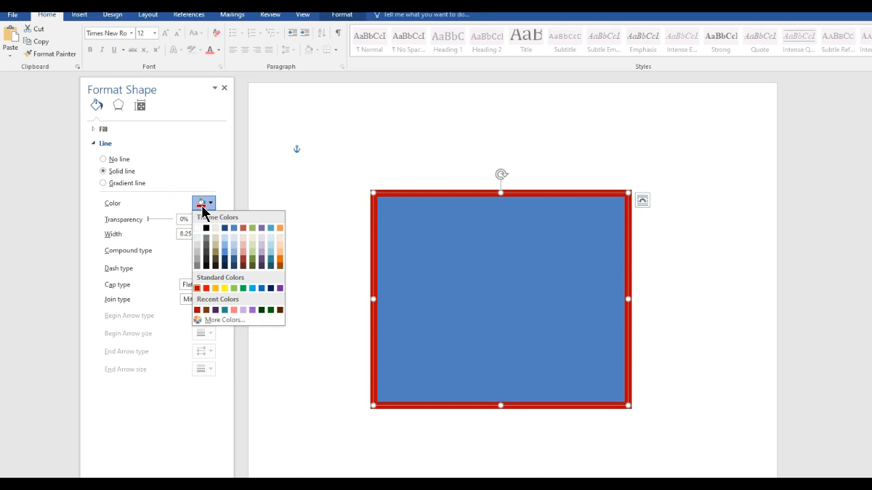
click(197, 256)
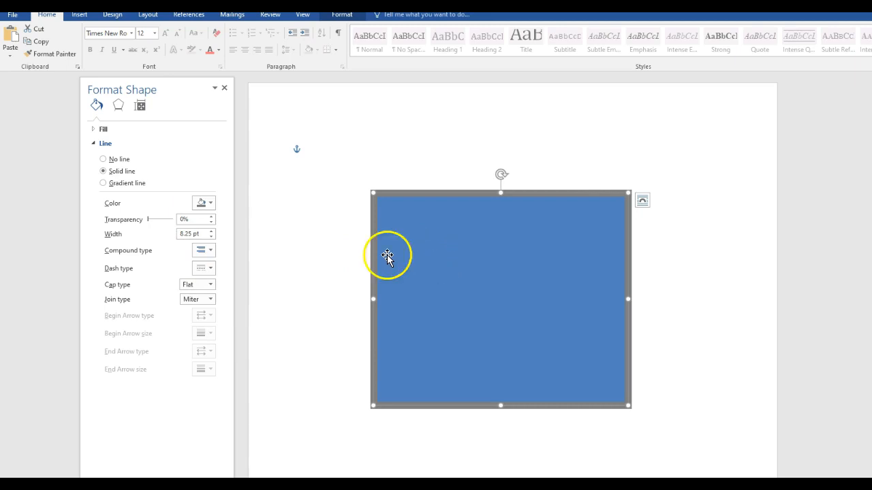
Step: Apply a gradient fill to the rectangle and remove the surplus gradient stops until only two are left
click(96, 133)
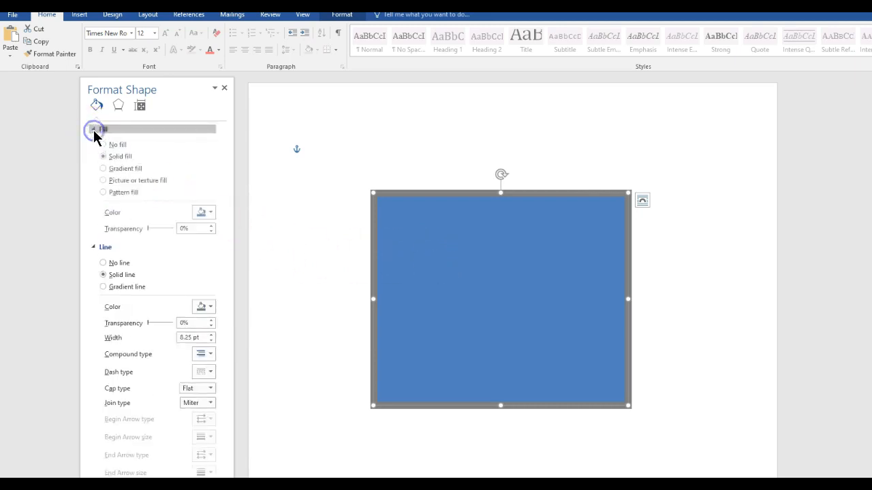
click(108, 169)
click(113, 289)
click(207, 292)
click(207, 291)
click(207, 291)
click(207, 292)
click(207, 291)
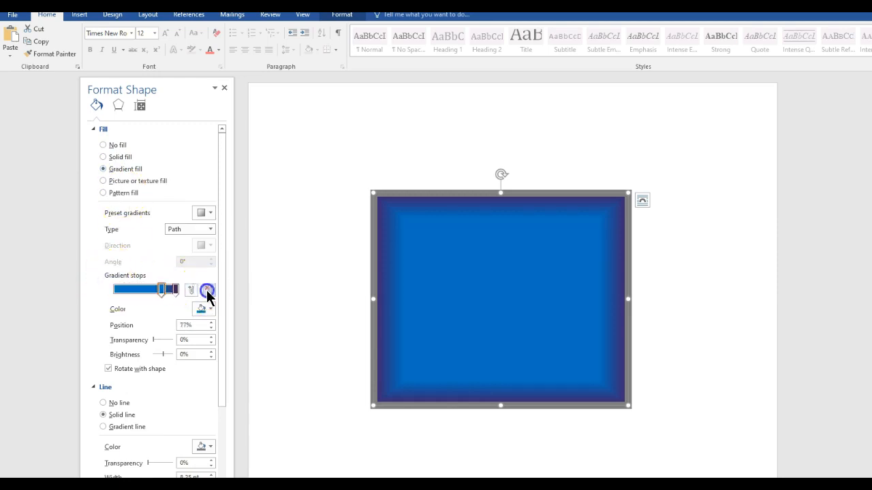
Step: Move the blue gradient stop to position 0% and recolour it light blue
drag(161, 290, 112, 291)
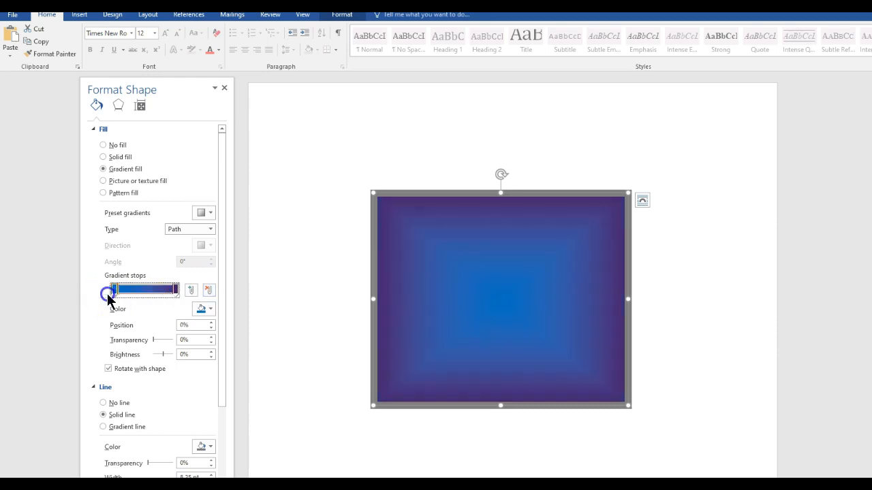
click(206, 310)
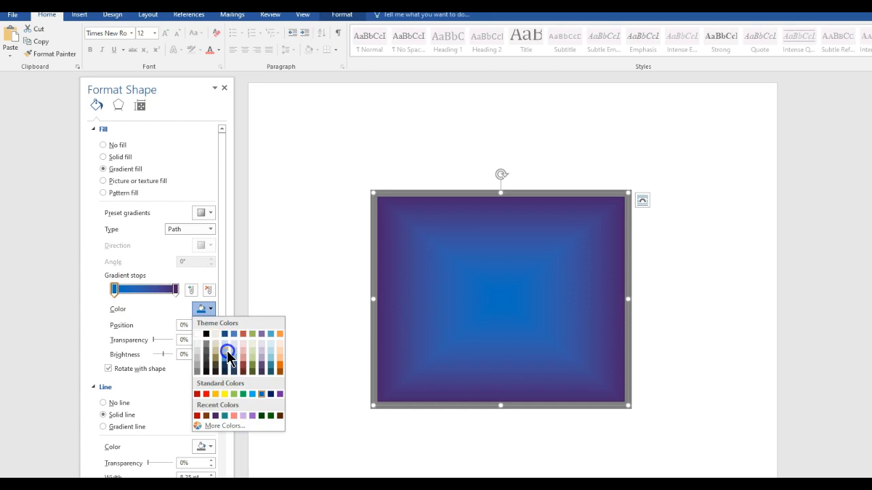
click(228, 352)
Step: Move the purple gradient stop to 49% and add a light blue stop at 96%
drag(175, 289, 143, 294)
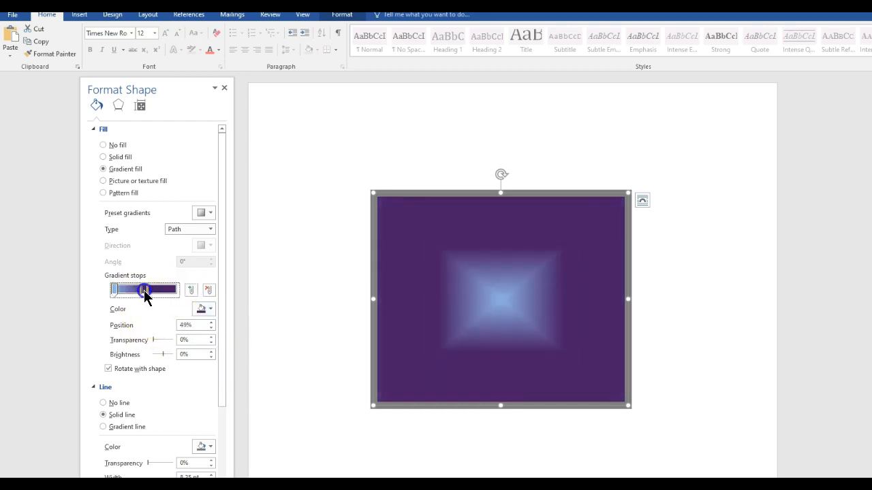
click(205, 309)
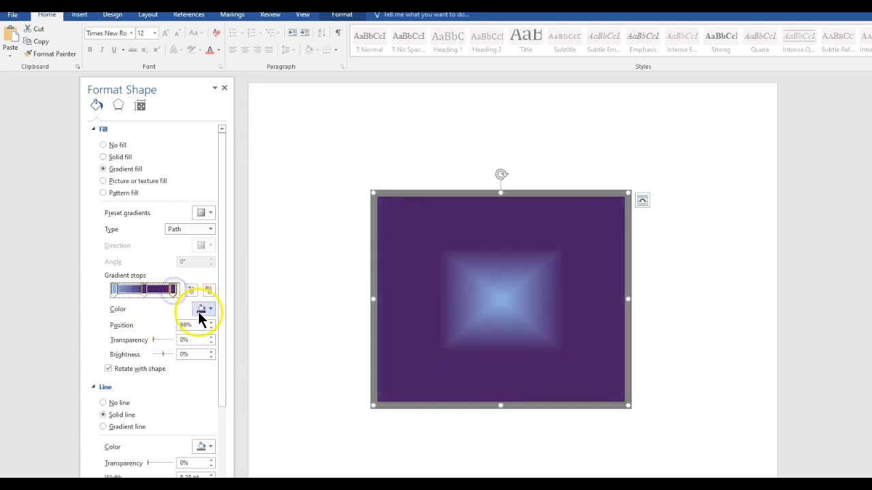
click(225, 350)
Step: Recolour the middle gradient stop white
click(143, 290)
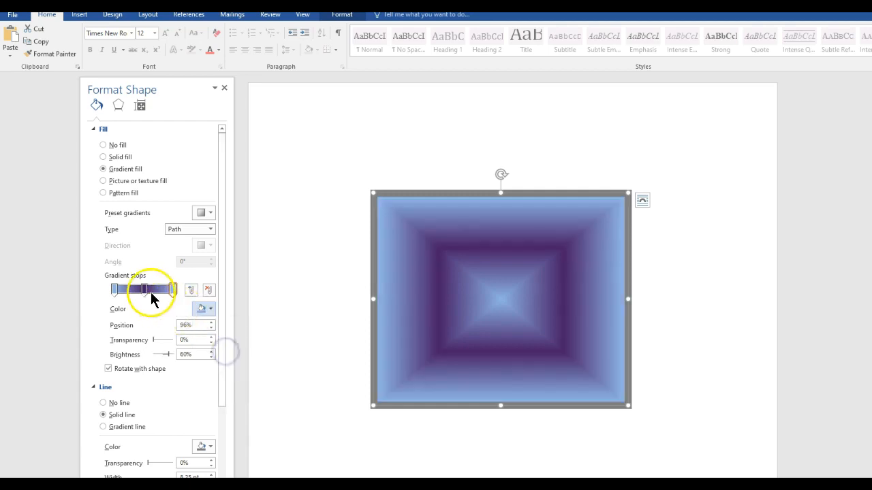
click(205, 309)
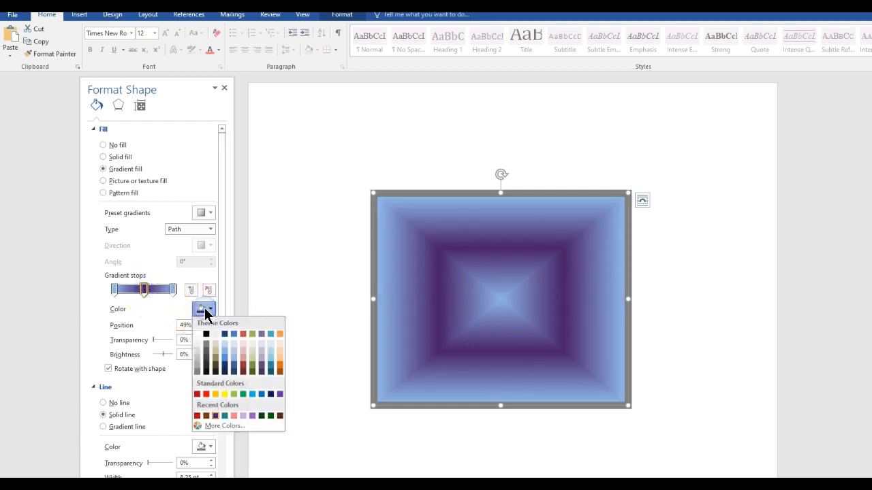
click(198, 334)
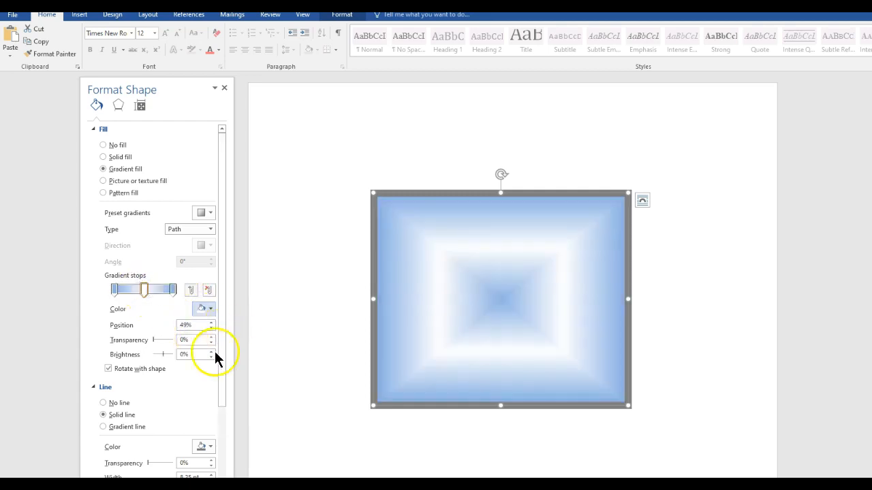
Step: Change the gradient type to Linear with a diagonal direction at a 225° angle
click(187, 229)
click(182, 241)
click(205, 245)
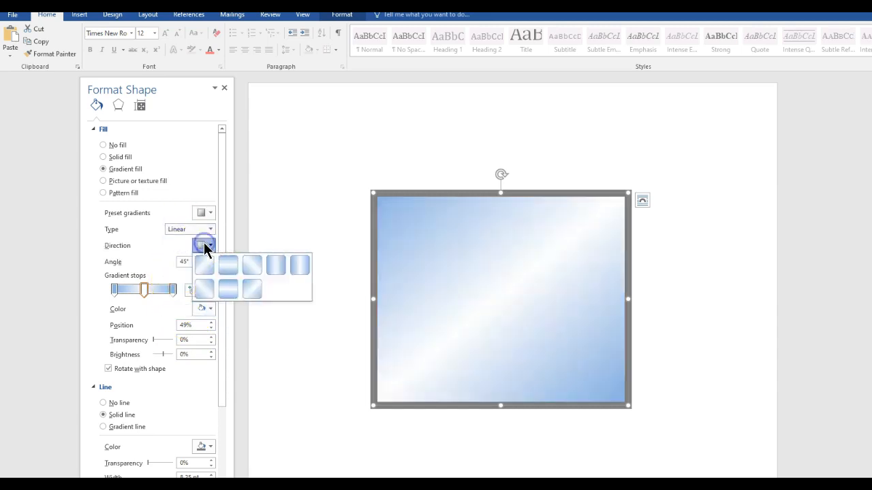
click(245, 293)
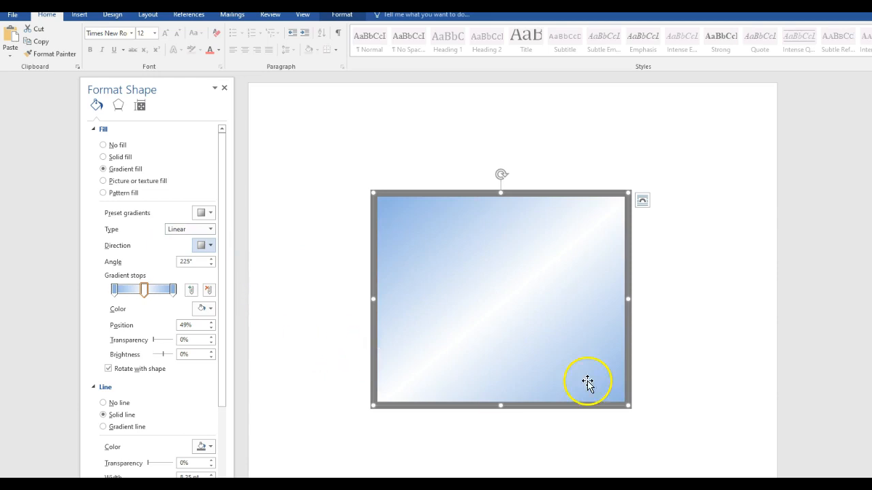
Step: Reselect the gradient rectangle and shrink it toward its upper-left corner to about three quarters of its size
click(696, 352)
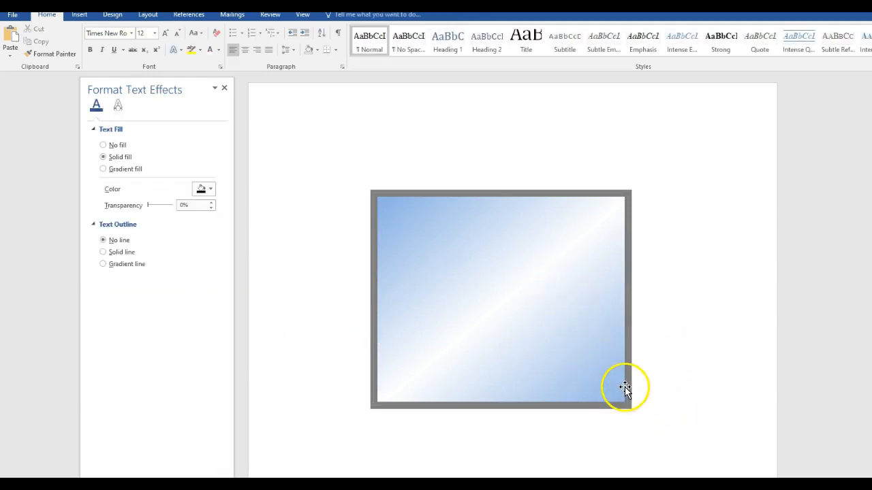
click(626, 384)
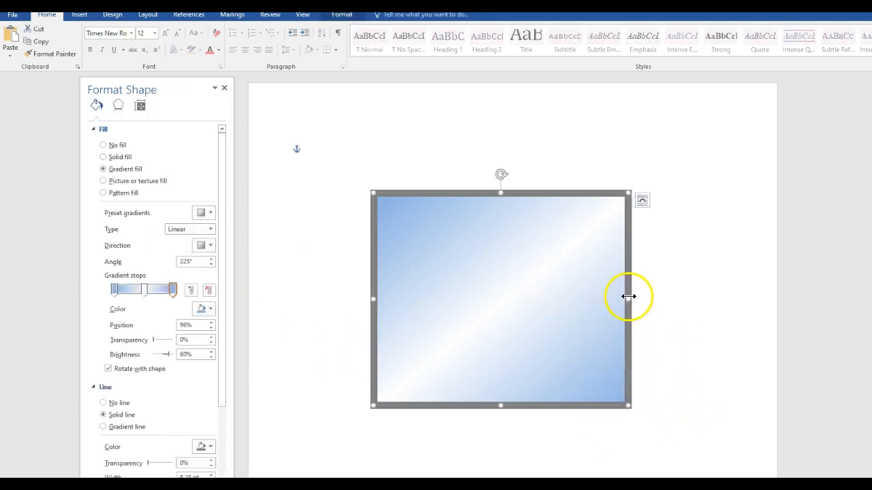
drag(627, 404, 561, 348)
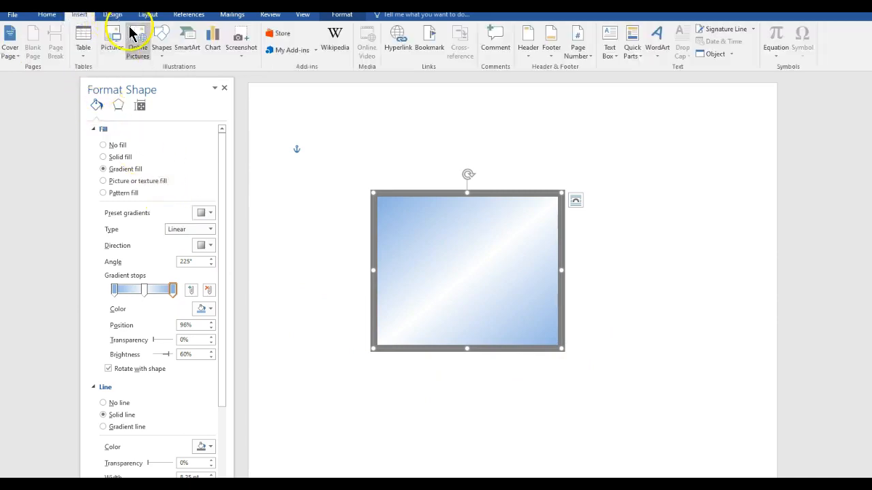
Step: Draw a tall, narrow rectangle along the gradient rectangle's left edge, matching its height
click(160, 41)
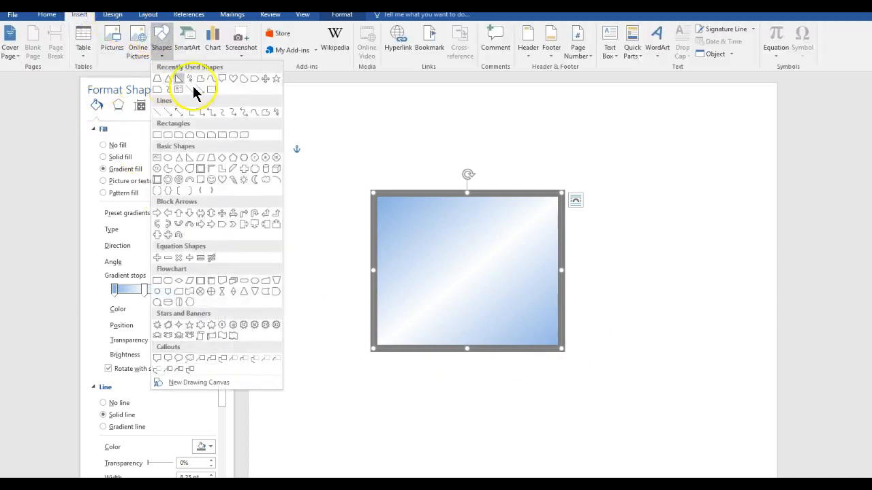
click(213, 91)
drag(318, 191, 368, 350)
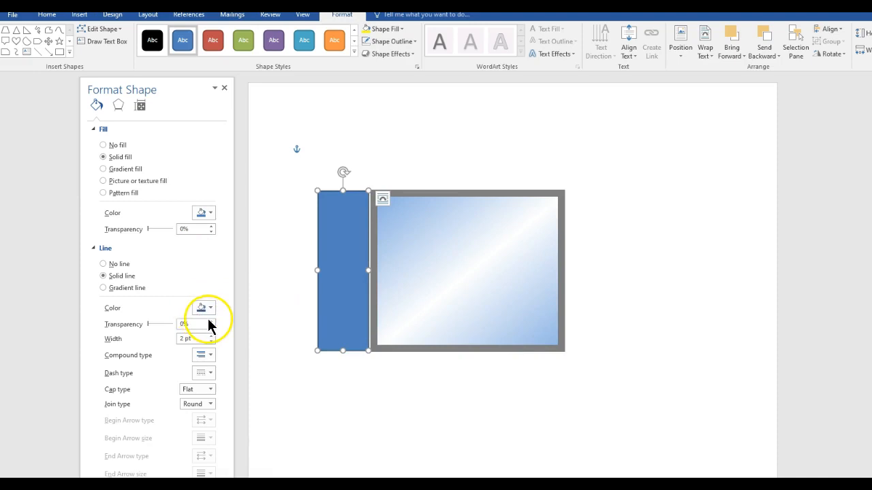
Step: Format the narrow rectangle's outline as a 6 pt line with a Miter join in standard dark blue
click(211, 336)
click(211, 336)
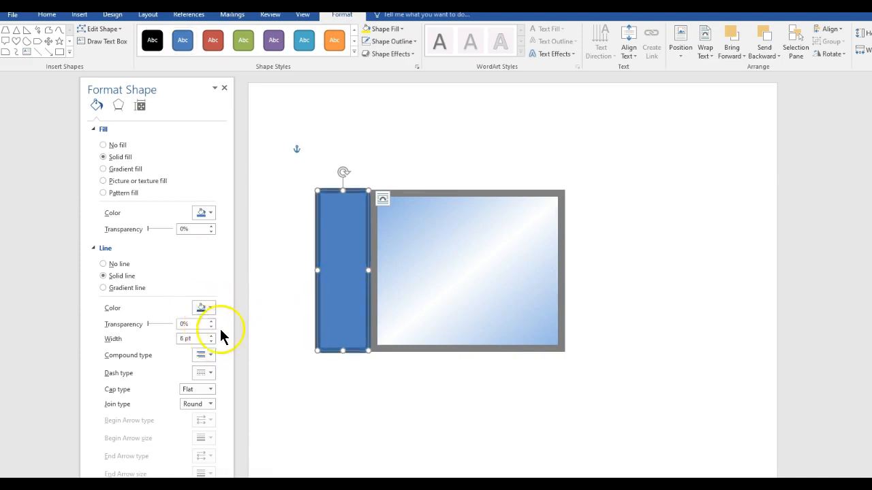
click(208, 405)
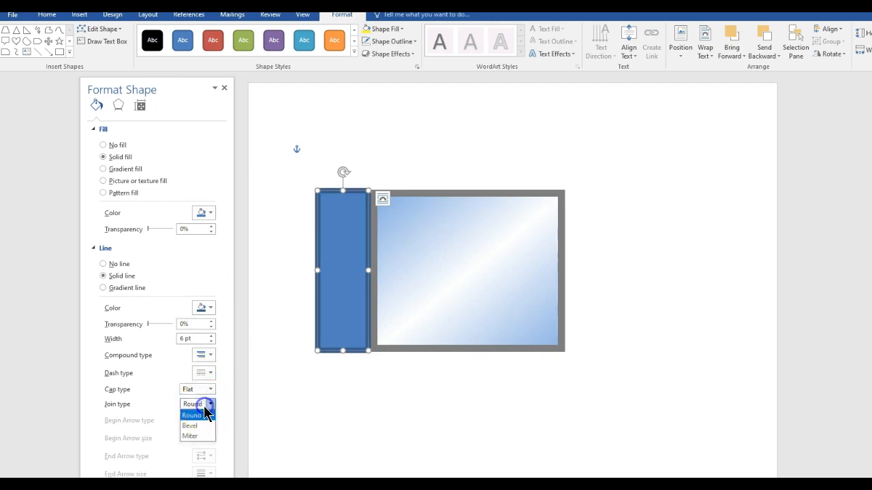
click(199, 436)
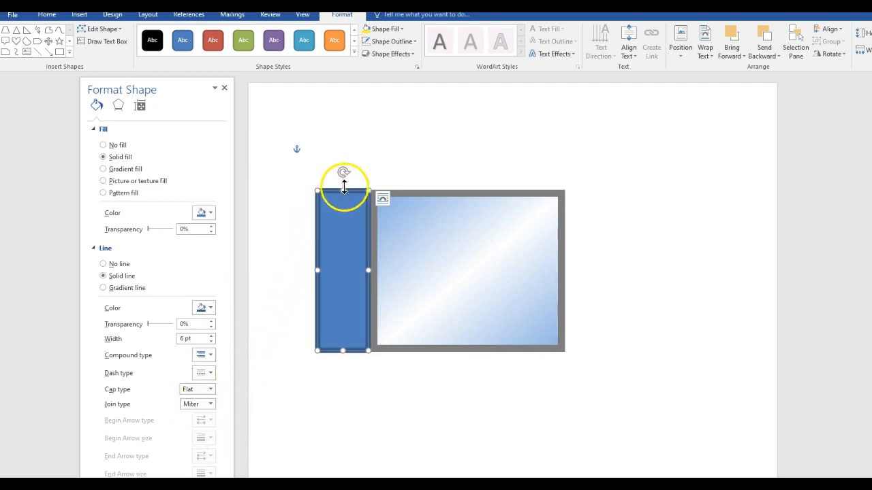
click(209, 310)
click(209, 311)
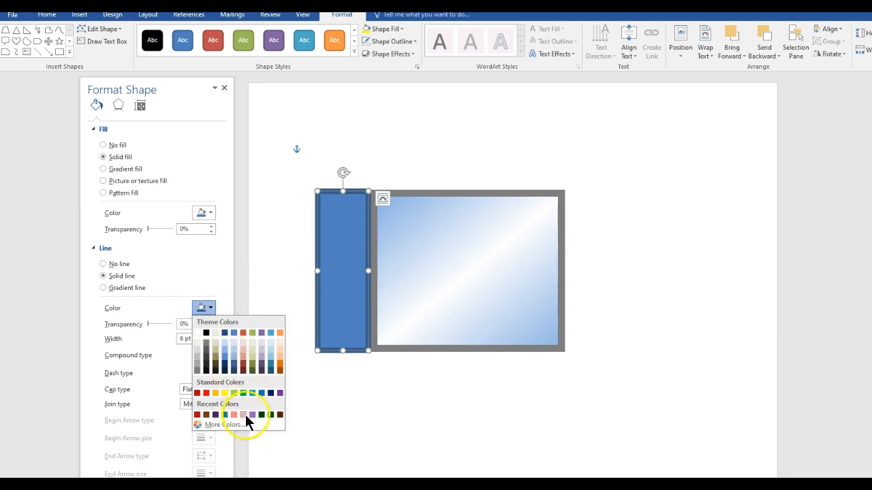
click(270, 394)
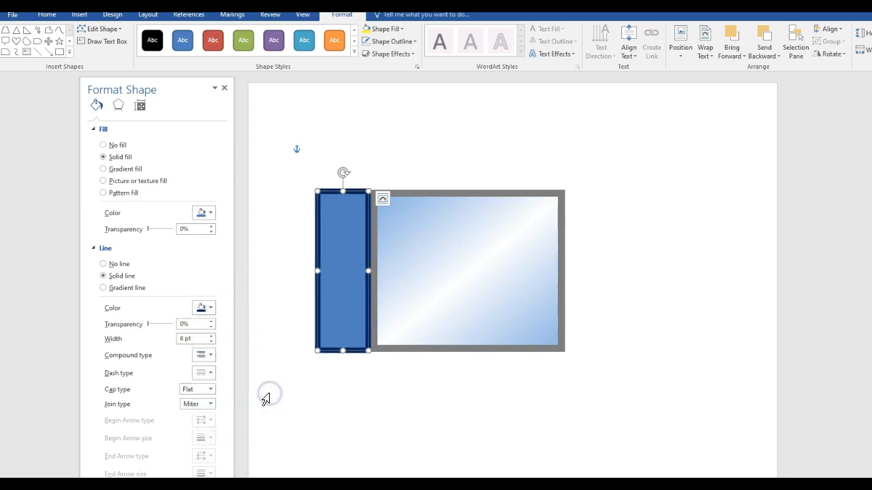
Step: Give the narrow rectangle a pattern fill of thick horizontal stripes with a standard dark blue foreground
click(124, 194)
click(204, 343)
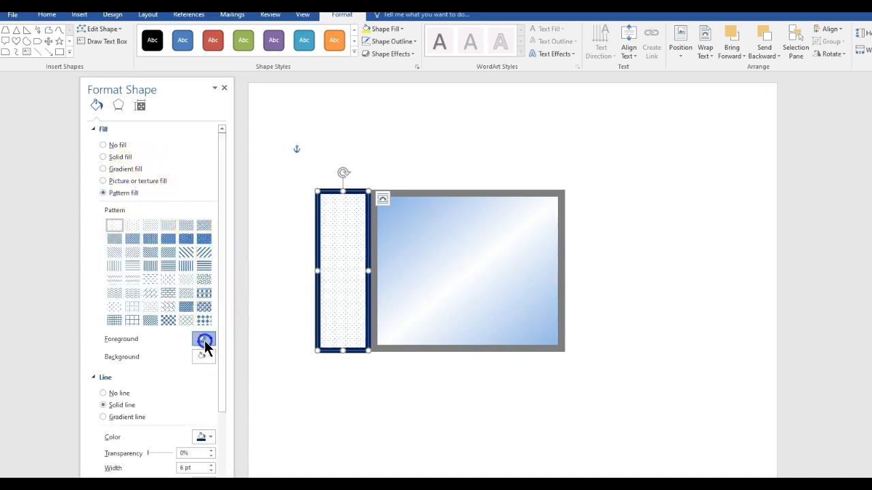
click(273, 424)
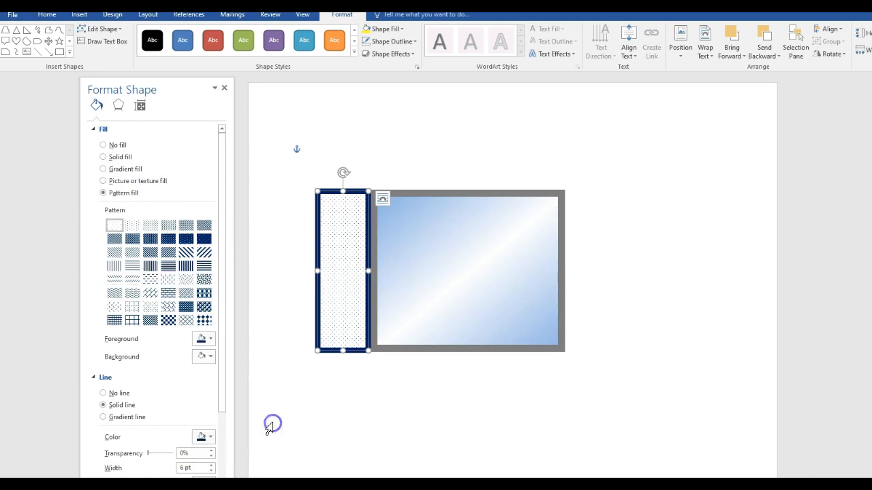
click(204, 266)
Step: Set the stripe pattern's background to a slightly lighter custom blue, RGB 0, 56, 168
click(205, 356)
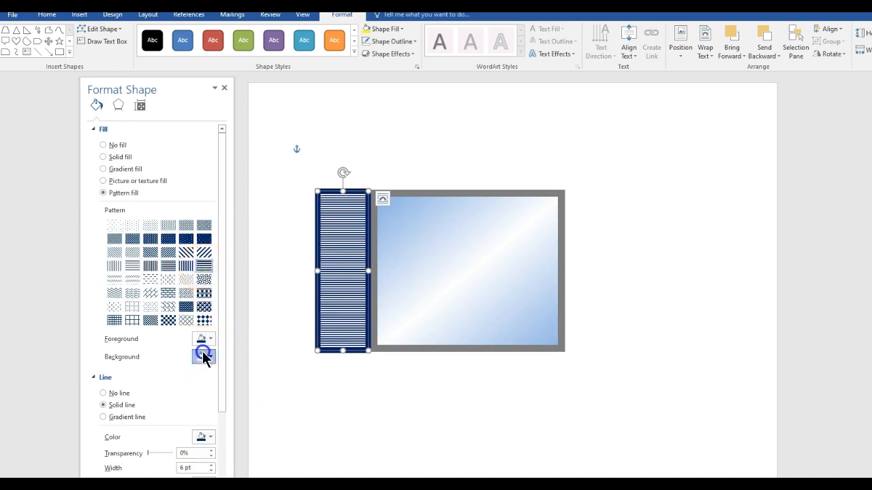
click(270, 443)
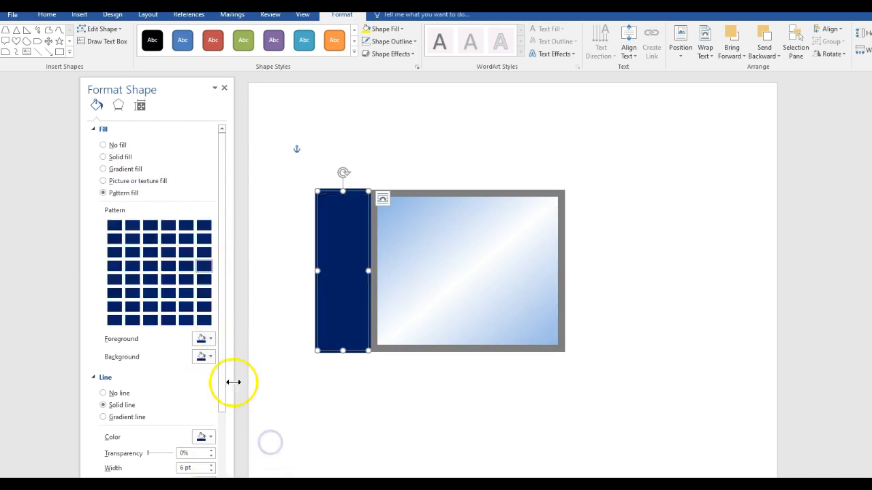
click(205, 356)
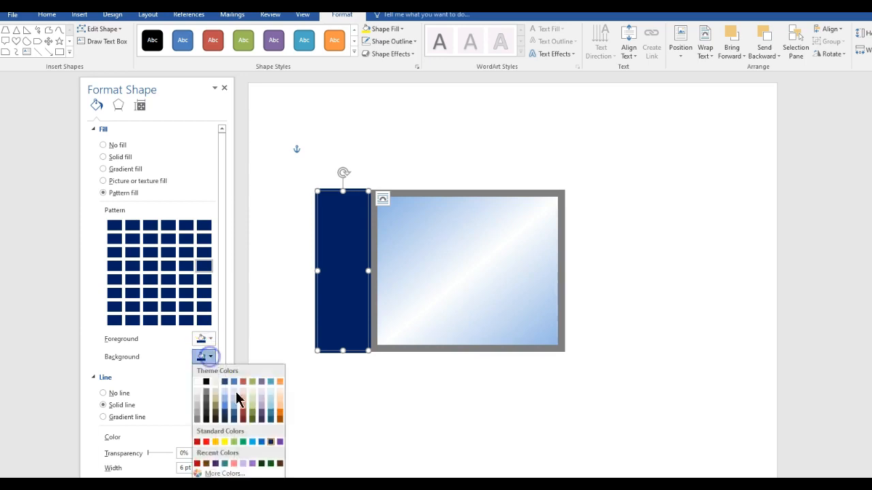
click(225, 473)
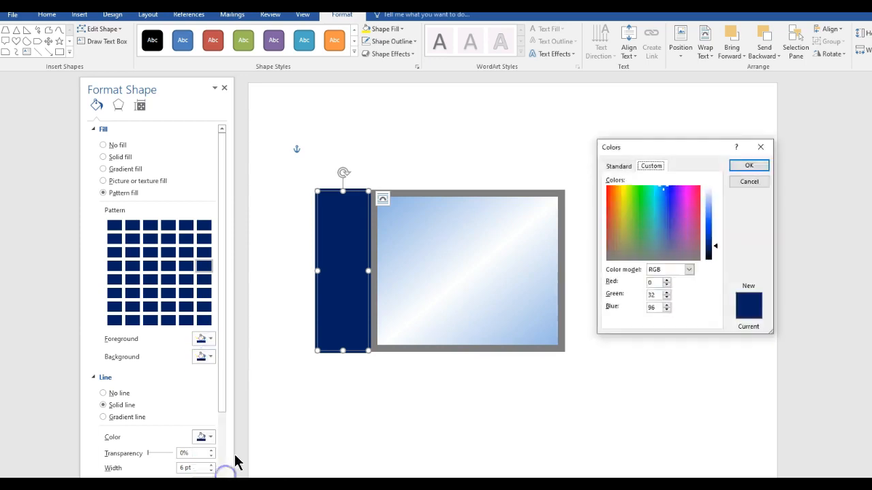
click(717, 243)
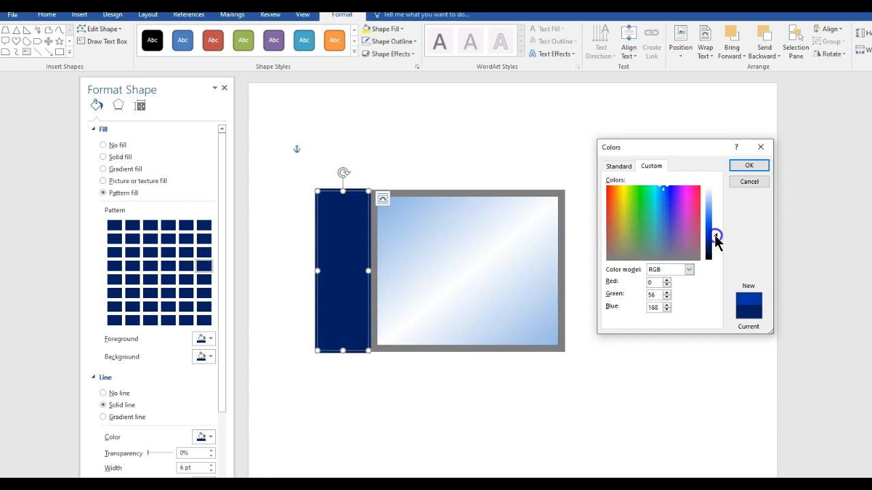
click(742, 165)
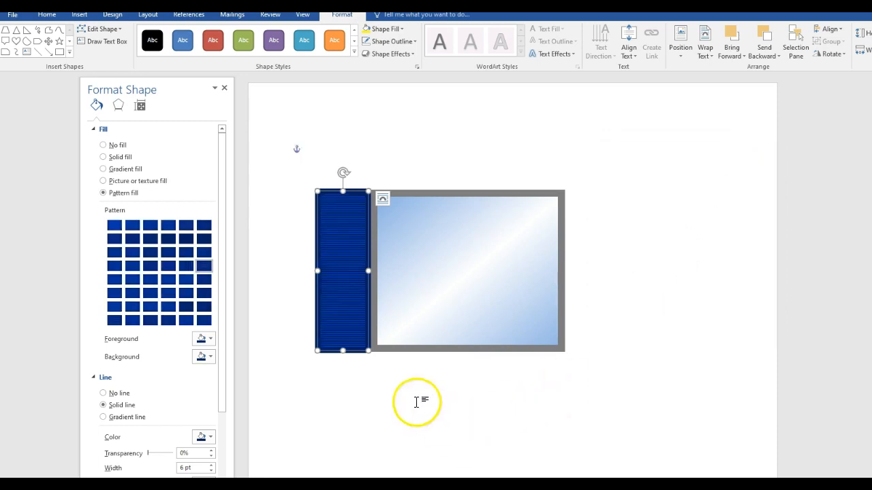
click(379, 397)
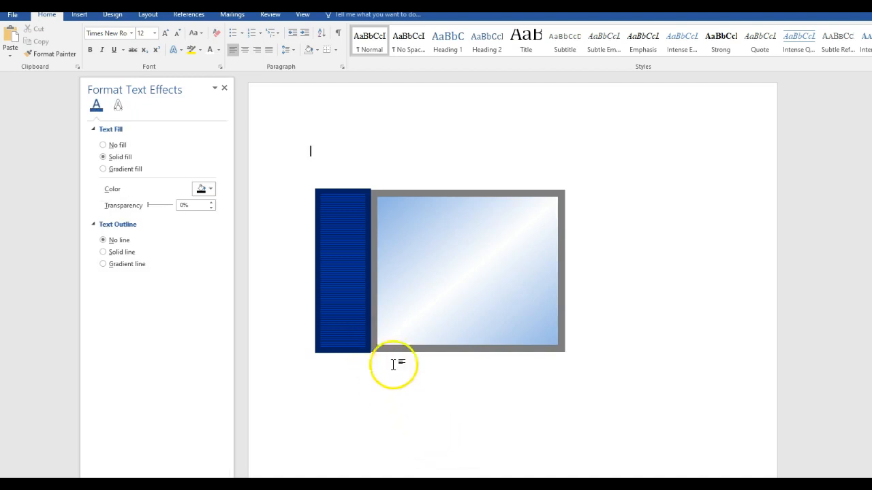
Step: Duplicate the striped narrow rectangle and place the copy against the gradient rectangle's right edge
click(347, 302)
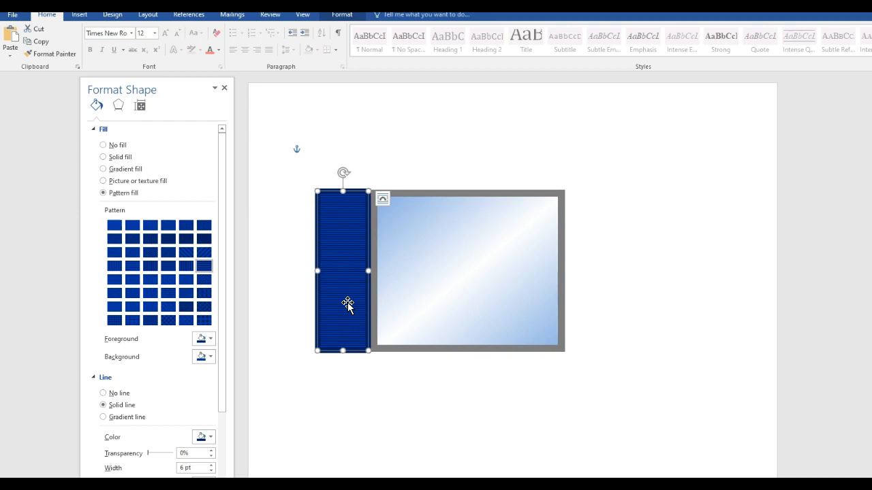
key(ctrl+v)
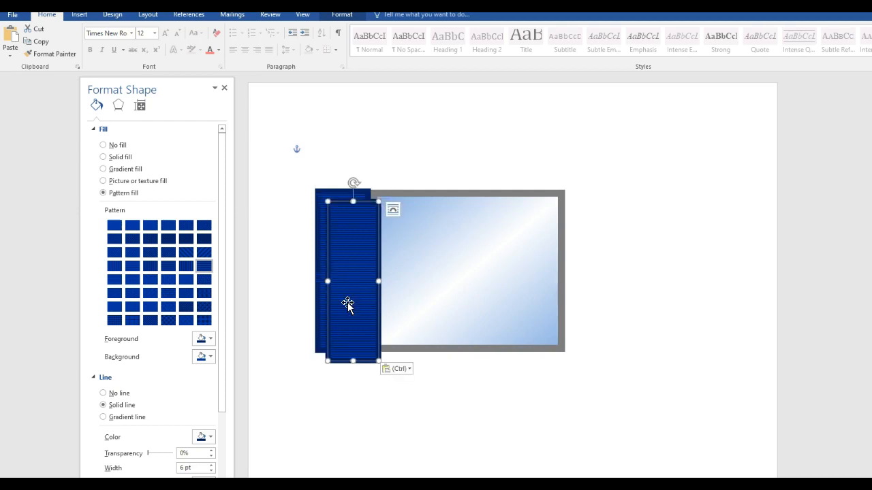
drag(348, 305, 588, 292)
click(516, 452)
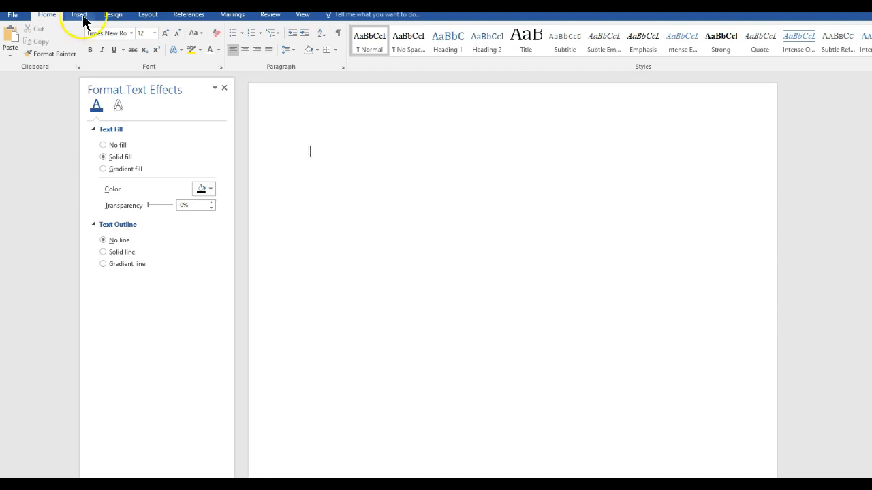
Step: Draw a wide text box in the upper part of the blank page and enter "I can type anything I want! WOW!"
click(79, 15)
click(169, 27)
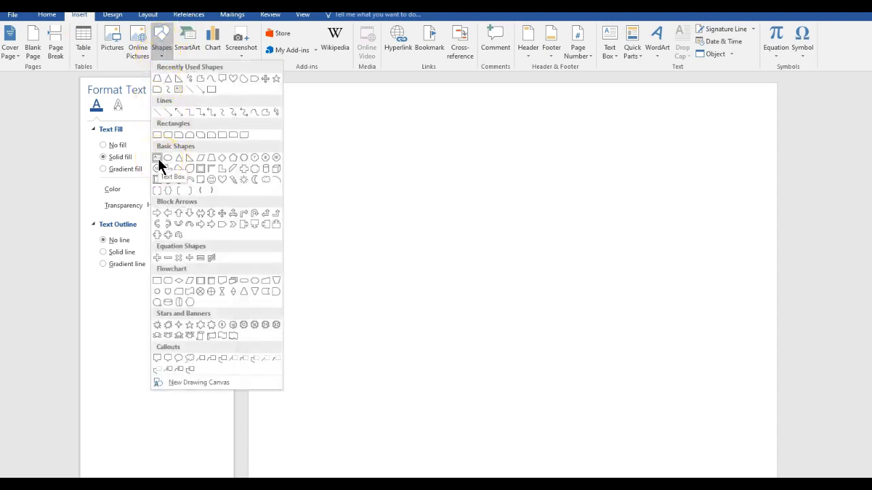
click(158, 158)
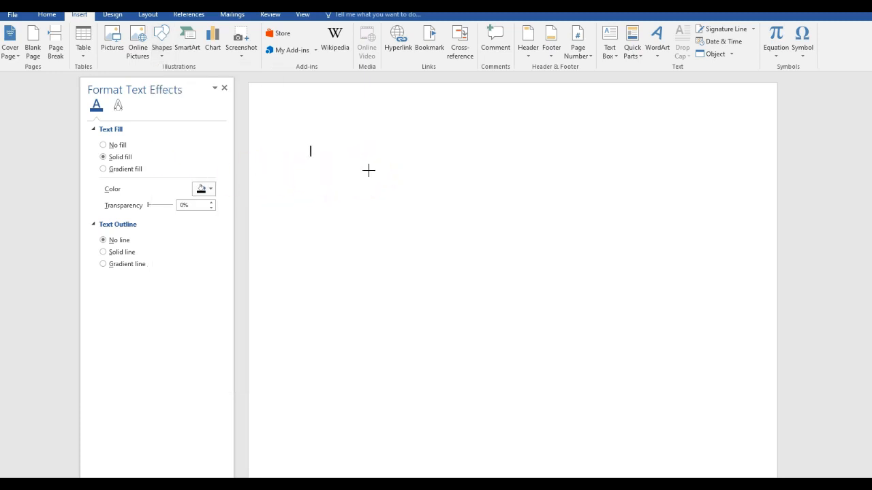
drag(368, 170, 631, 302)
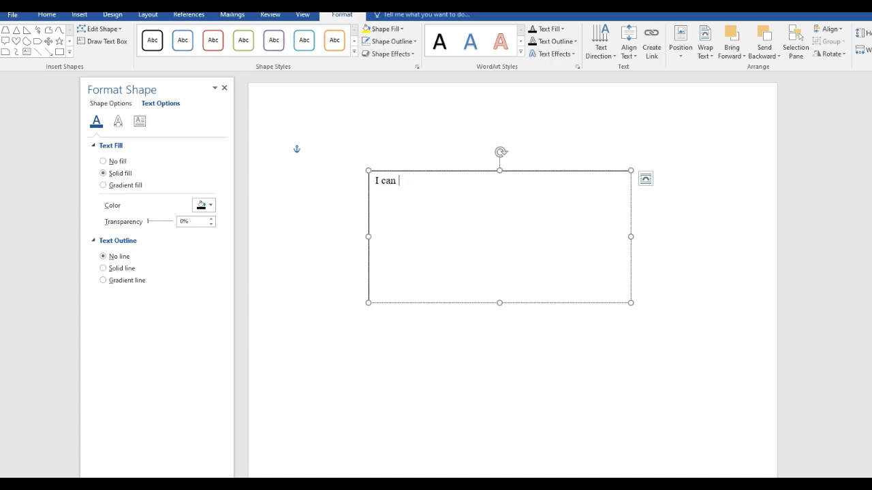
text(I can type)
scroll(512, 273, down, 1)
text(anything I want! WOW!)
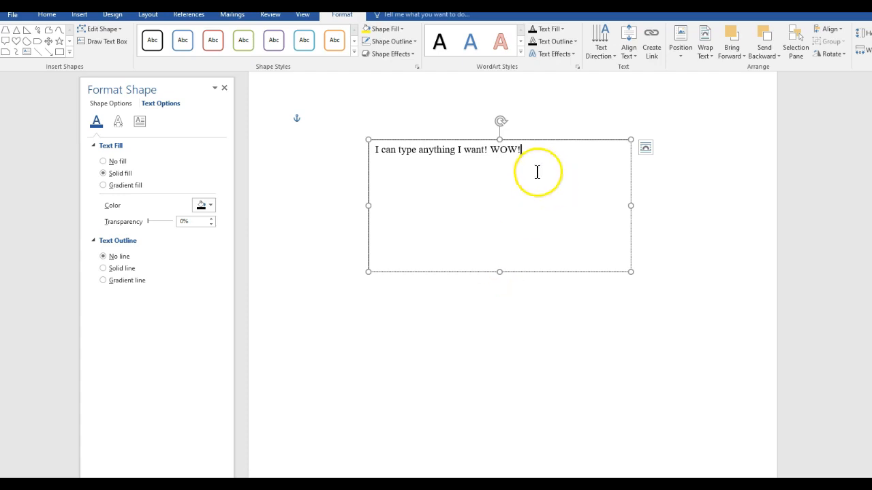
Step: Format all the text in the text box in the EvilGenius BB font at size 36
drag(525, 150, 366, 141)
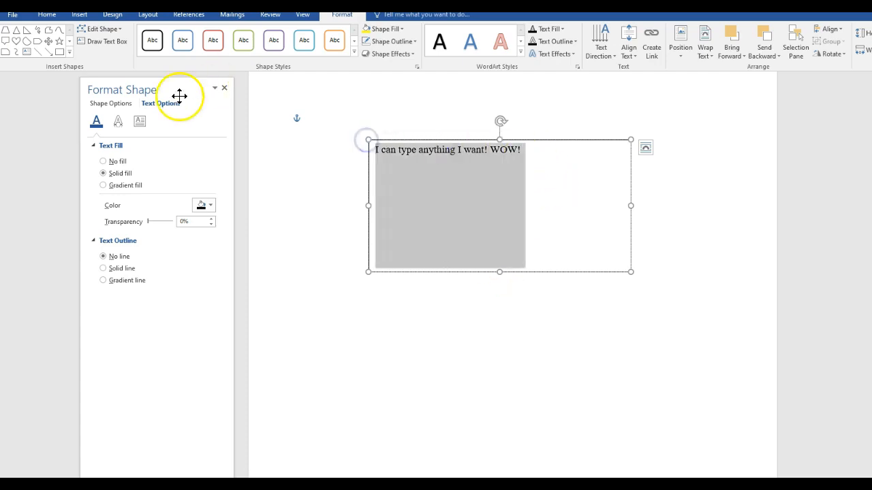
click(45, 15)
click(131, 29)
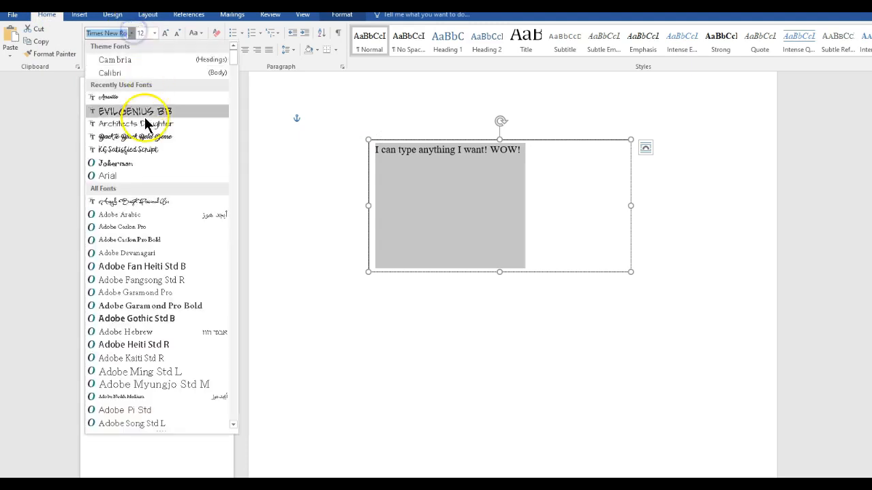
click(143, 112)
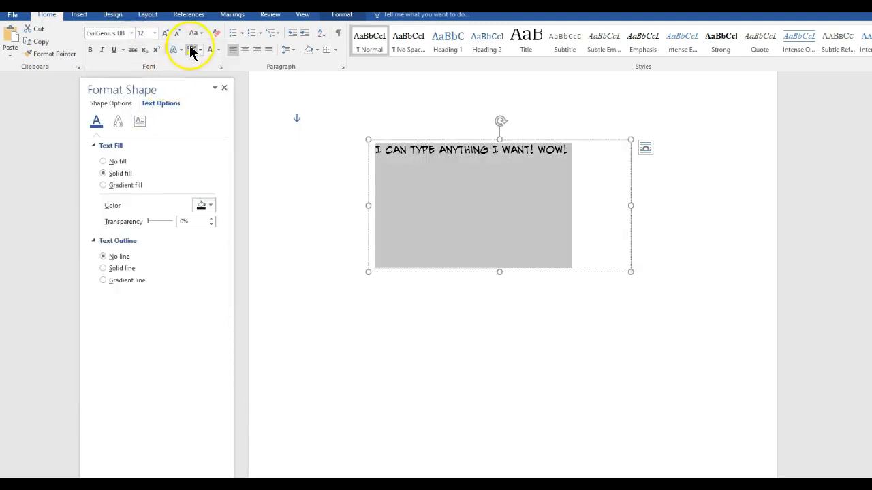
click(155, 33)
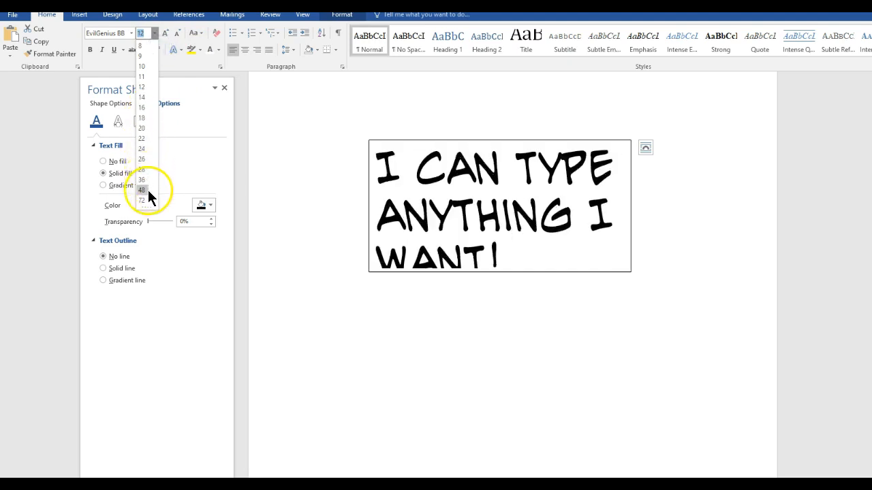
click(144, 179)
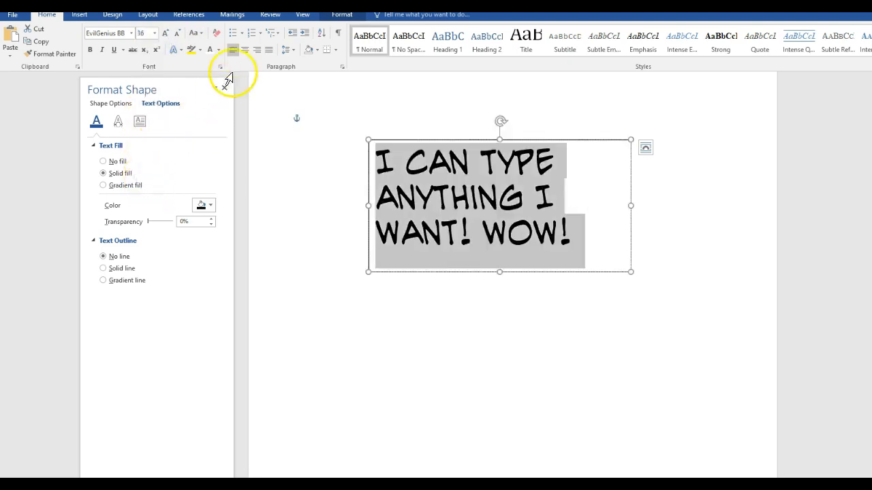
Step: Center the text in the text box and colour it red
click(246, 51)
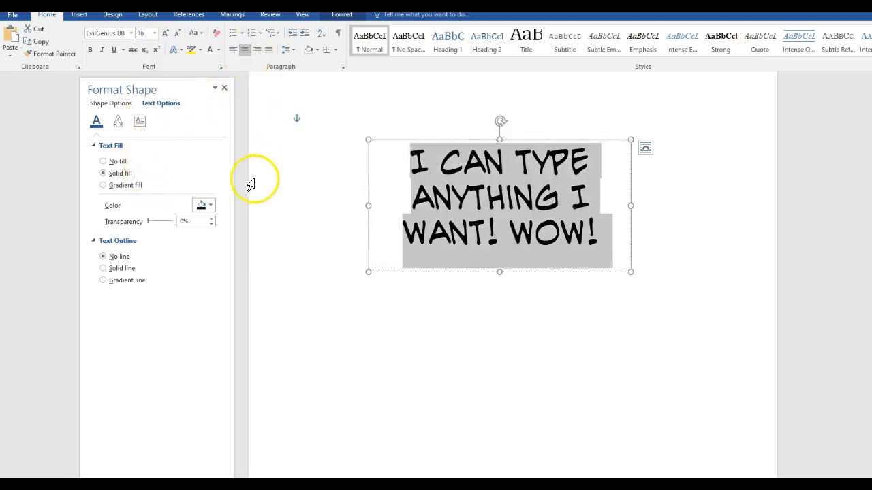
click(218, 51)
click(217, 145)
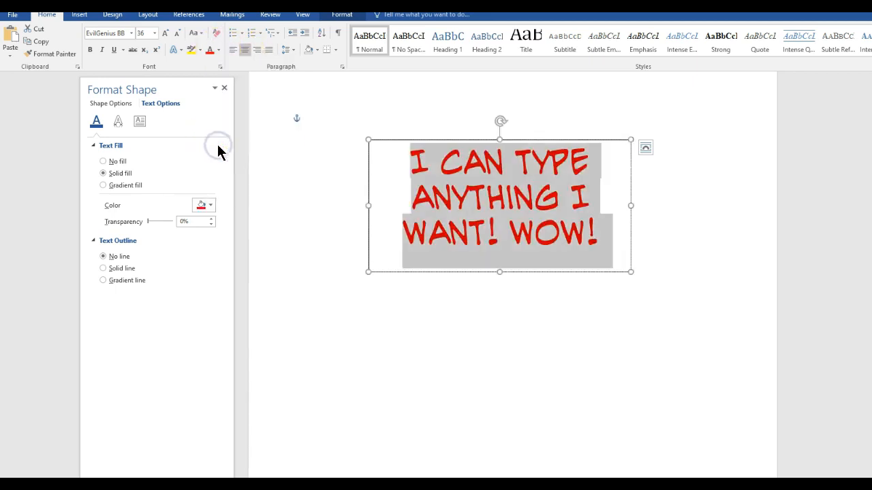
Step: Select the text box itself and give it a solid yellow fill
click(369, 174)
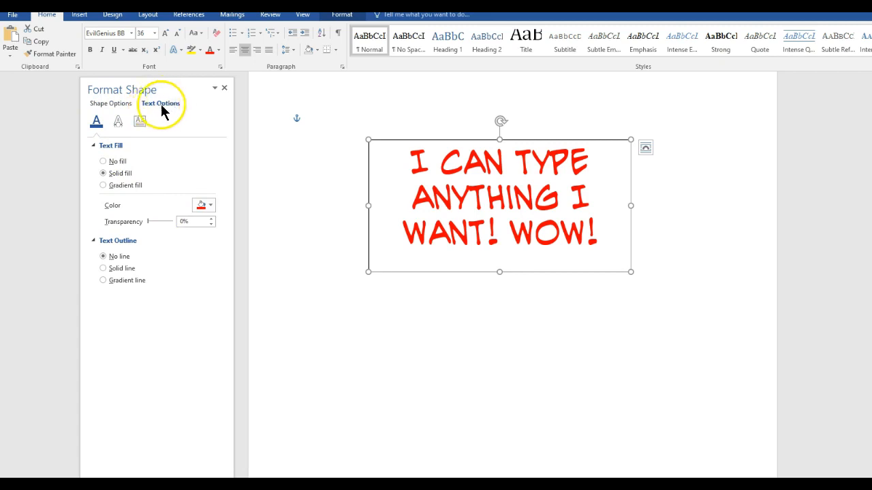
click(111, 105)
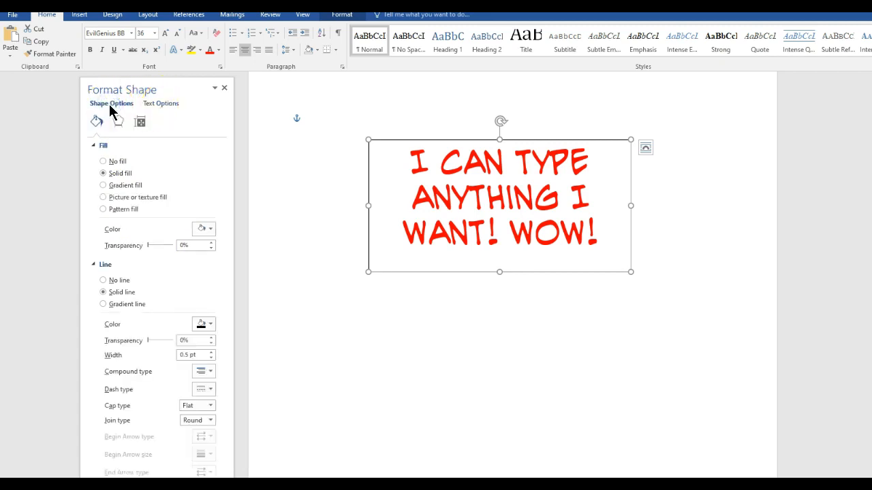
click(203, 229)
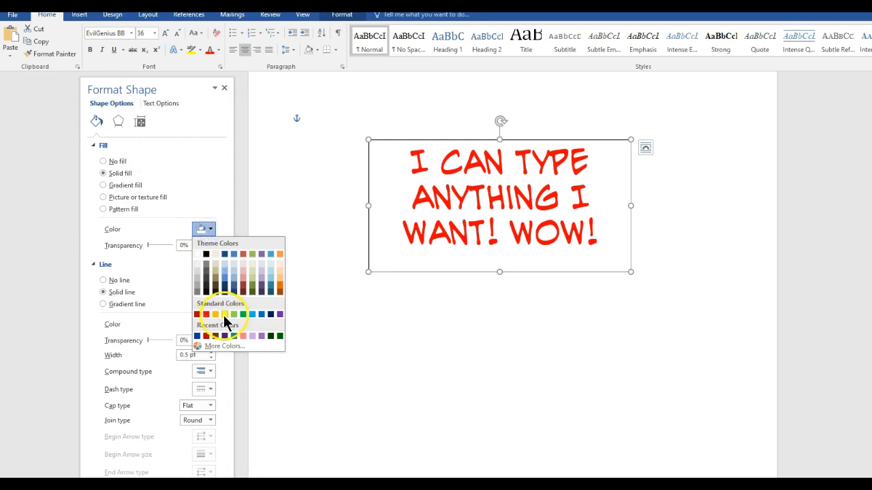
click(216, 315)
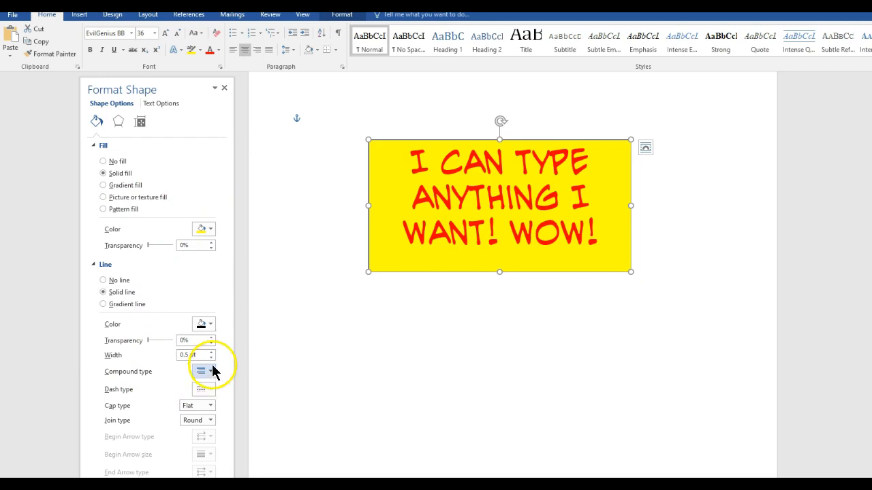
Step: Format the text box's outline as a dark green, 10.25 pt line with the Dash Dot dash type
click(210, 324)
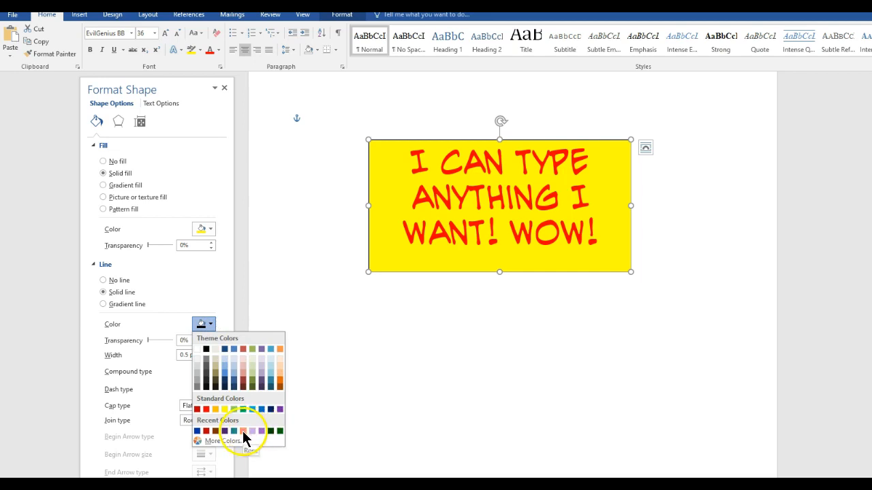
click(279, 431)
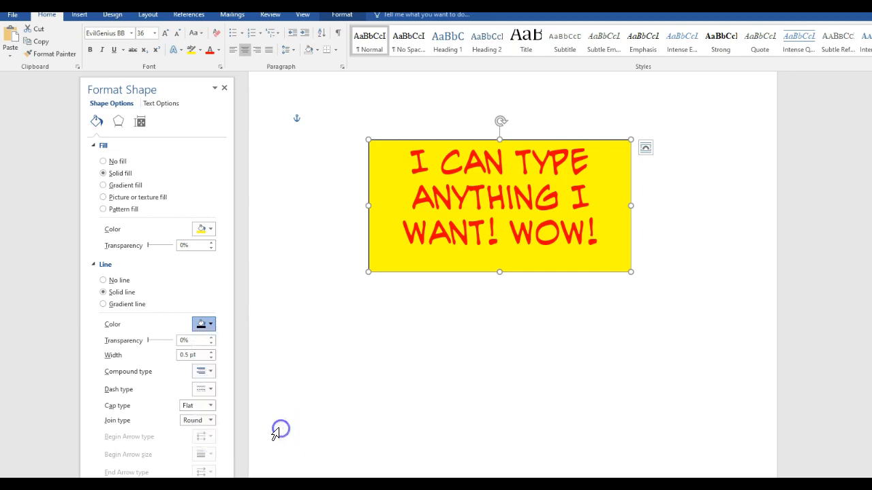
click(211, 351)
drag(211, 351, 211, 351)
click(204, 388)
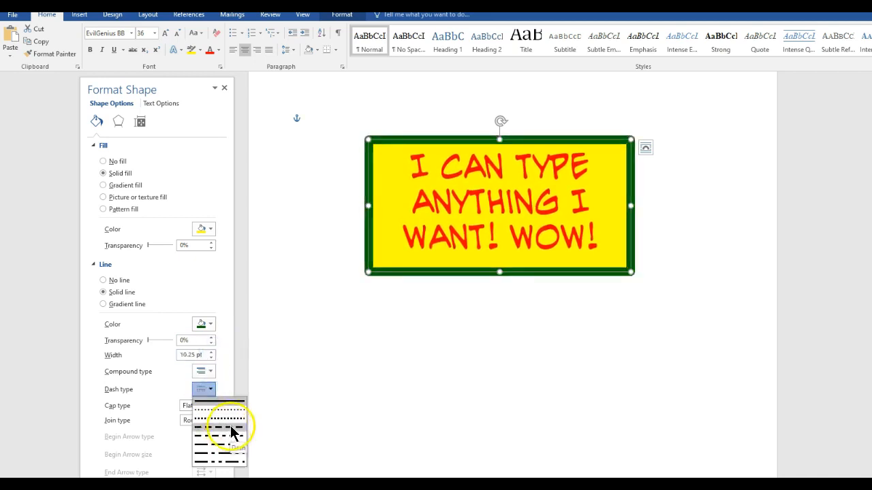
click(230, 437)
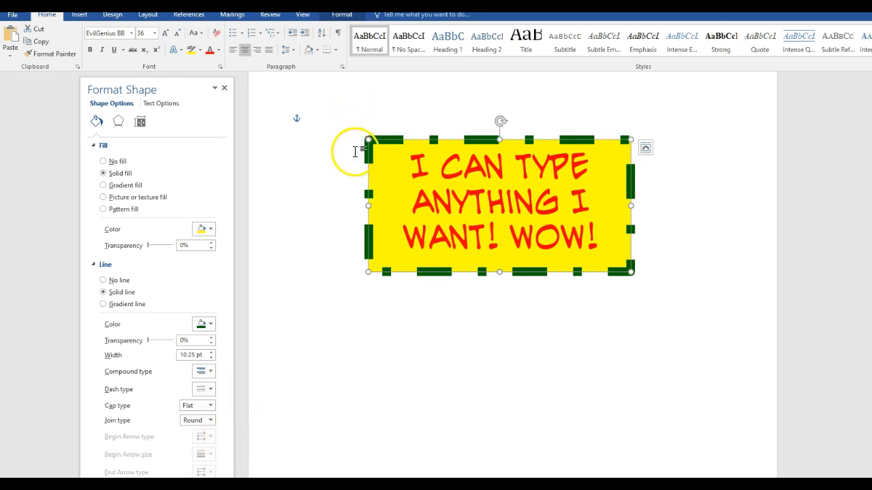
Step: Adjust the text box's dashed outline to a width of 10.5 pt
click(211, 358)
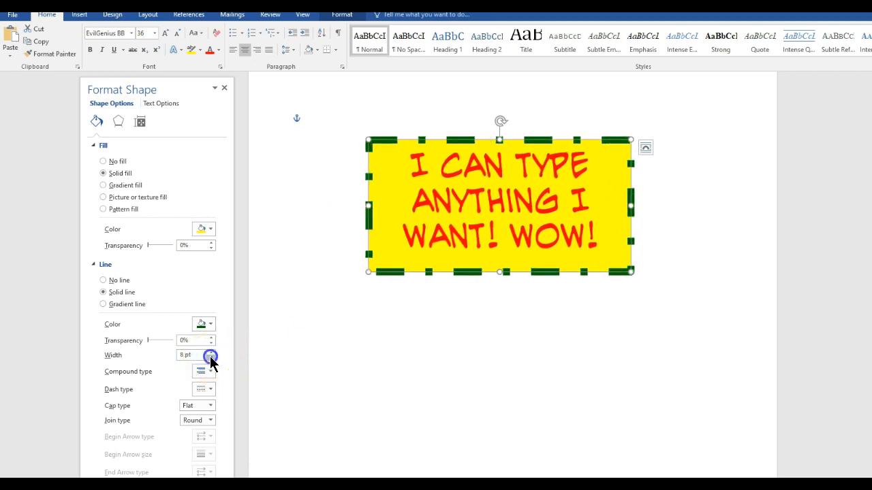
click(210, 352)
click(210, 352)
click(211, 352)
click(210, 352)
click(211, 352)
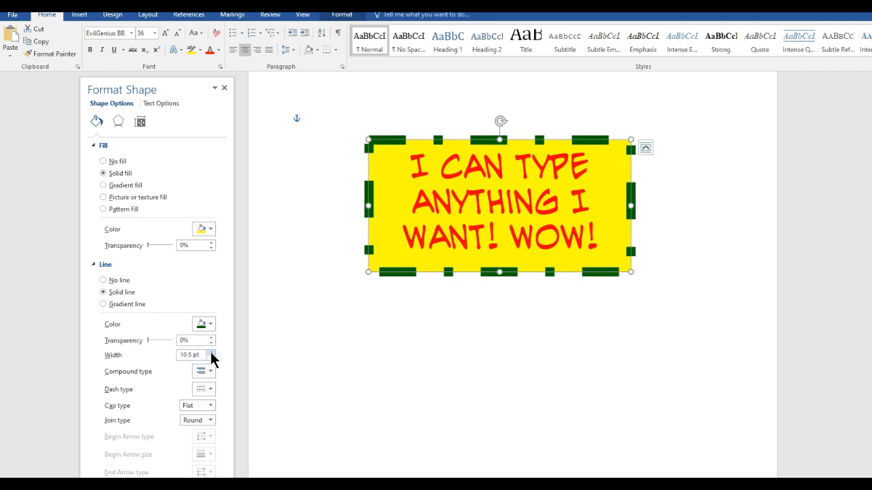
Step: Resize the text box from its lower-right corner to be narrower and taller, and move it from its original position
drag(628, 272, 599, 298)
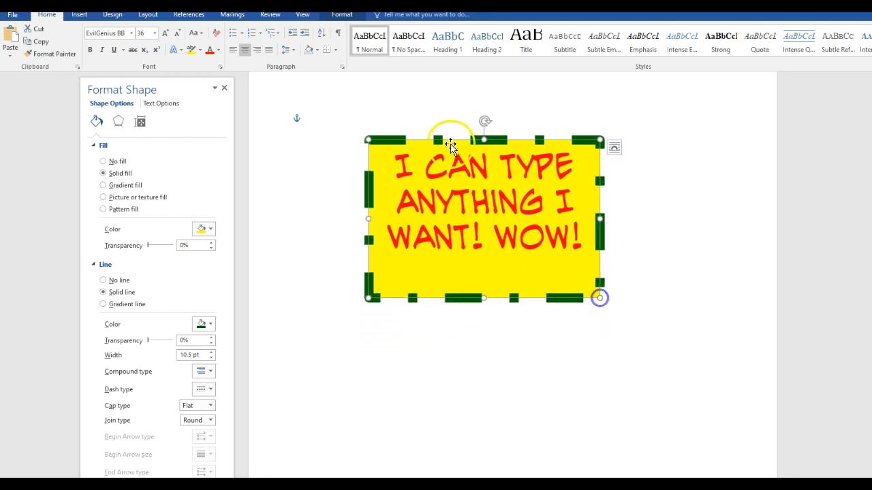
drag(399, 140, 426, 192)
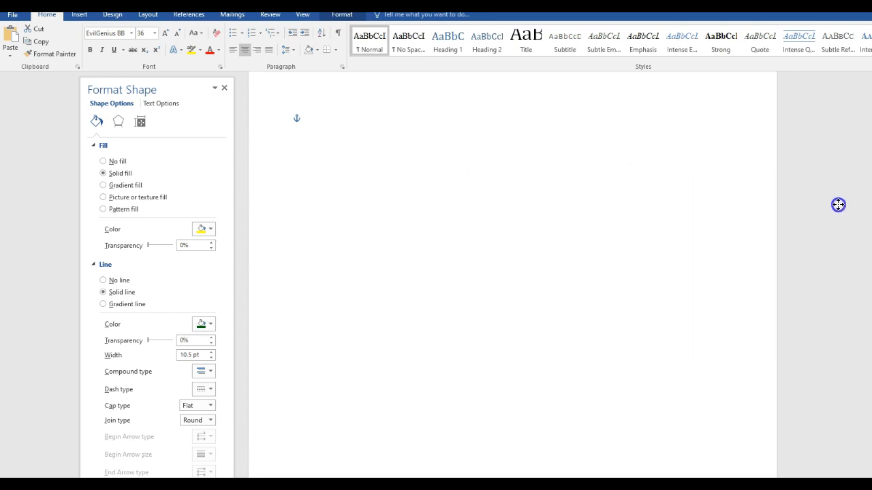
Step: Move the text box back onto the page, rotate it counterclockwise and reposition it near the page's upper middle
drag(838, 205, 408, 199)
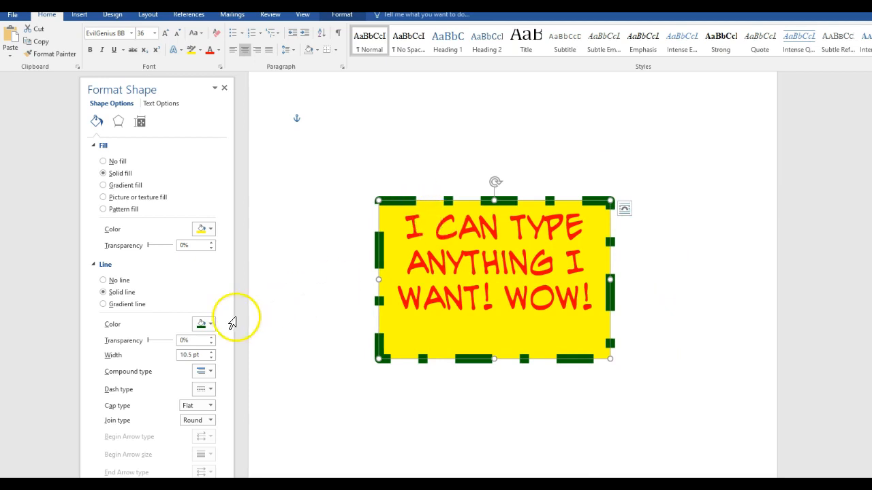
drag(495, 183, 315, 127)
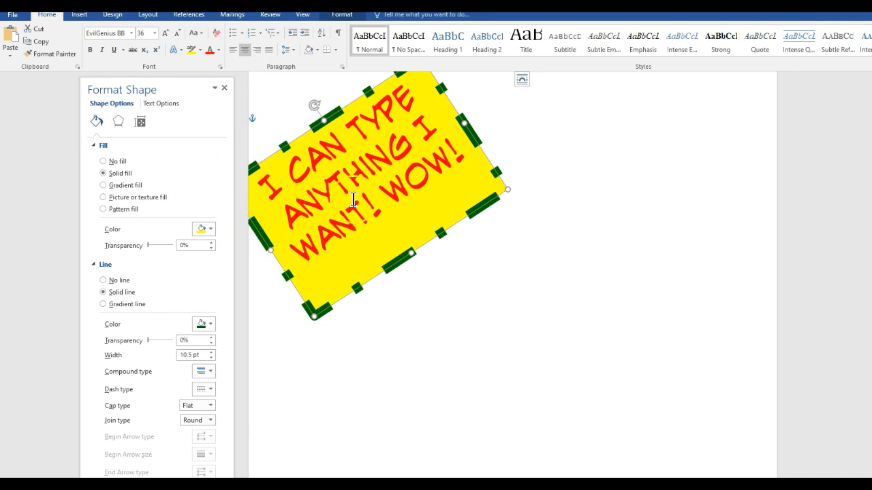
drag(311, 130, 438, 150)
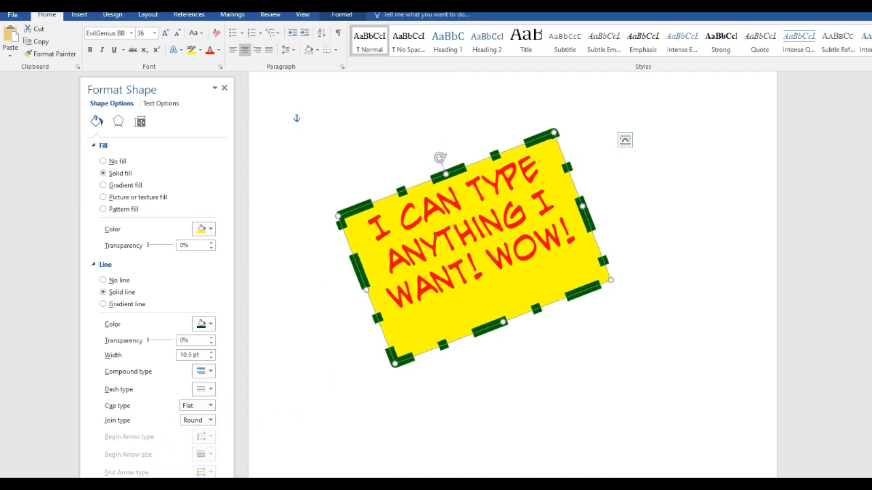
Step: Delete the text box and draw a large heart shape in the middle of the blank page
key(Delete)
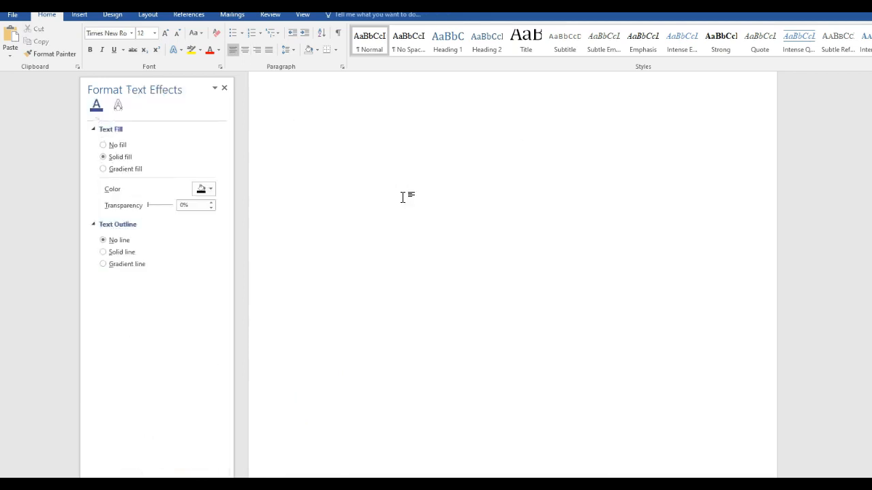
click(81, 15)
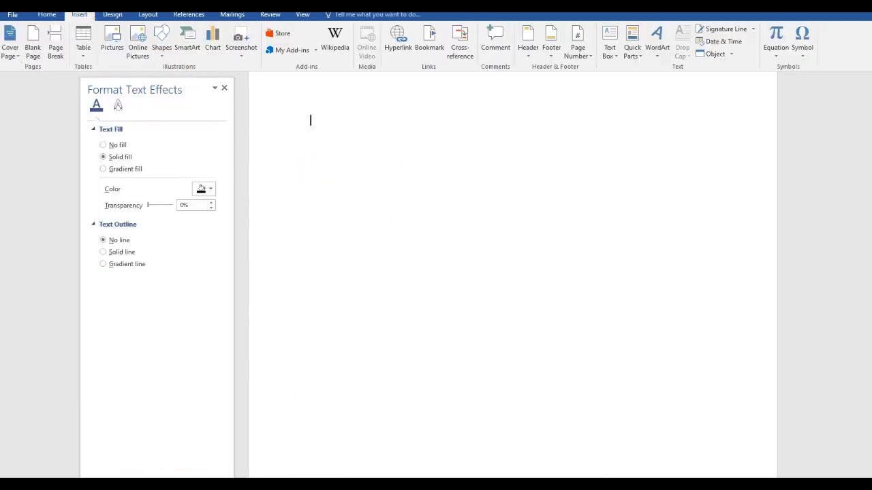
click(161, 39)
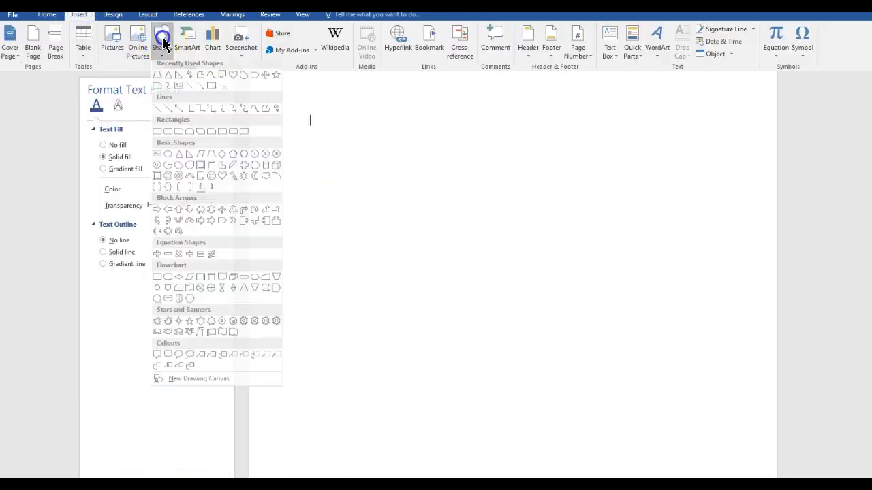
click(219, 175)
drag(388, 163, 684, 458)
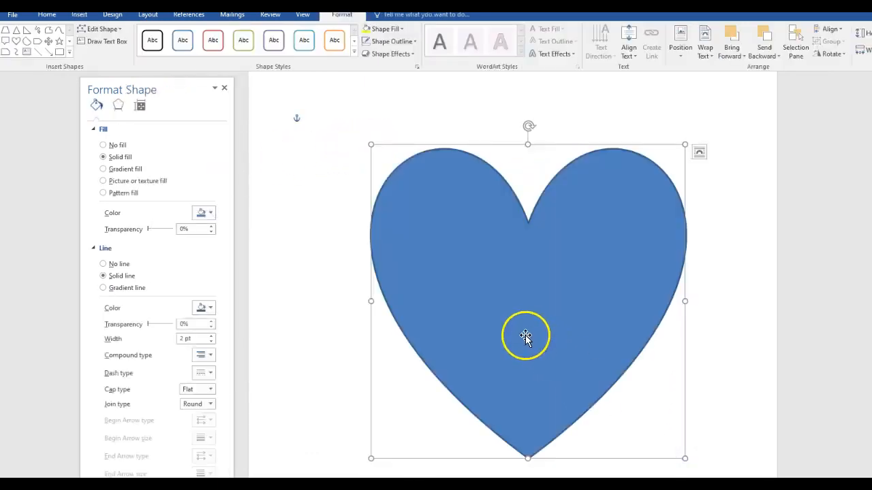
drag(525, 336, 511, 341)
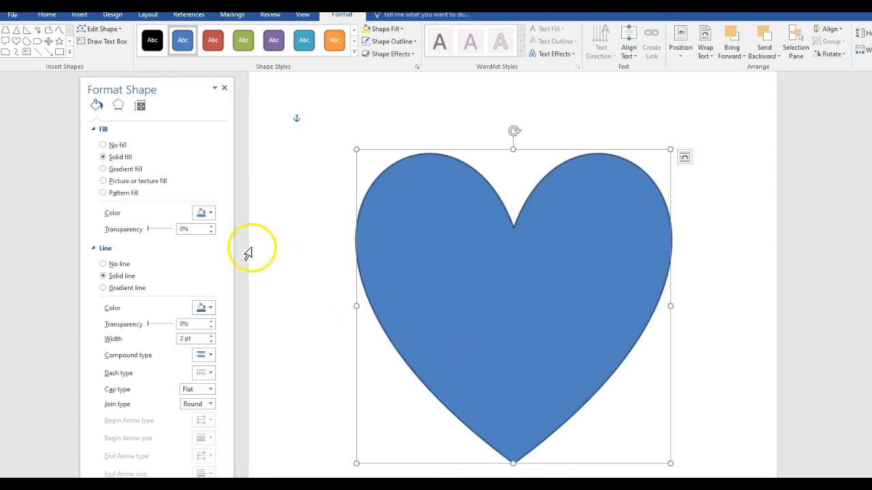
Step: Apply a gradient fill to the heart, with a purple first stop and a light purple middle stop
click(103, 169)
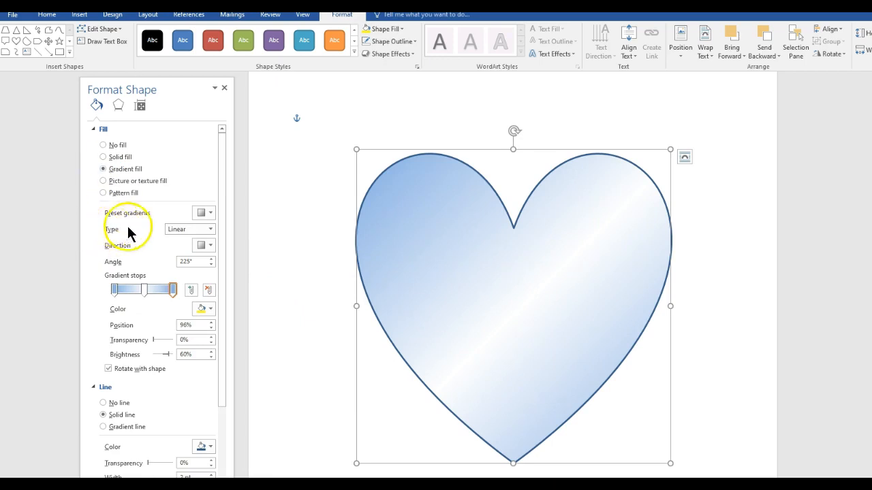
click(114, 292)
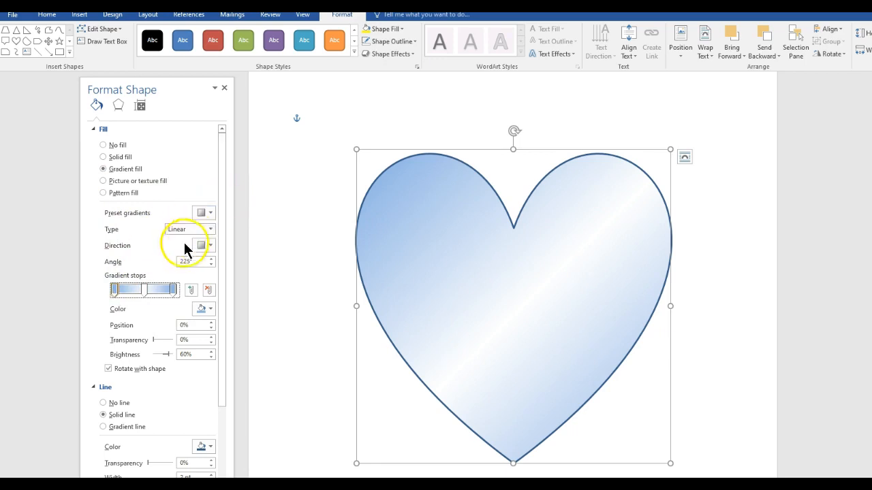
click(201, 309)
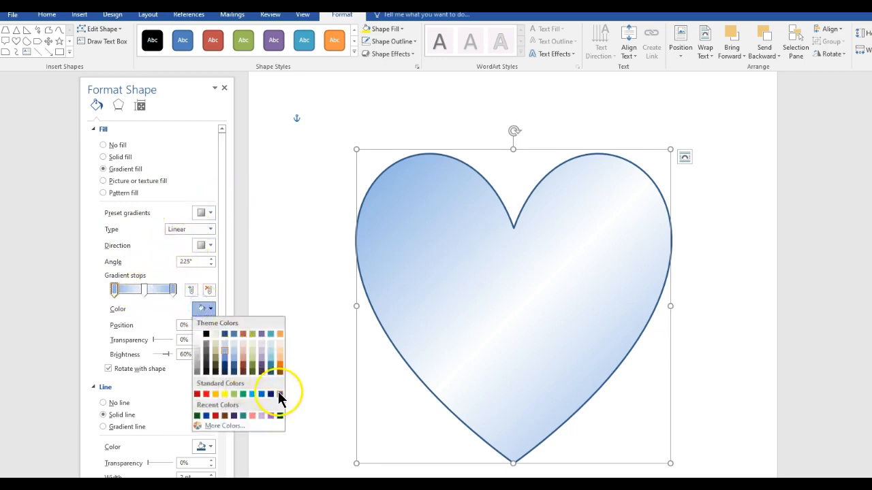
click(279, 394)
click(144, 289)
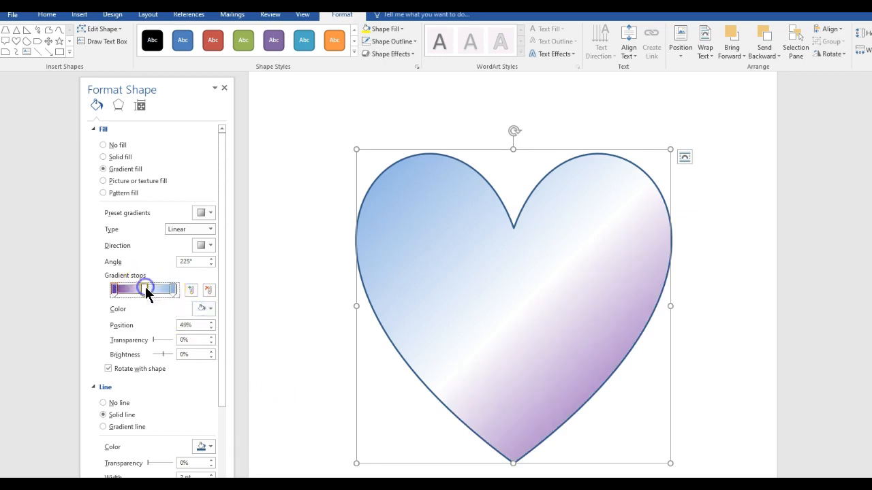
click(204, 308)
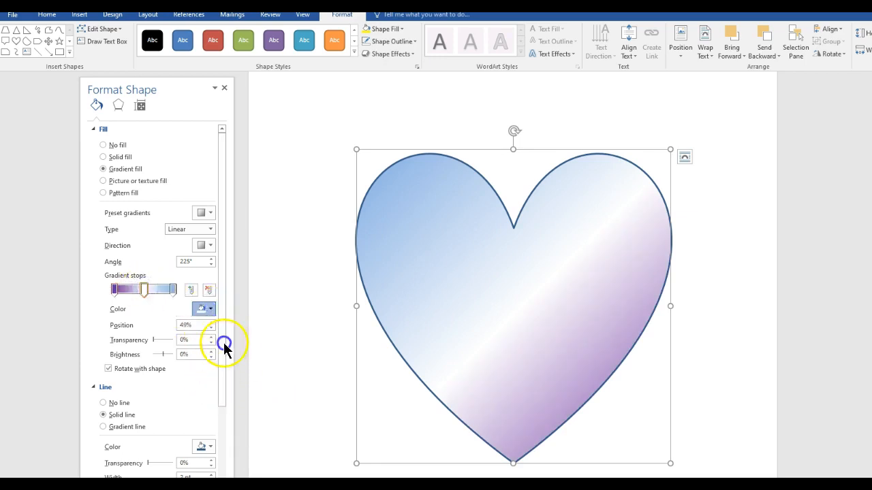
click(261, 415)
Step: Remove the heart's last gradient stop and move the light purple stop to the 98% position
click(174, 289)
click(210, 290)
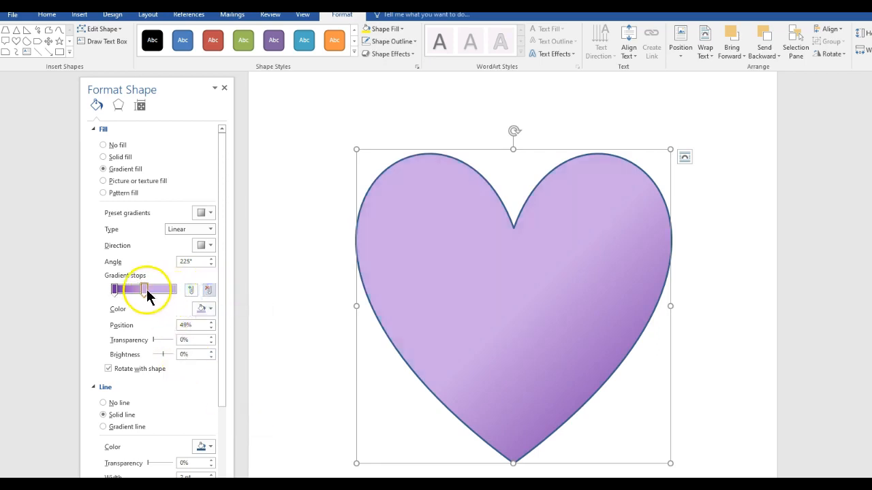
drag(146, 290, 177, 291)
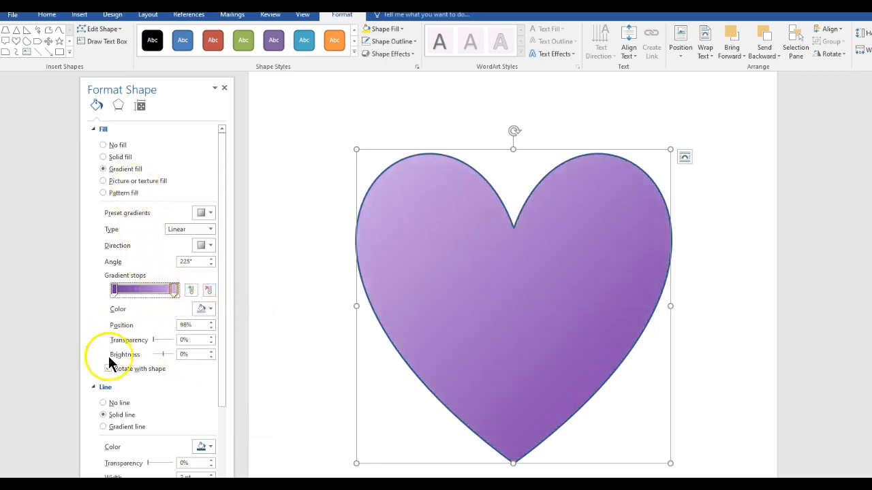
Step: Remove the heart's outline and change its gradient to the Path type, with the light purple stop at 0% and the dark purple at the far end
click(103, 402)
click(180, 230)
click(188, 273)
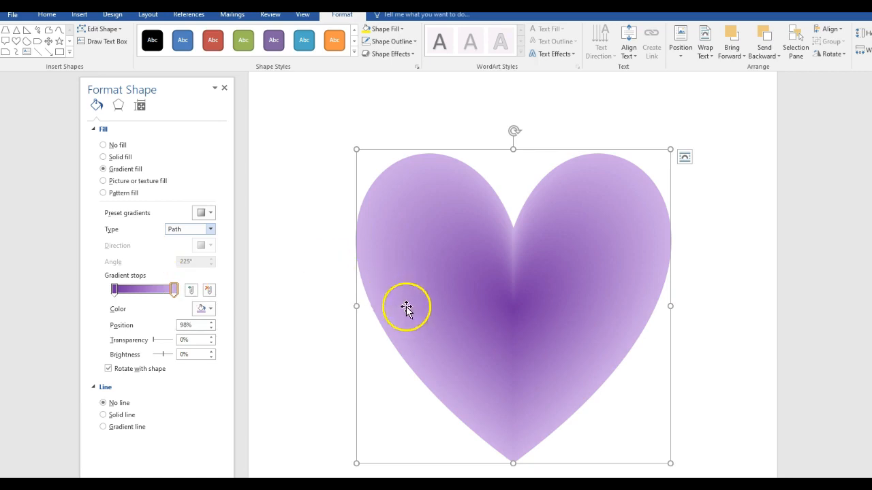
drag(173, 290, 109, 295)
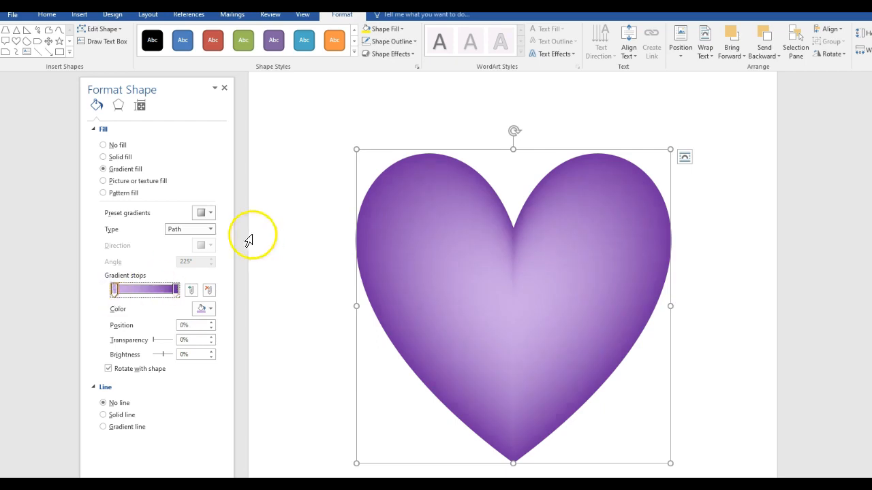
Step: Draw a diagonal arrow from inside the heart out past its lower-right edge, and make it black with a 7.5 pt width
click(49, 52)
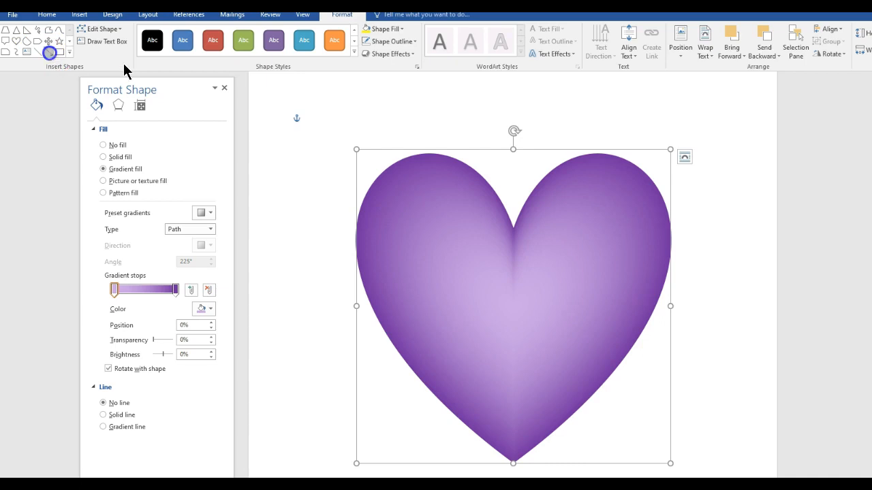
drag(604, 382, 670, 440)
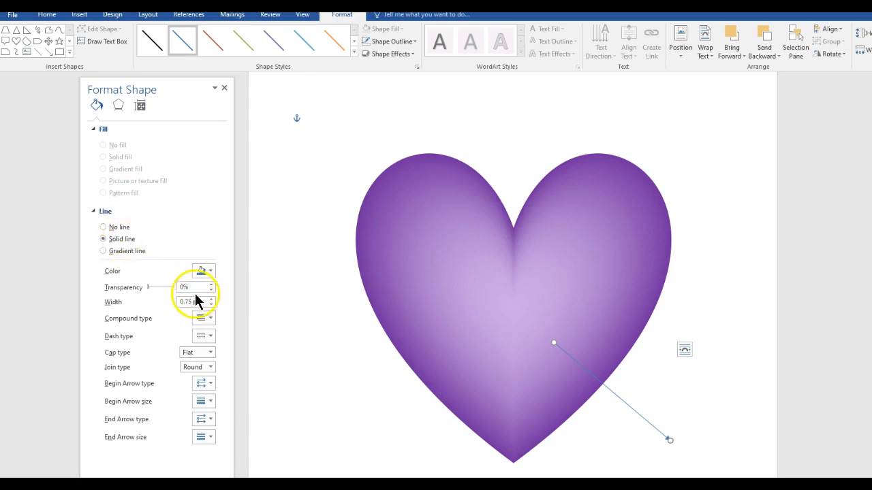
click(210, 300)
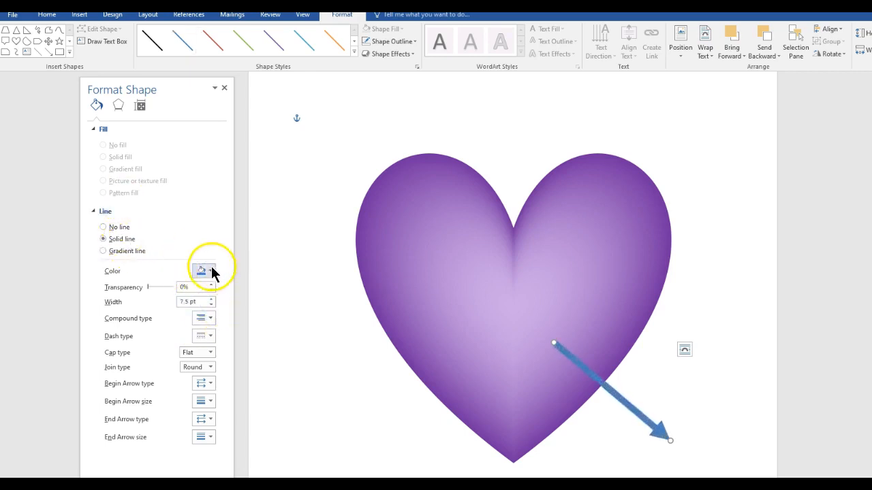
click(209, 271)
click(206, 296)
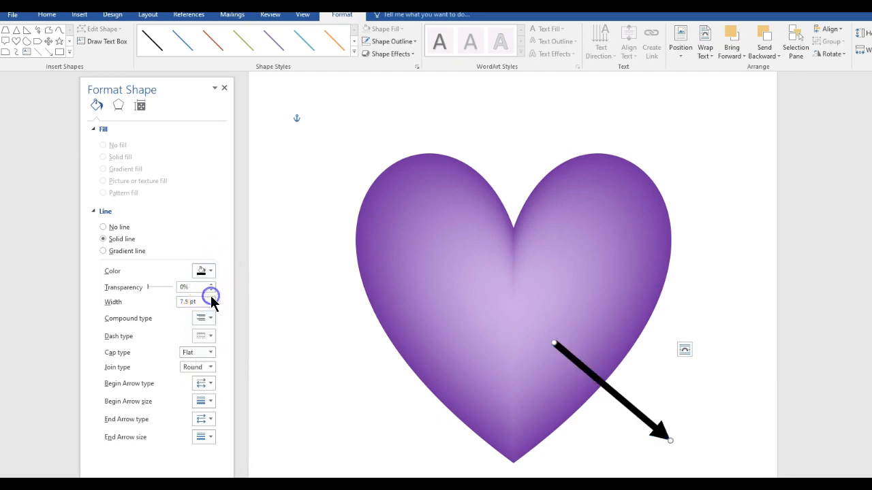
Step: Place a duplicate of the arrow across the heart's upper-left edge and give it a diamond begin arrow type
key(ctrl+v)
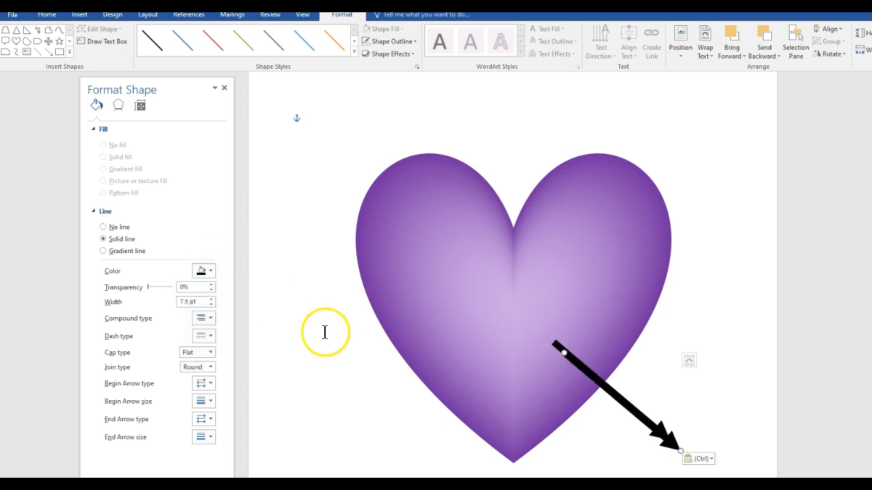
drag(569, 353, 317, 142)
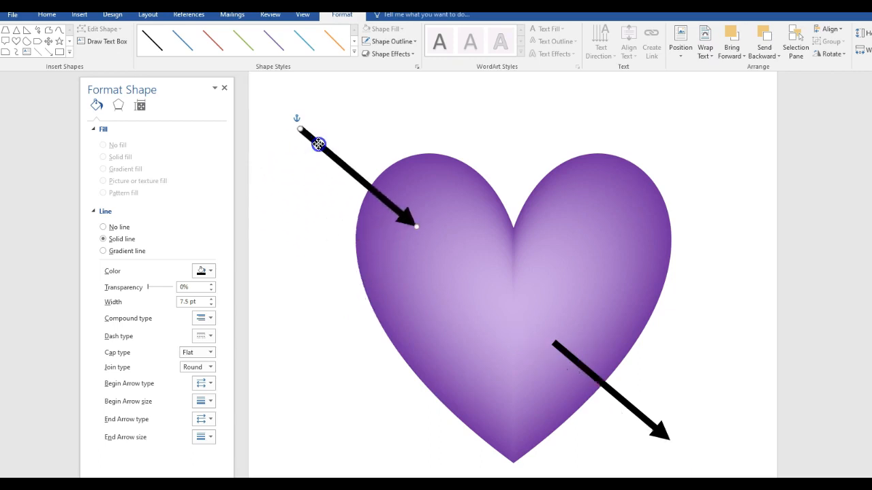
click(204, 385)
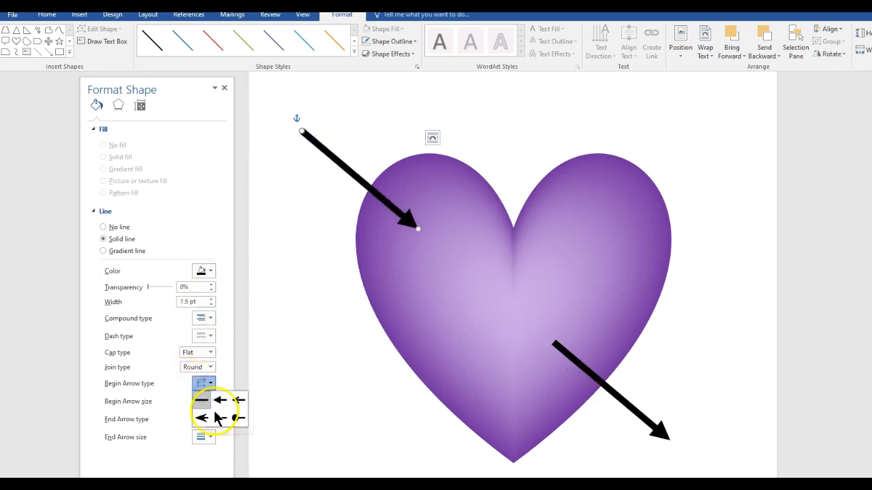
click(218, 418)
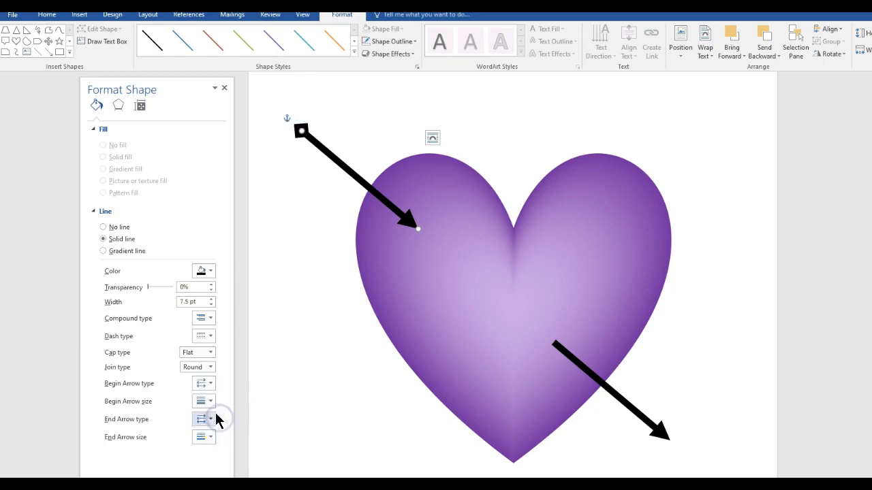
Step: Remove the end arrowhead from the upper-left arrow and shift the lower-right arrow slightly outward
click(204, 437)
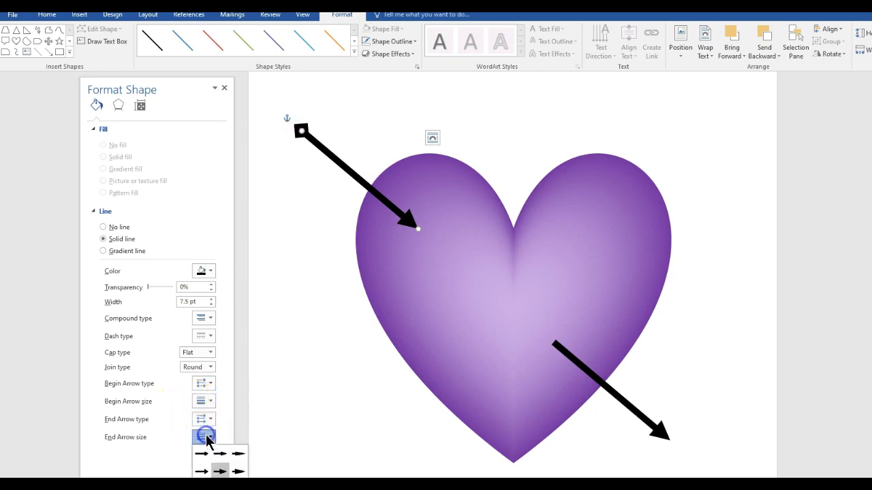
click(204, 421)
click(204, 422)
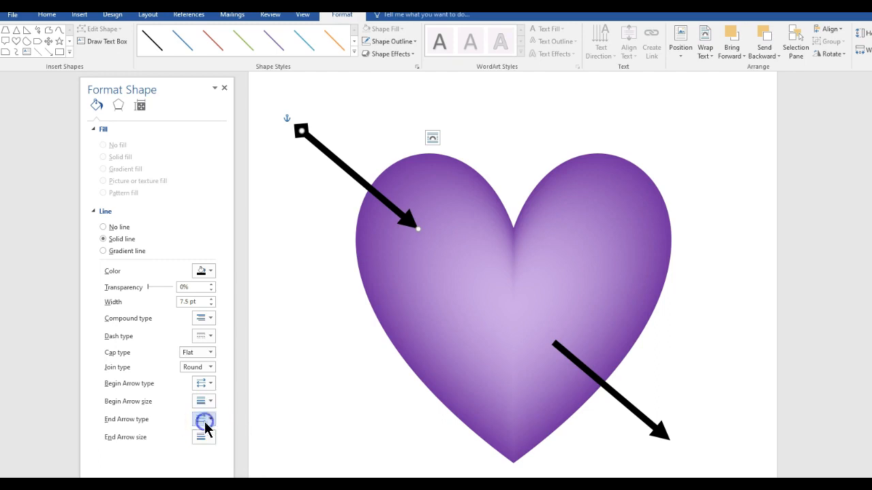
click(204, 421)
click(201, 437)
triple_click(282, 381)
click(337, 435)
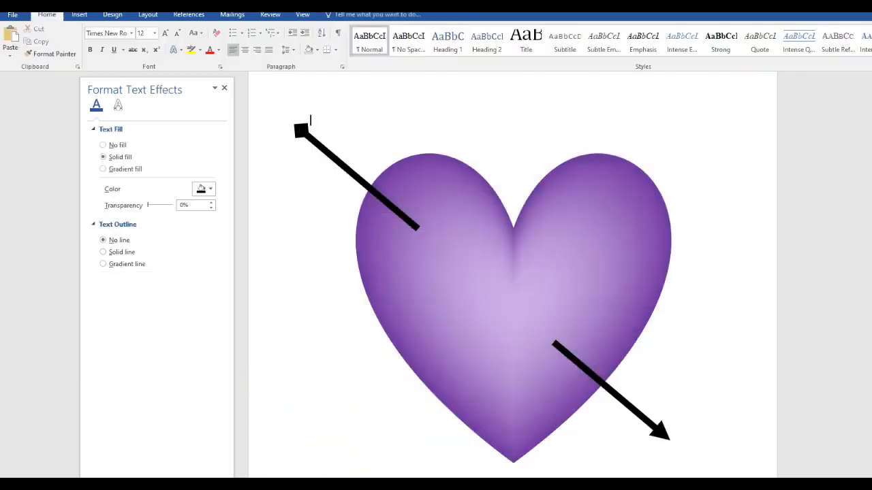
drag(574, 365, 582, 368)
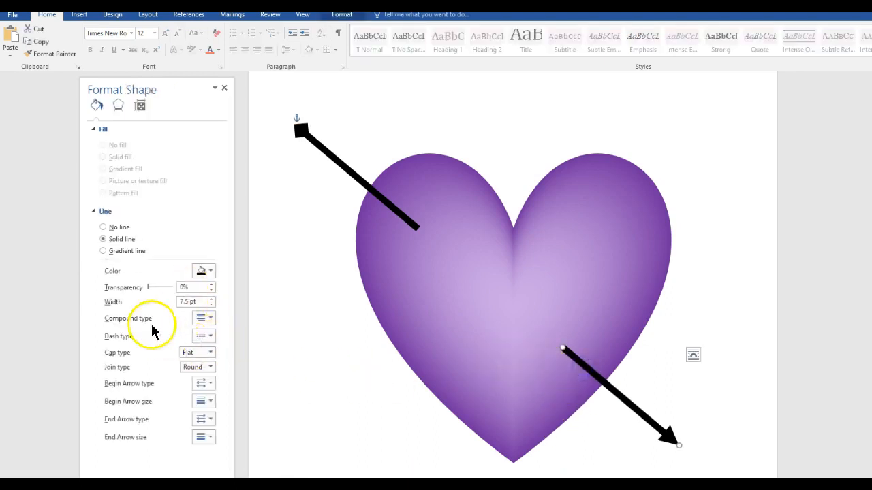
Step: Draw a text box in the middle of the heart and enter two first names with "Loves" between them, on three lines
click(79, 14)
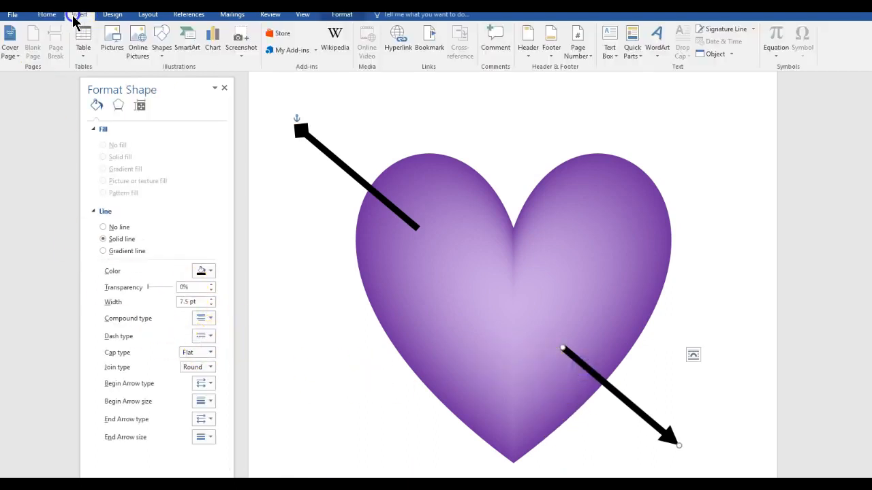
click(158, 35)
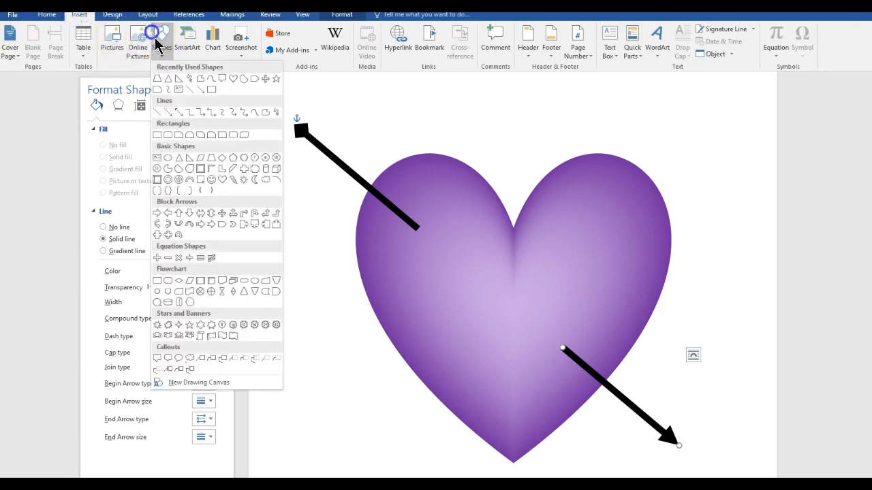
click(157, 167)
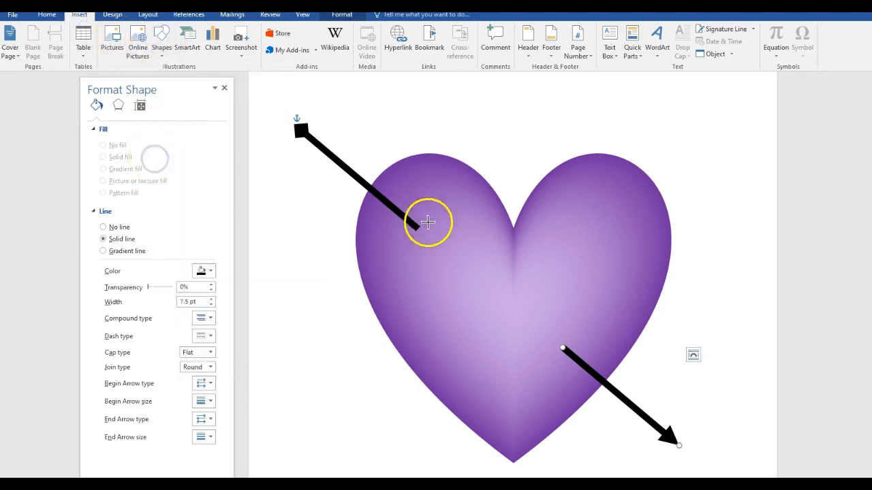
drag(448, 246, 572, 351)
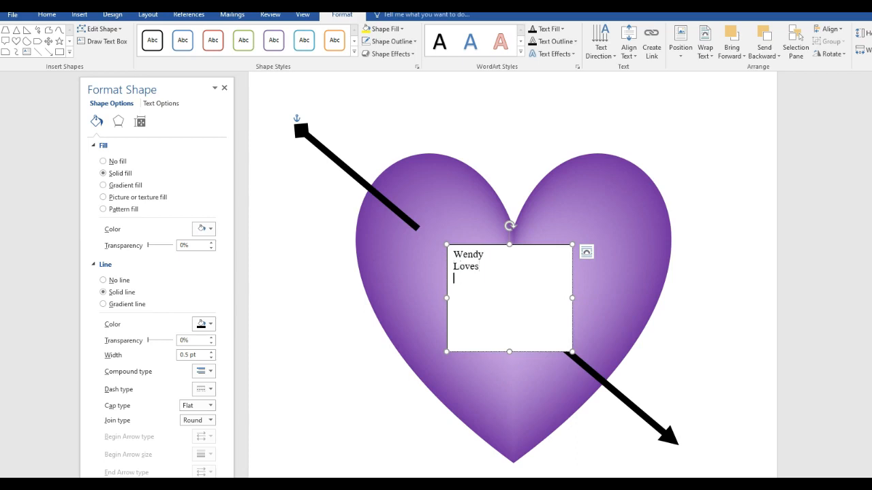
Step: Format all the text box text in the Architects Daughter font at size 24 and center it
drag(485, 280, 451, 253)
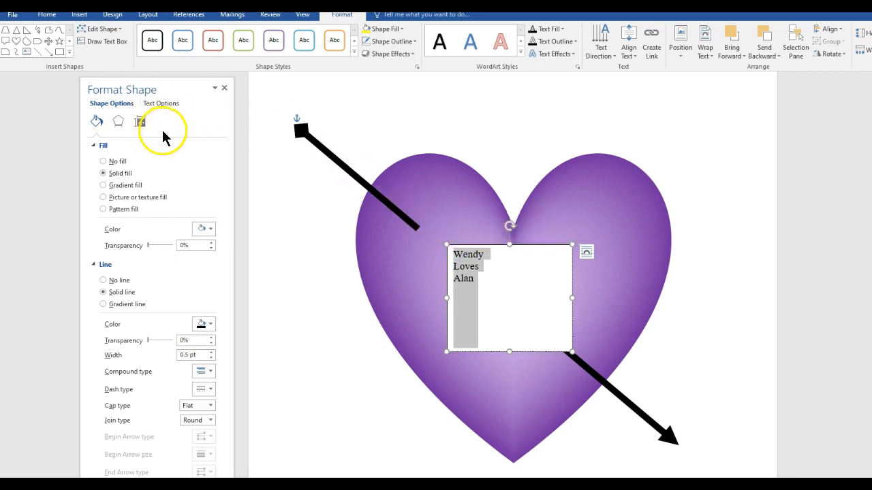
click(47, 16)
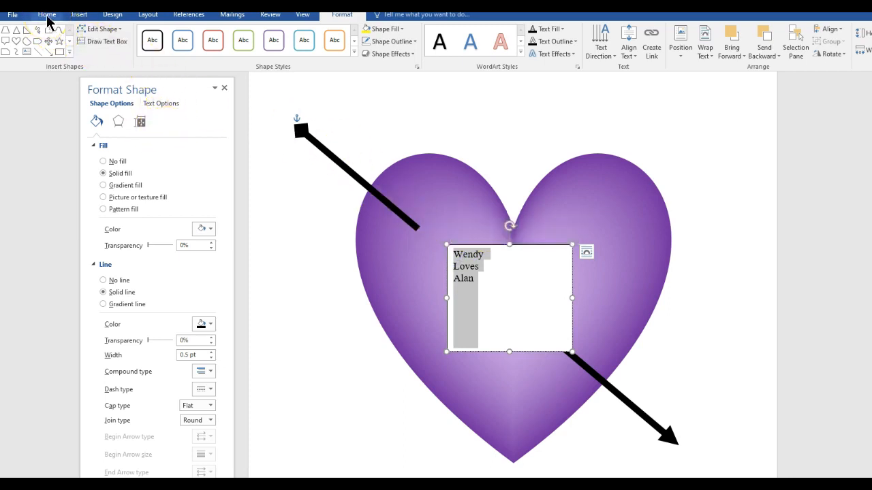
click(47, 15)
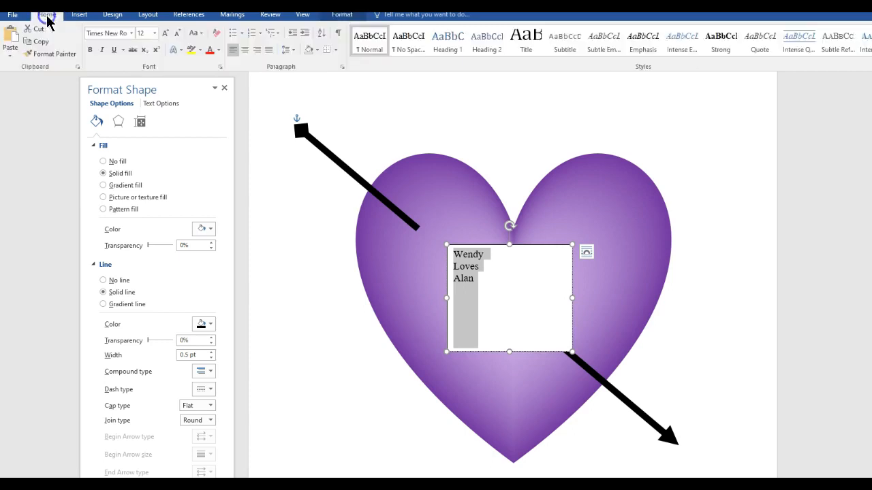
click(133, 36)
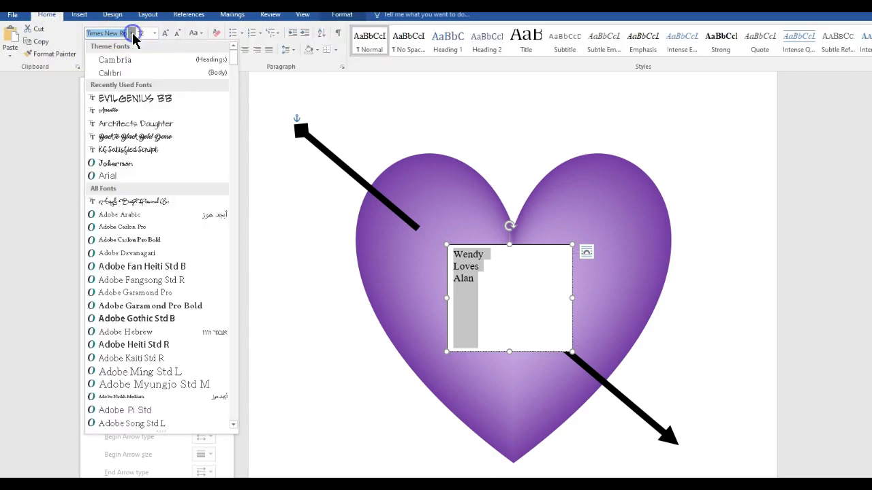
click(113, 125)
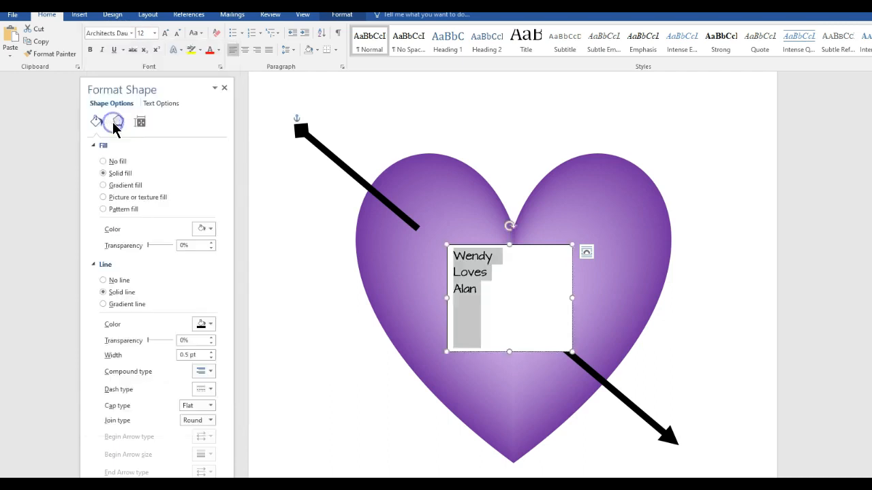
click(154, 33)
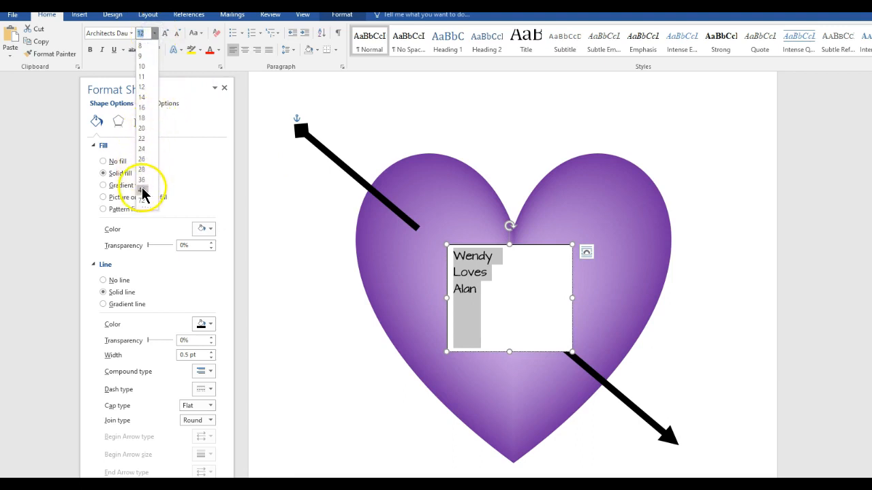
click(142, 149)
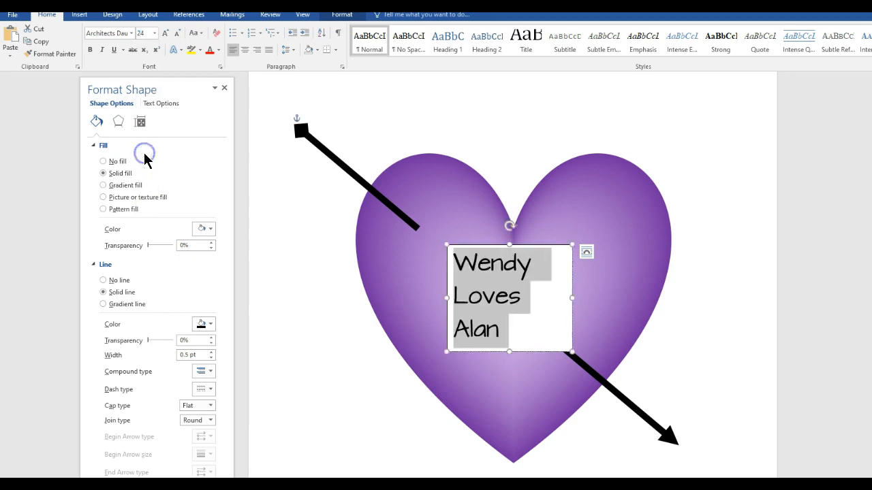
click(246, 52)
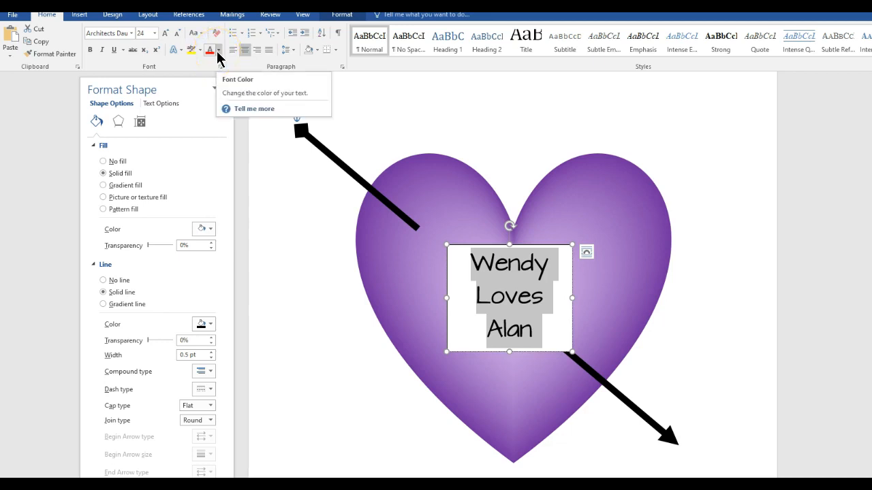
click(334, 315)
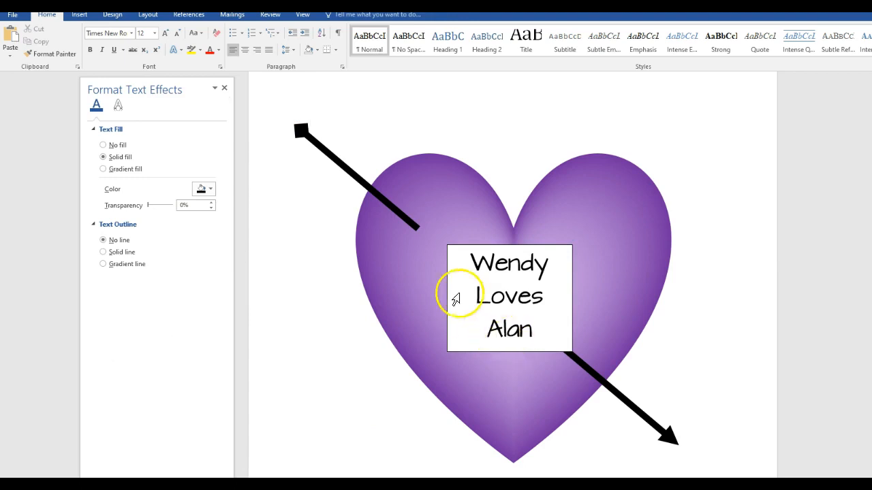
click(445, 268)
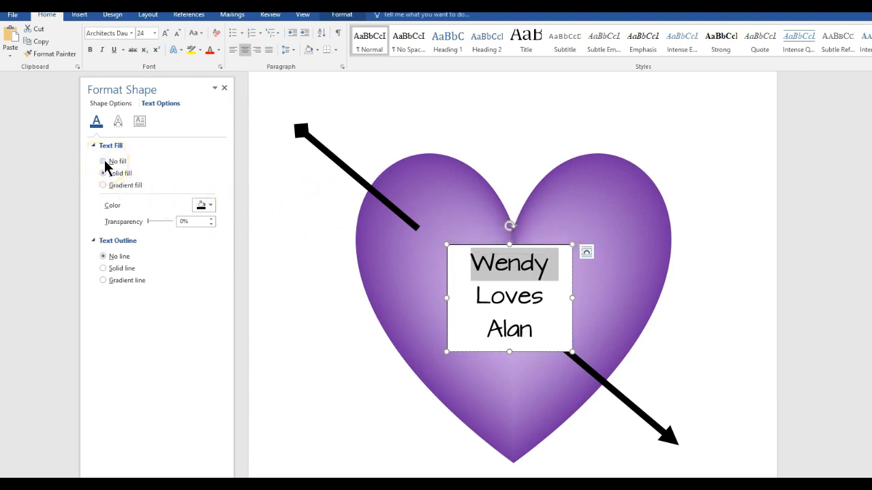
click(104, 161)
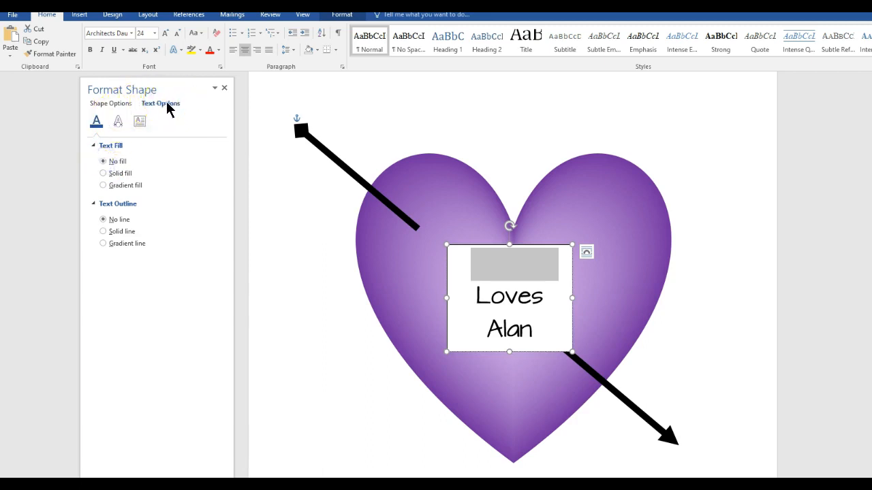
key(ctrl+z)
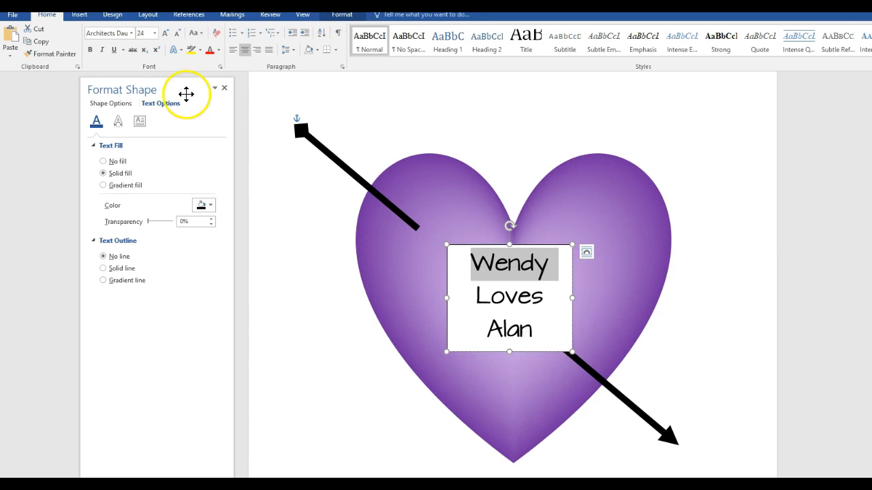
Step: Remove the fill and the outline from the text box over the heart
click(448, 270)
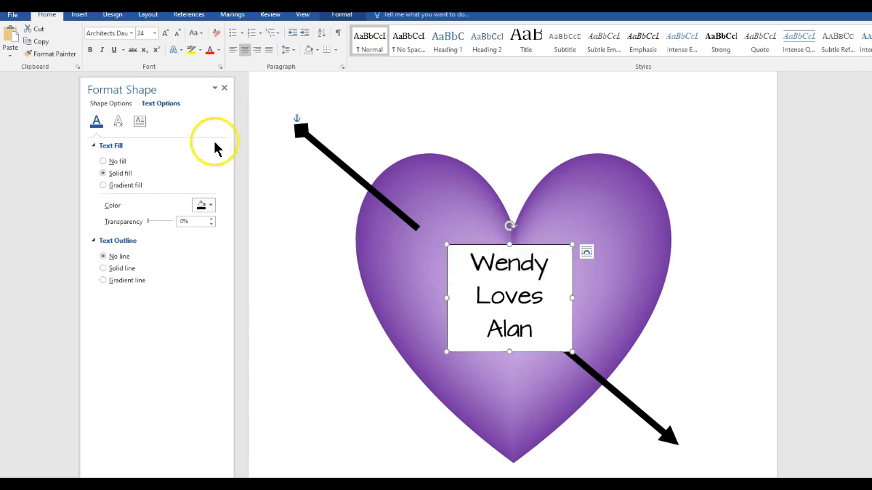
click(113, 106)
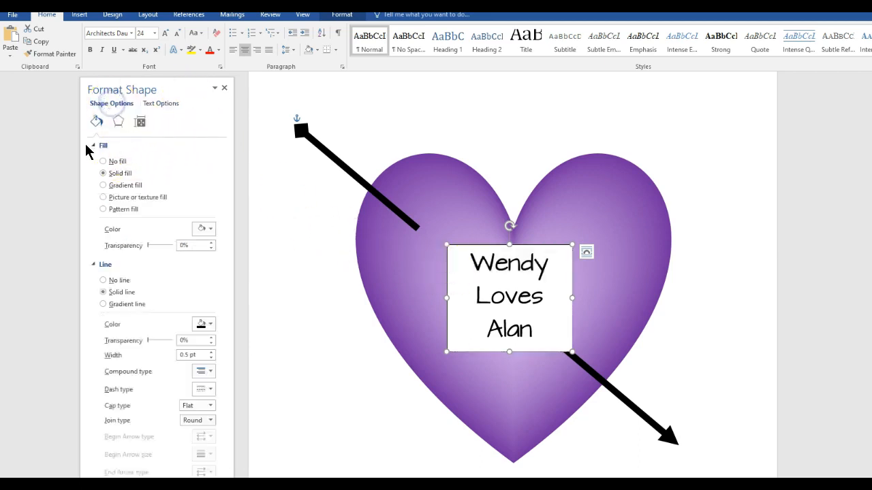
click(103, 161)
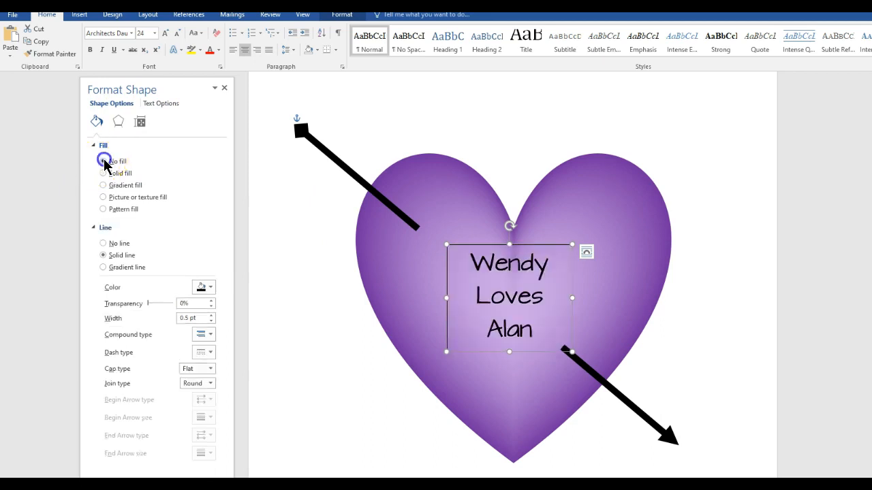
click(103, 244)
click(308, 361)
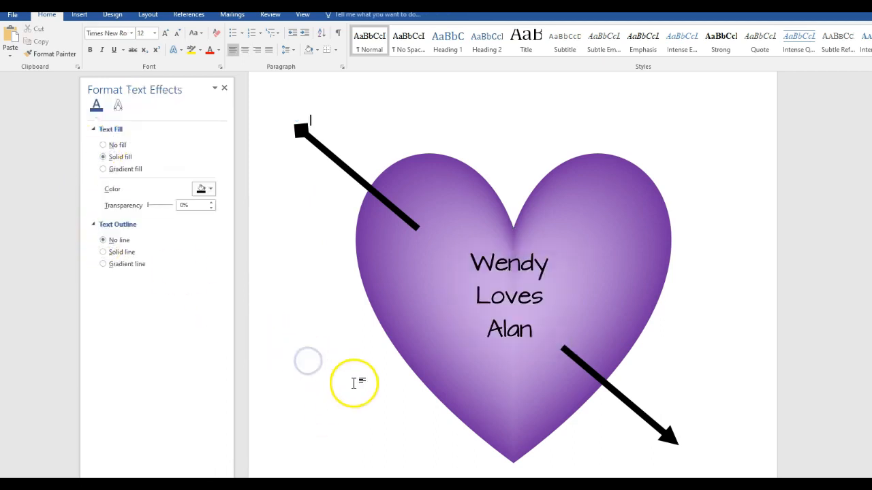
Step: Change the font color of all three lines in the text box to white
drag(473, 260, 536, 324)
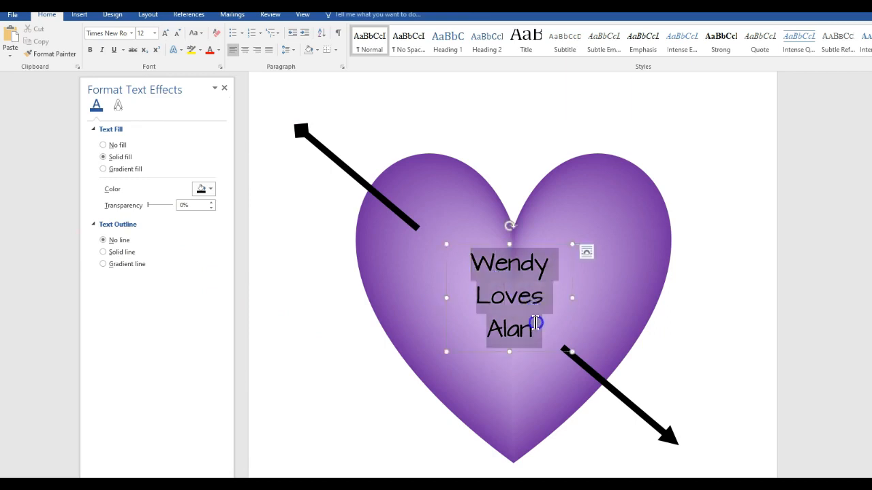
click(218, 55)
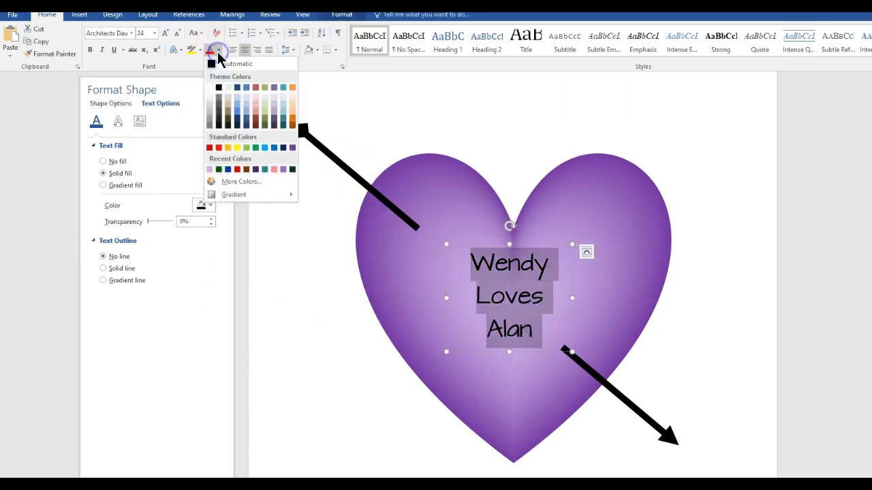
click(209, 88)
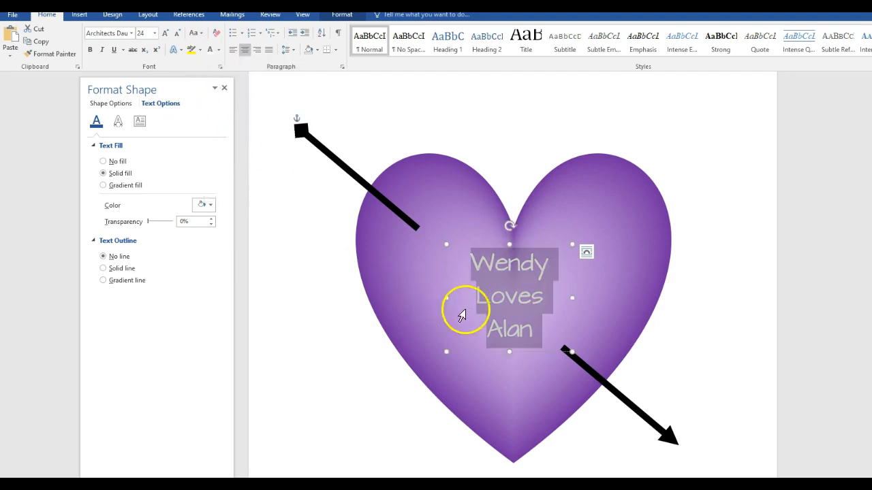
click(367, 373)
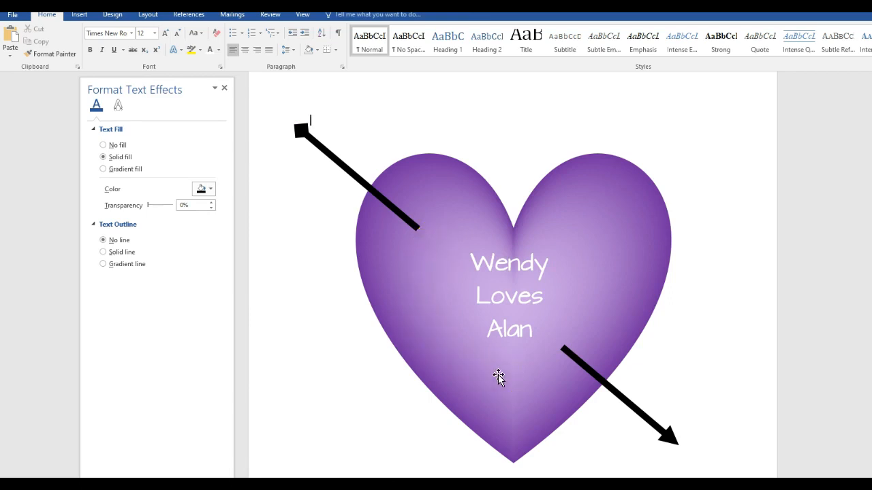
click(504, 291)
click(373, 424)
drag(423, 296, 355, 308)
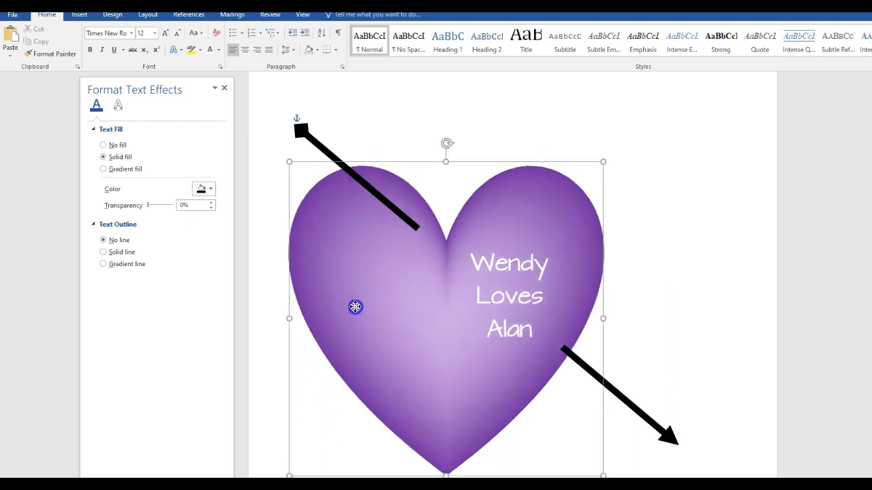
key(ctrl+z)
key(ctrl+z)
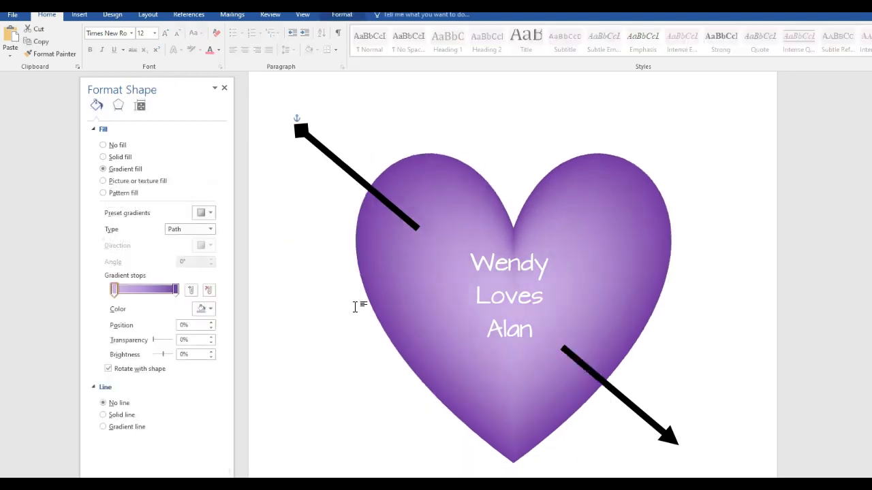
key(ctrl+y)
key(ctrl+y)
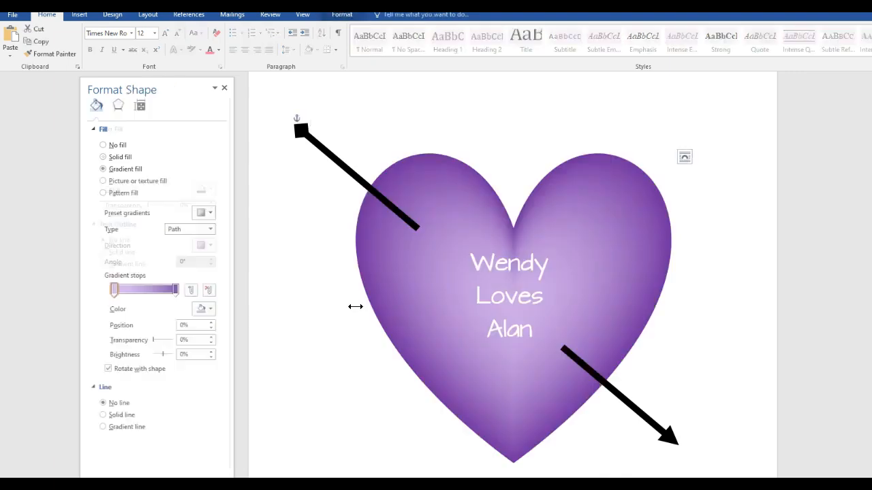
Step: Group the heart, both arrow pieces and the text box into one object
click(312, 138)
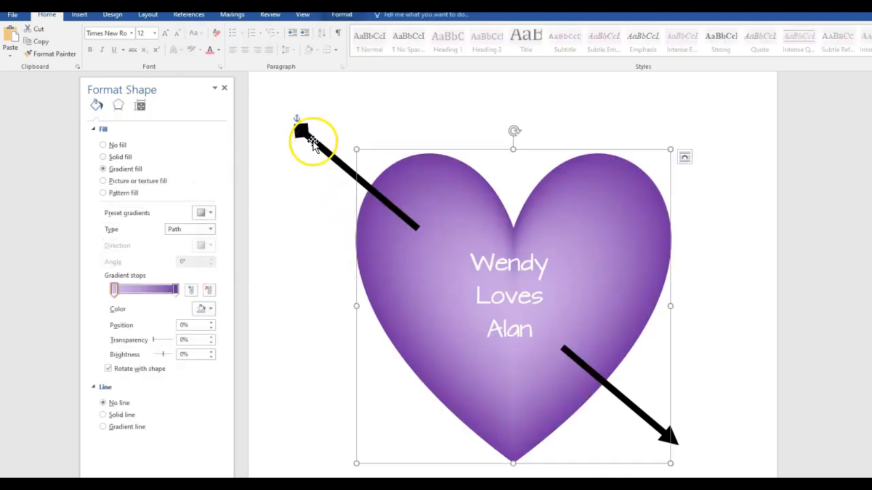
click(573, 320)
click(589, 369)
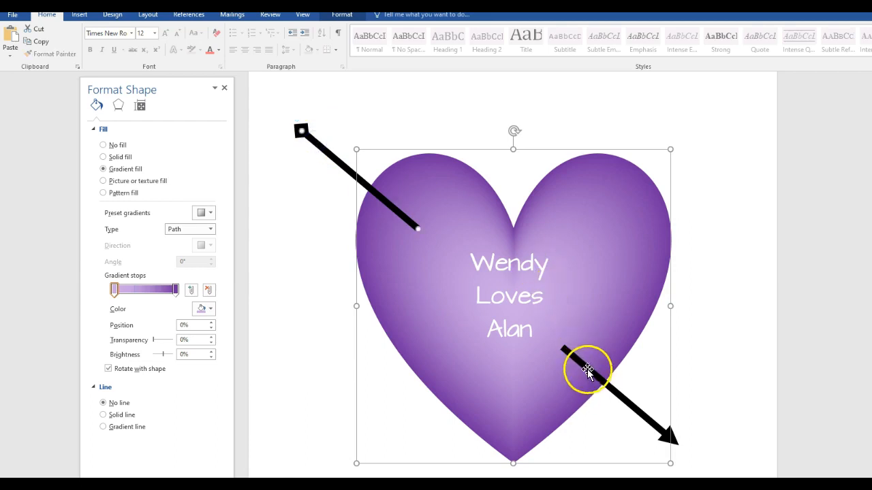
click(564, 337)
click(536, 306)
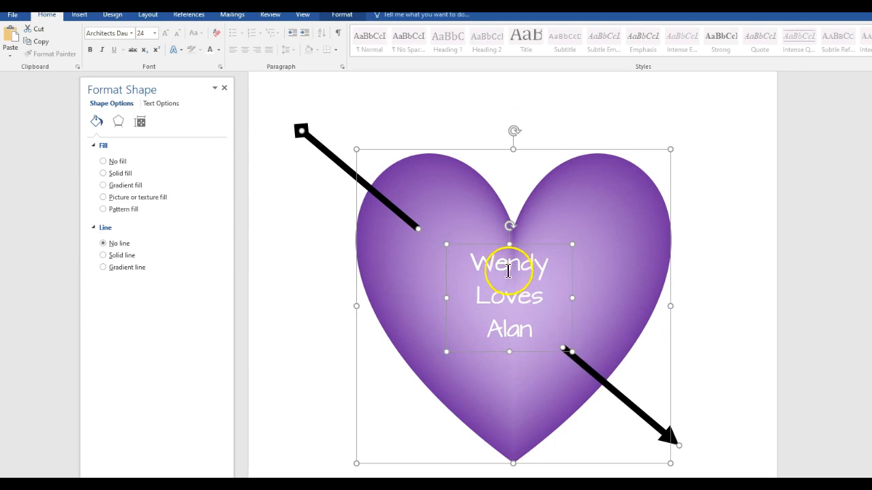
click(342, 14)
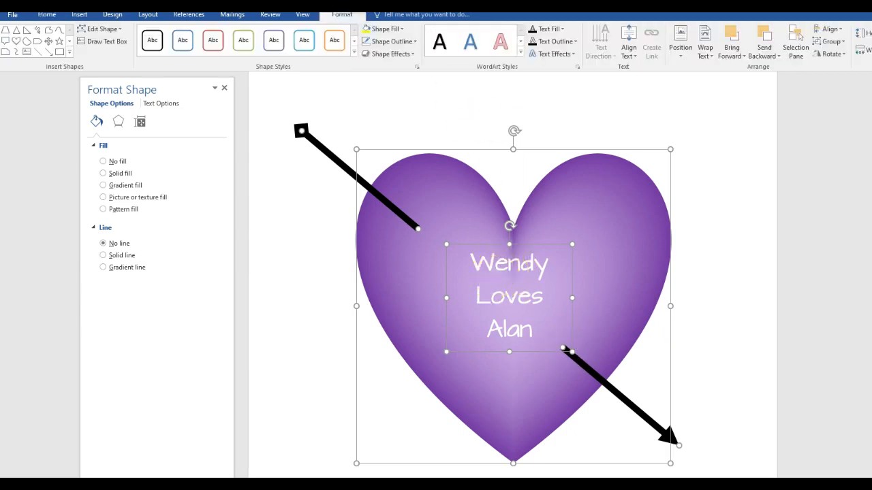
click(830, 42)
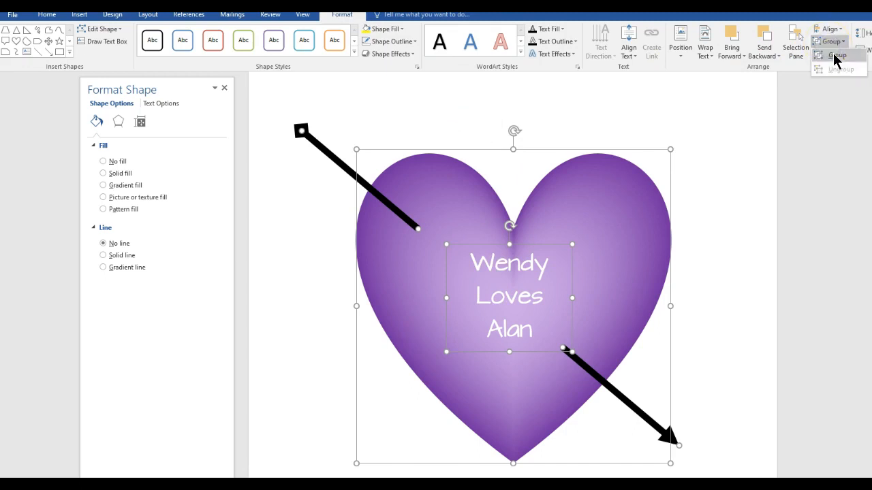
click(835, 56)
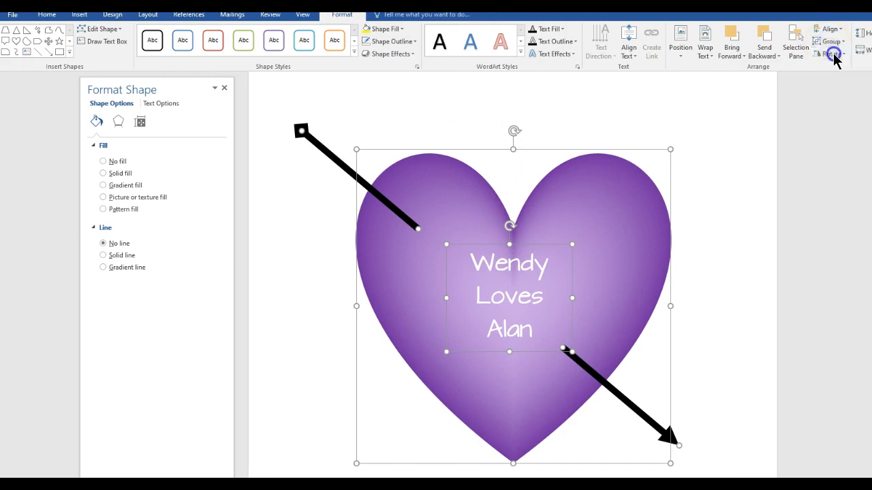
click(725, 254)
Step: Shrink the grouped drawing to roughly half its size and position it in the upper middle of the page
mouse_move(611, 242)
mouse_down()
mouse_move(684, 269)
mouse_move(611, 254)
mouse_up()
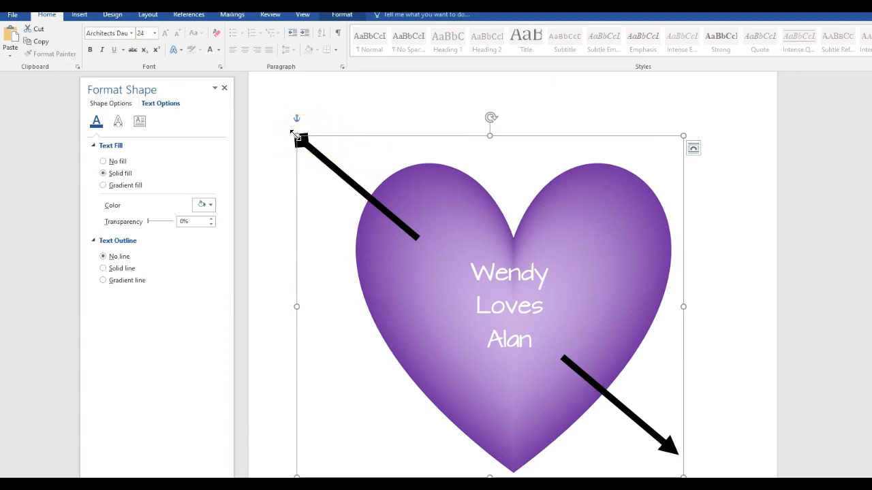
drag(295, 135, 473, 290)
drag(562, 329, 465, 189)
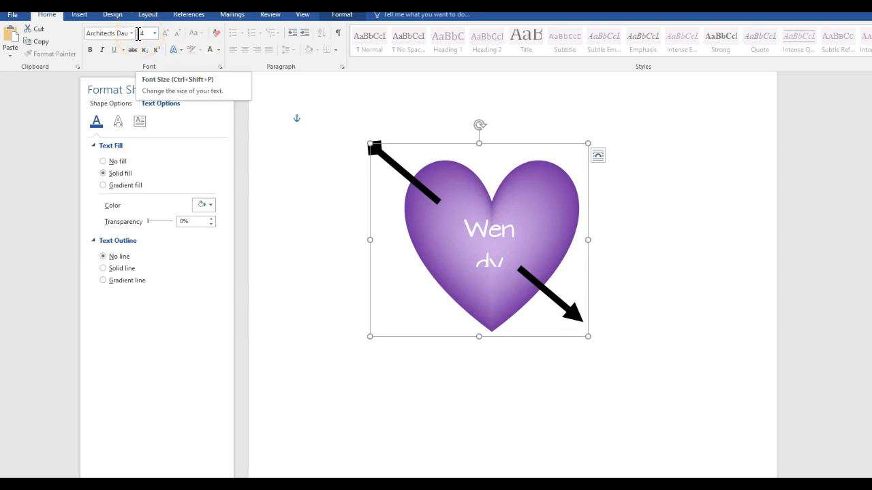
Step: Reduce the font size of all the text inside the grouped heart to 14
click(466, 229)
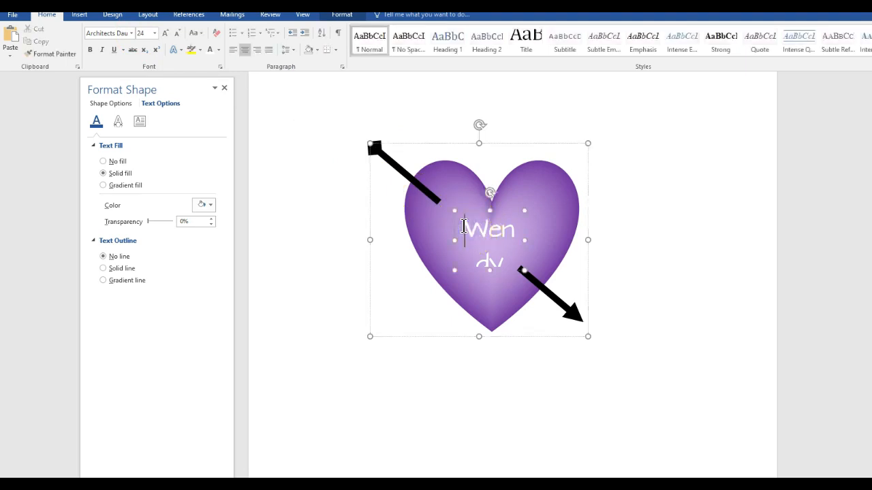
click(499, 243)
click(154, 33)
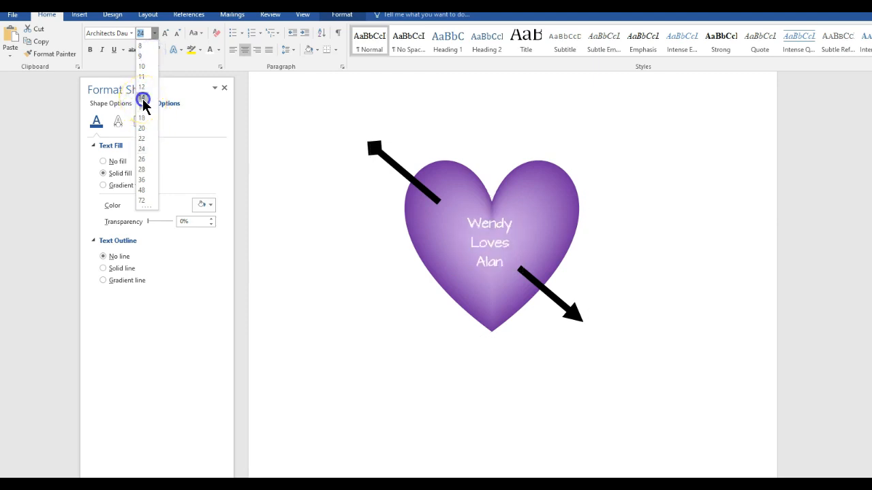
click(143, 99)
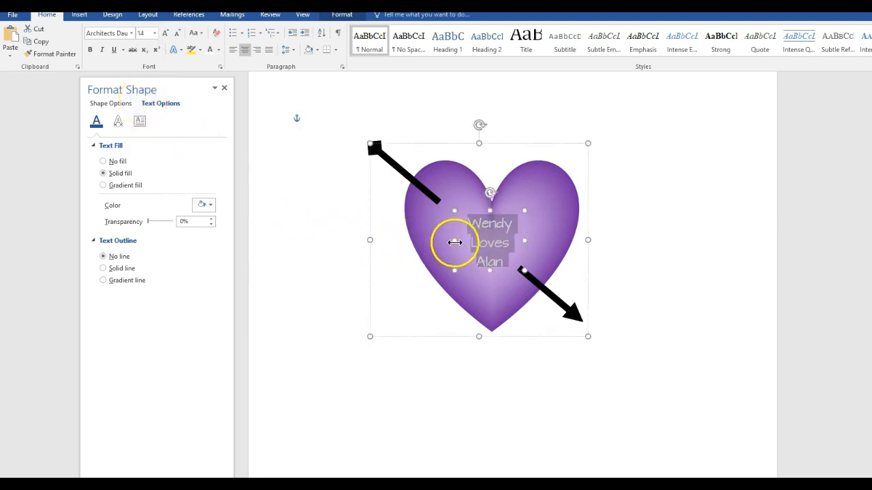
Step: Enlarge the grouped heart drawing to about one and a half times its size and delete it from the page
click(385, 153)
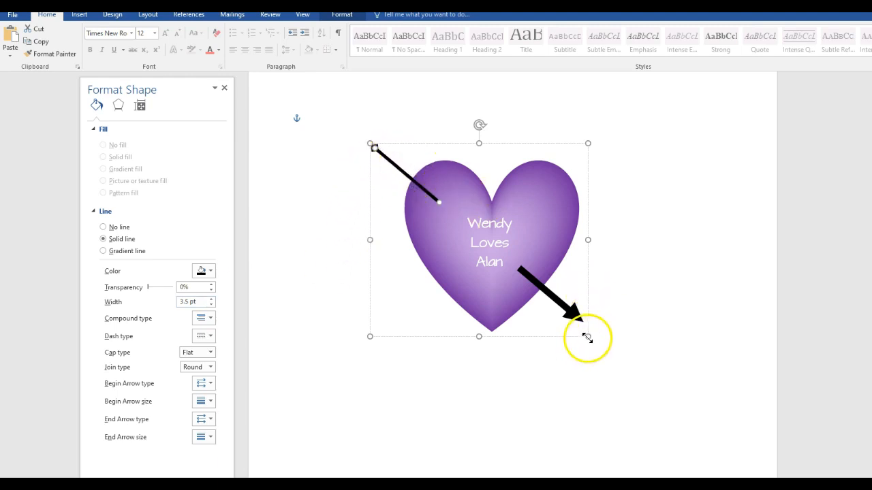
drag(587, 336, 702, 408)
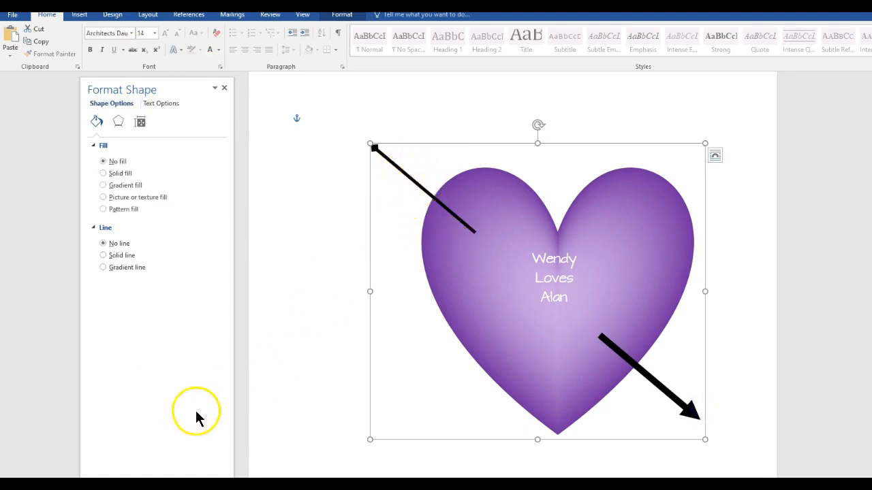
right_click(454, 145)
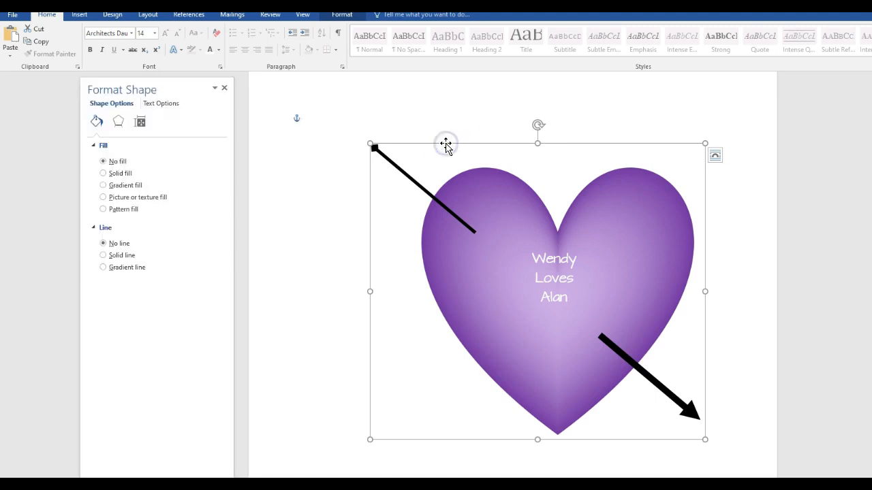
key(Delete)
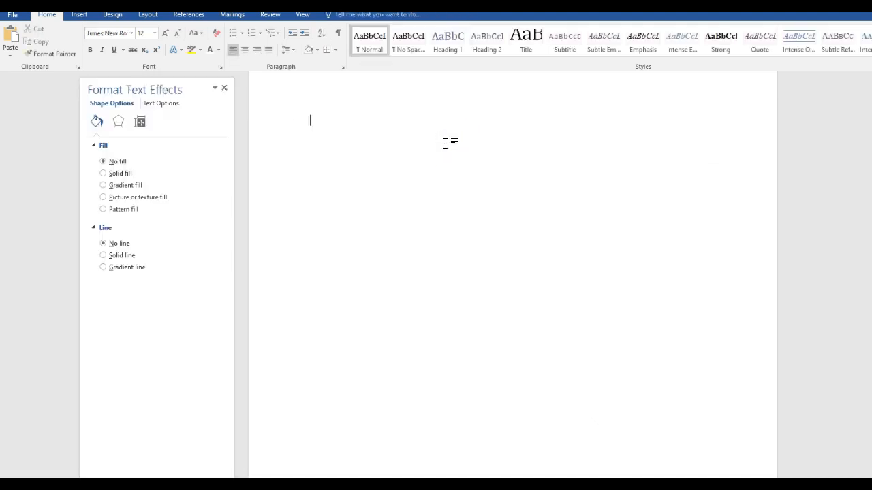
click(375, 165)
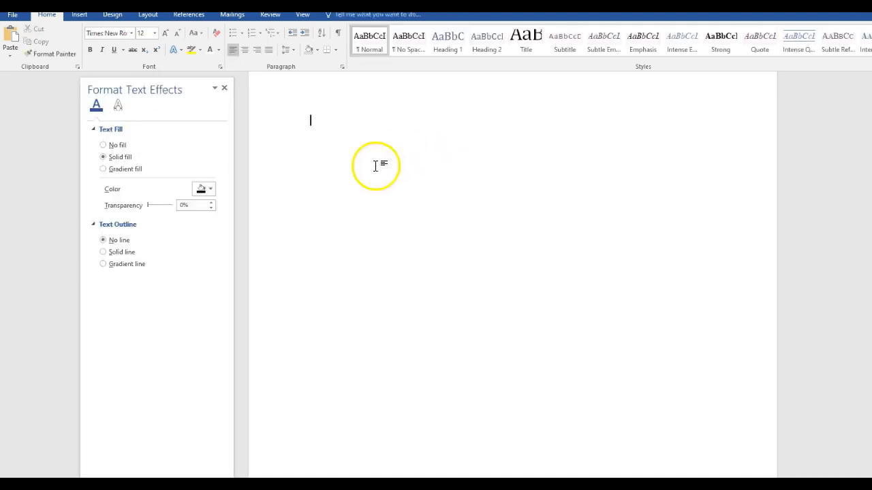
Step: Draw a large rectangle in the middle of the page's upper half
click(81, 16)
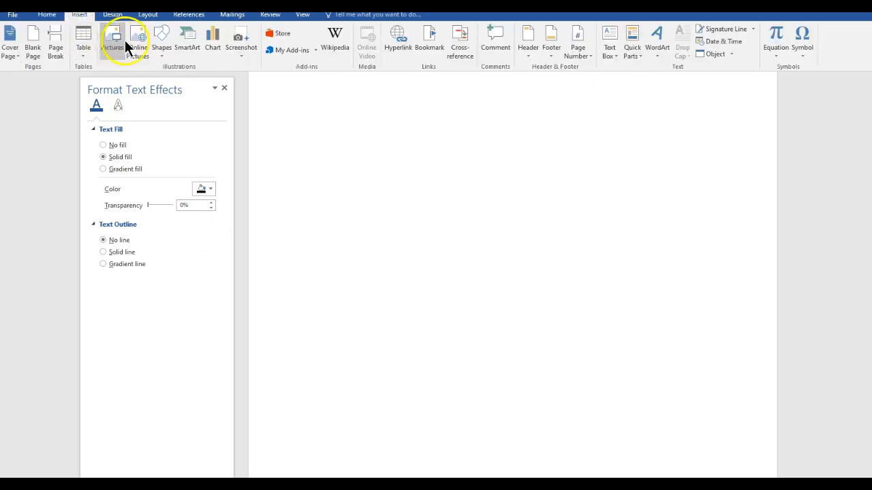
click(158, 45)
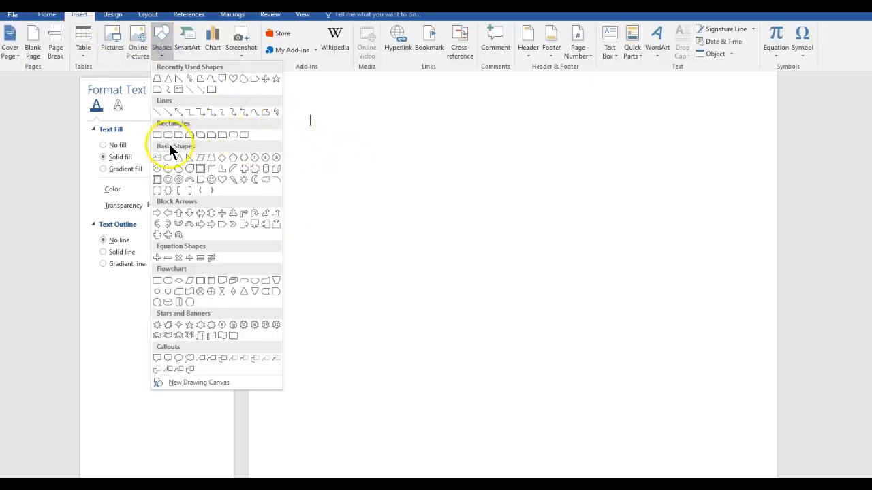
click(156, 136)
drag(364, 161, 631, 364)
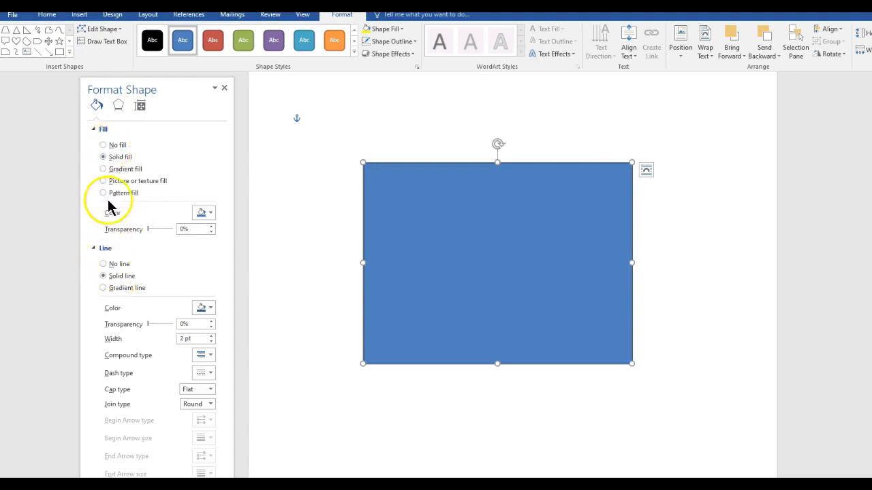
Step: Try no fill and a solid red fill on the rectangle, and settle on a solid dark purple fill
click(103, 146)
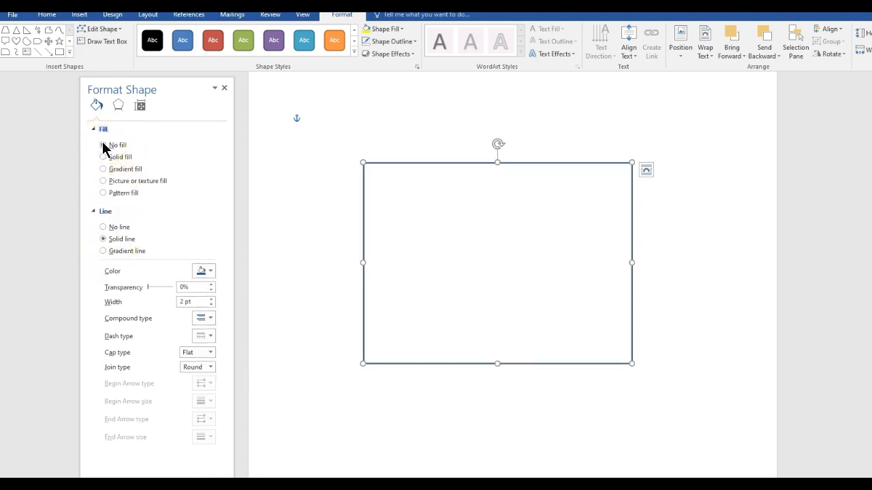
click(103, 157)
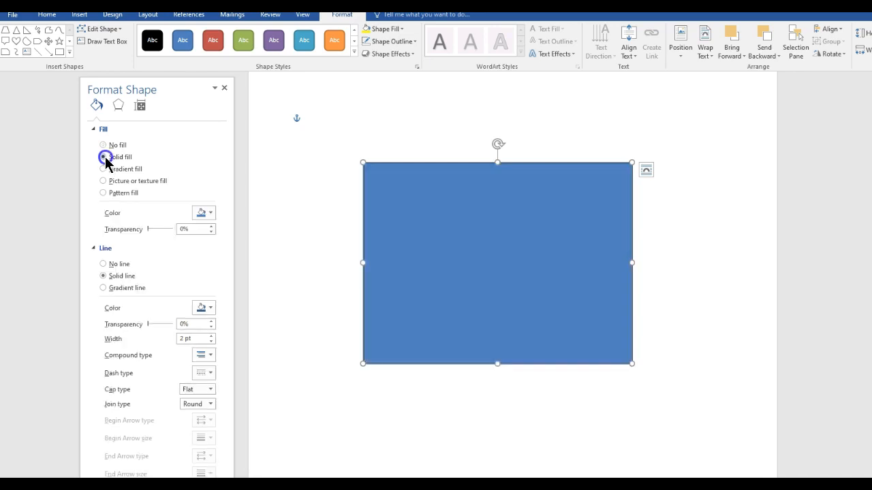
click(203, 213)
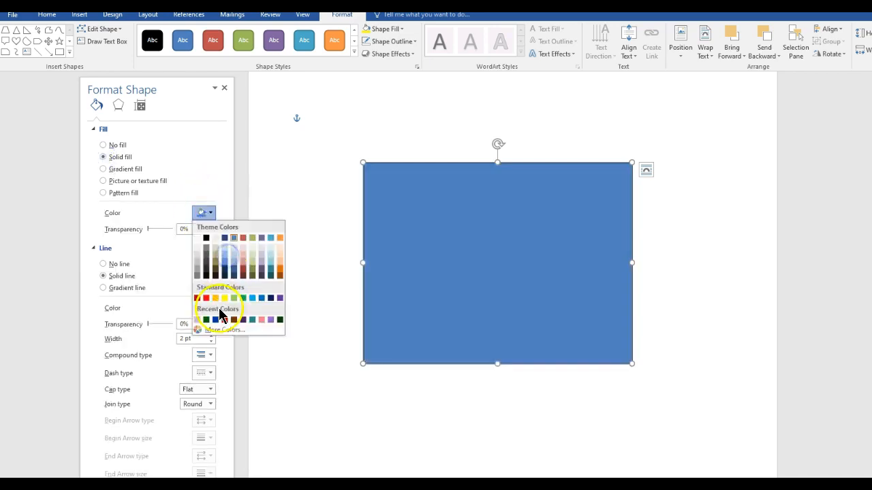
click(202, 300)
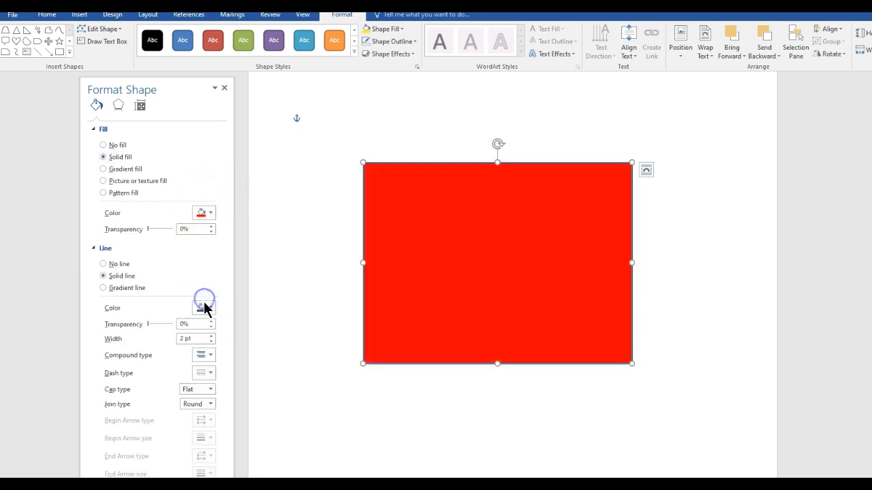
click(204, 212)
click(261, 270)
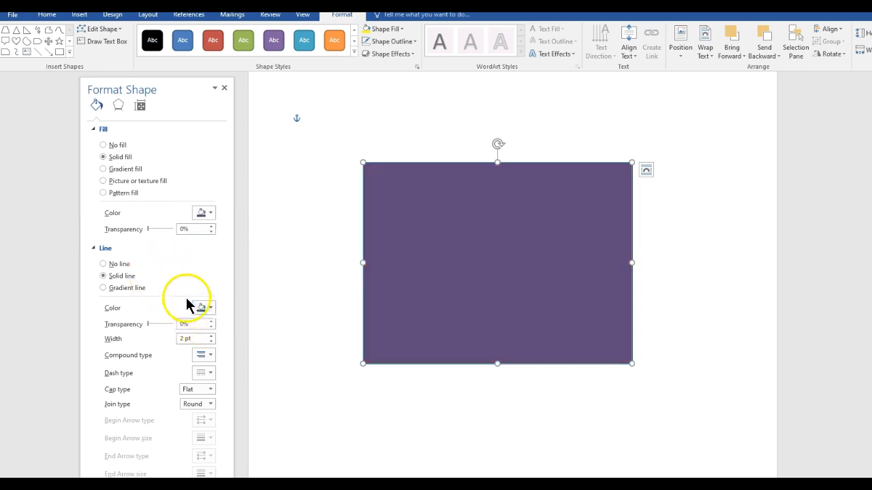
Step: Widen the rectangle's outline to 9.5 pt and give it an orange linear preset gradient
click(211, 335)
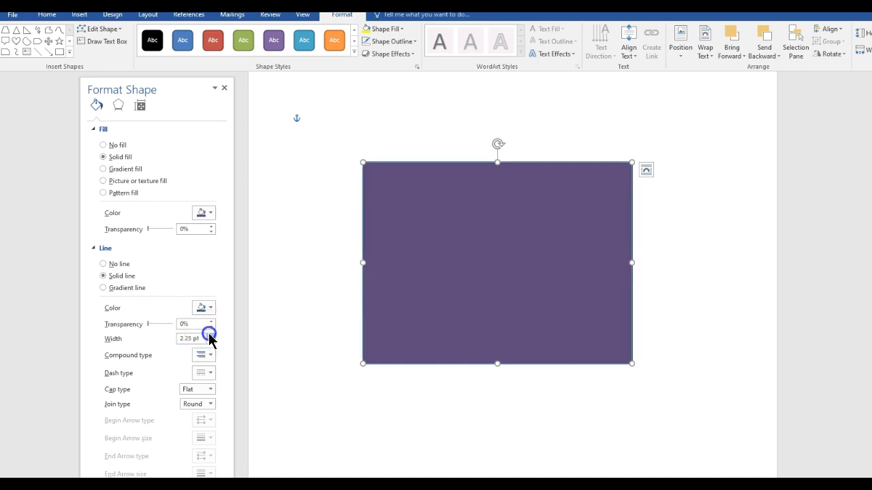
drag(210, 335, 210, 335)
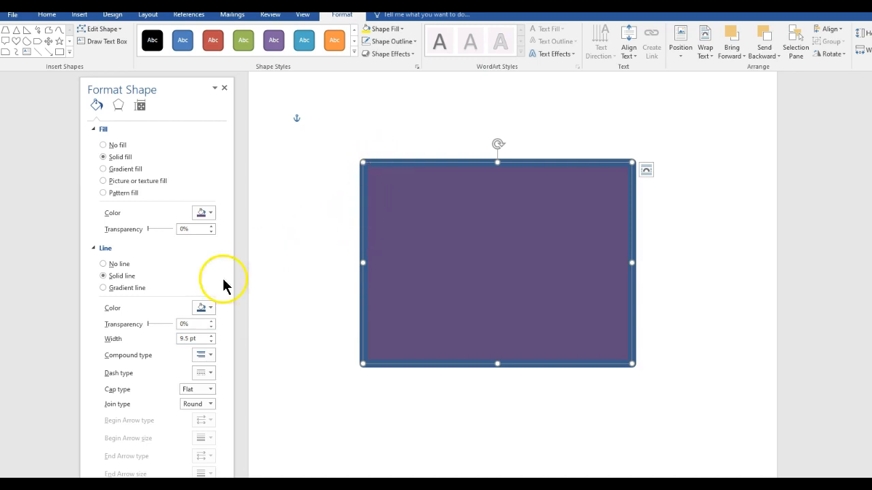
click(104, 288)
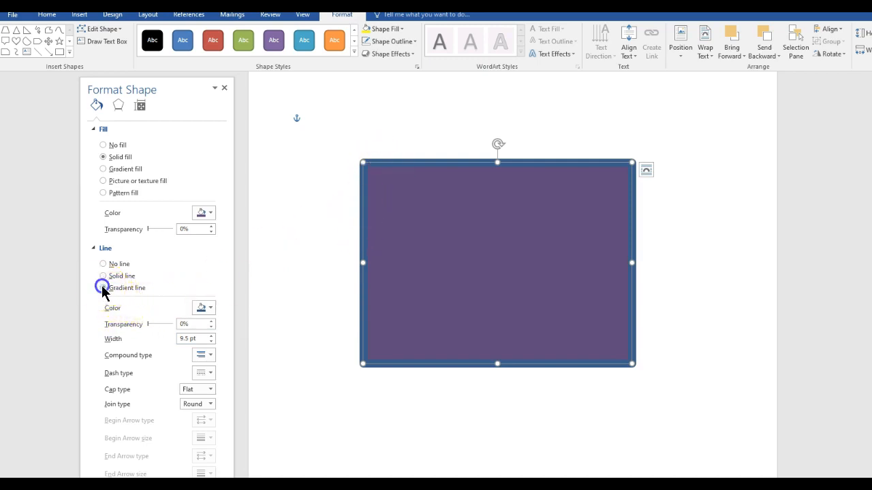
click(140, 385)
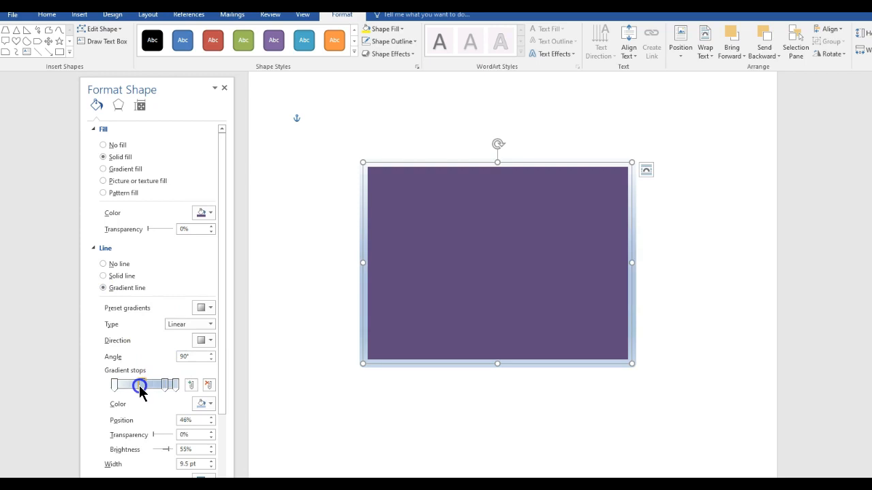
click(199, 310)
click(326, 373)
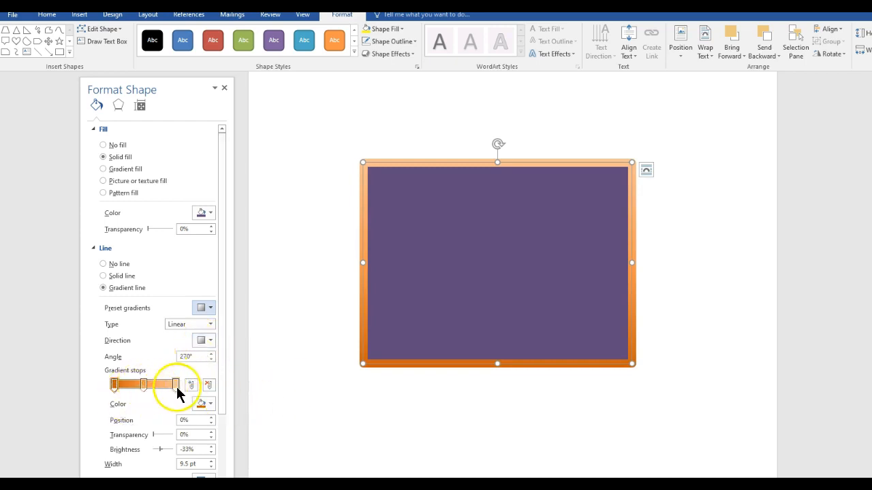
Step: Change the middle gradient stop of the rectangle's outline to yellow
click(143, 384)
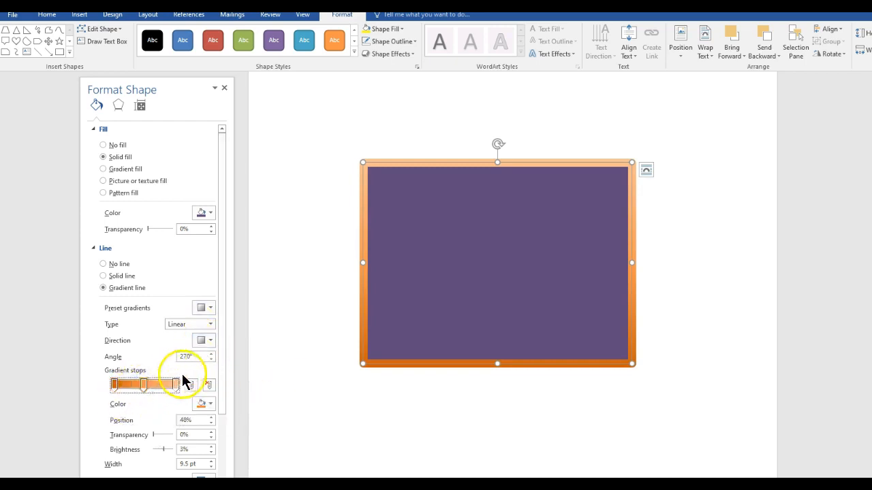
click(200, 405)
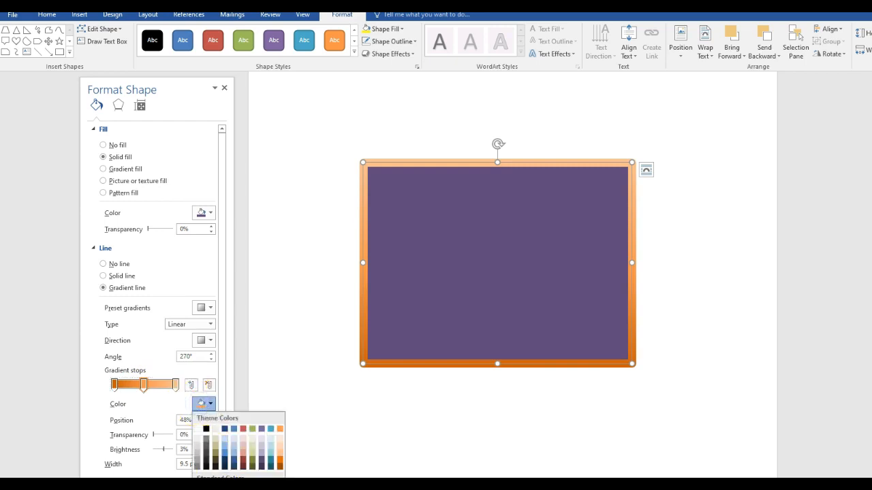
click(224, 487)
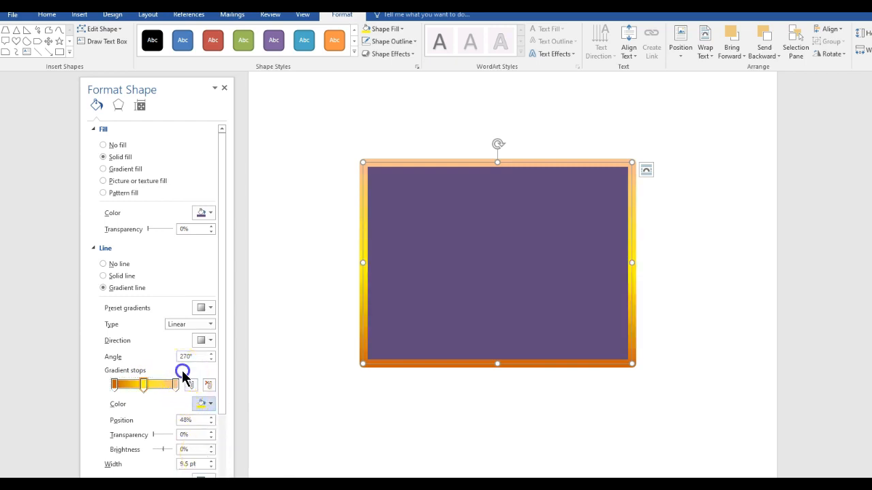
Step: Try the Radial, Rectangular and Path gradient types on the rectangle's outline
click(197, 324)
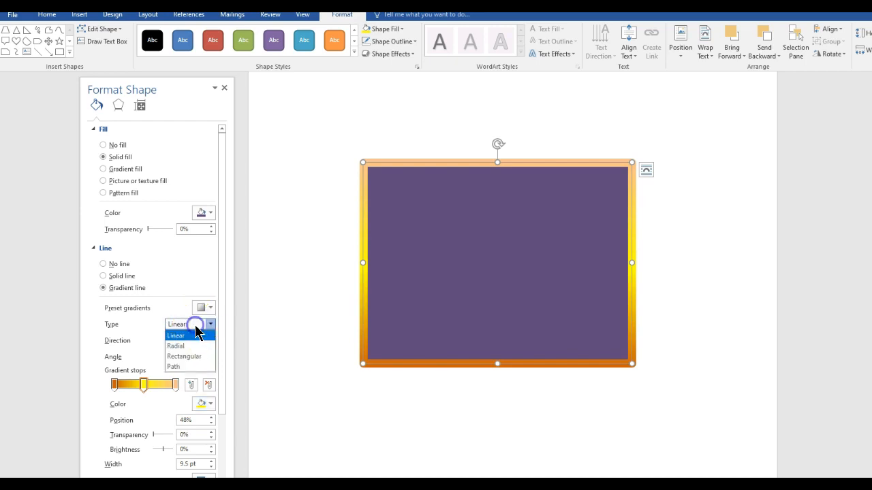
click(173, 343)
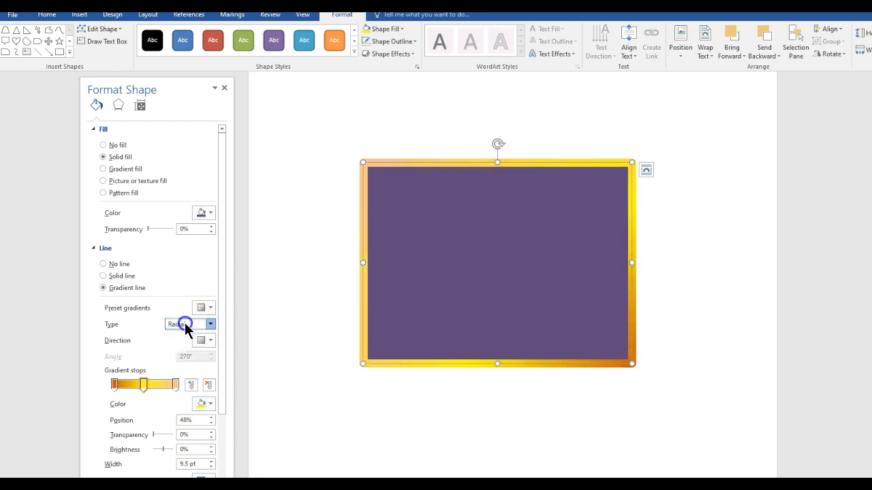
click(185, 325)
click(185, 357)
click(185, 325)
click(186, 367)
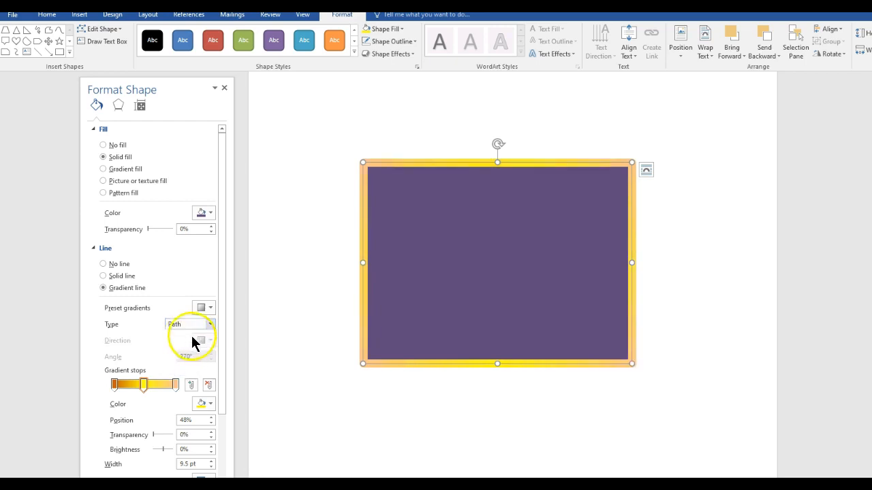
Step: Set the outline's gradient type to Radial with the direction spreading from the rectangle's bottom right corner
click(179, 327)
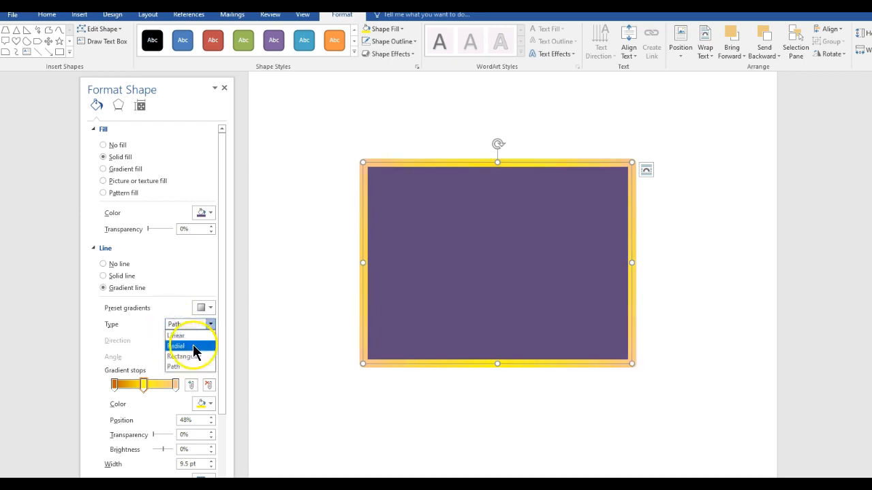
click(194, 346)
click(206, 343)
click(250, 362)
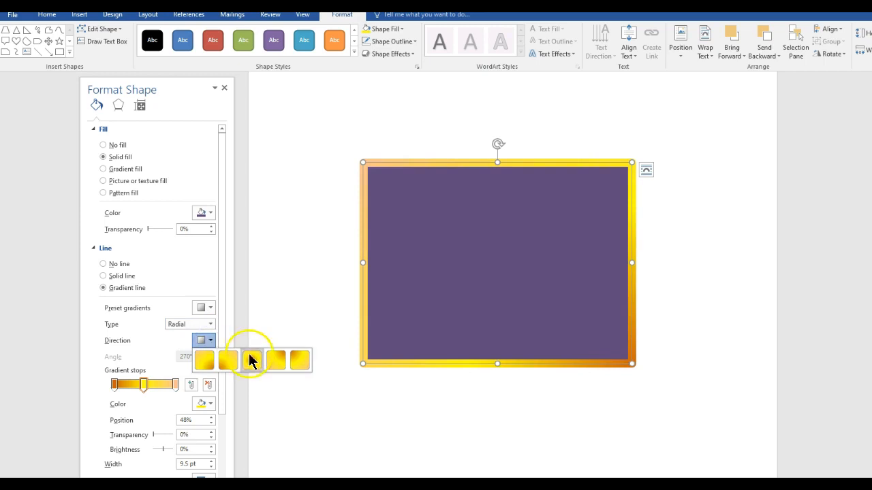
click(206, 341)
click(209, 363)
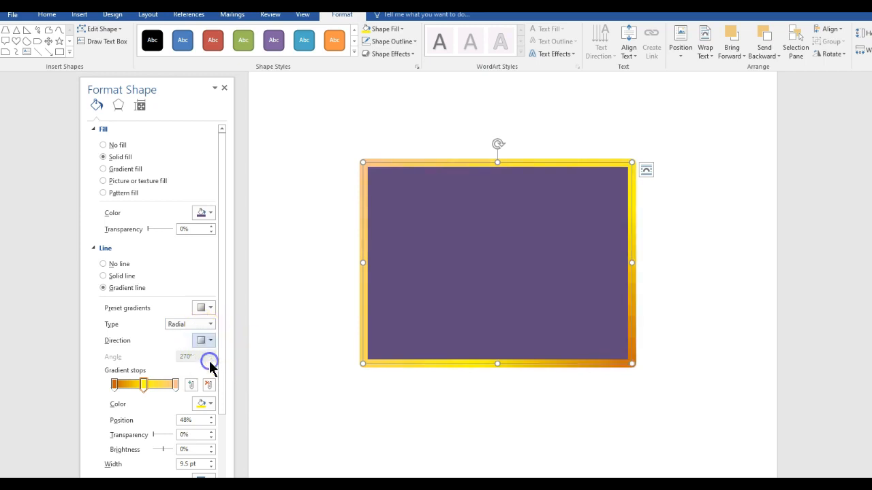
Step: Delete the purple rectangle from the page
click(190, 364)
click(378, 163)
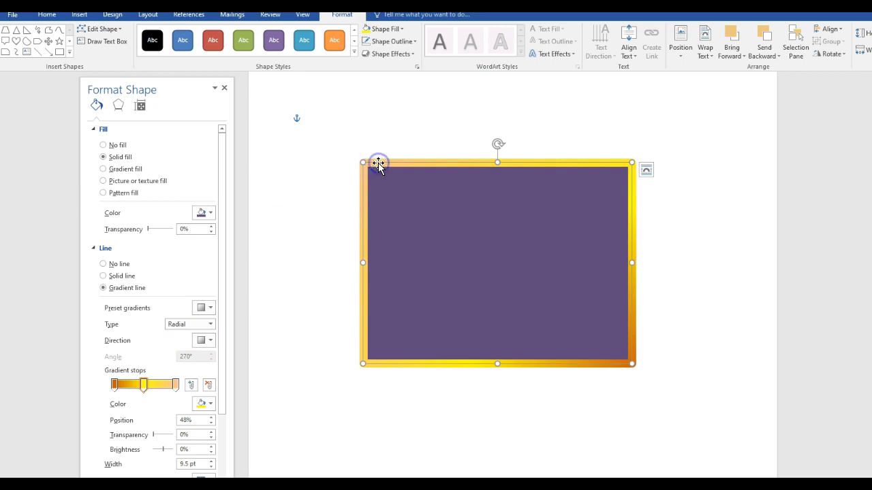
key(Delete)
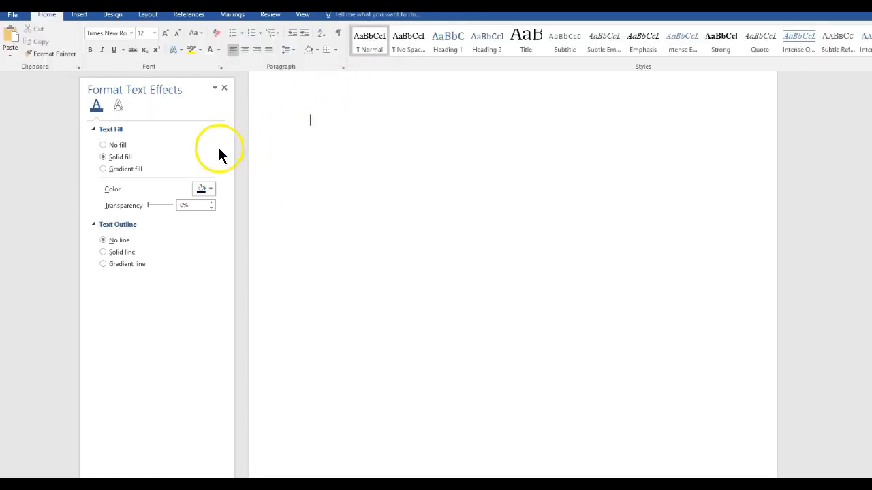
Step: Draw a looping, self-crossing freehand line across the whole page with the Scribble shape
click(79, 17)
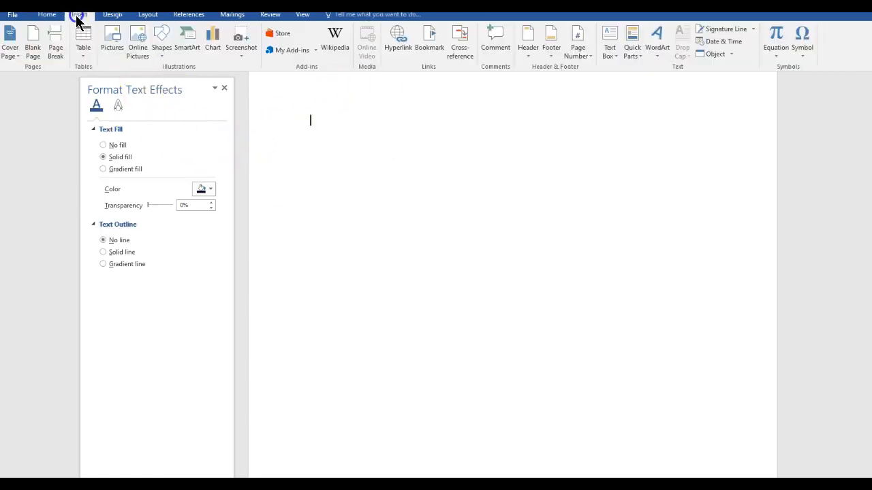
click(158, 40)
click(275, 111)
mouse_move(465, 111)
mouse_down()
mouse_move(309, 387)
mouse_move(306, 230)
mouse_move(558, 370)
mouse_move(755, 300)
mouse_move(510, 86)
mouse_move(668, 306)
mouse_move(762, 257)
mouse_move(657, 234)
mouse_move(467, 152)
mouse_move(422, 160)
mouse_up()
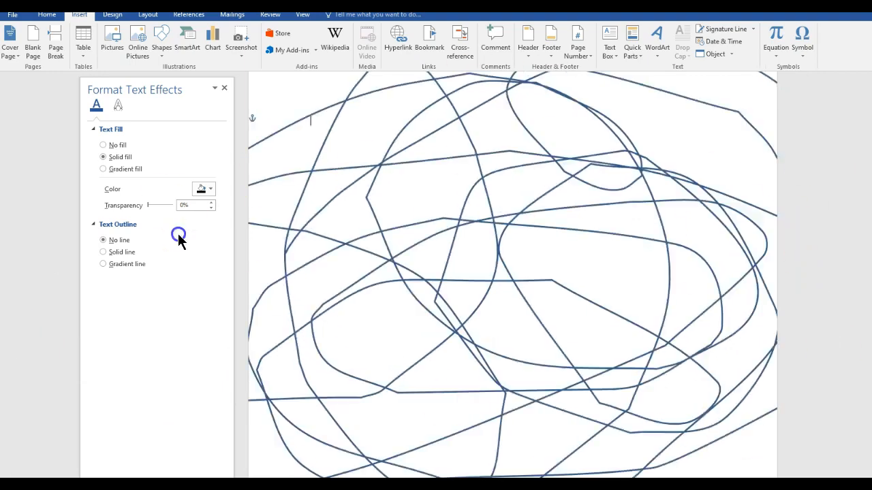
Step: Give the scribble shape a gradient fill and set its first gradient stop to red
right_click(283, 176)
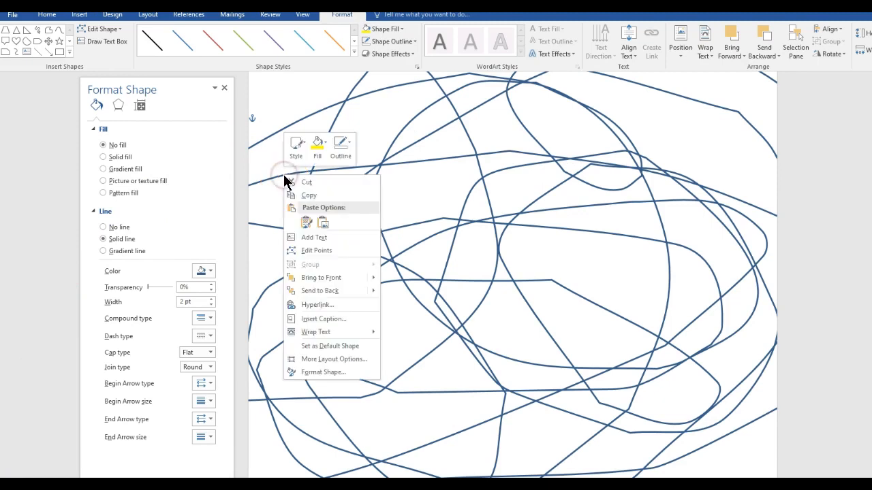
click(320, 372)
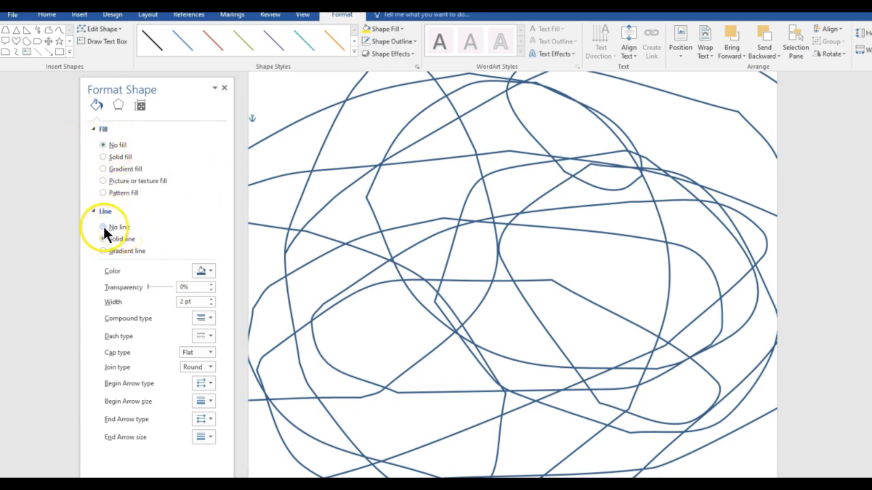
click(104, 170)
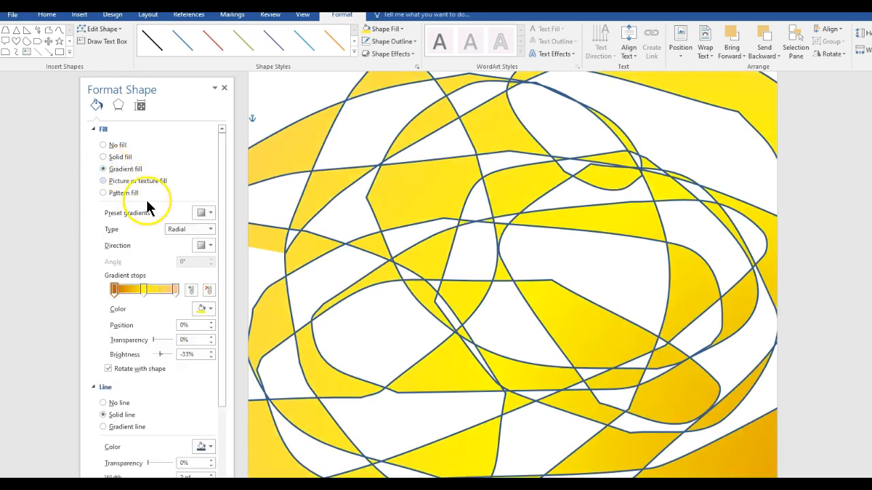
click(143, 290)
click(114, 291)
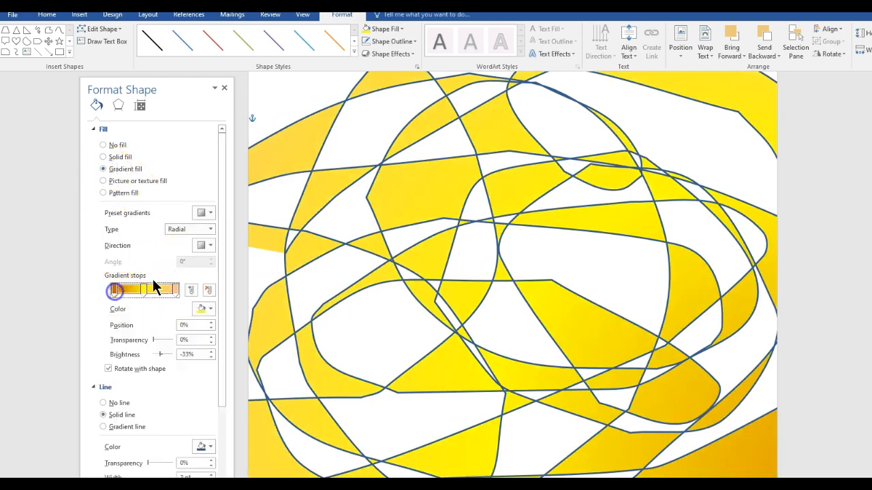
click(205, 310)
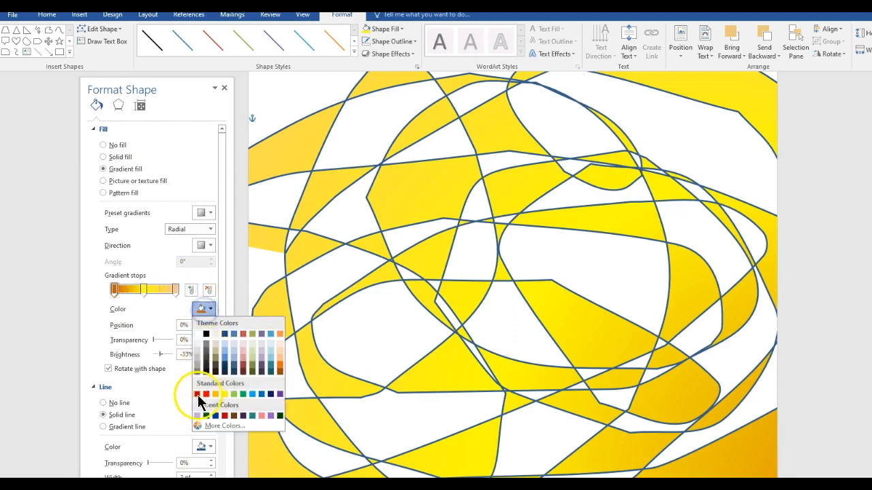
click(204, 396)
Step: Move the yellow gradient stop to 35% and add a green stop at 65%
drag(147, 288, 135, 290)
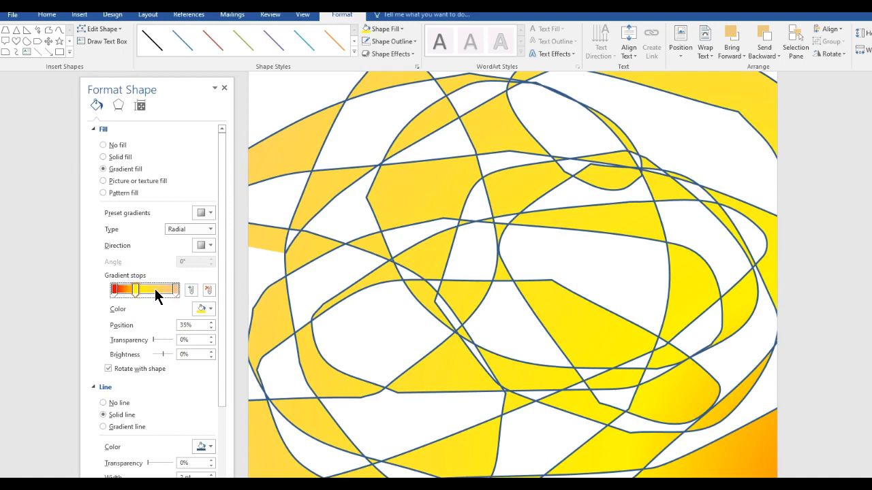
click(208, 311)
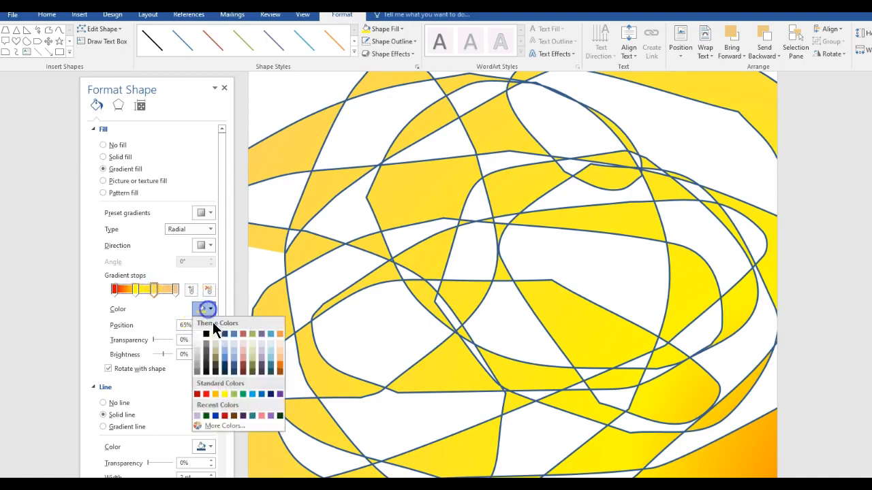
click(242, 394)
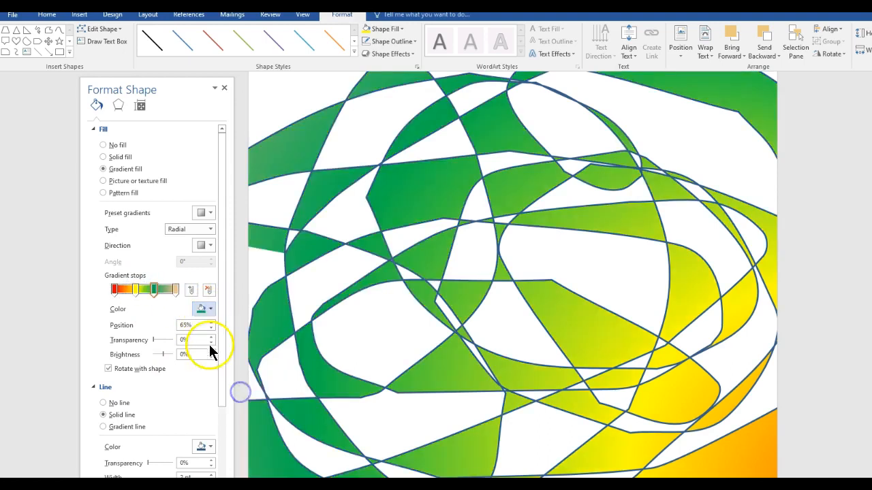
Step: Move the last, light orange gradient stop to 82% and change its color to blue
click(175, 289)
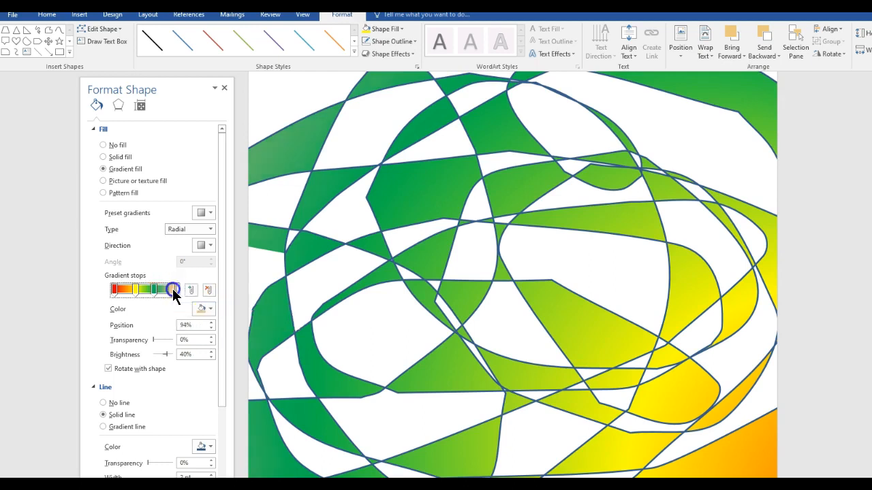
drag(175, 291, 169, 292)
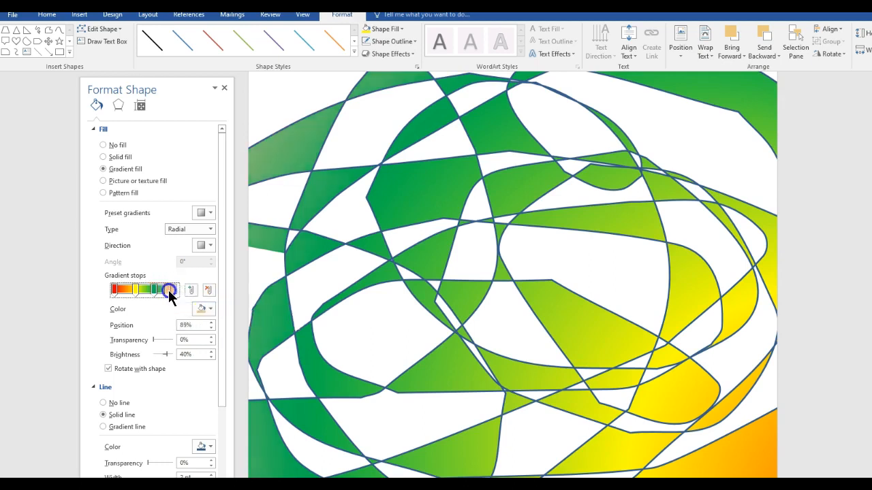
click(204, 308)
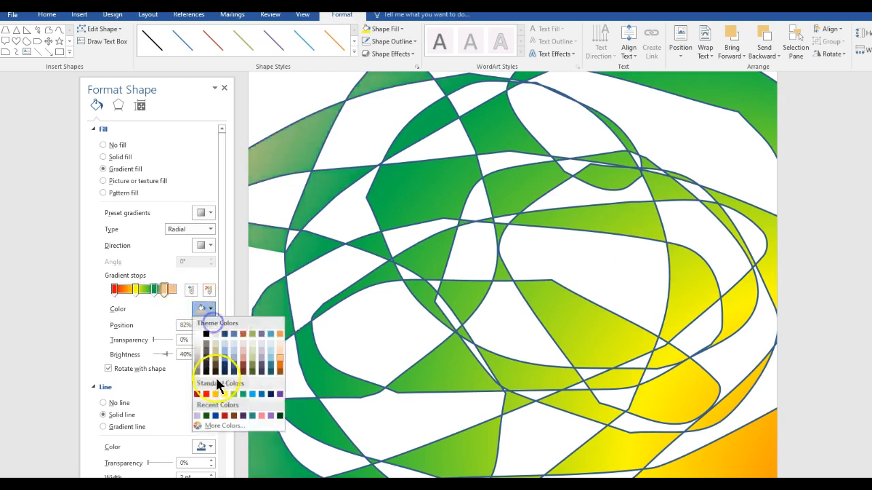
click(217, 414)
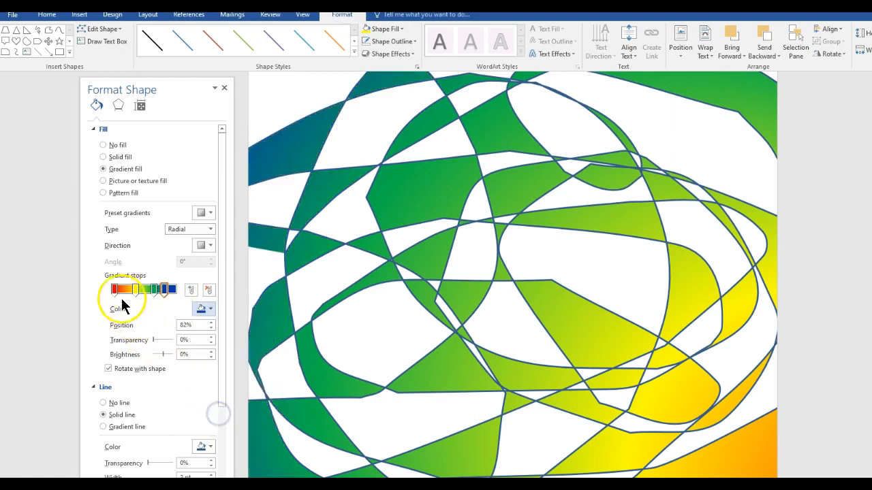
Step: Add an orange gradient stop at 19% and a purple stop at 98% to the scribble's fill
click(126, 290)
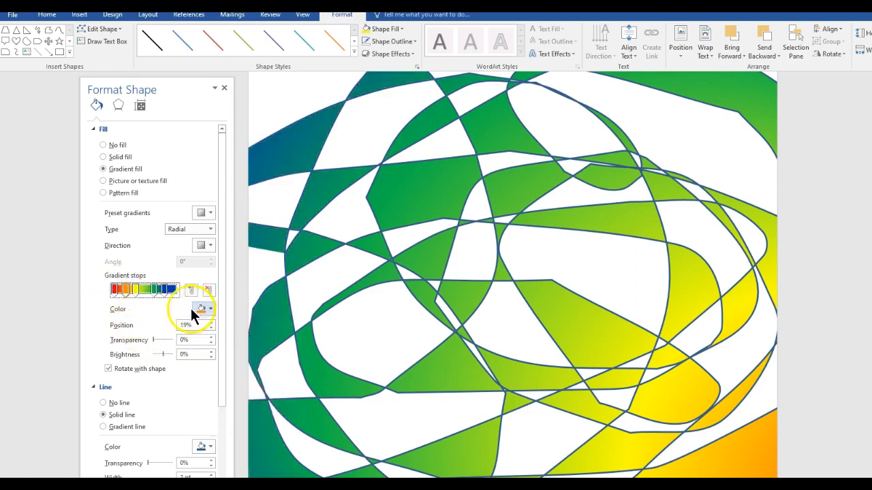
click(175, 289)
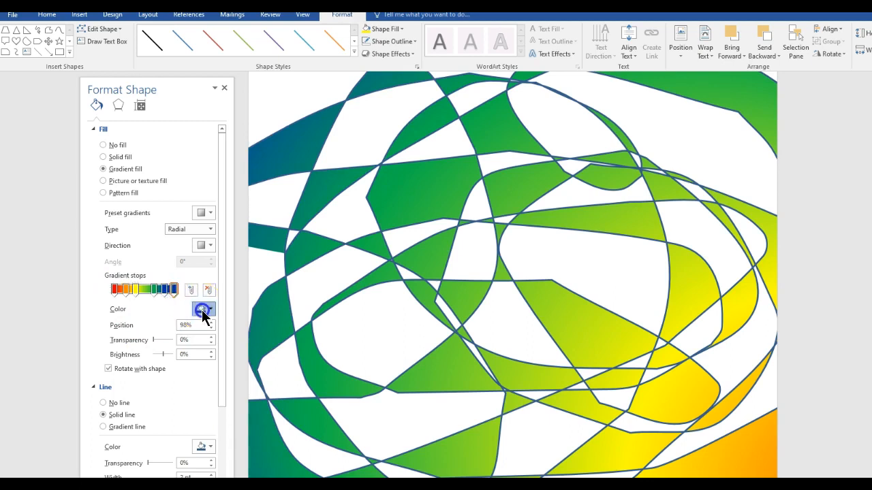
click(203, 308)
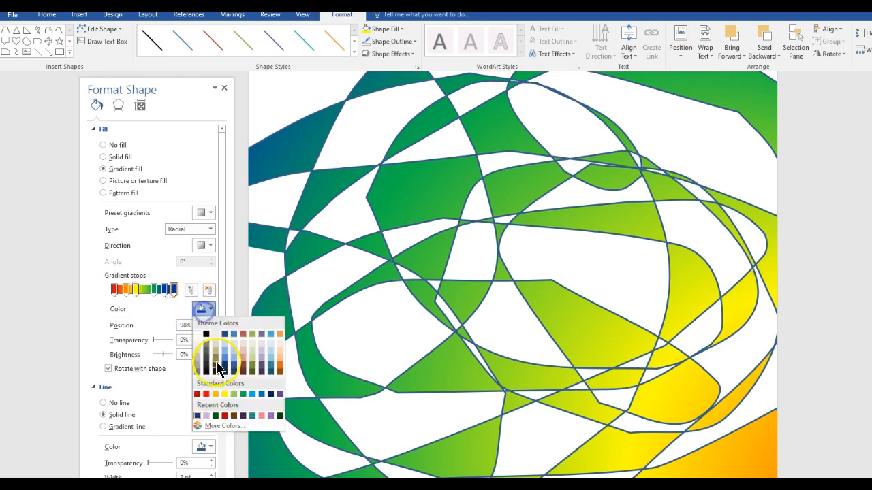
click(272, 394)
Step: Try the Linear gradient type on the scribble and compare it with No fill and Solid fill before returning to Gradient fill
click(187, 228)
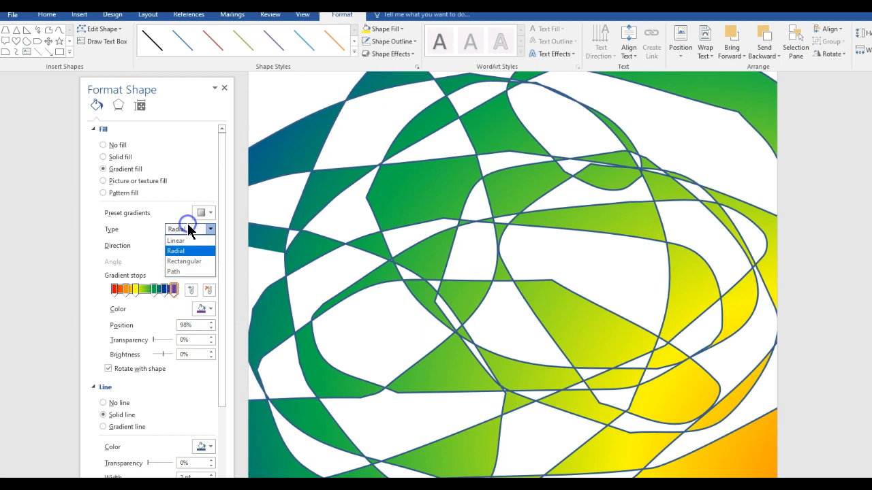
click(184, 241)
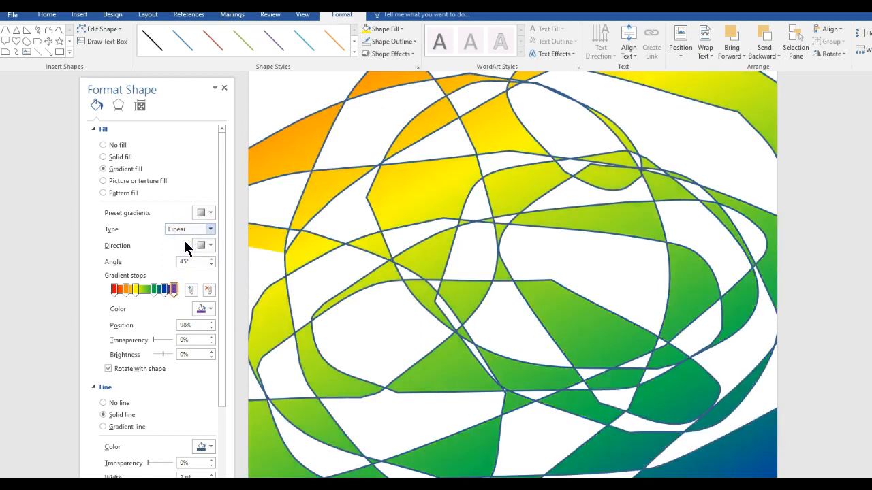
click(102, 146)
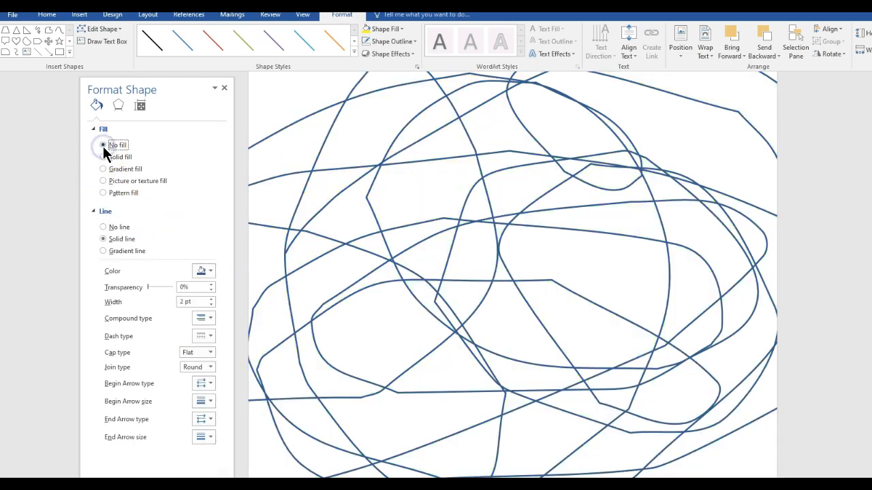
click(103, 157)
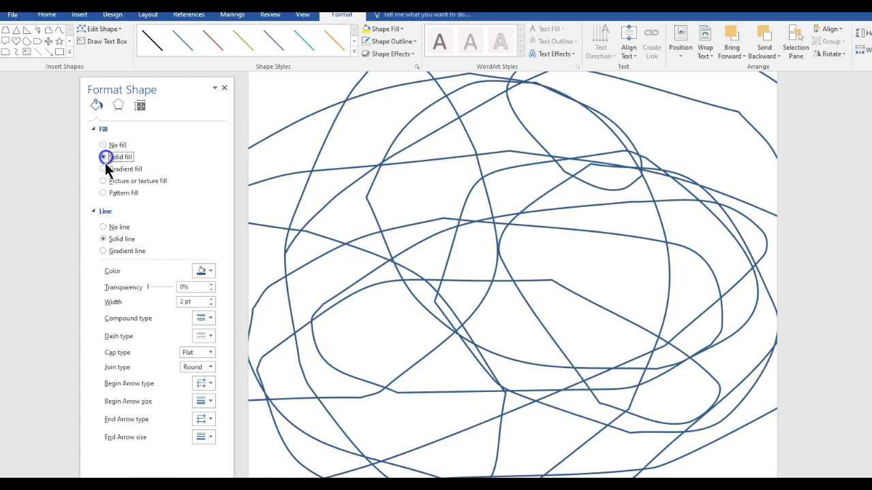
click(103, 169)
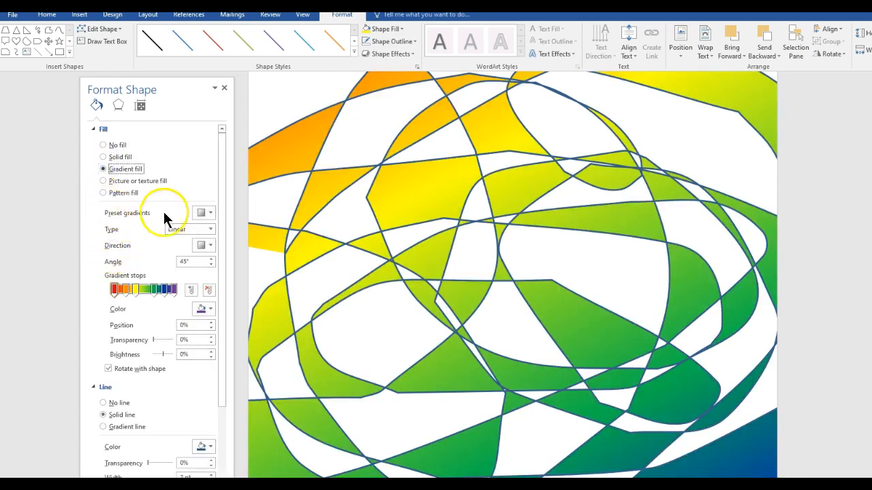
Step: Remove the scribble's outline and, after trying Radial, set its fill to a Rectangular gradient spreading from the center
click(104, 403)
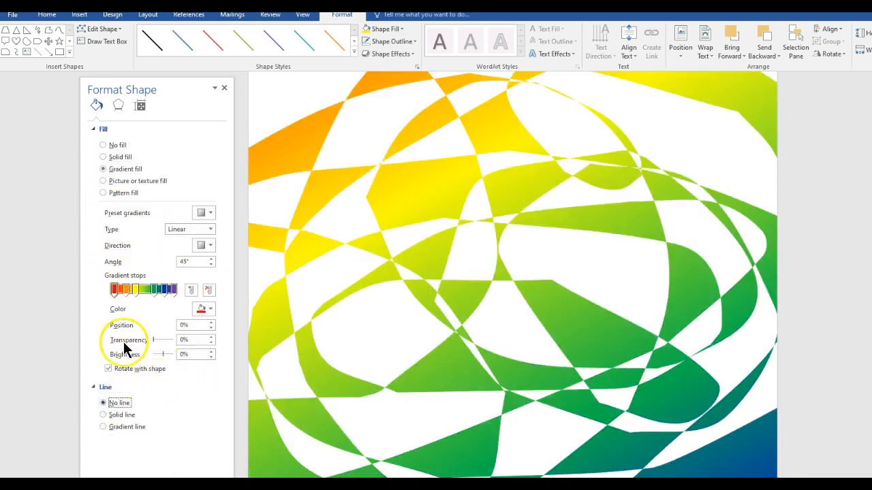
click(210, 229)
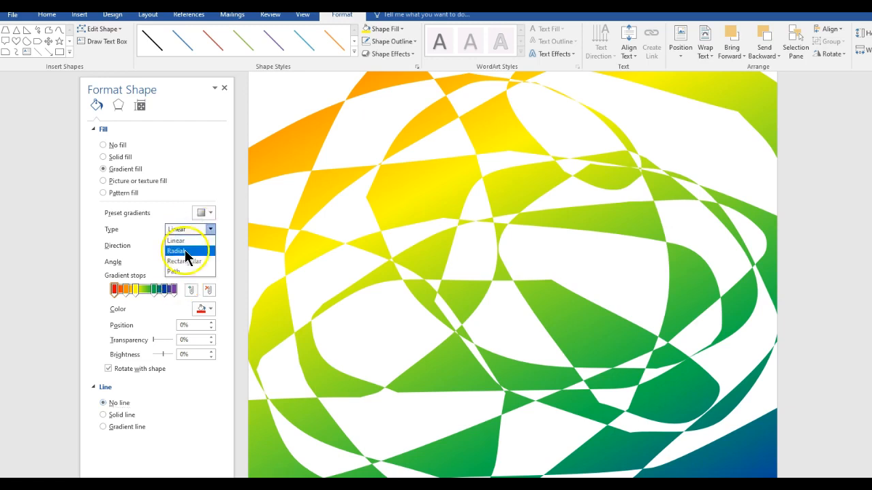
click(182, 252)
click(210, 229)
click(197, 261)
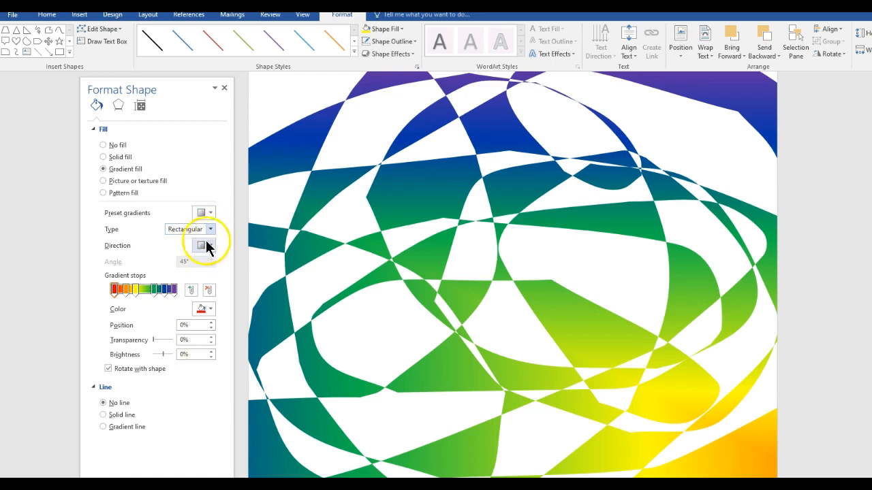
click(207, 245)
click(251, 265)
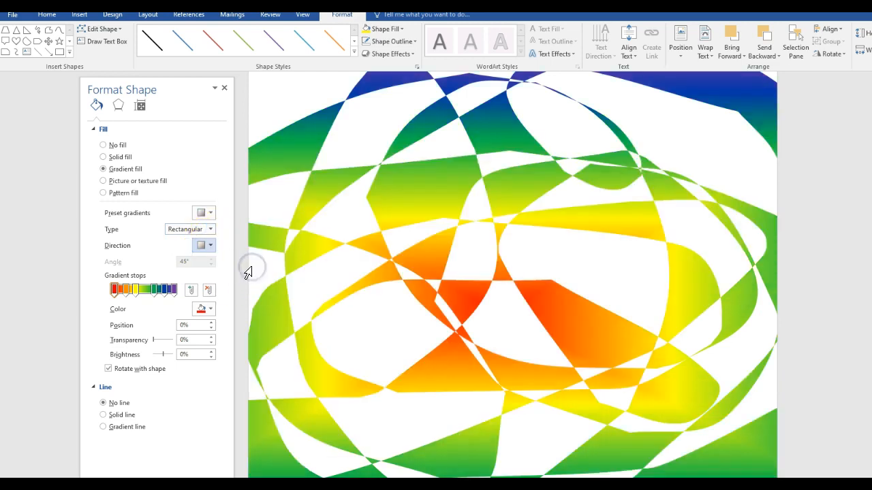